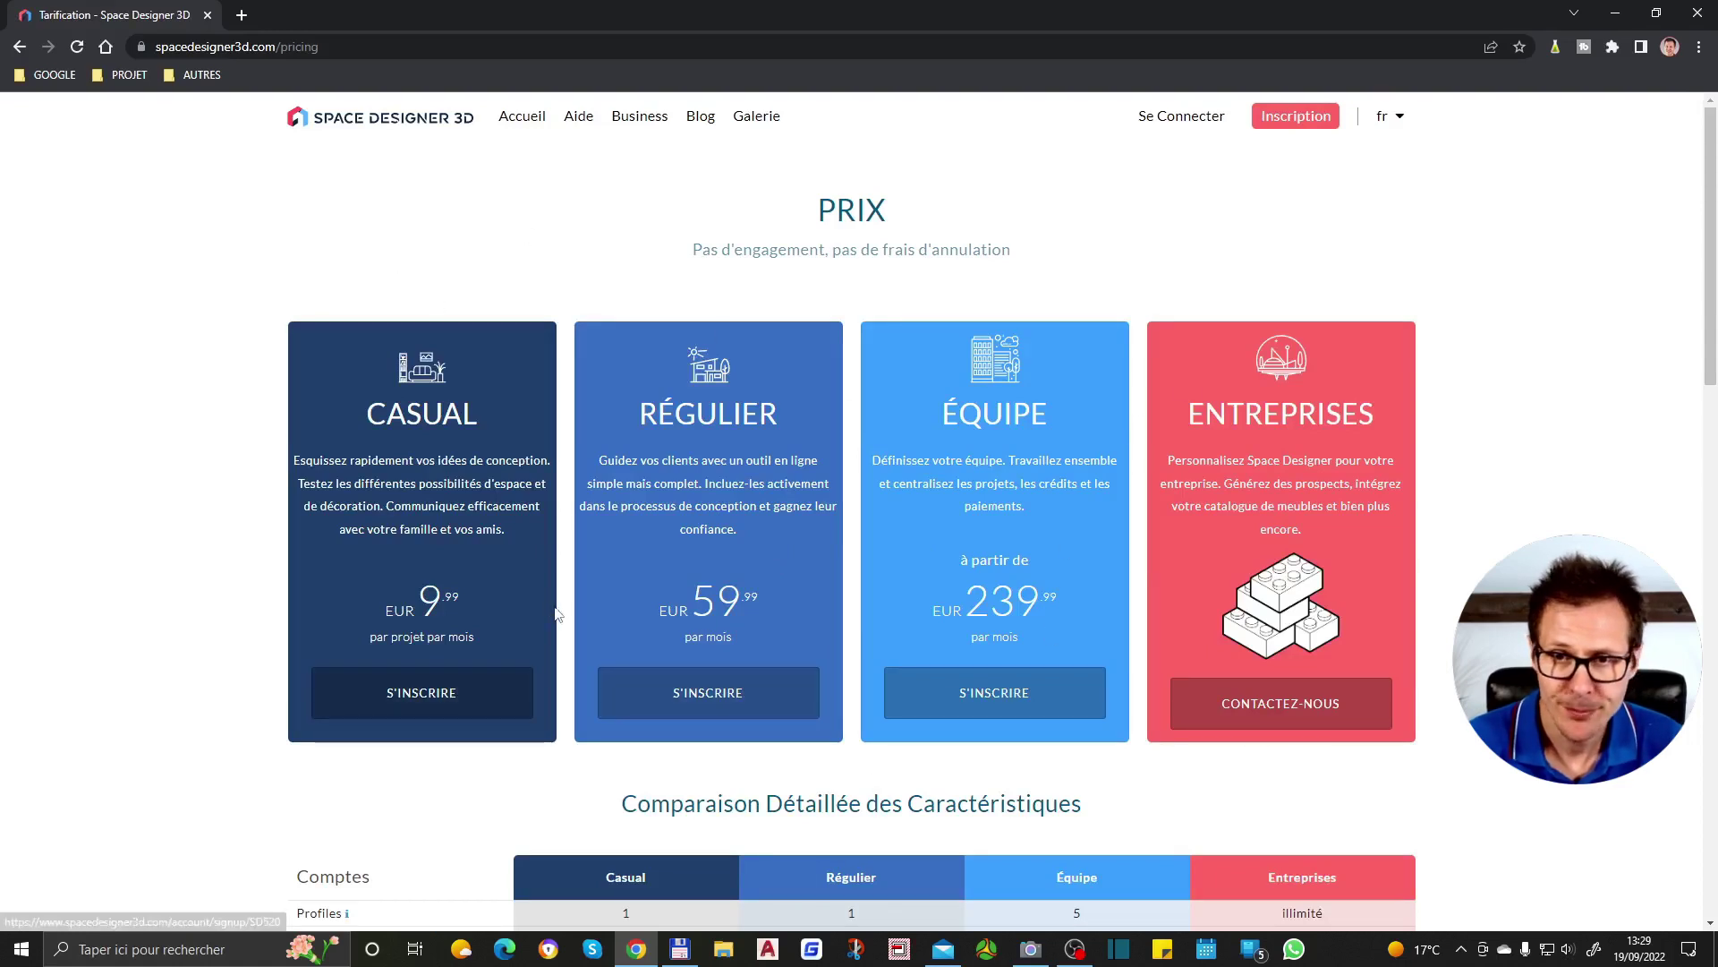
Review the pricing plans, the detailed feature comparison and the frequently asked questions on the pricing page
scroll(718, 540, "down", 4)
scroll(896, 566, "down", 15)
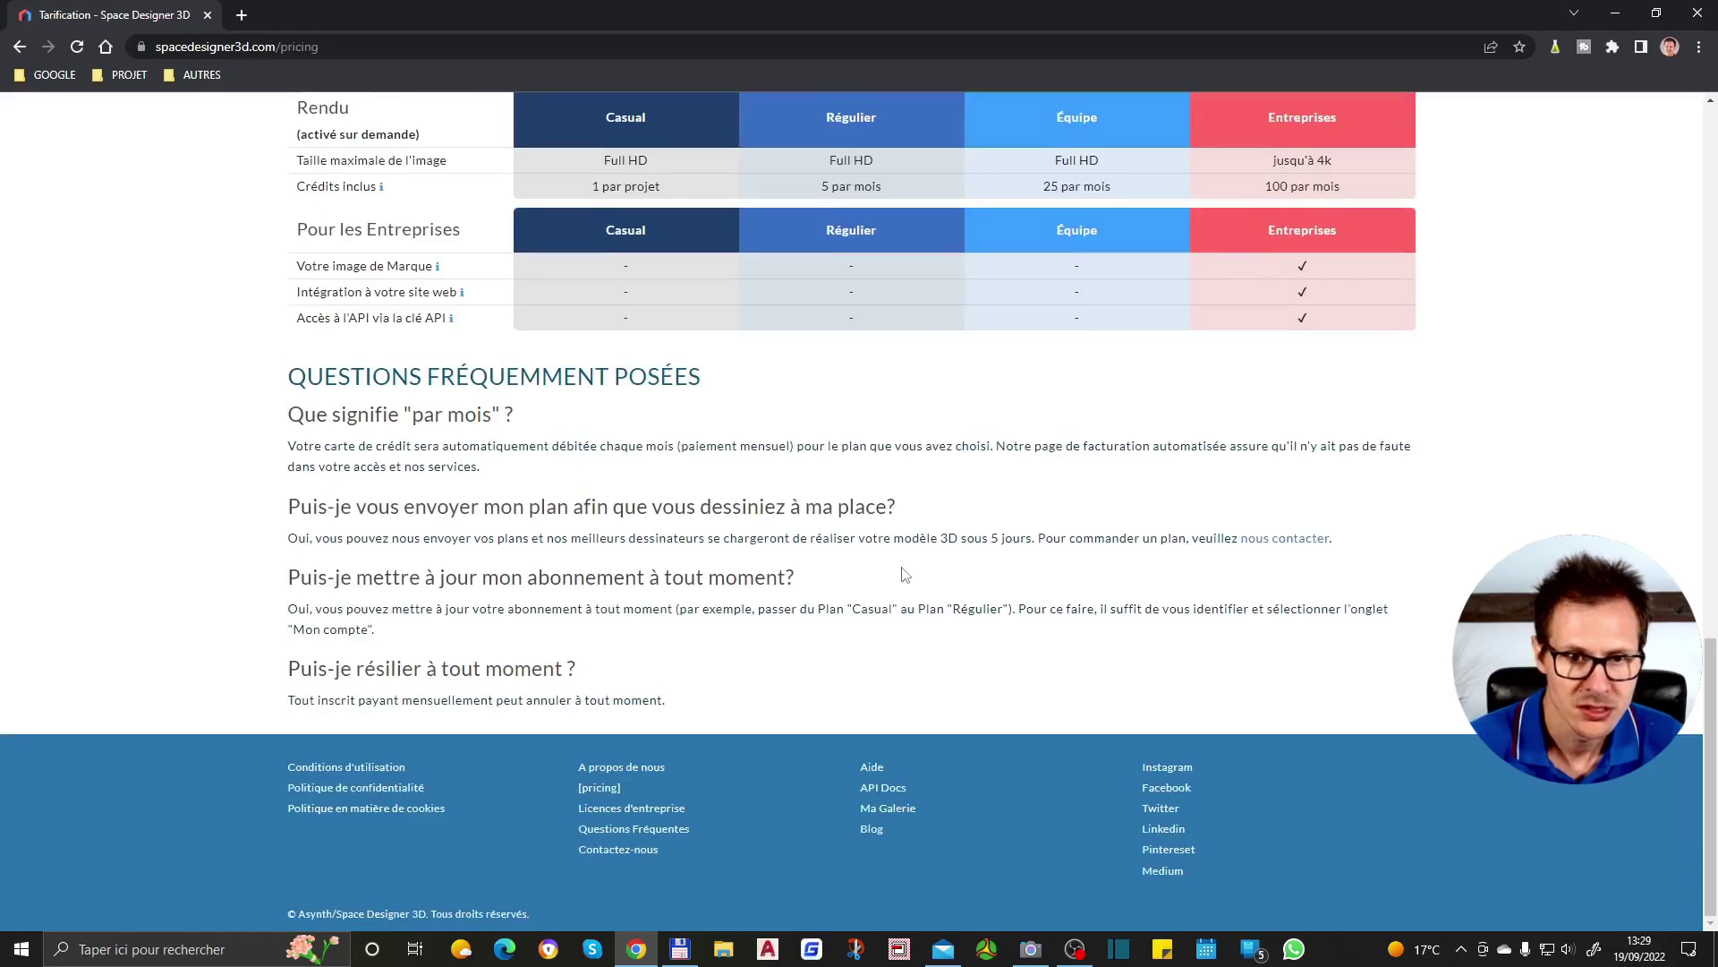
scroll(904, 564, "up", 18)
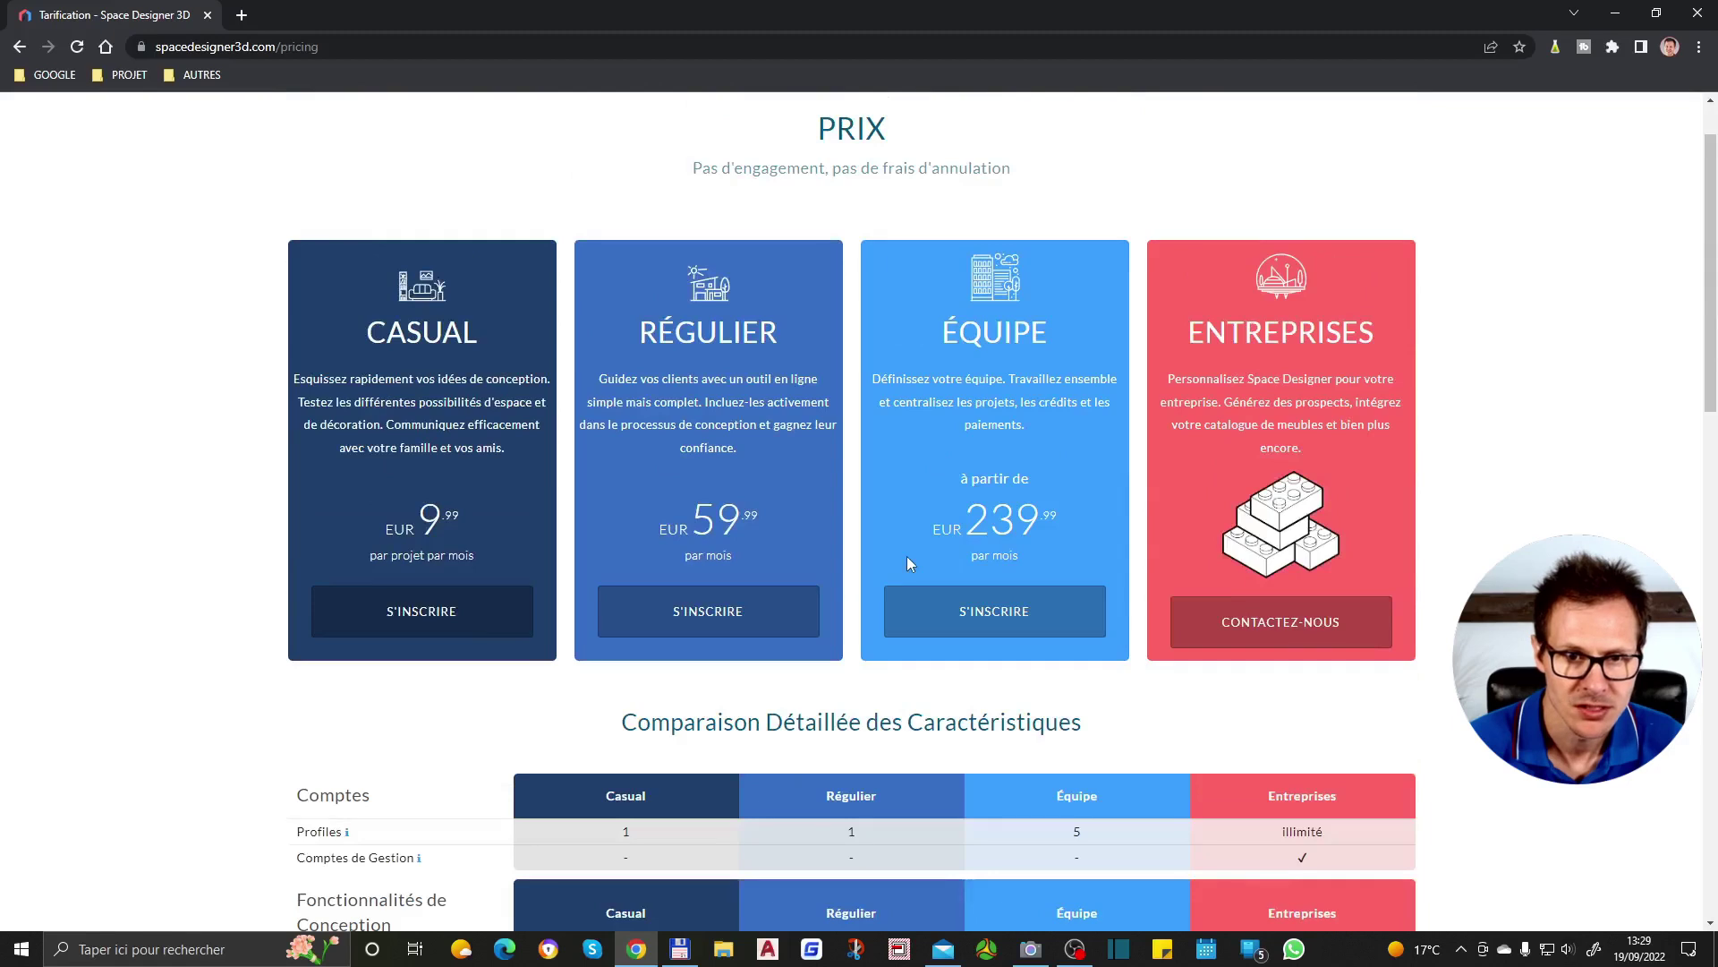
scroll(906, 556, "up", 1)
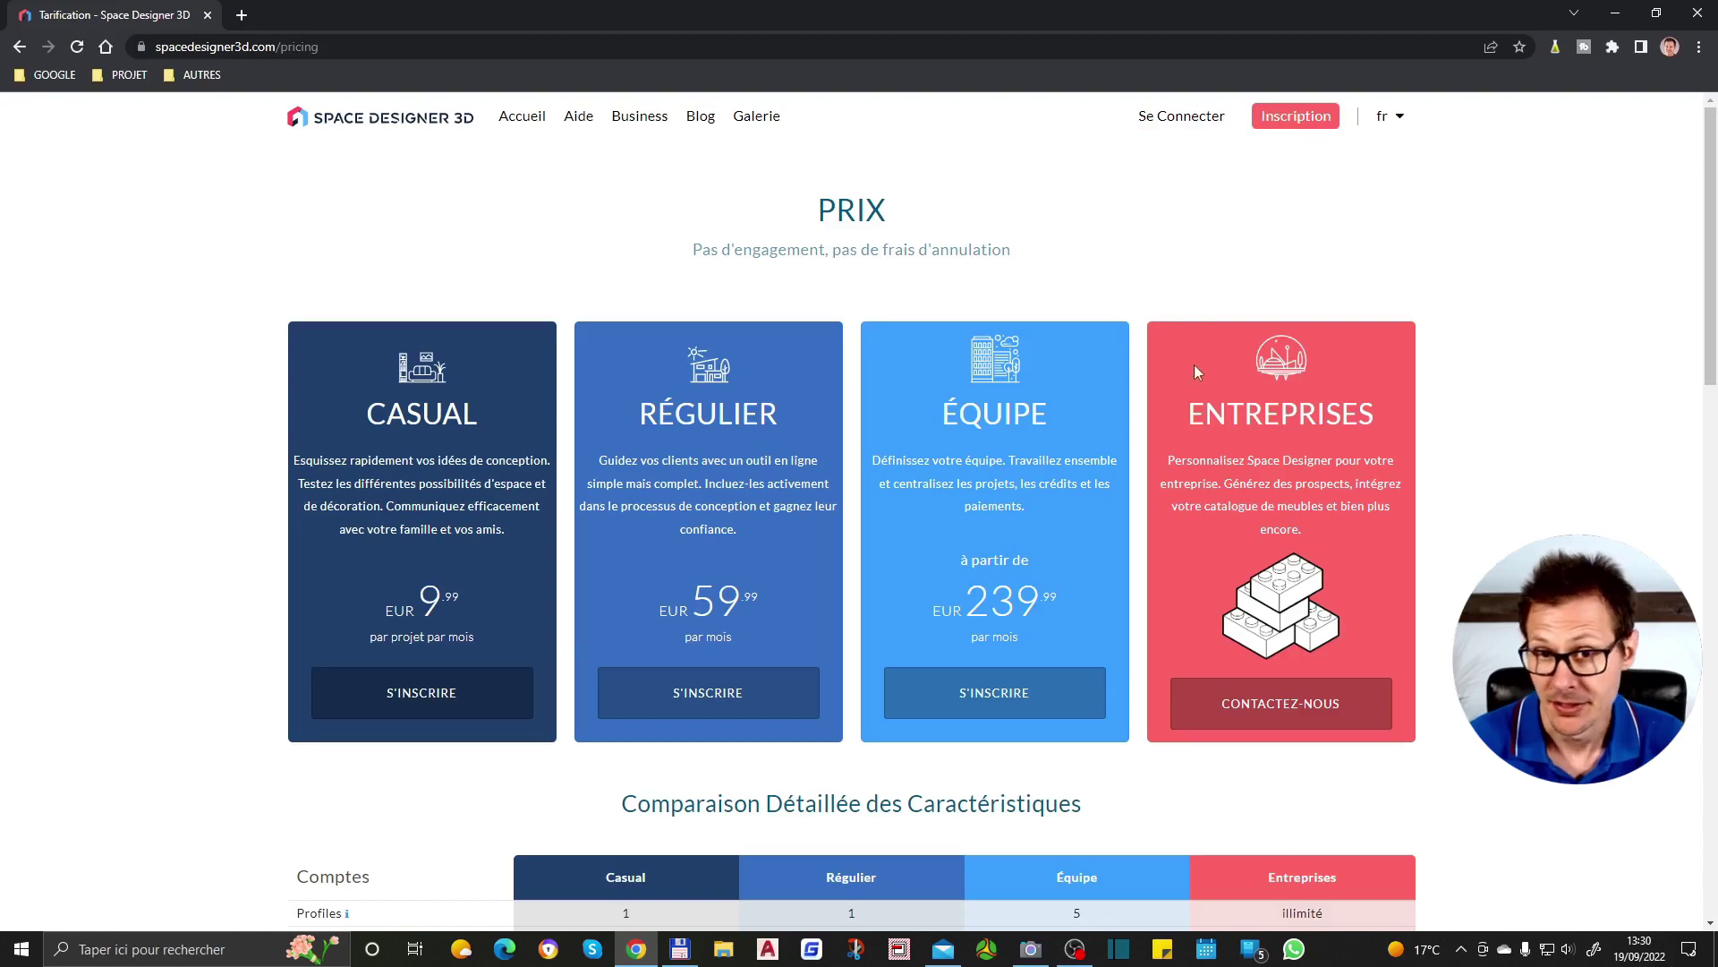
scroll(1198, 371, "down", 15)
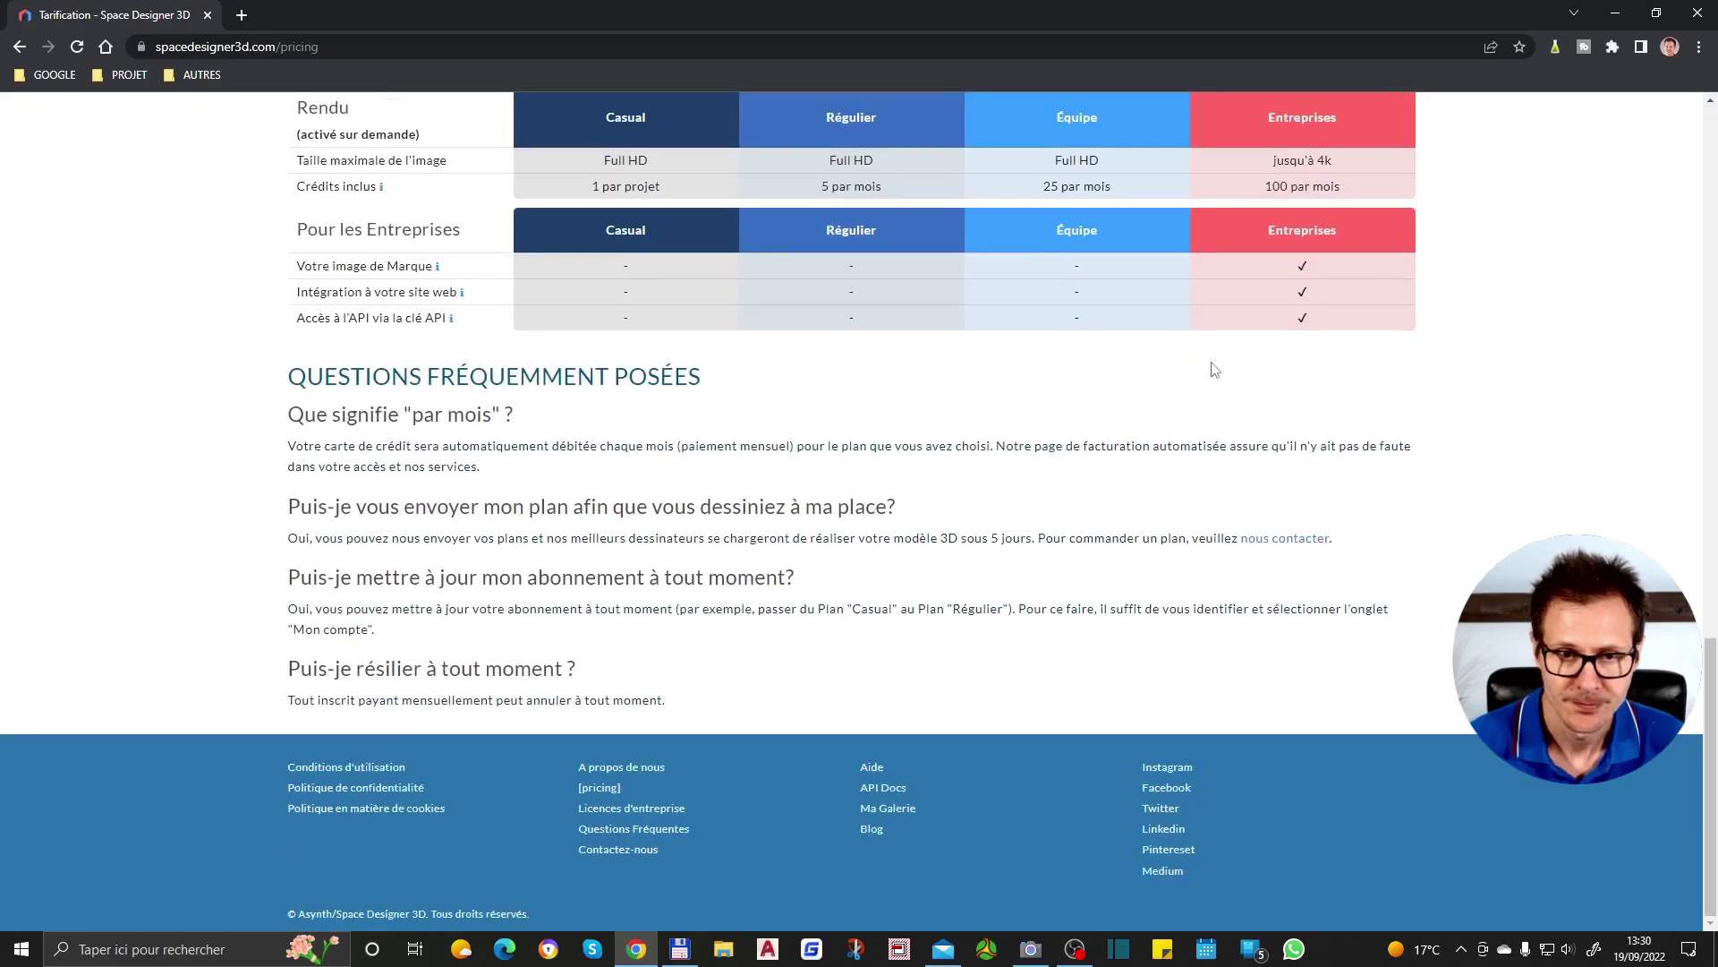
scroll(1081, 436, "up", 15)
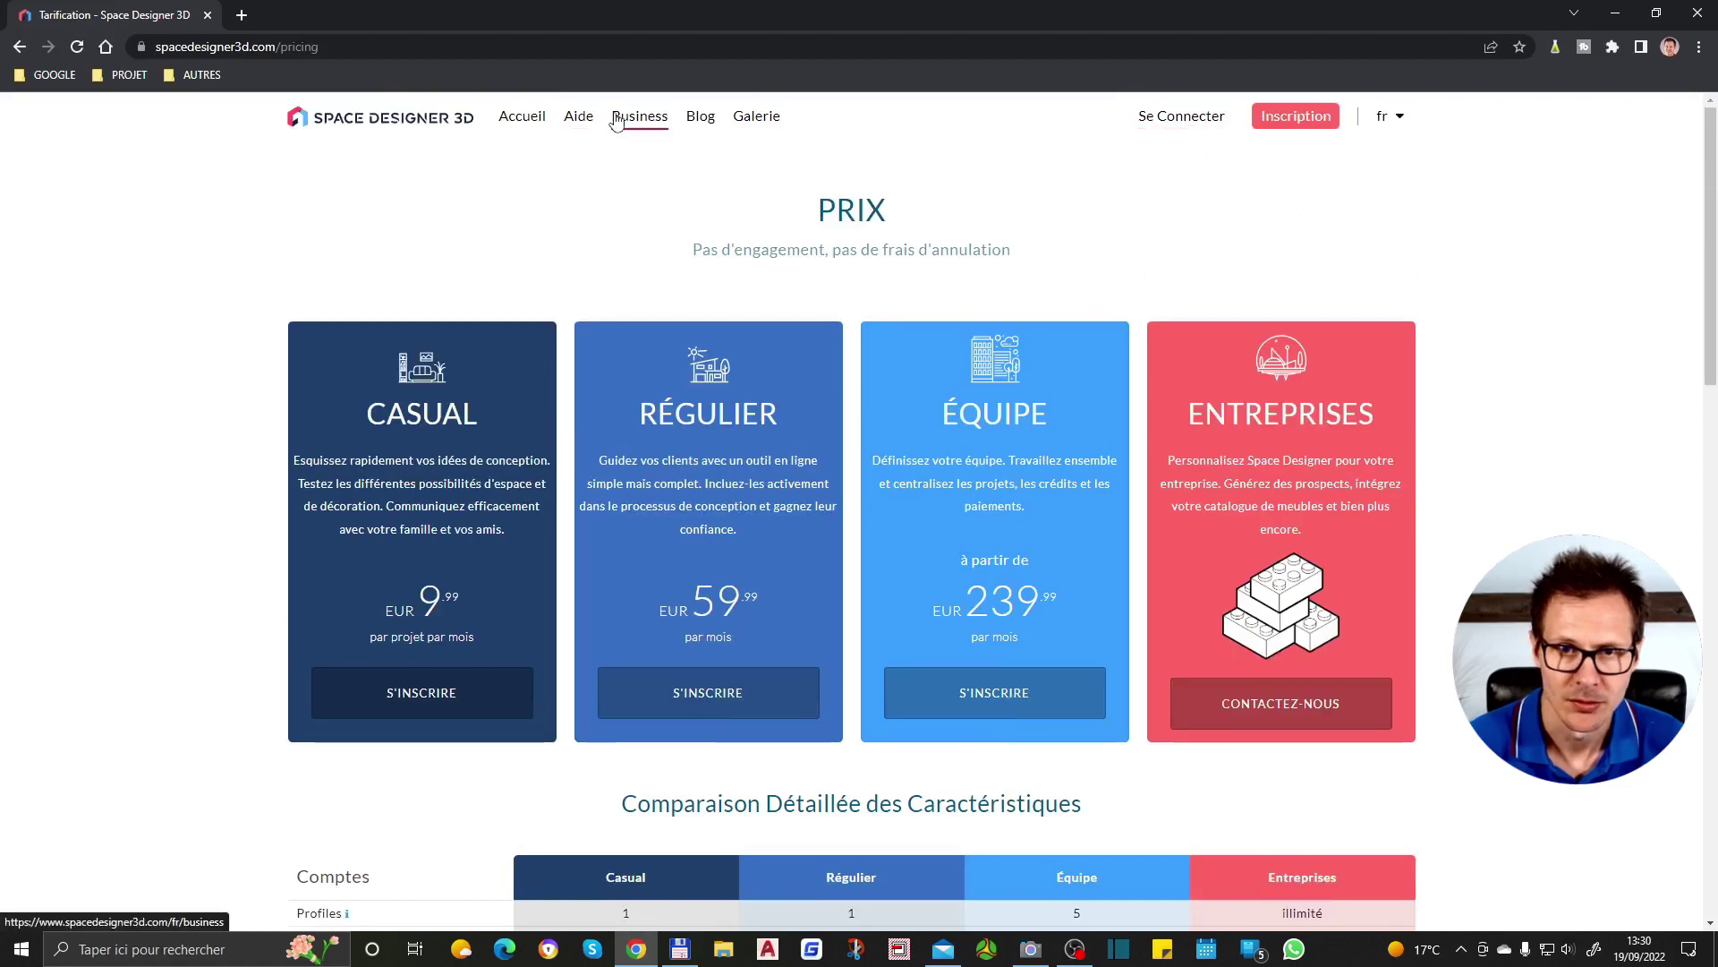
Return to the website's home page and open the demo project to view its 2D ground-floor plan
left_click(523, 117)
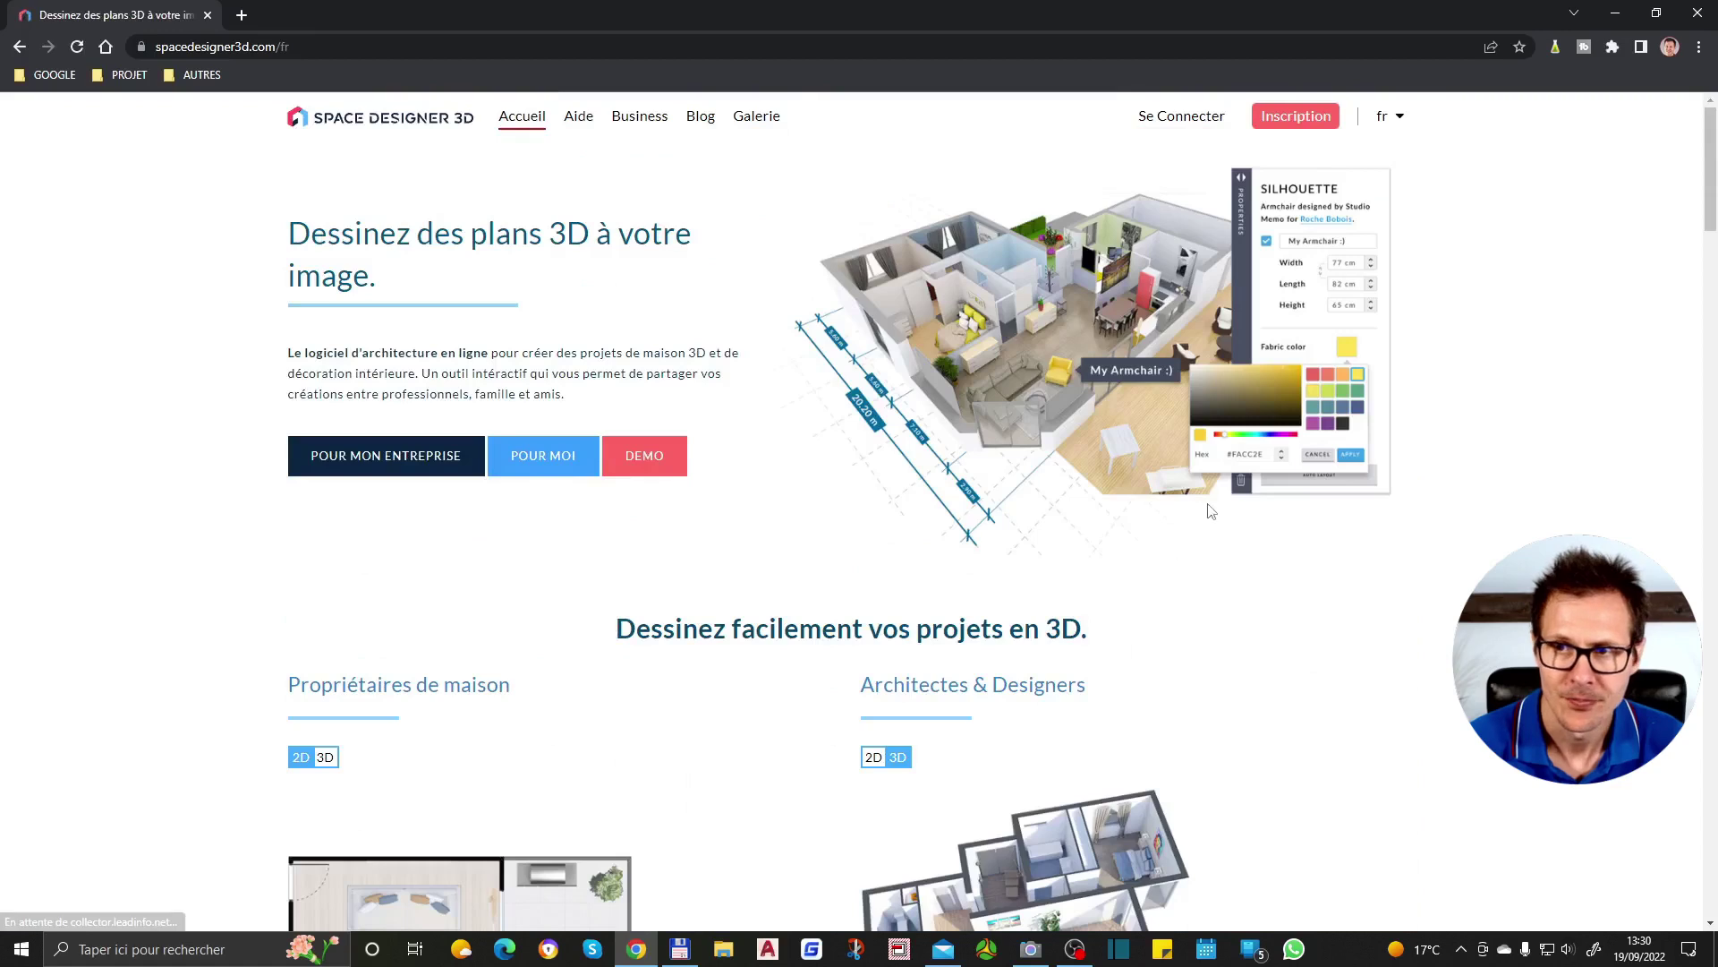
left_click(644, 456)
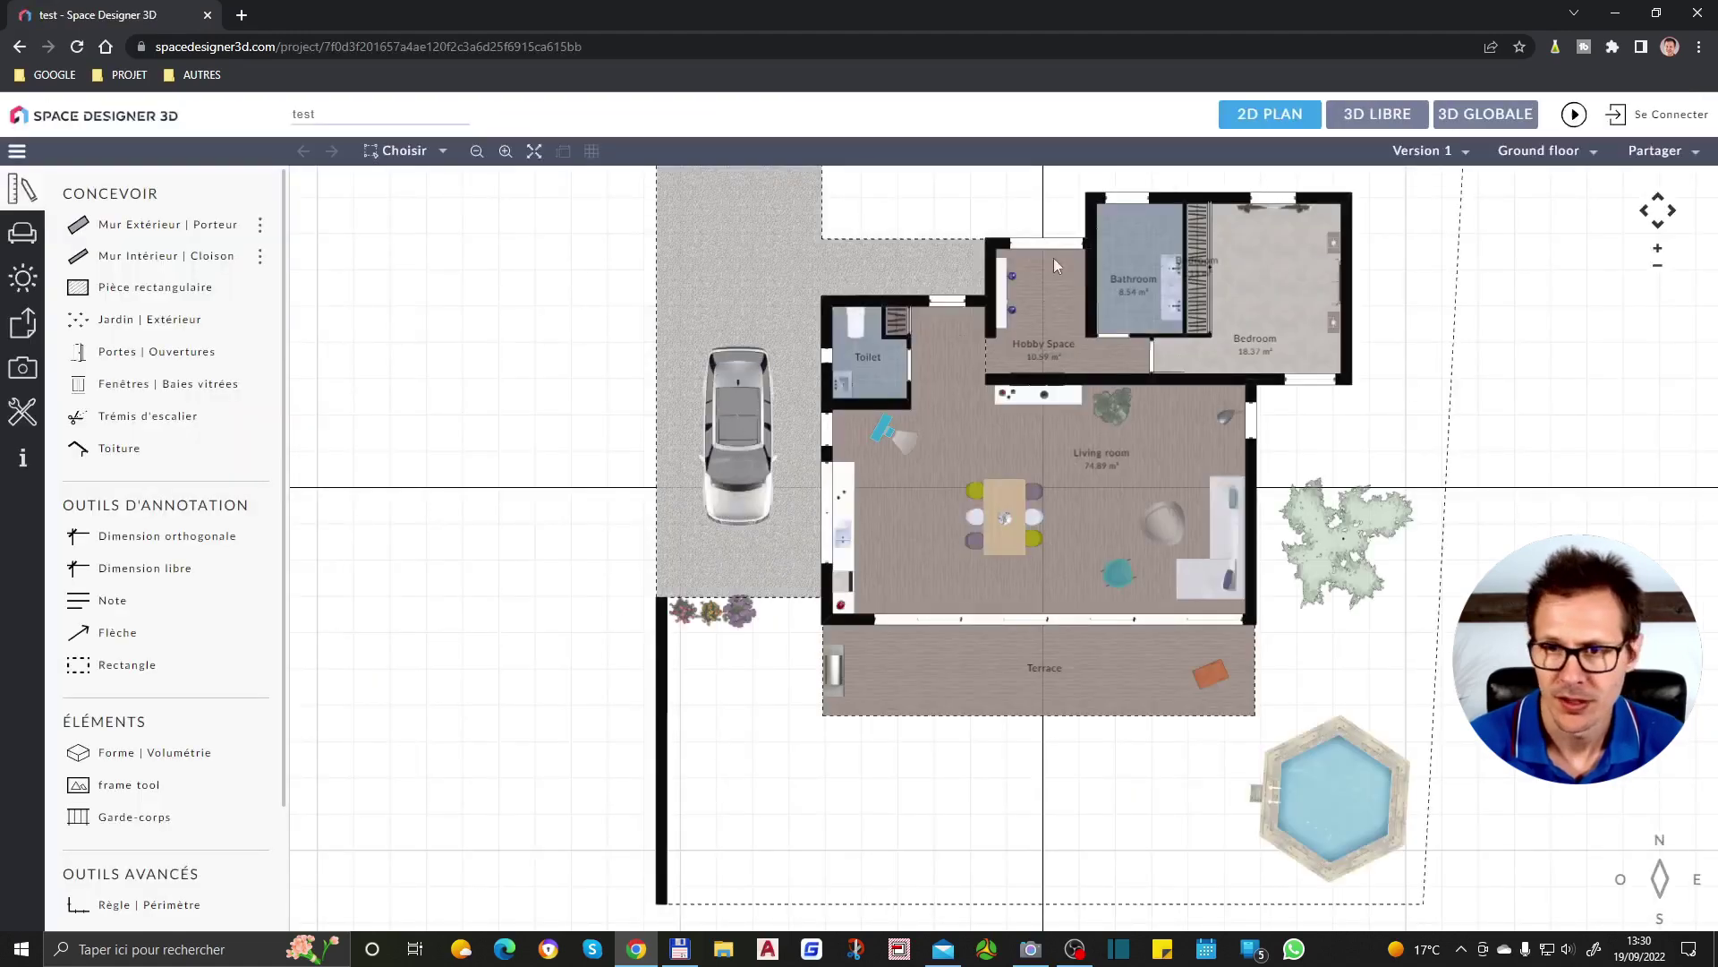
scroll(1228, 431, "up", 2)
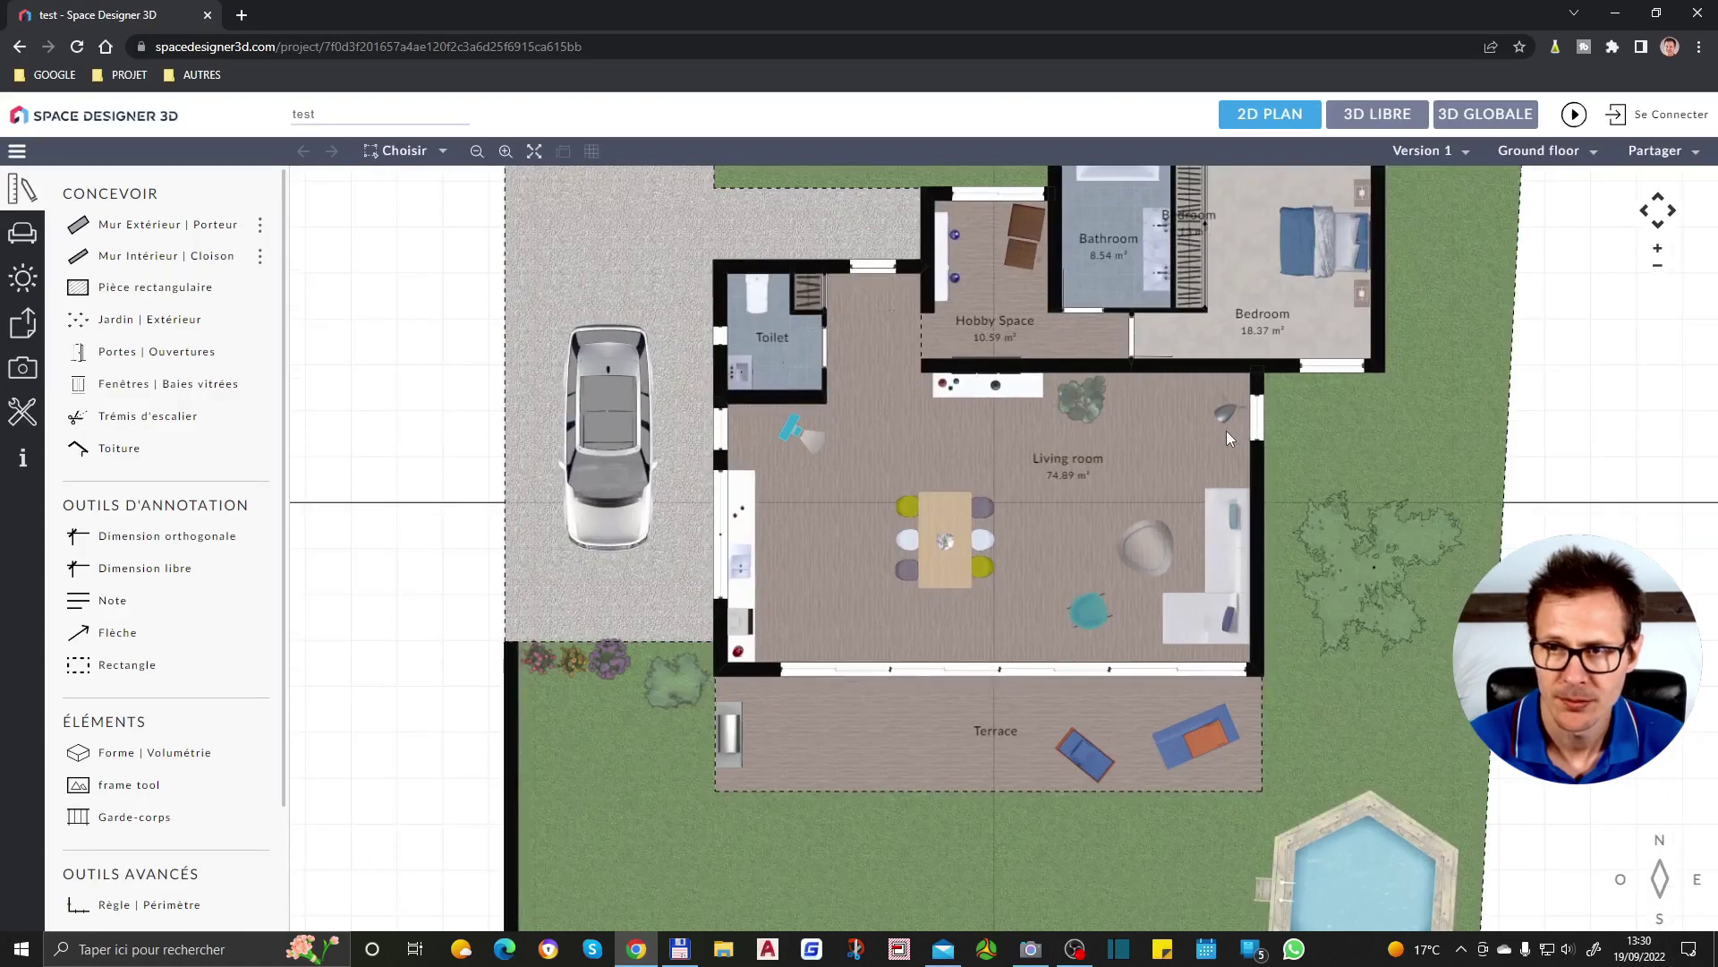
scroll(1269, 641, "down", 1)
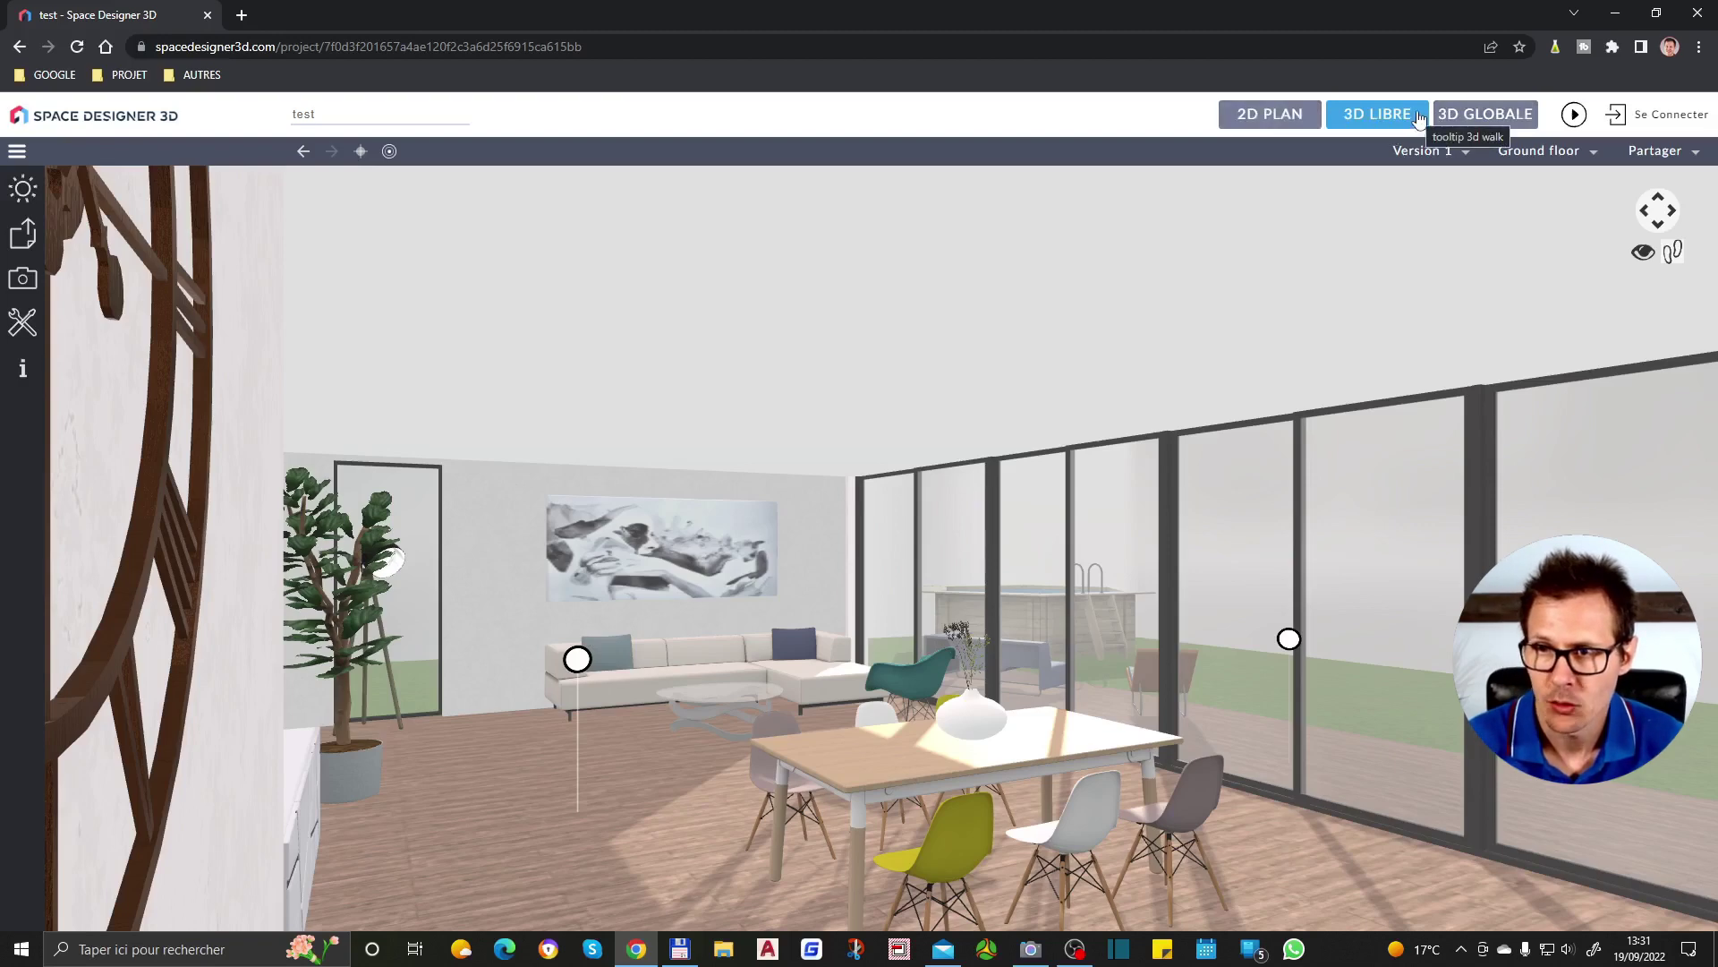
Look around the living room in the free 3D view, examining the dining table, glazed wall and sofa corner
left_click_drag(999, 543, 776, 699)
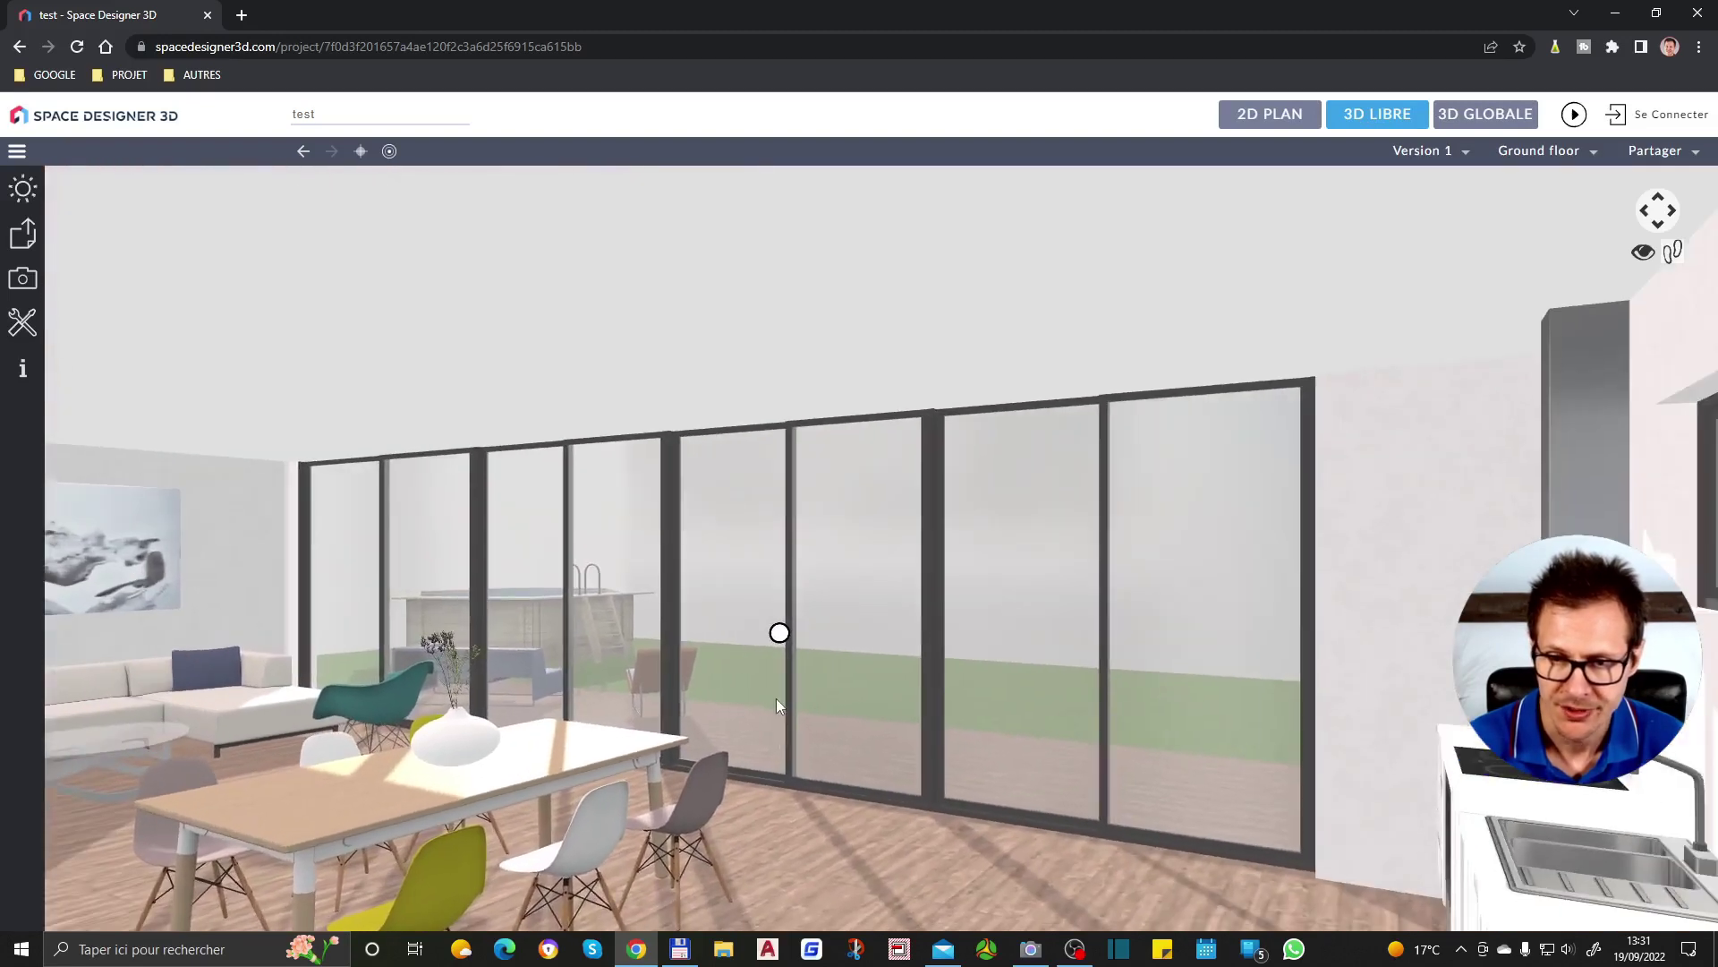
left_click_drag(1049, 639, 1361, 701)
left_click_drag(916, 647, 972, 673)
scroll(973, 673, "up", 5)
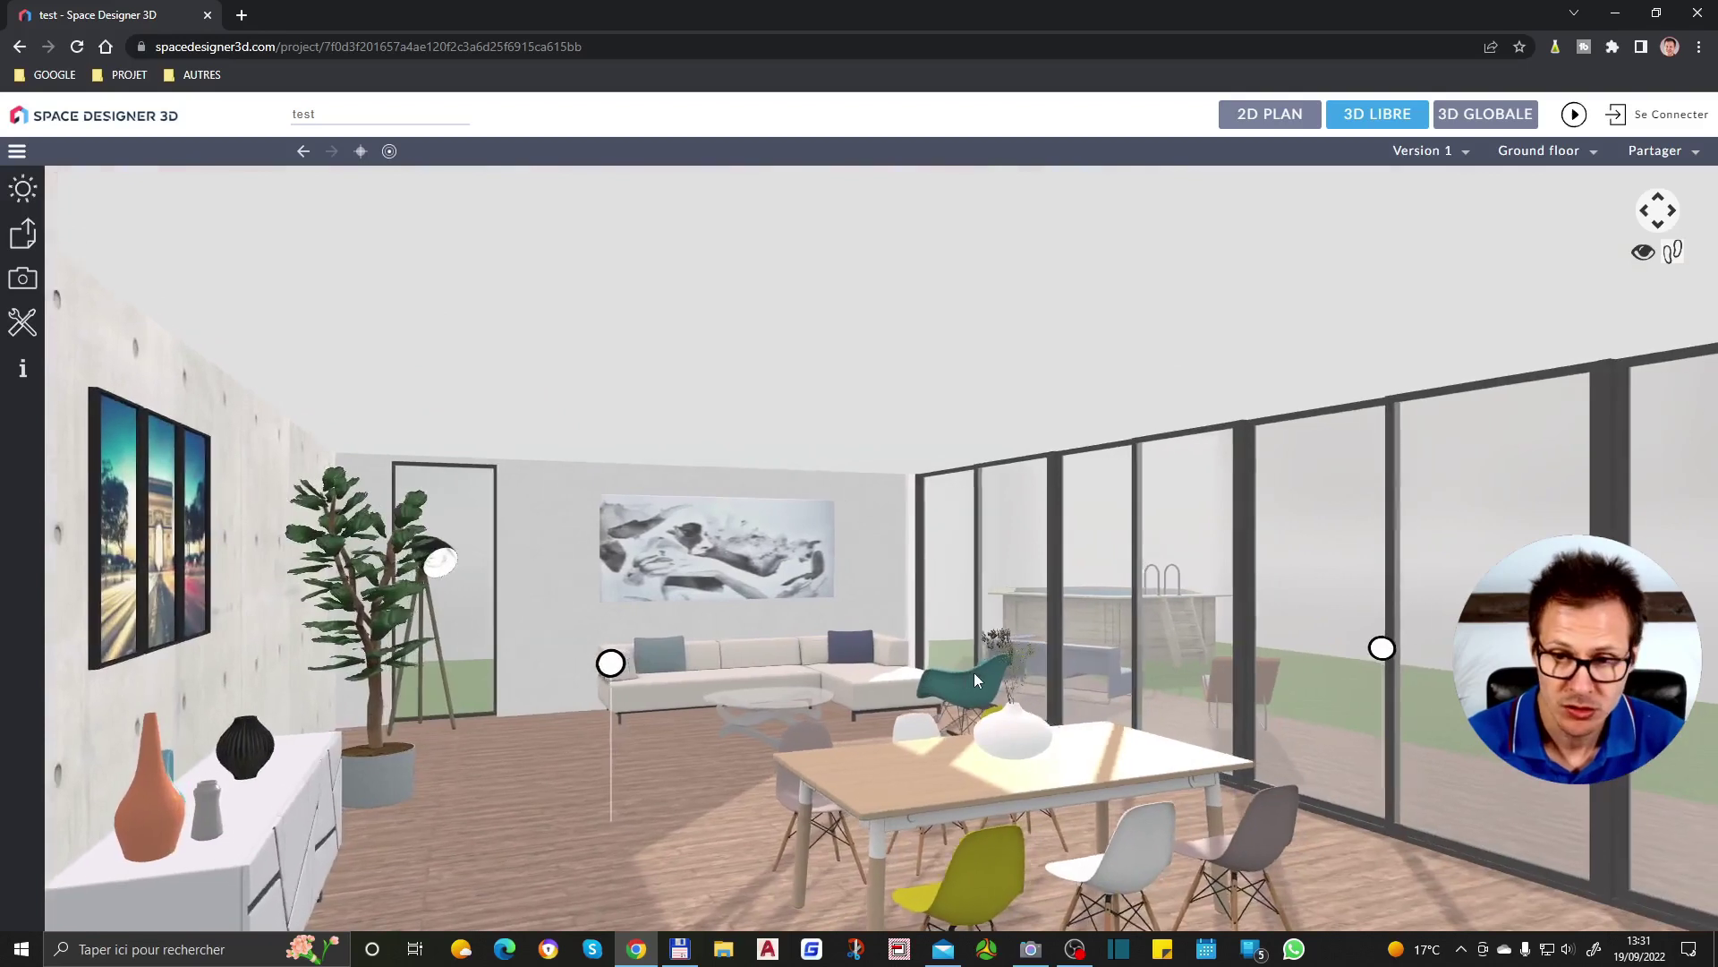
scroll(731, 815, "up", 5)
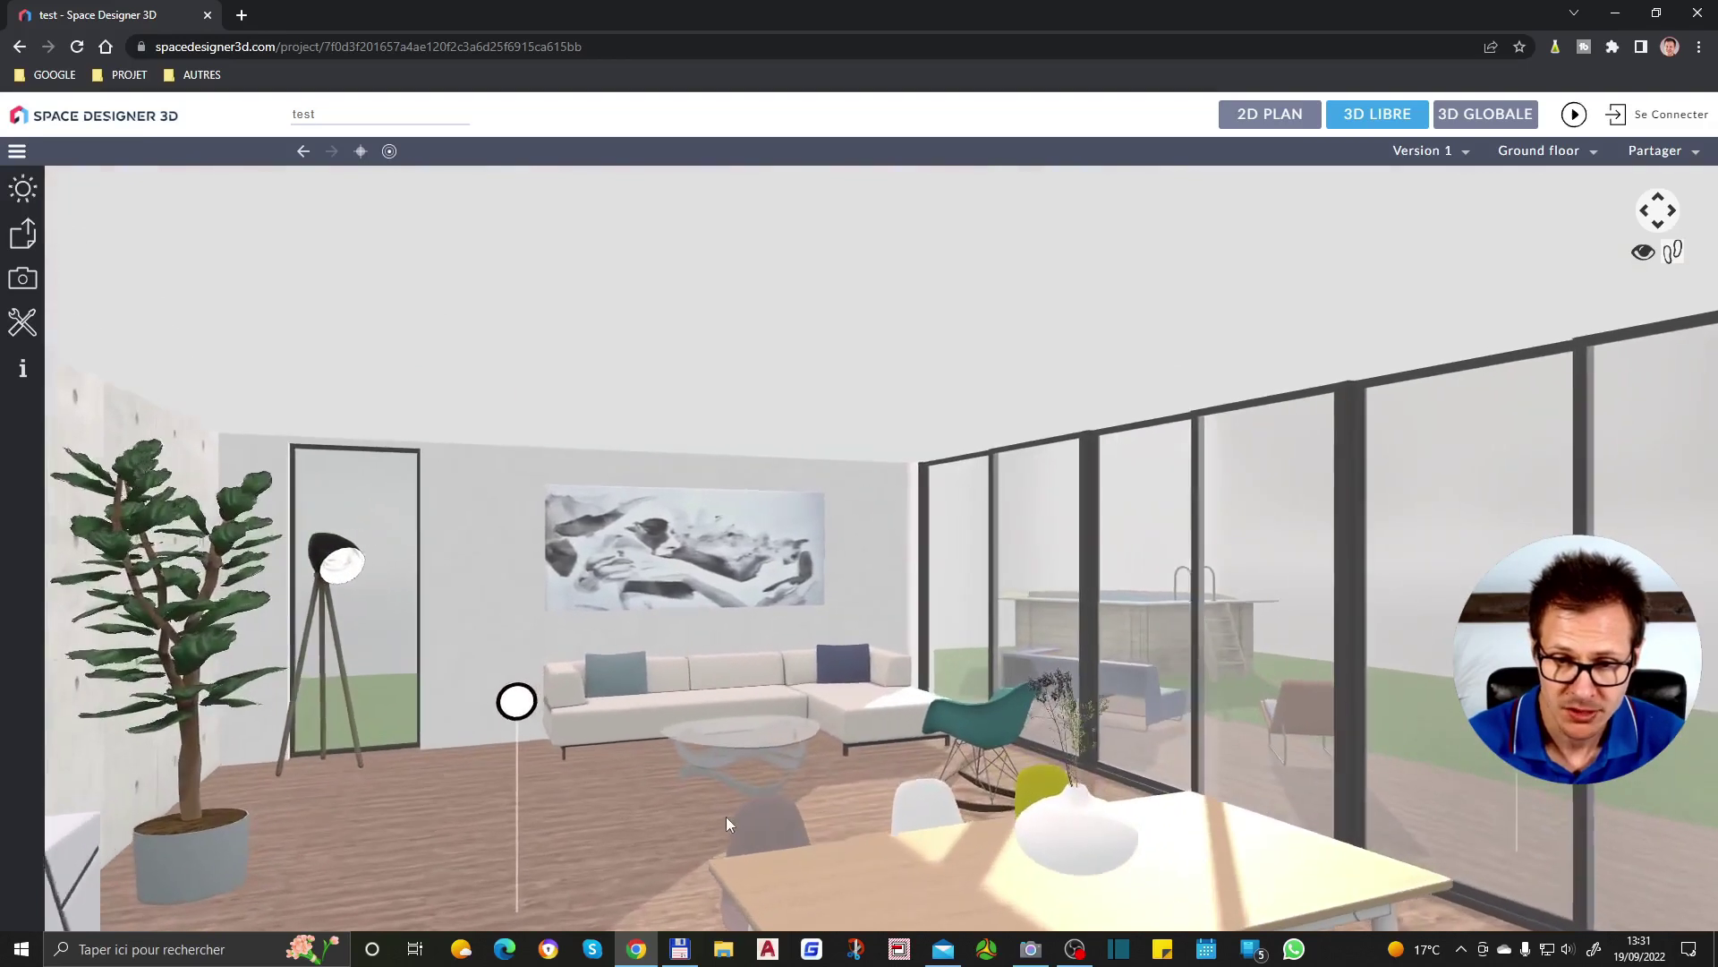
mouse_move(461, 745)
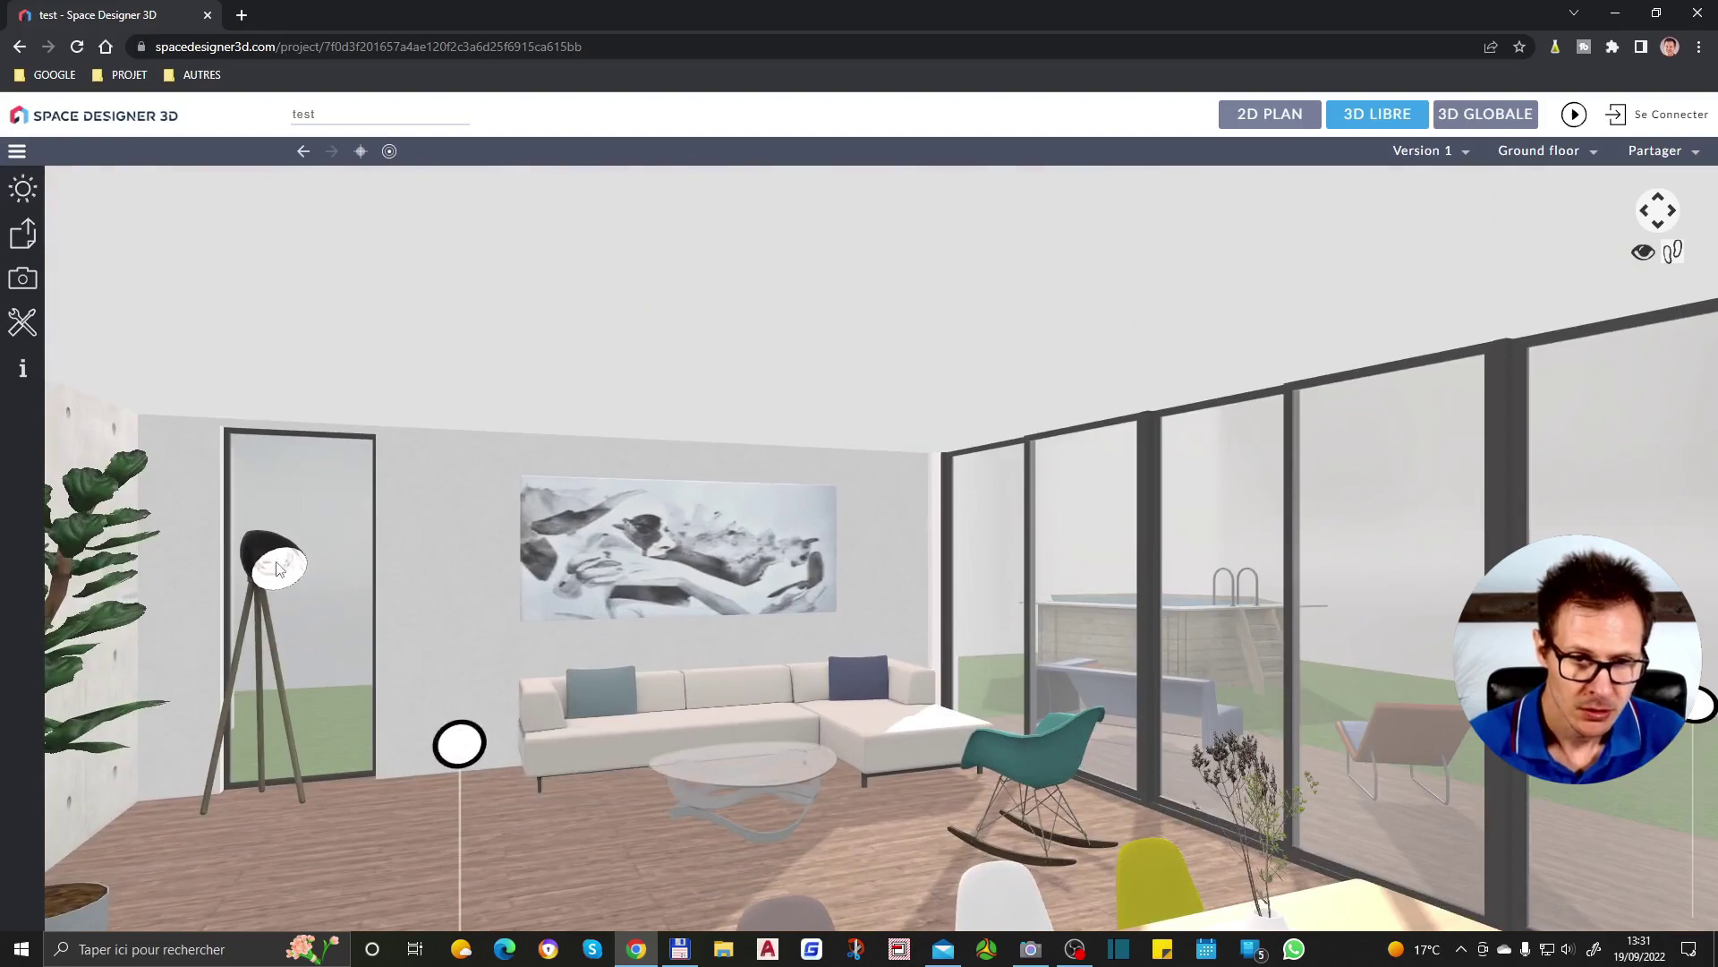
Explore the rest of the 3D interior, examining the entrance, concrete wall with sideboard, kitchen and lounge
left_click_drag(545, 623, 1169, 654)
left_click_drag(882, 643, 1092, 685)
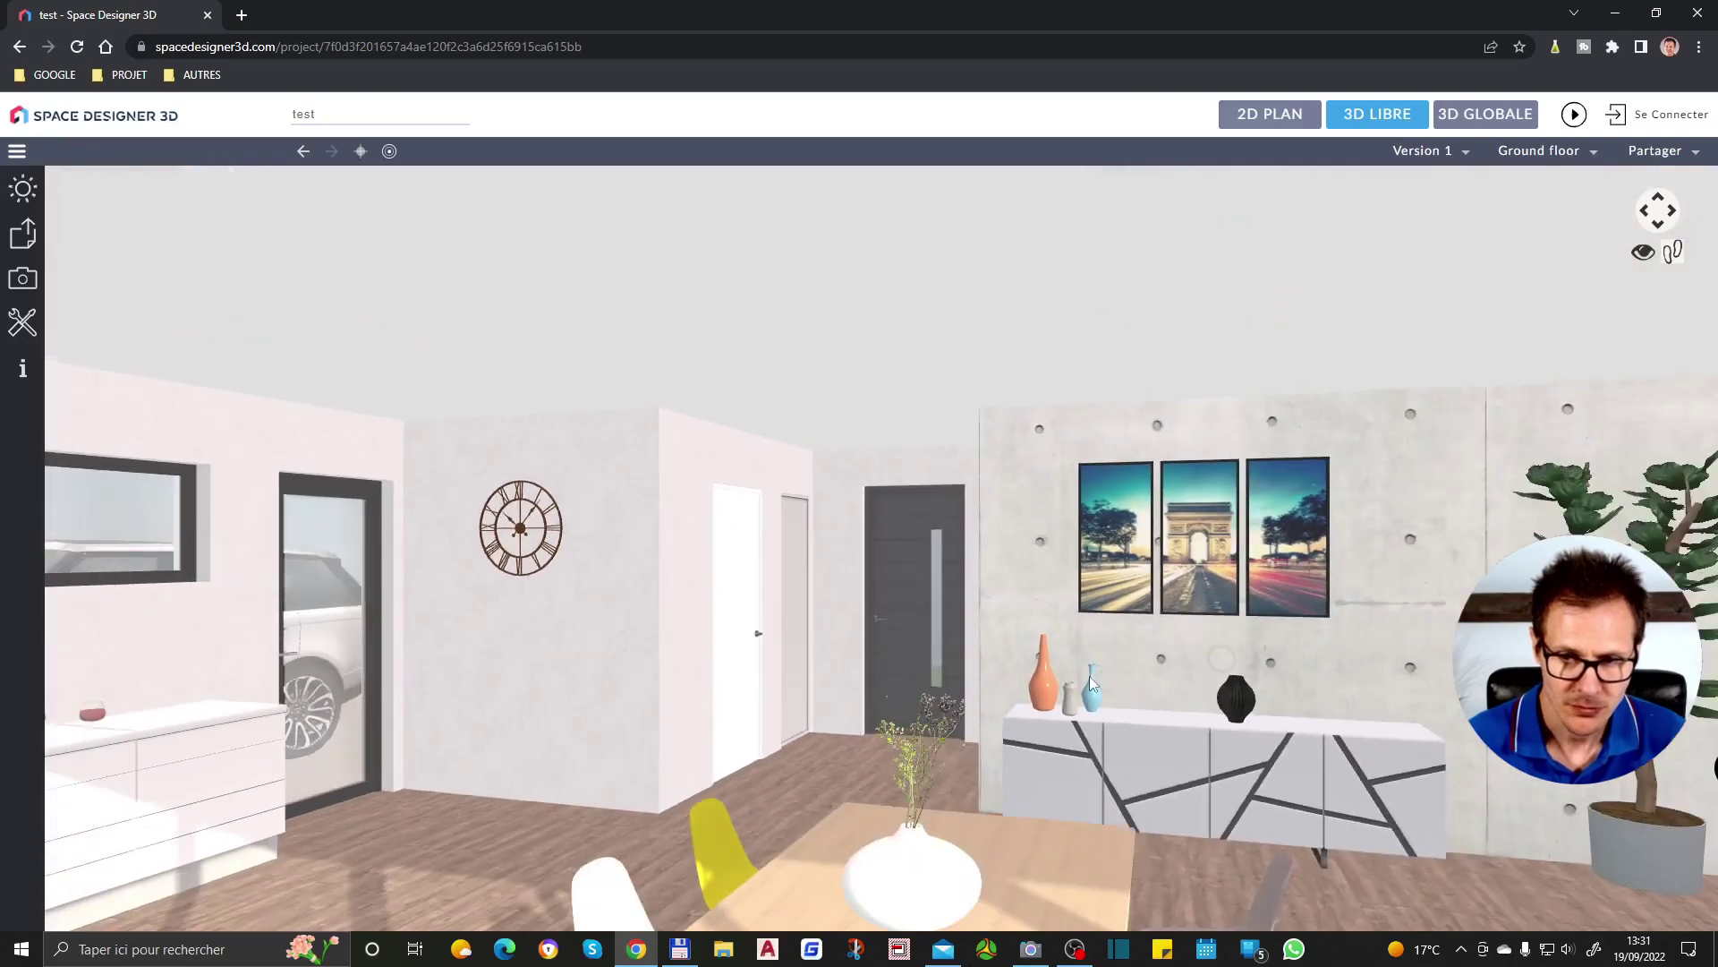
scroll(1088, 678, "down", 5)
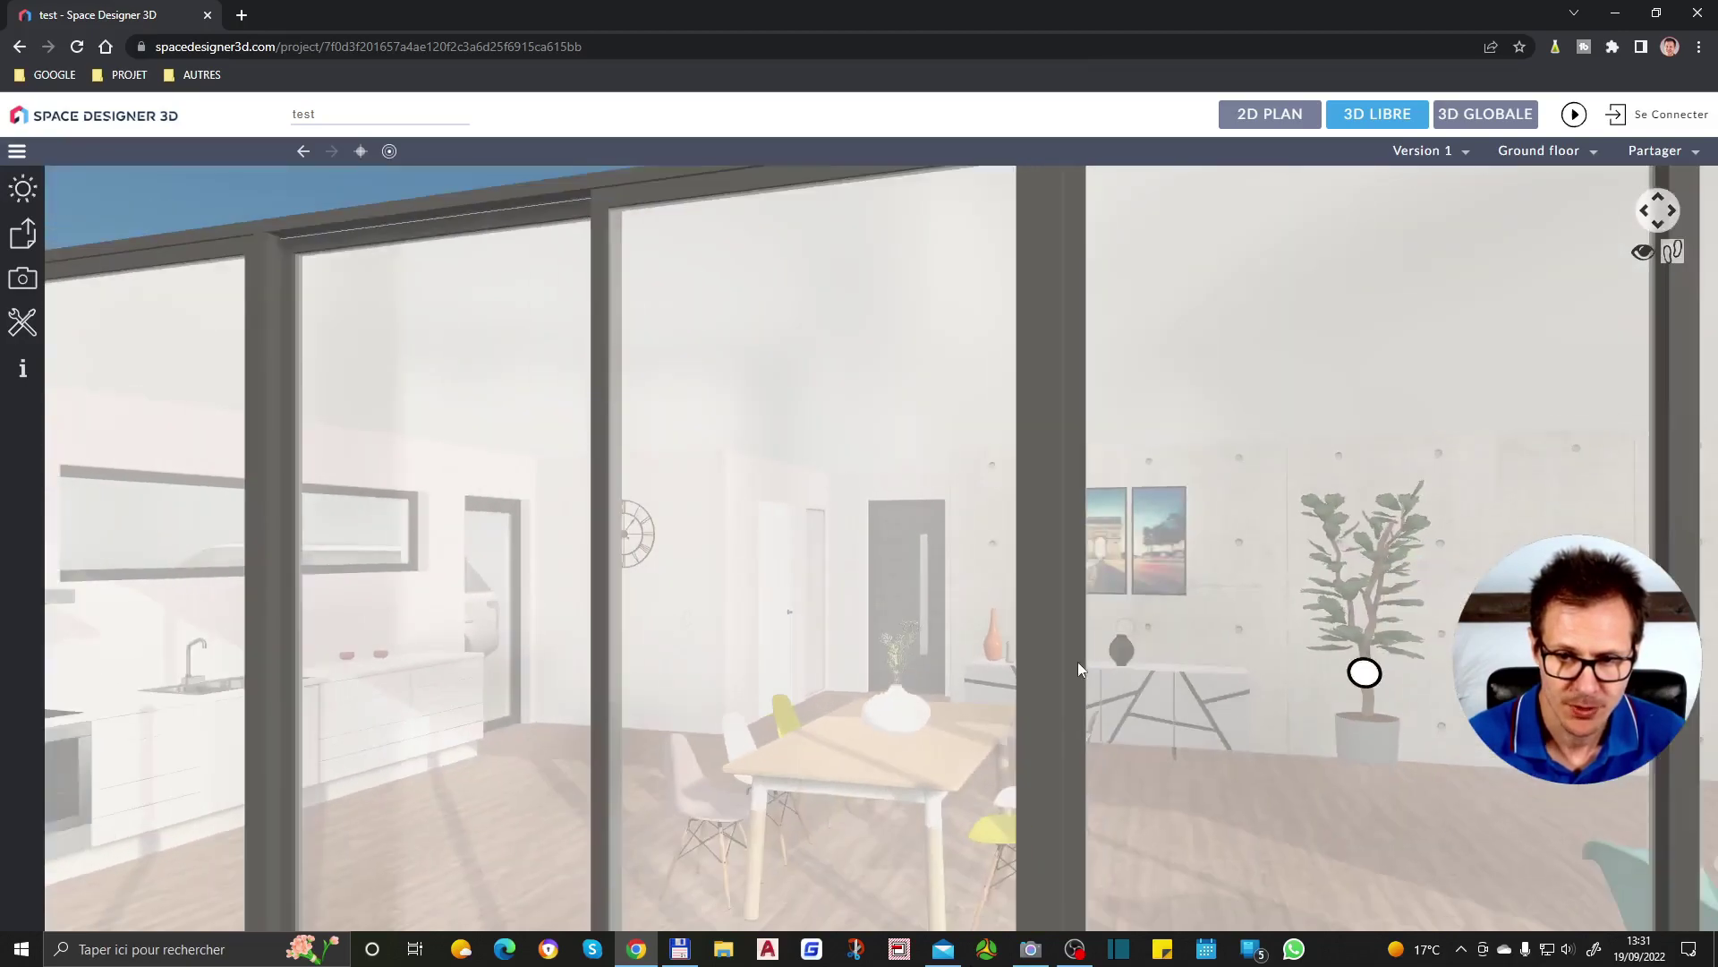
scroll(1076, 658, "up", 5)
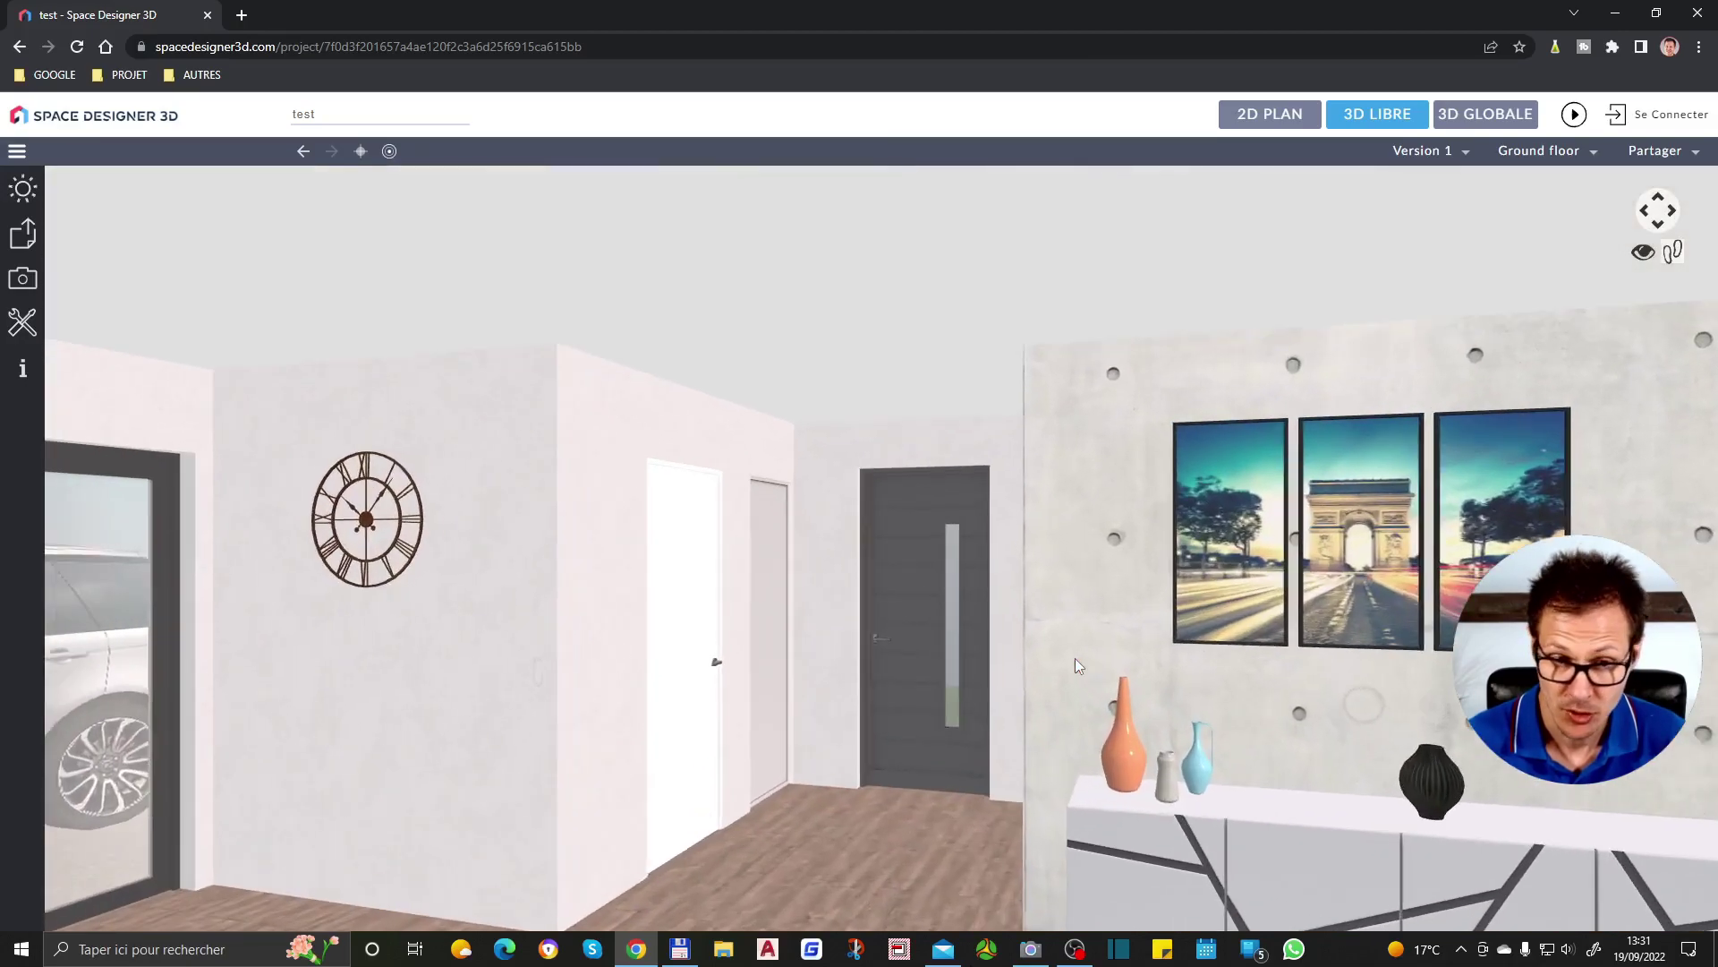
left_click_drag(528, 566, 1611, 643)
mouse_move(629, 624)
left_mouse_down()
mouse_move(1540, 644)
mouse_move(1000, 663)
mouse_move(180, 653)
mouse_move(916, 639)
mouse_move(541, 647)
left_mouse_up()
mouse_move(835, 620)
left_mouse_down()
mouse_move(843, 578)
mouse_move(240, 587)
mouse_move(506, 601)
mouse_move(393, 596)
mouse_move(788, 555)
left_mouse_up()
scroll(797, 541, "up", 3)
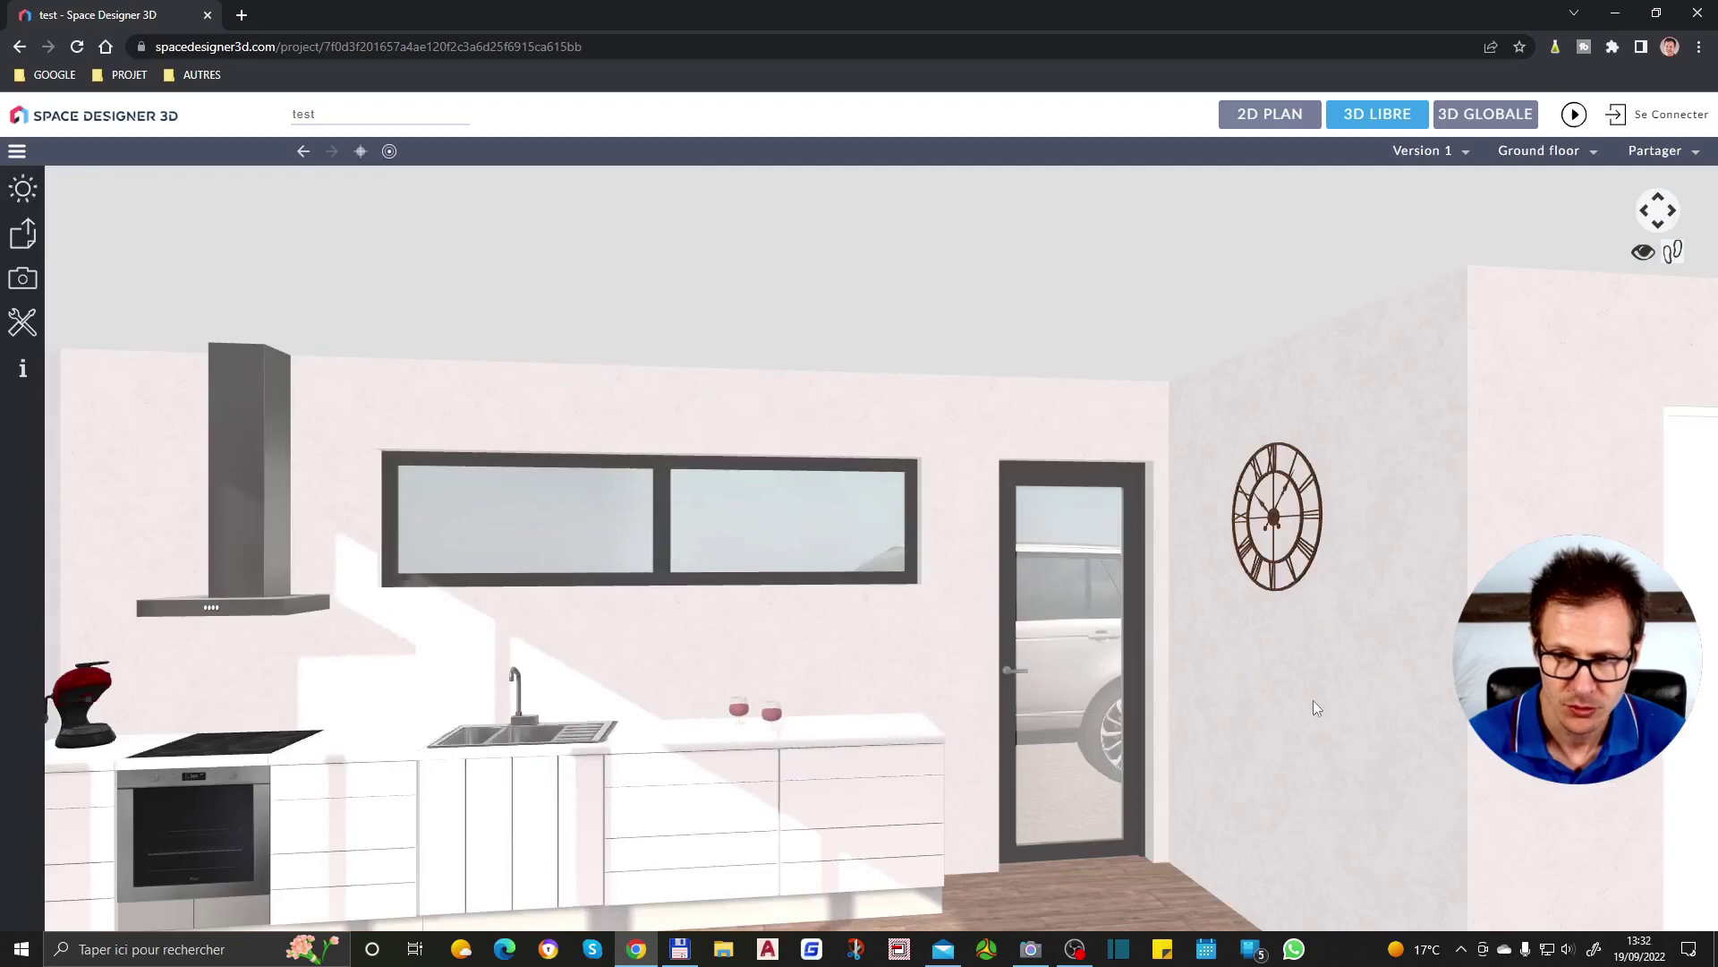
left_click_drag(1313, 700, 578, 475)
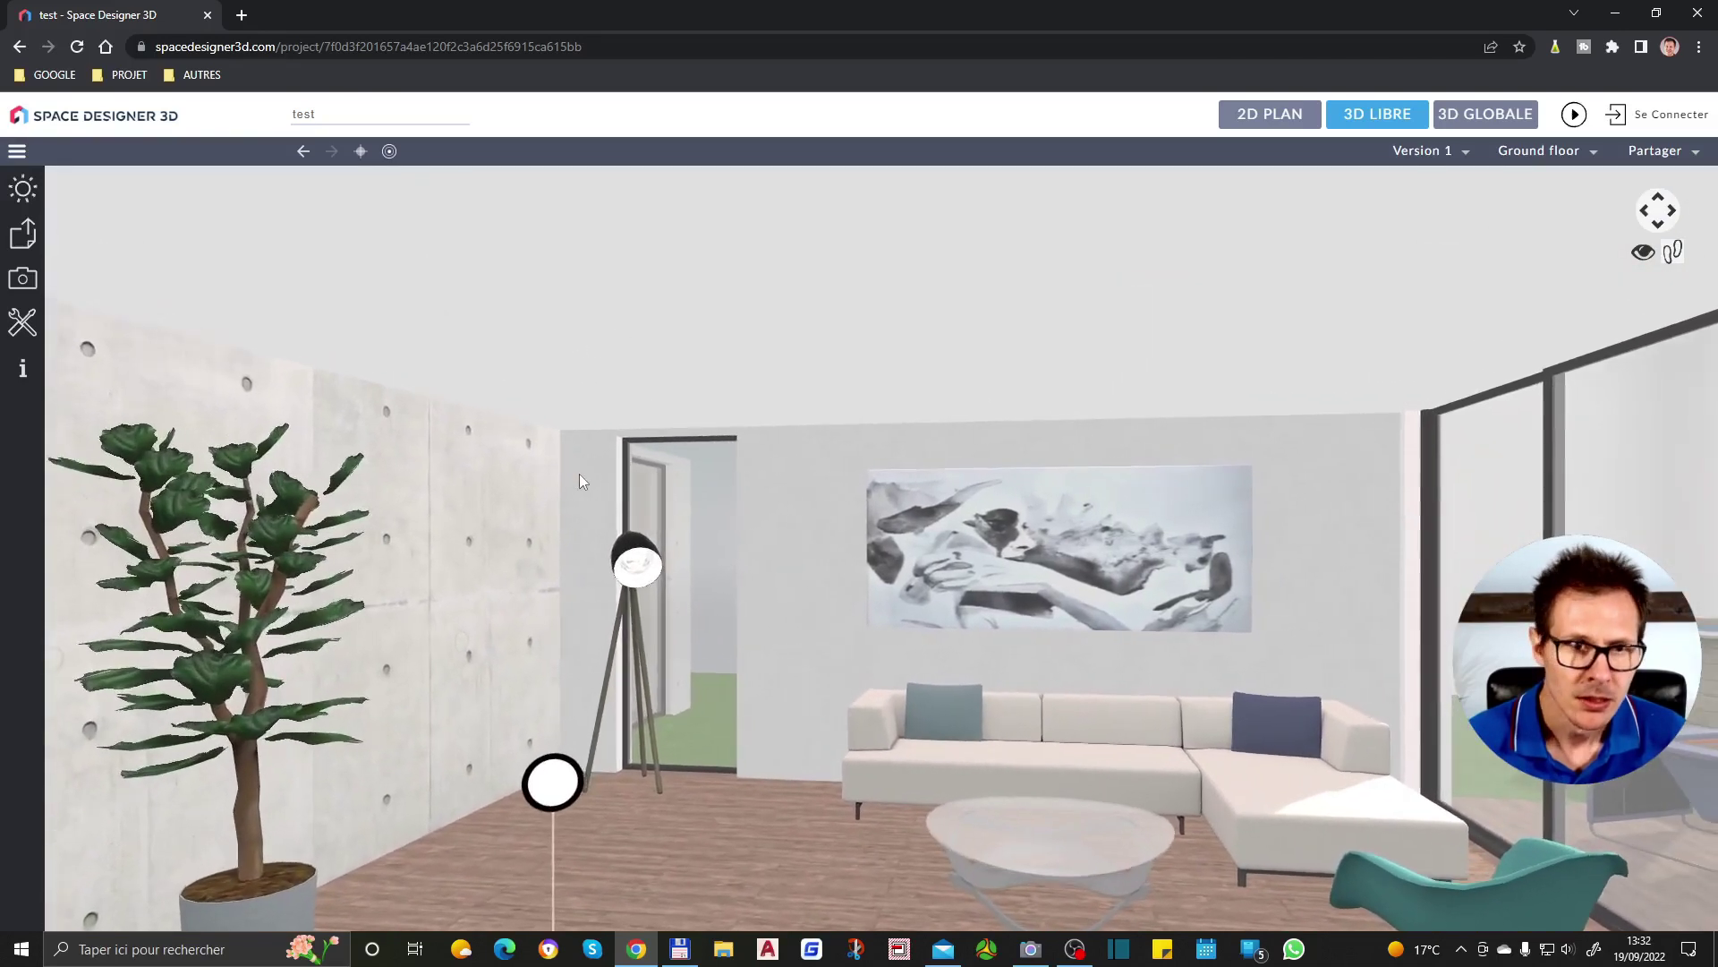
Set the 3D sky to the dark blue cloudy preset and turn towards the glazed wall to check it
left_click(17, 199)
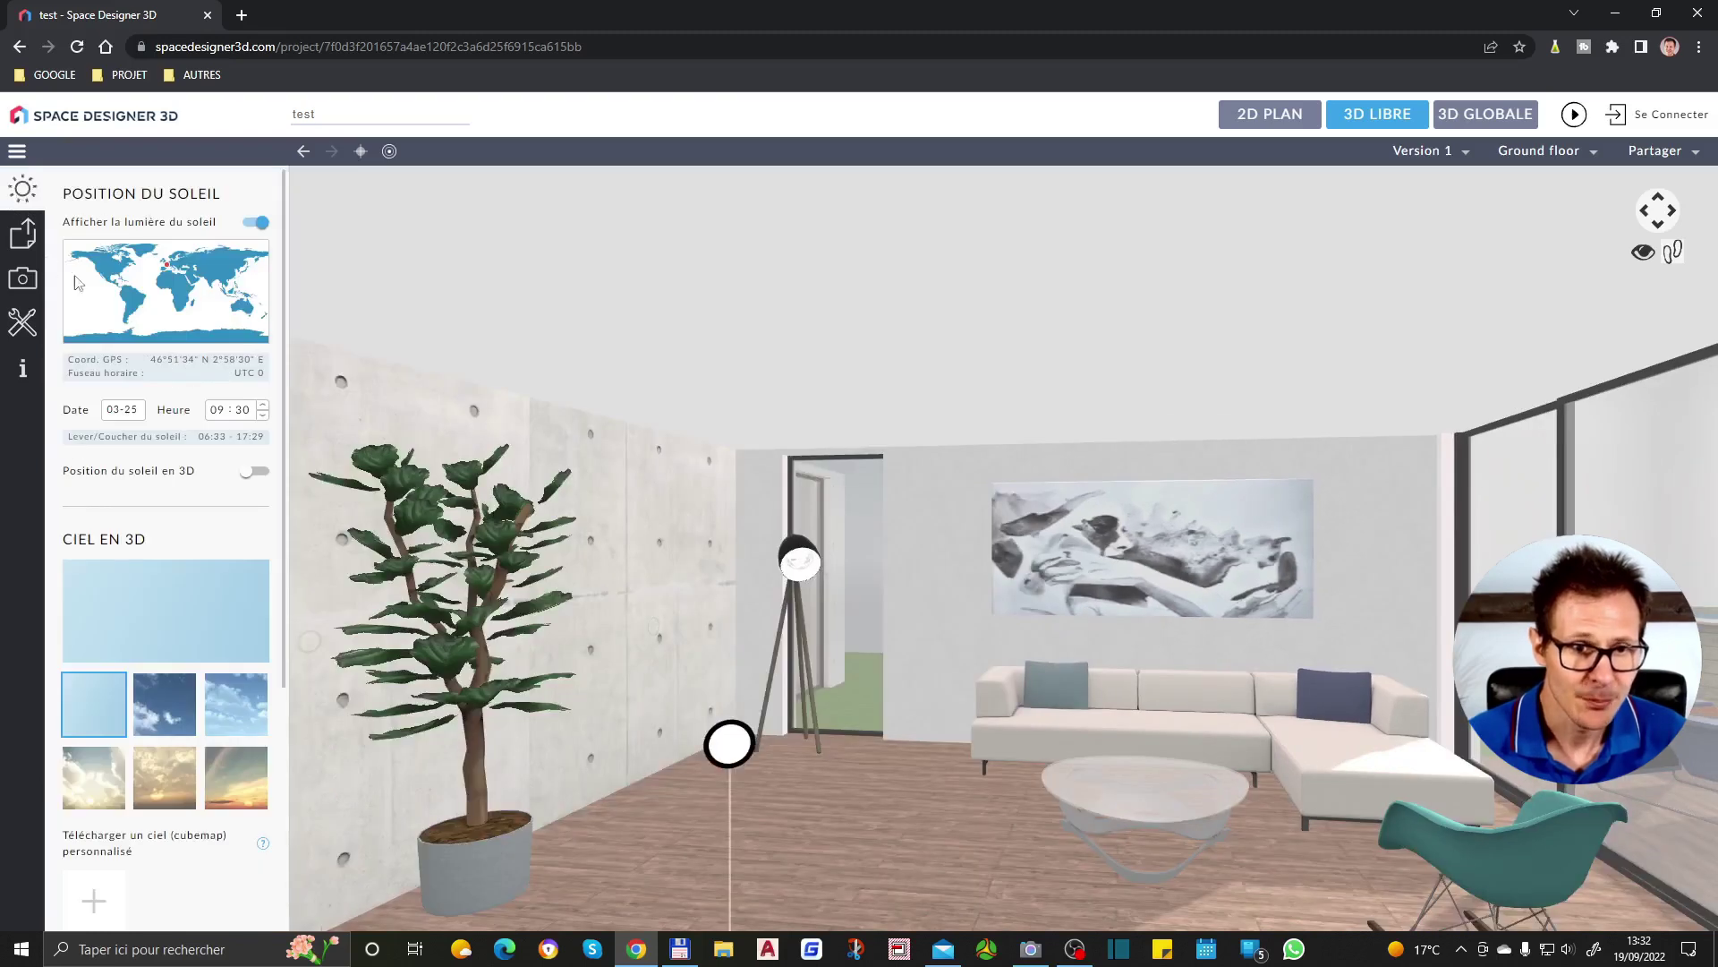
left_click(161, 727)
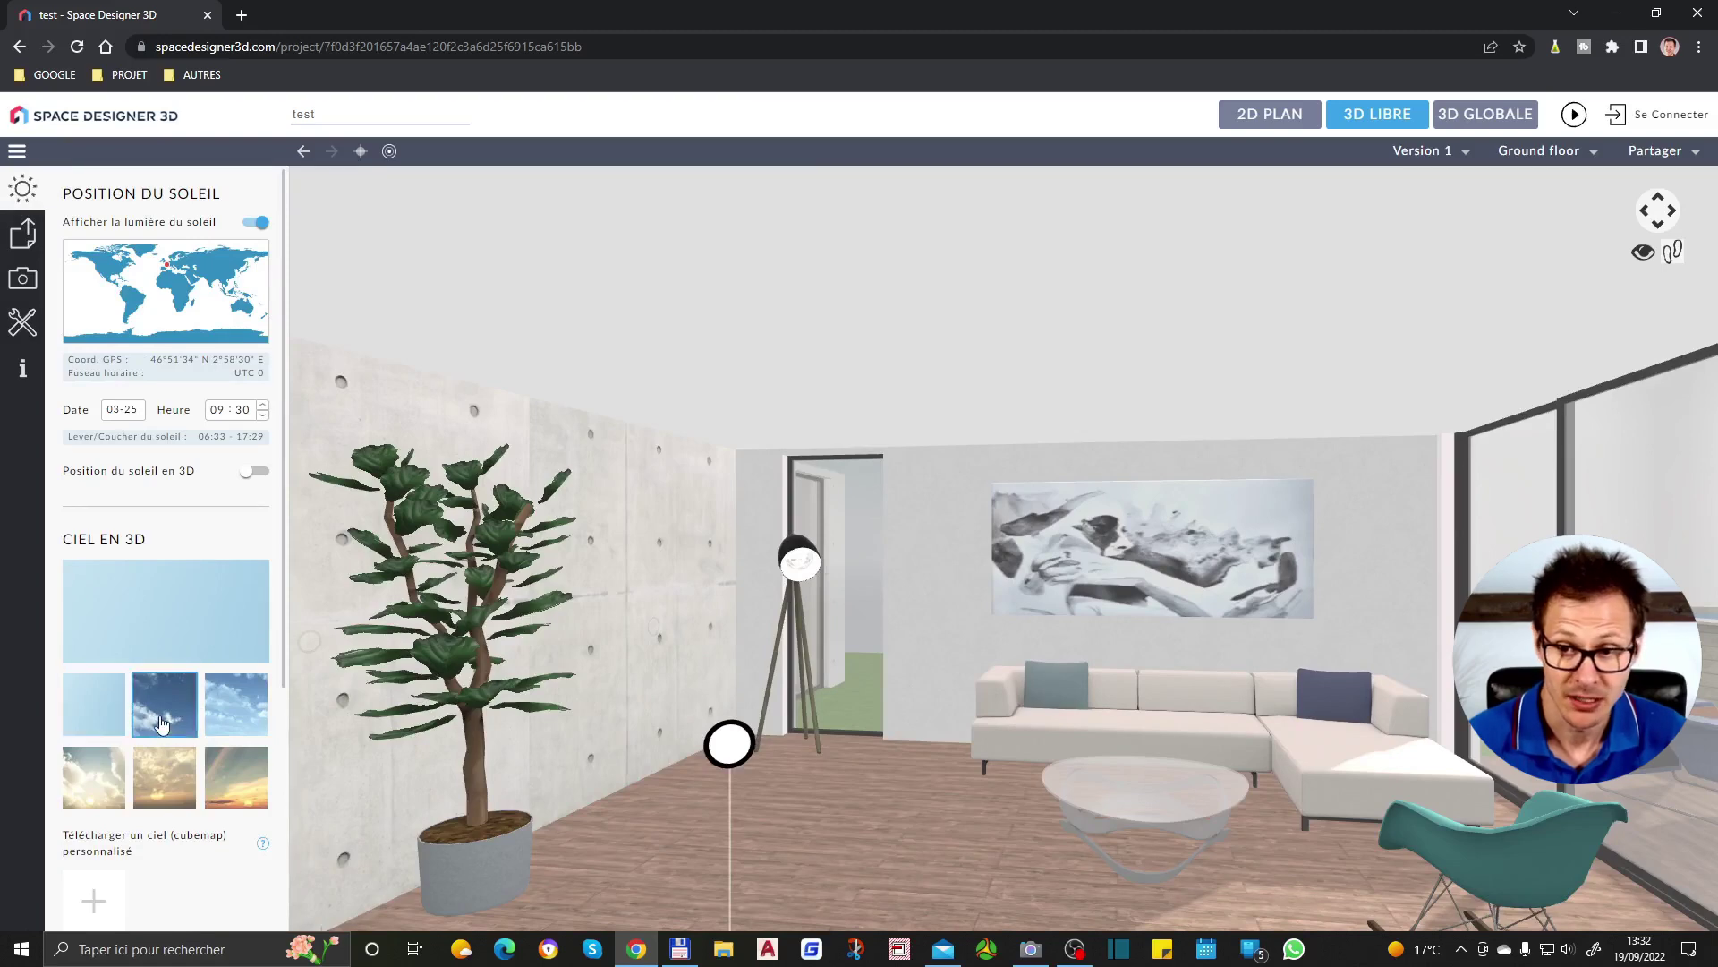
left_click_drag(1060, 657, 766, 588)
Try the other 3D sky presets, ending on the dark blue cloudy one, and toggle the 3D sun position on and off
left_click(251, 710)
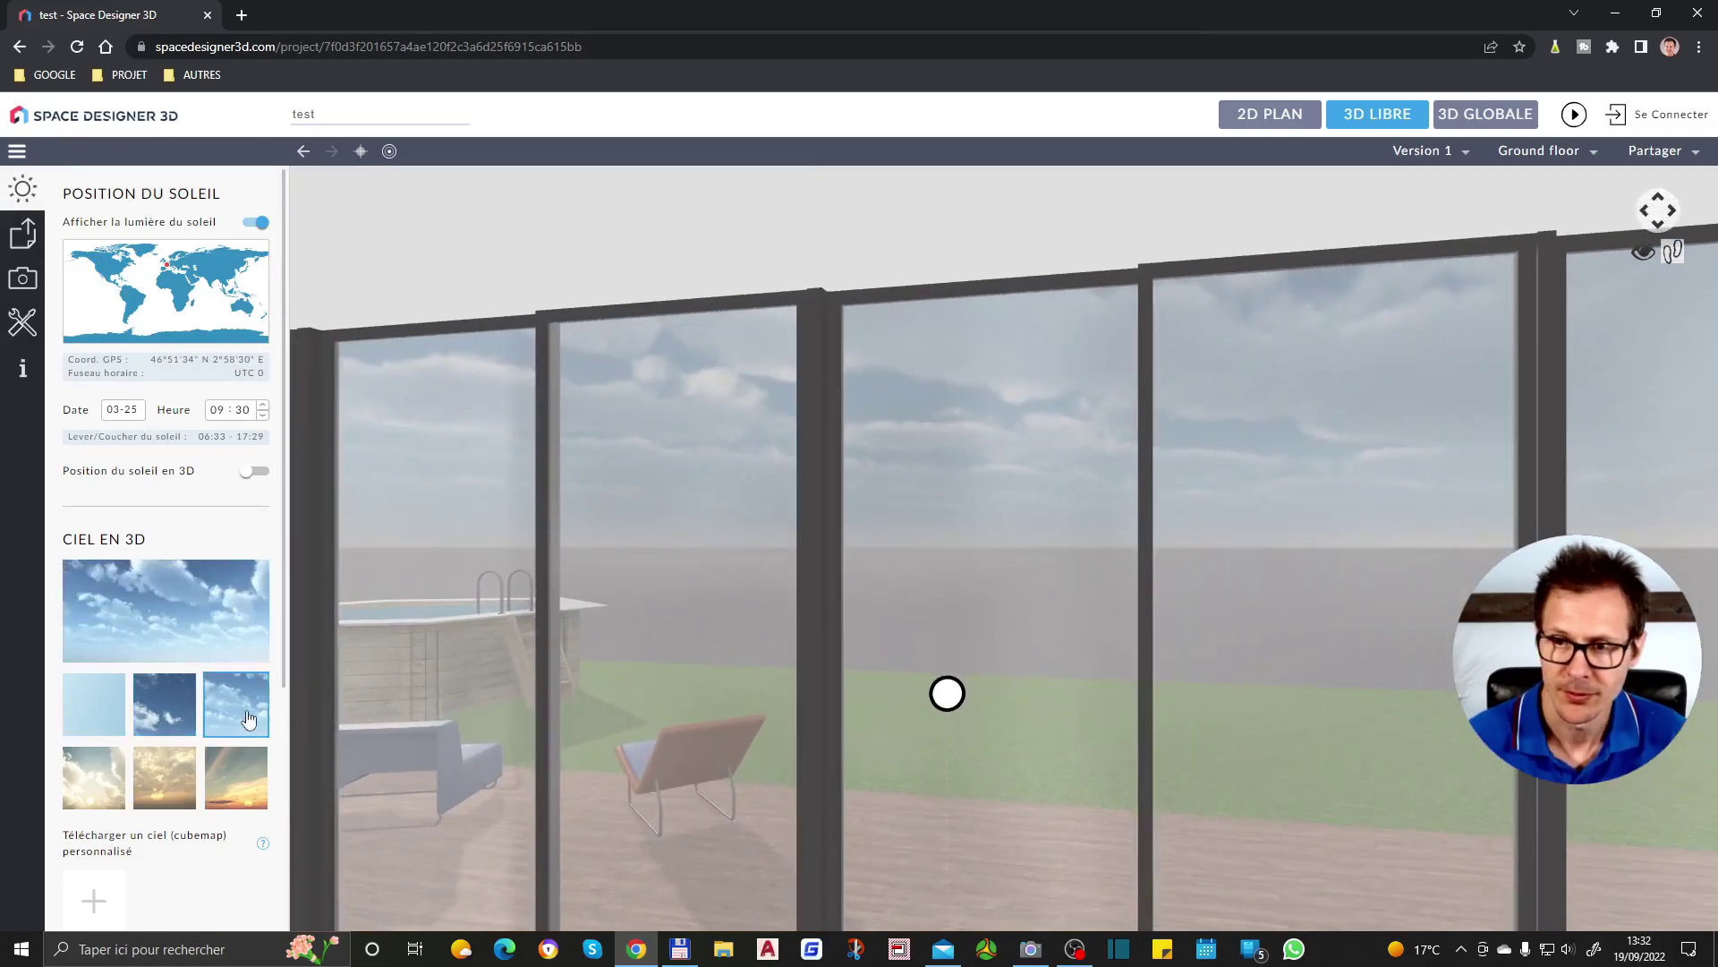
left_click(231, 792)
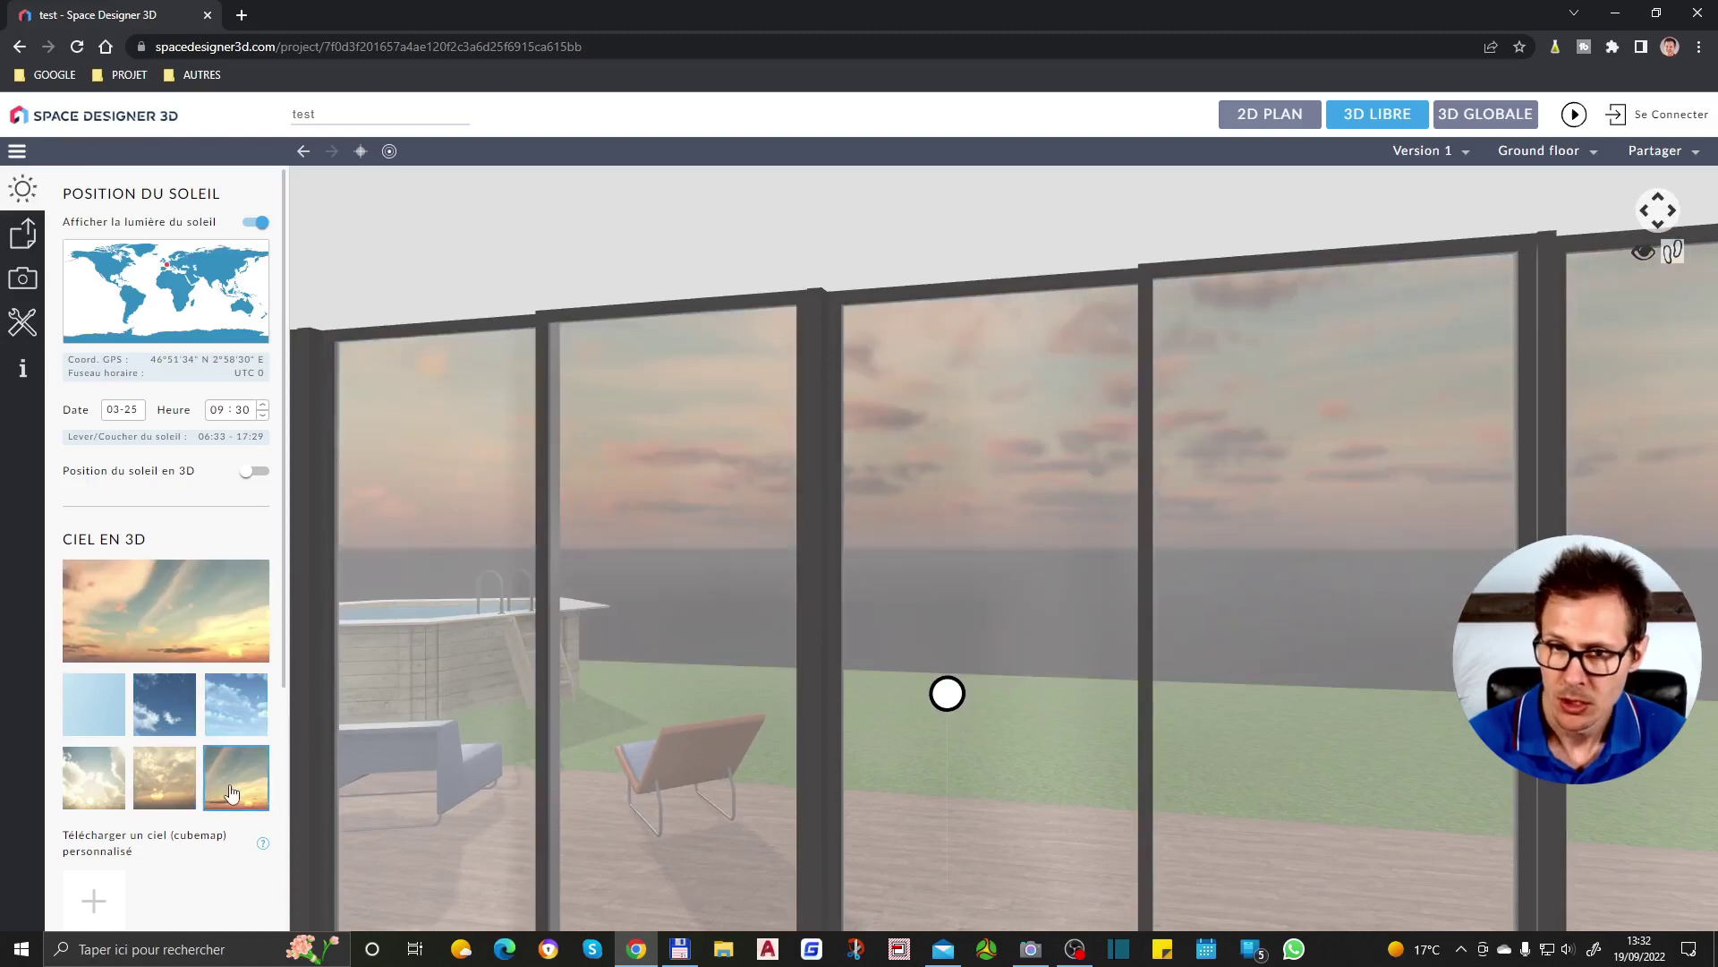
left_click(94, 790)
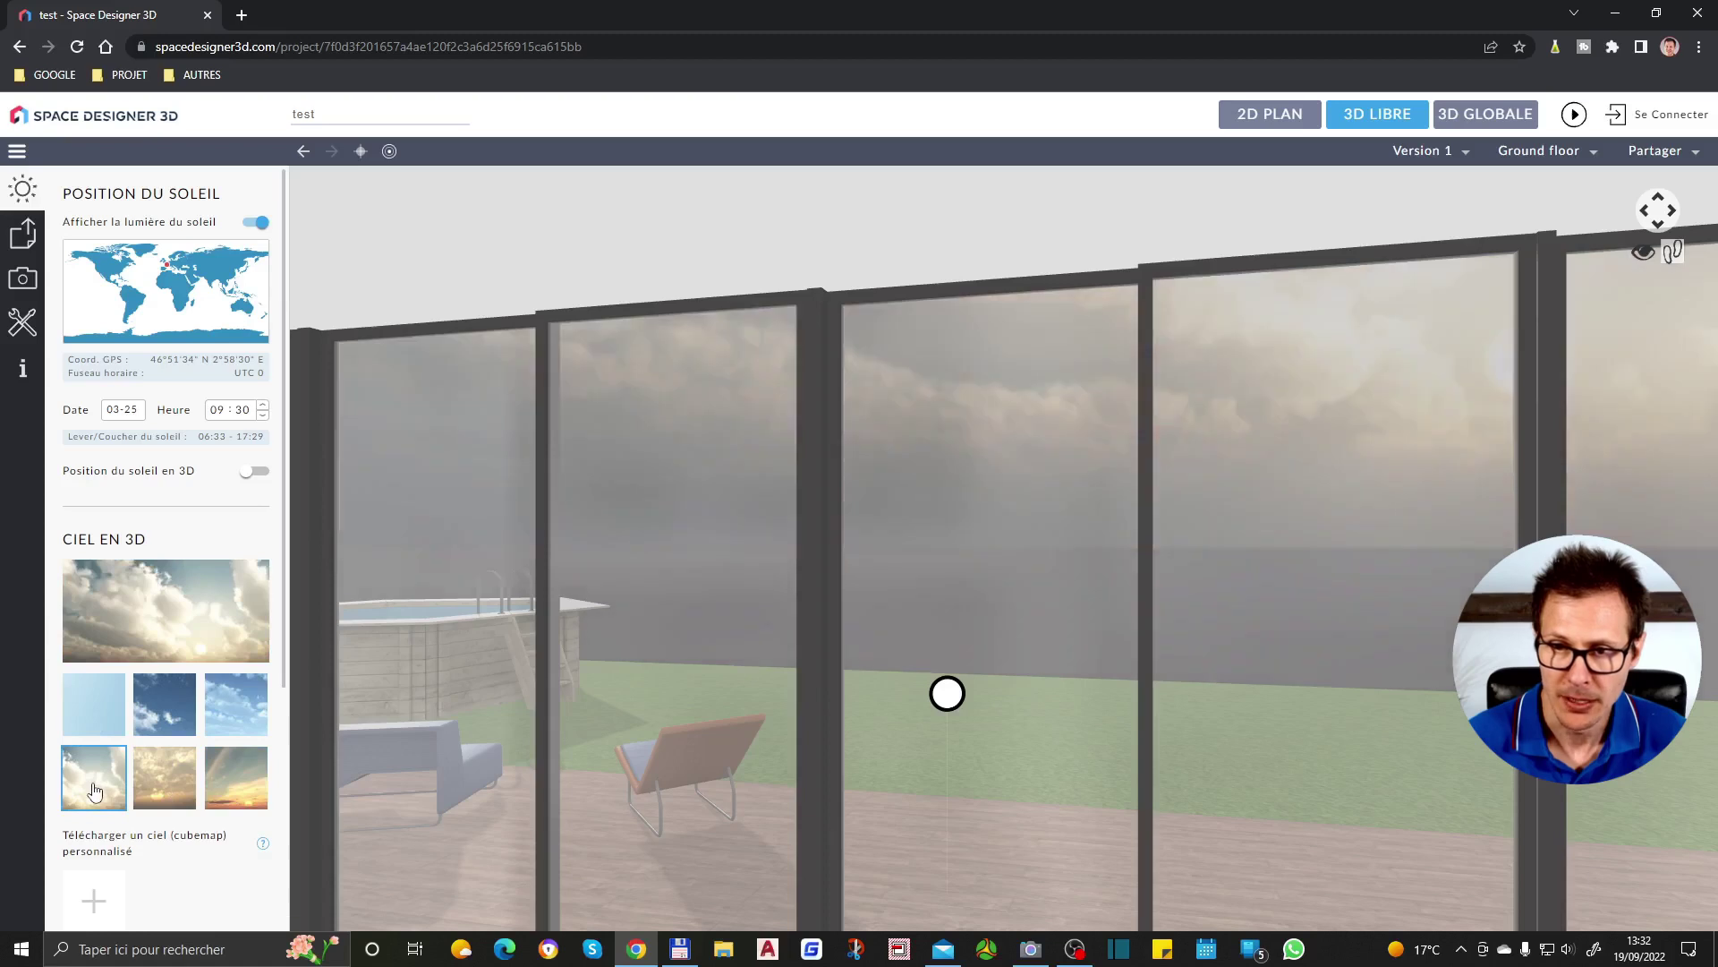
left_click(148, 685)
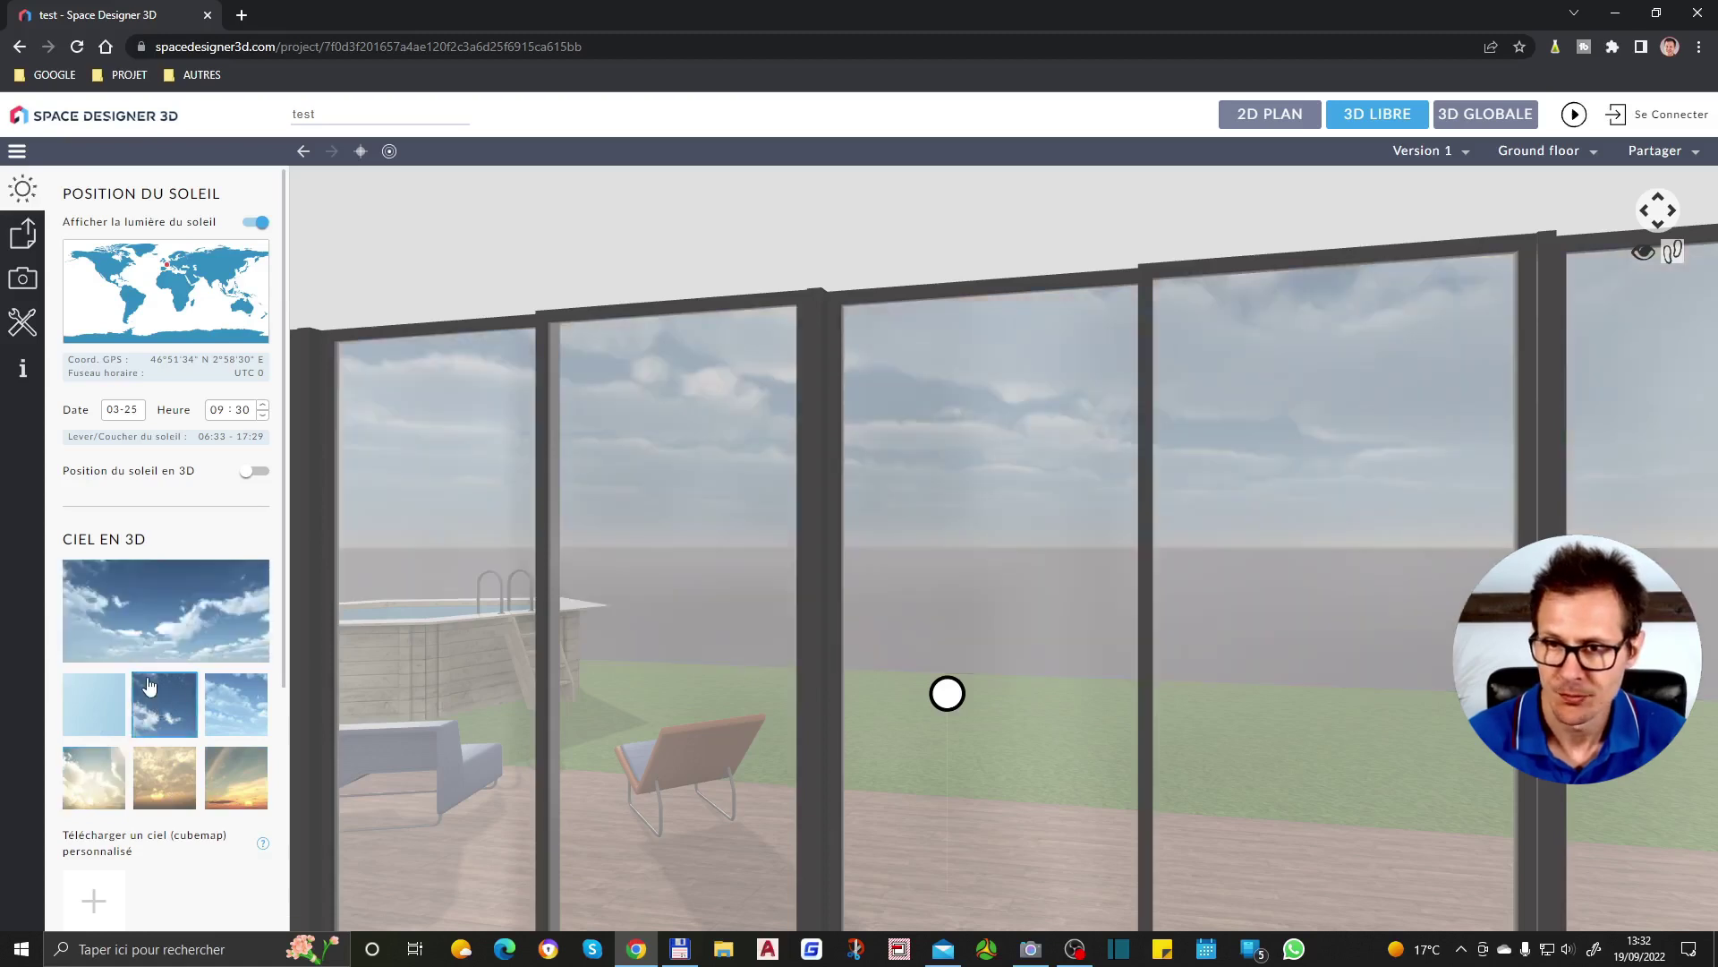
left_click(97, 706)
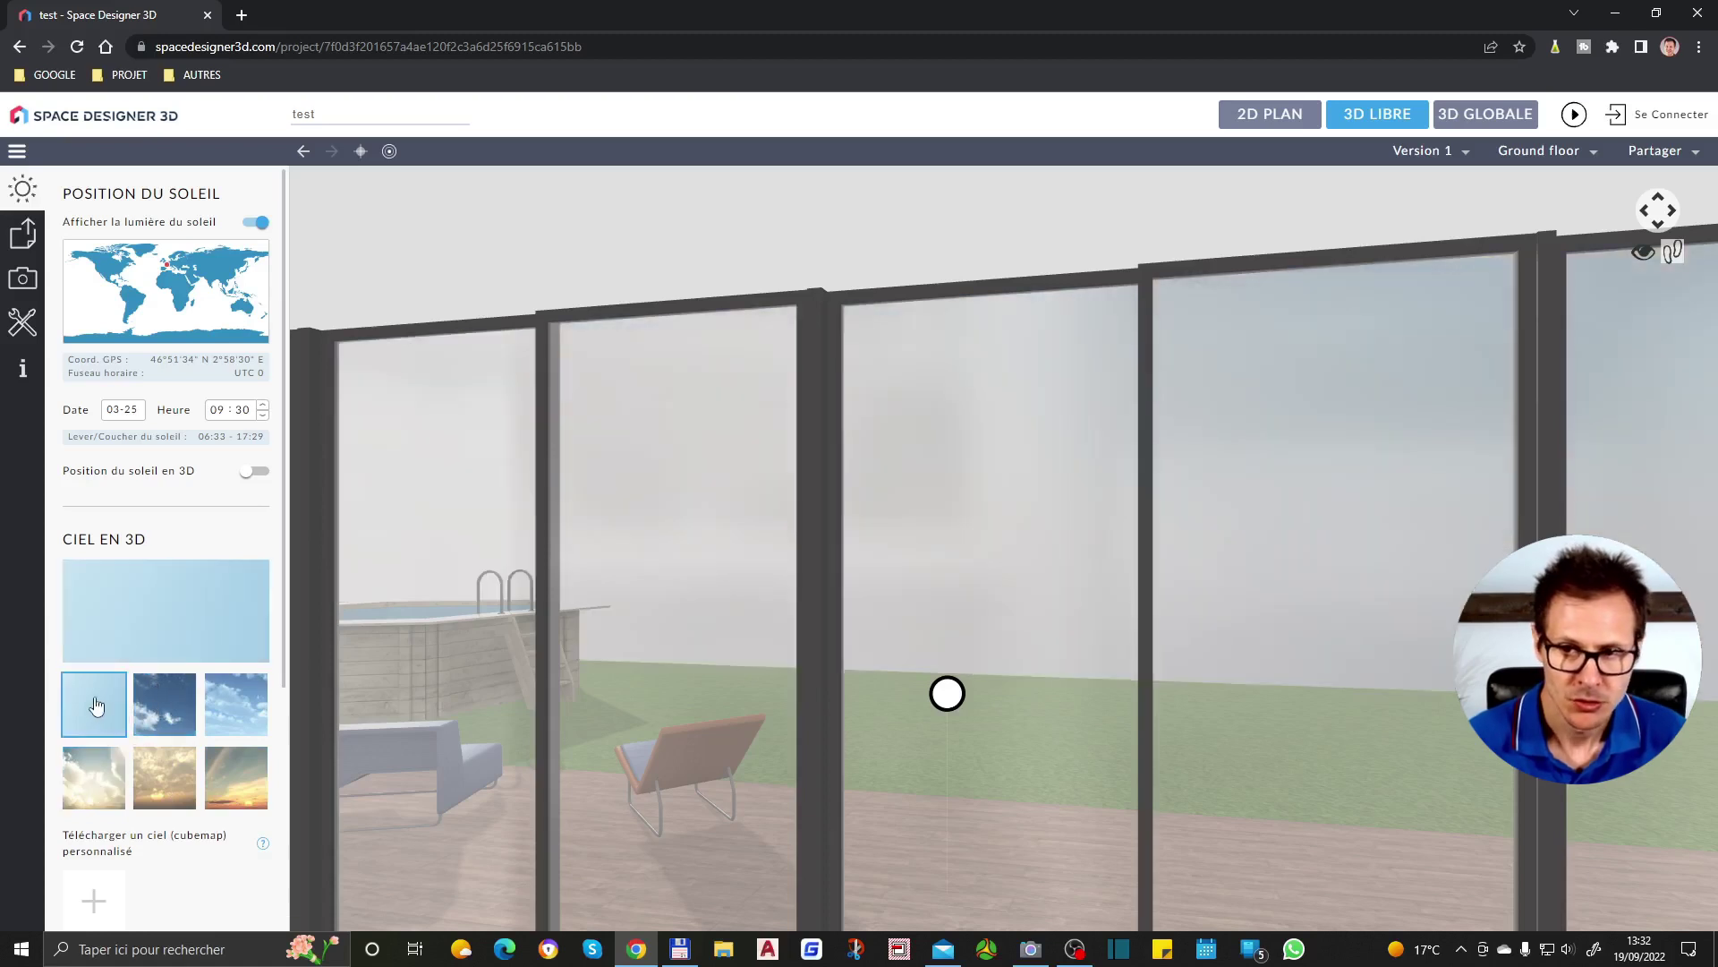
left_click(172, 702)
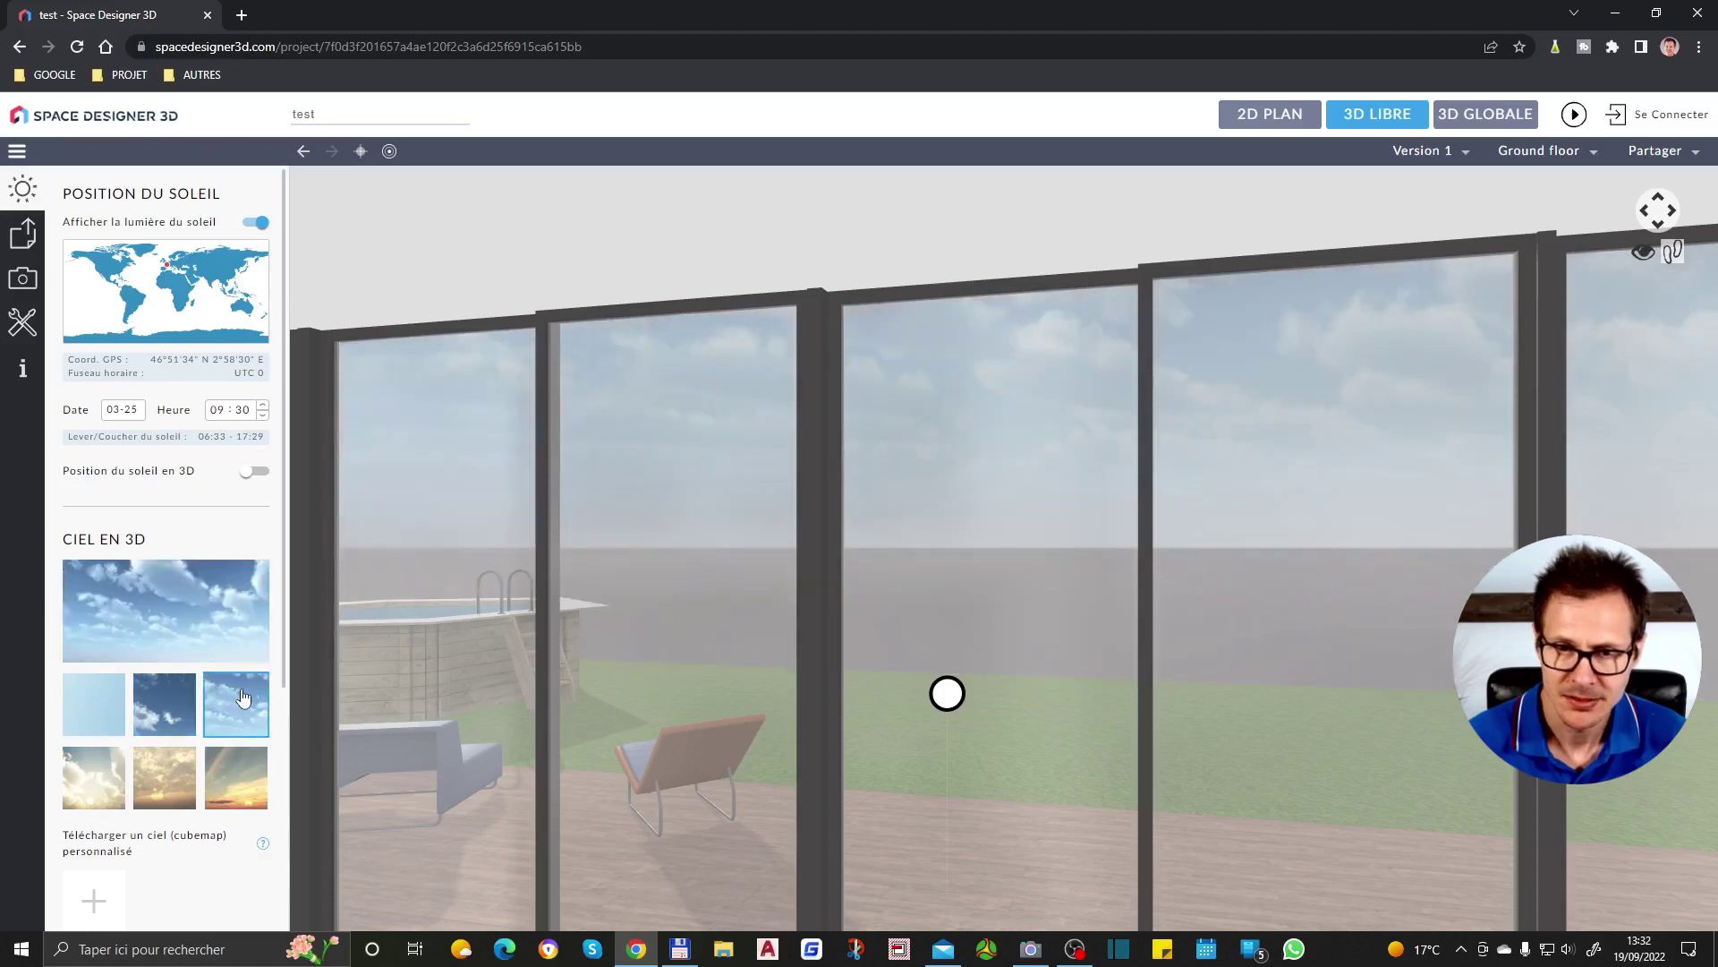
left_click(185, 781)
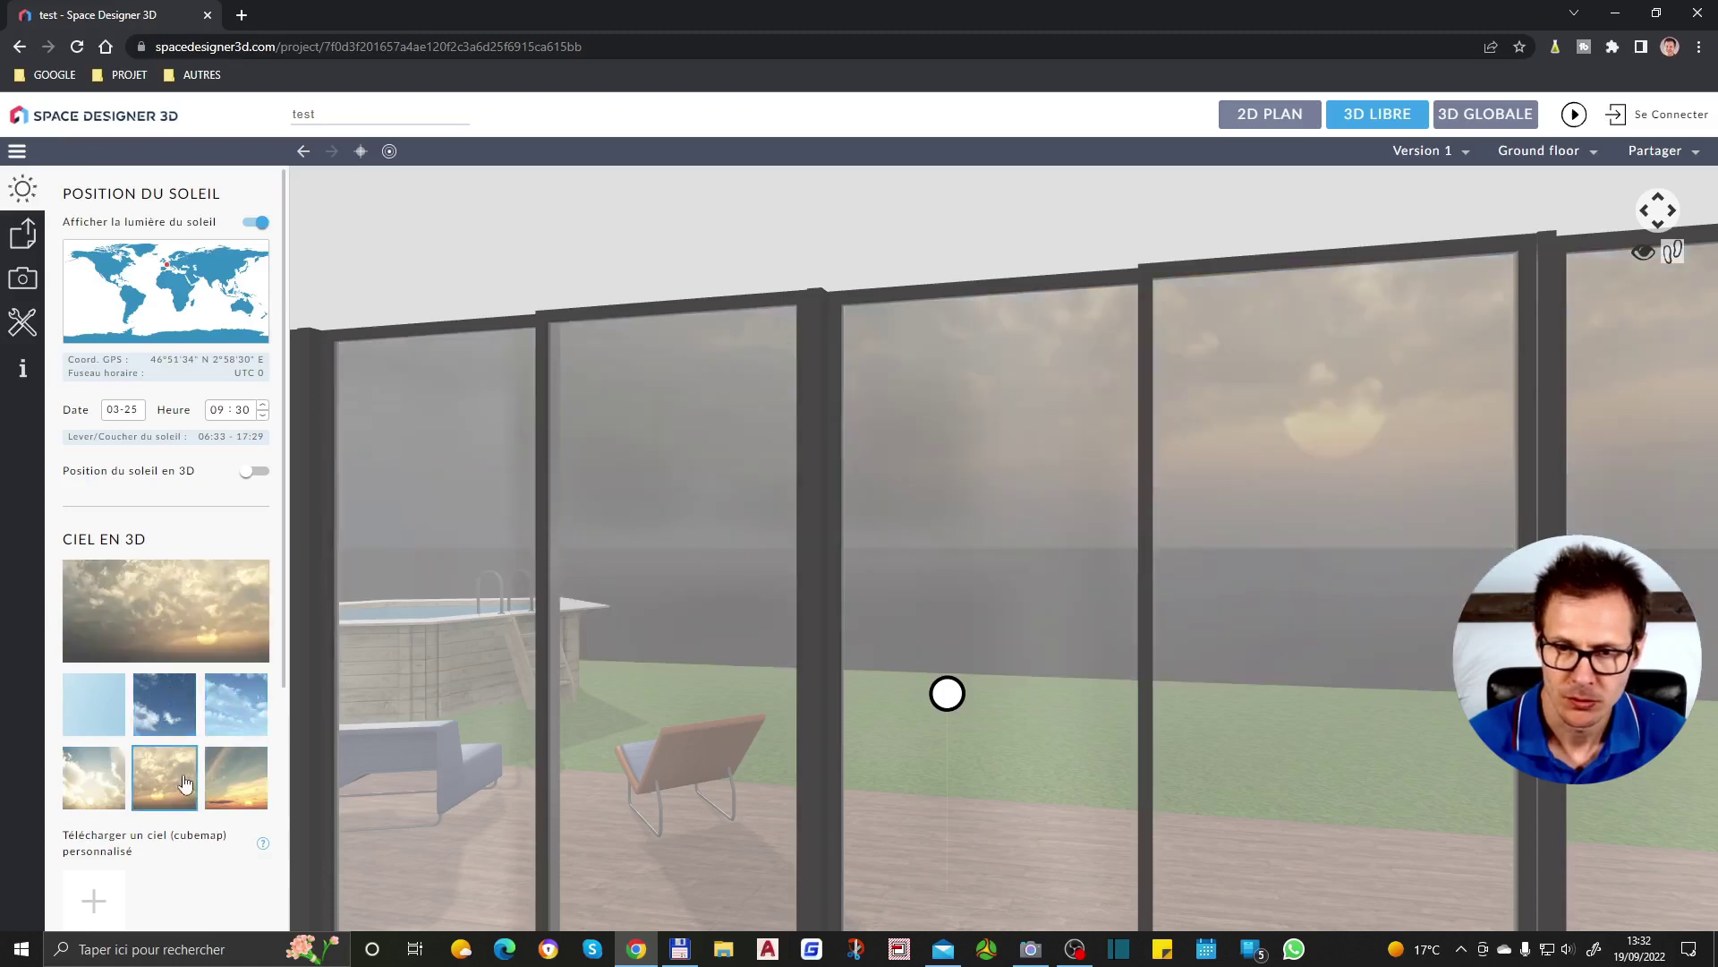
left_click(189, 713)
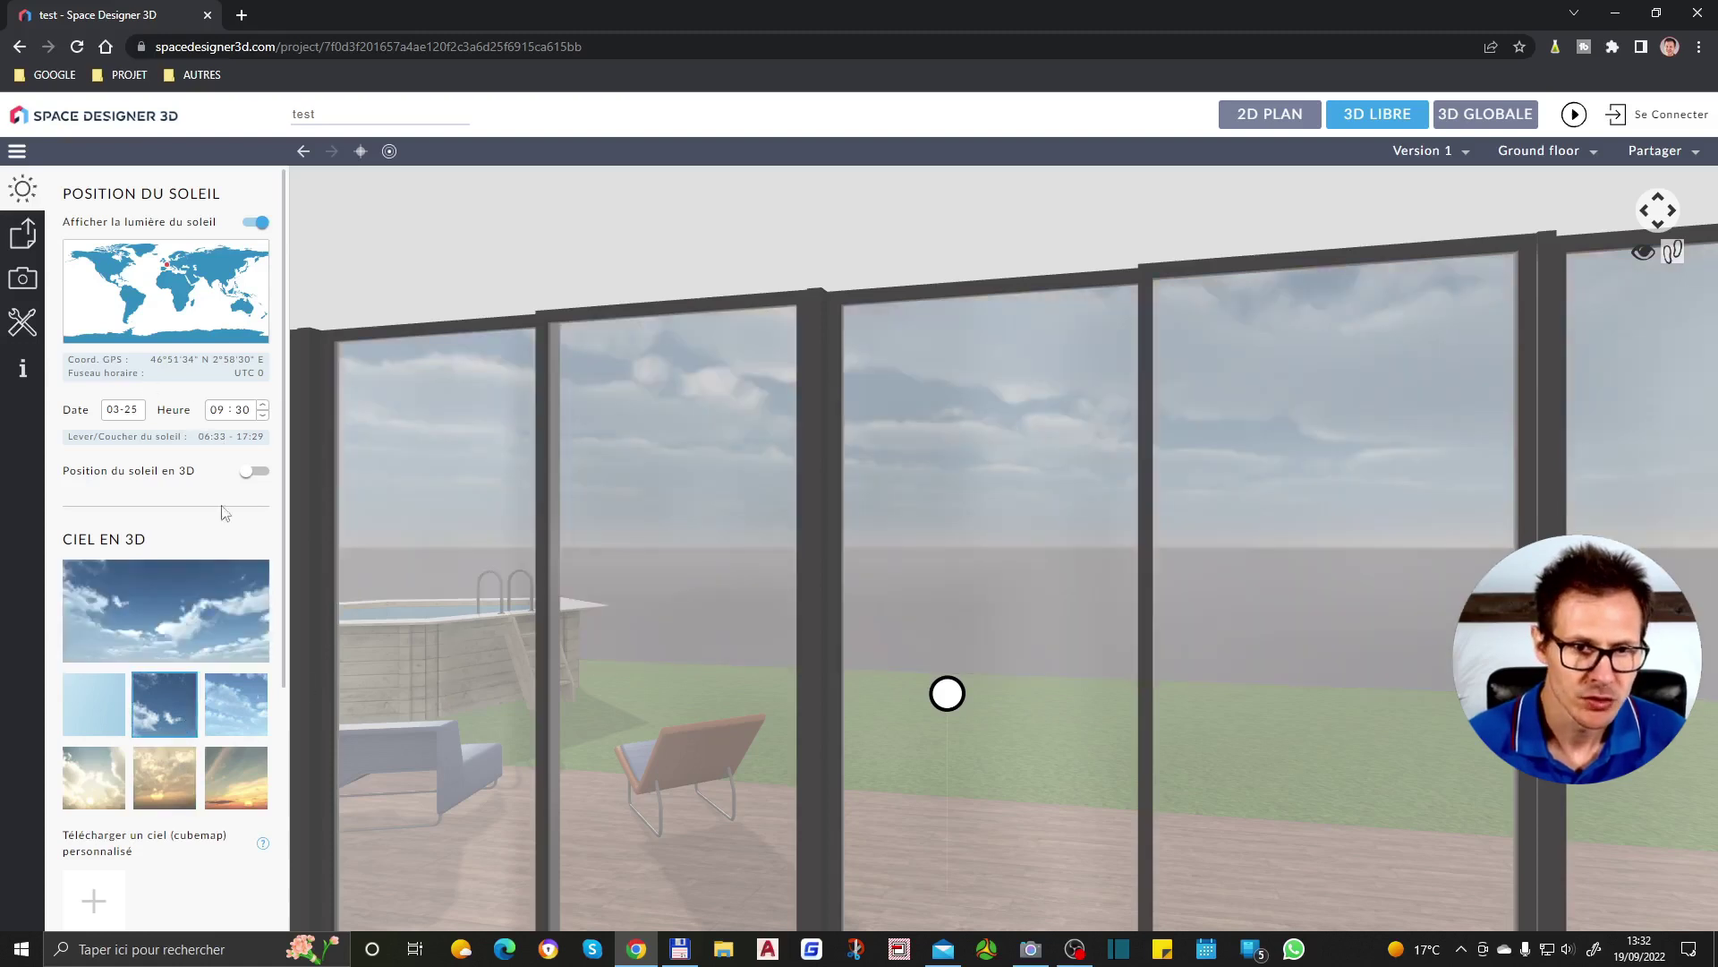
left_click(254, 477)
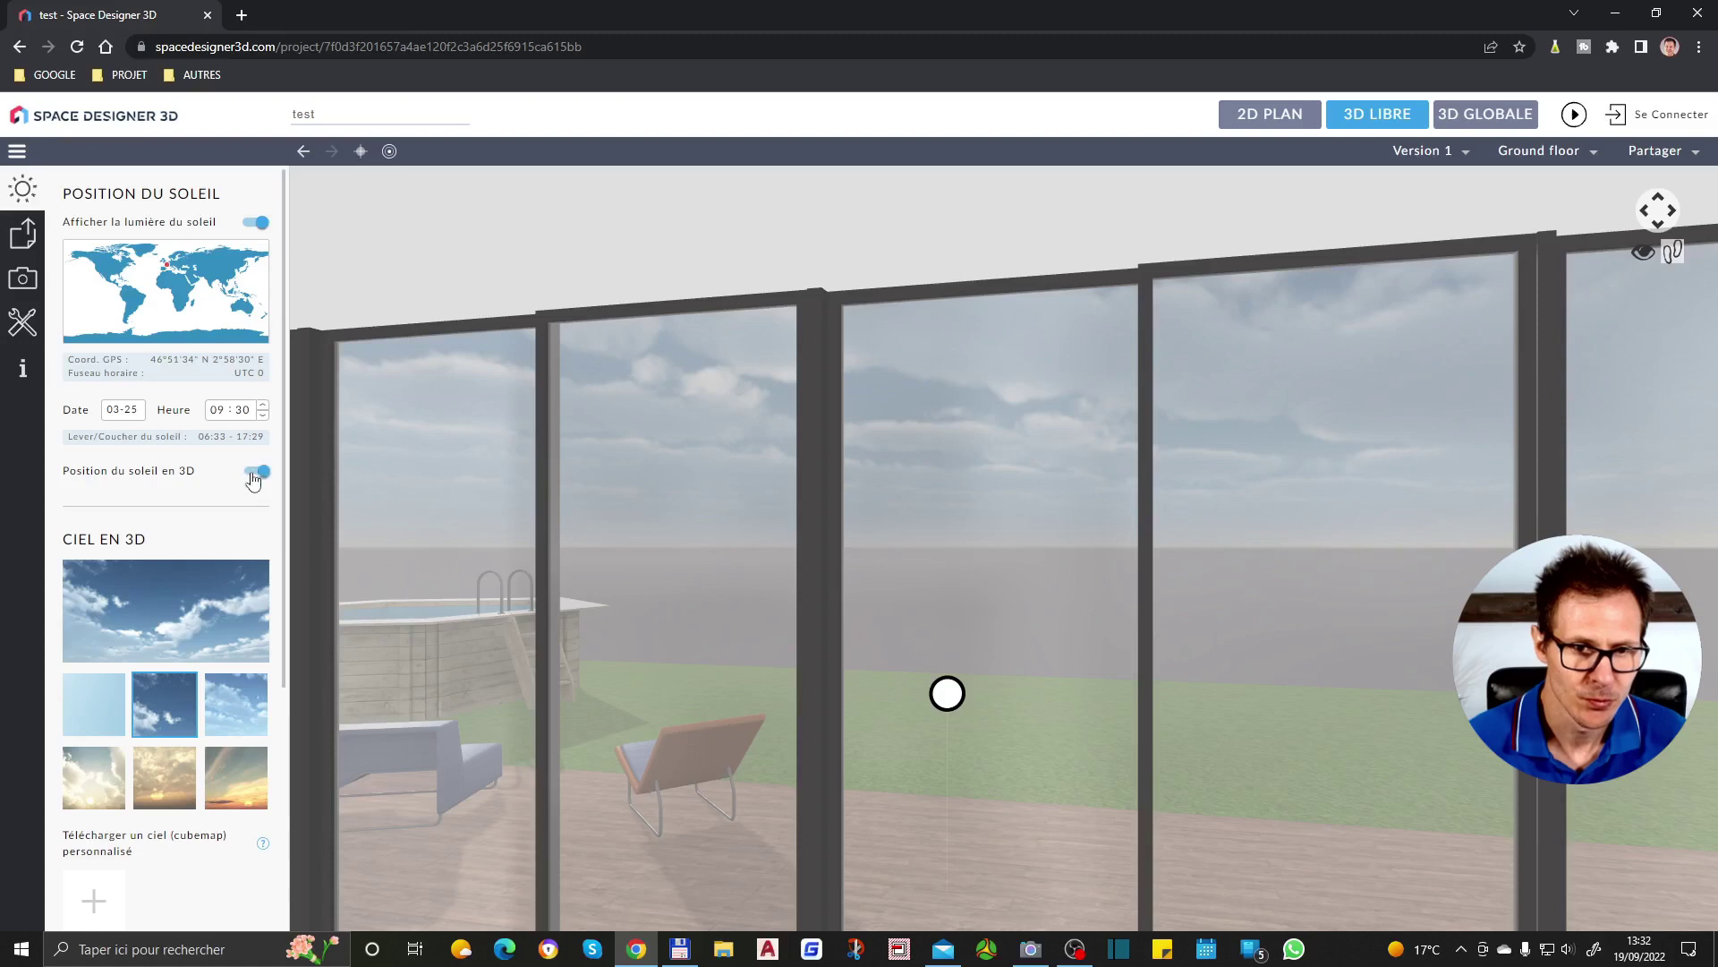
left_click(258, 474)
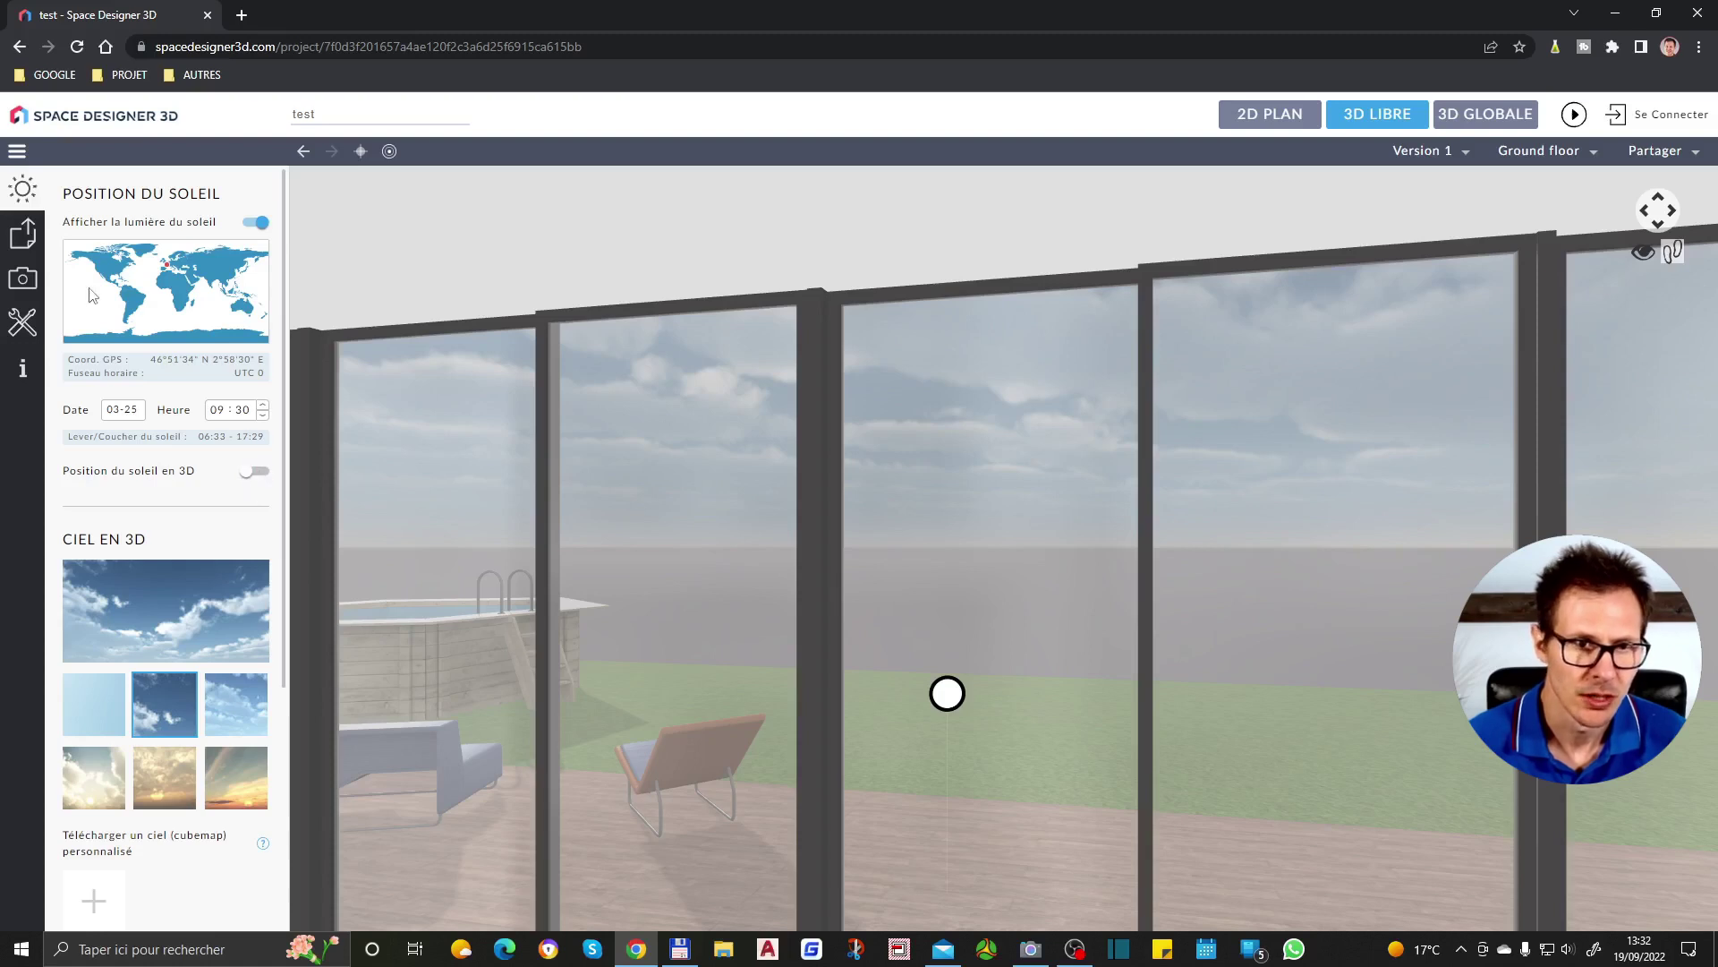
Inspect the background import and configuration settings, and view the available floors and project versions
left_click(28, 240)
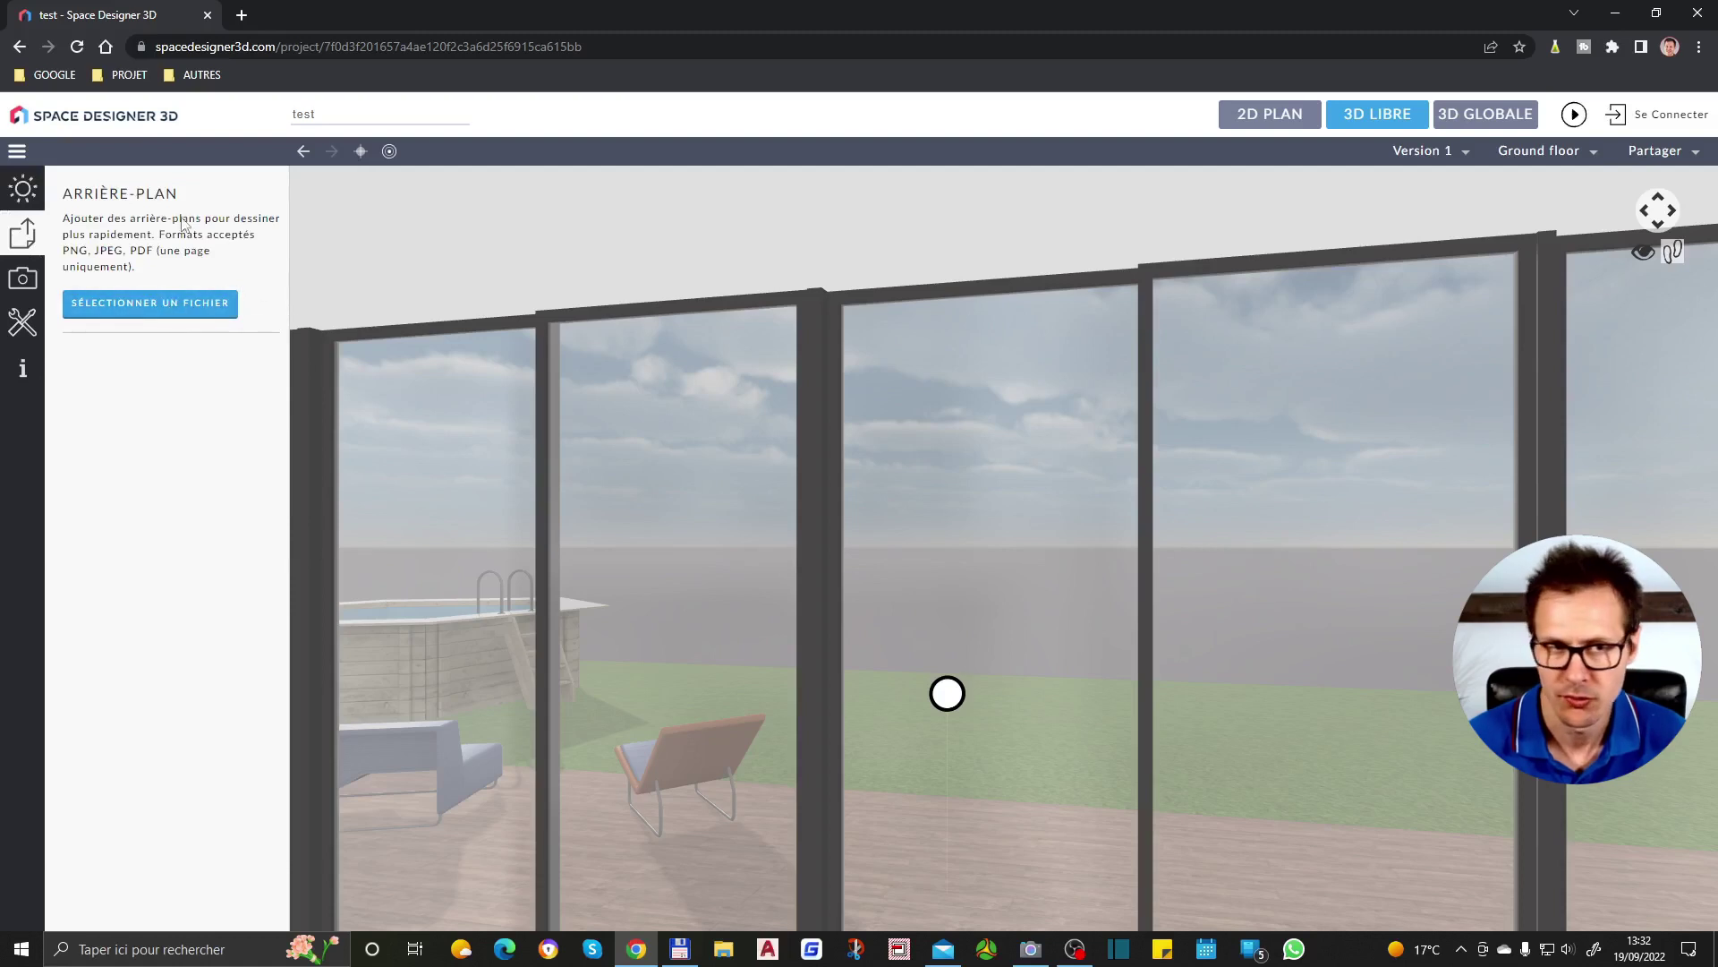
left_click(26, 324)
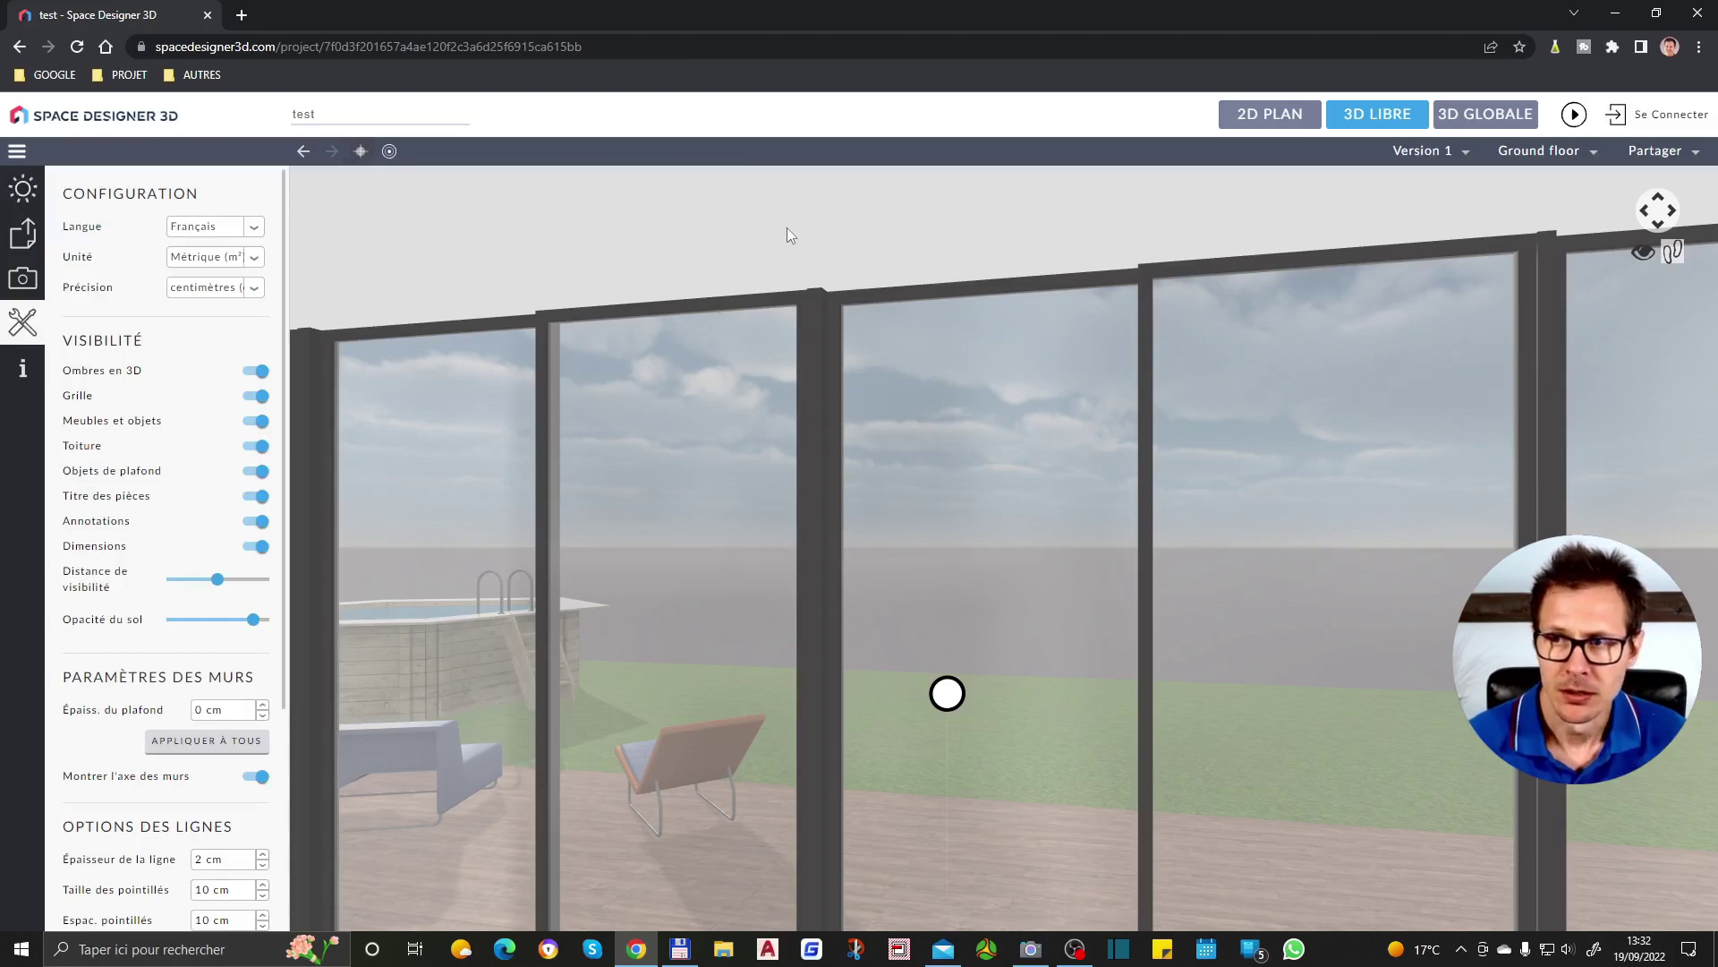
left_click(1581, 152)
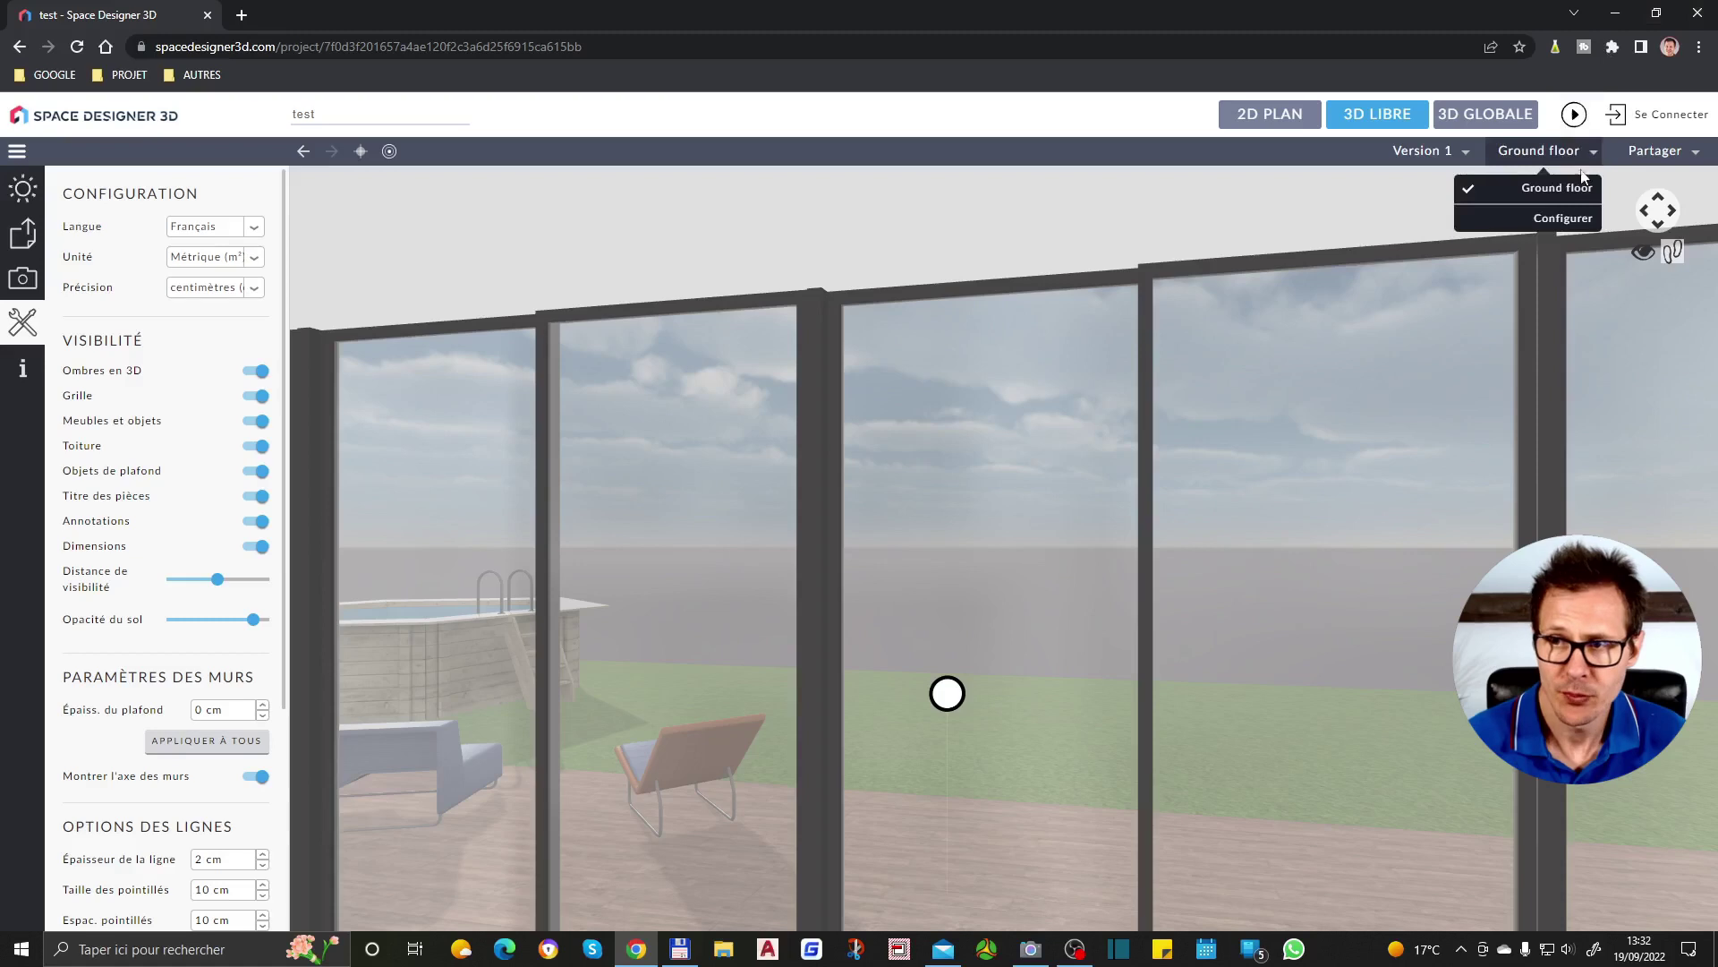
left_click(1437, 151)
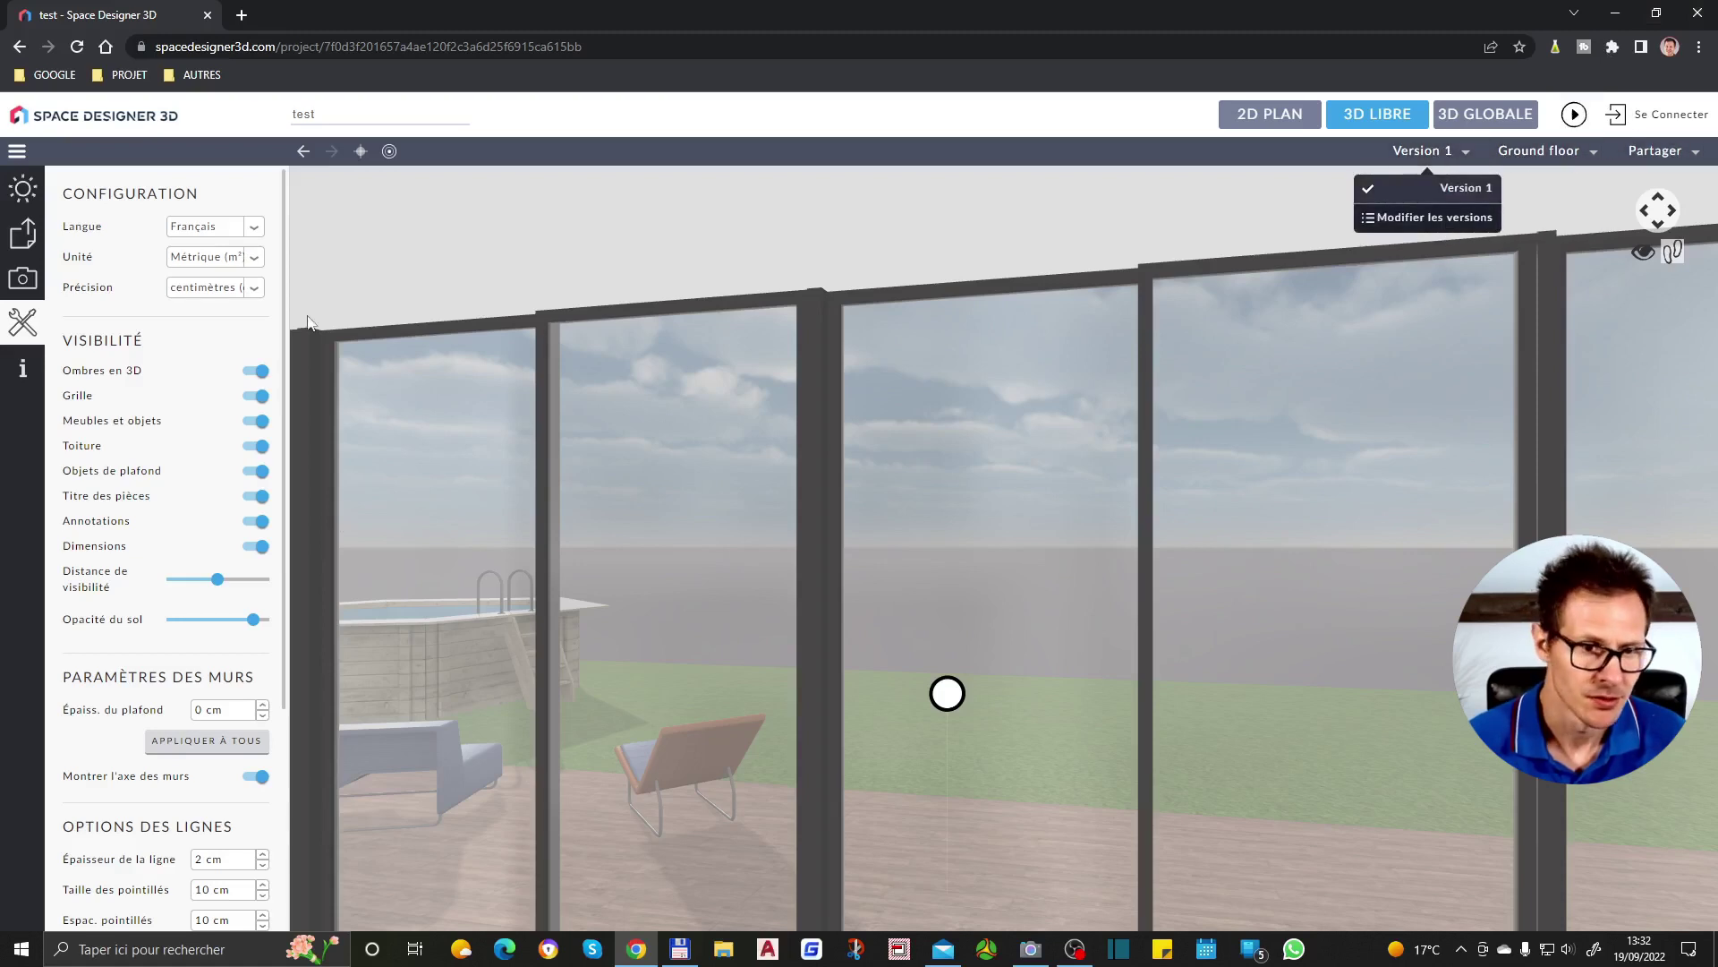
left_click(481, 281)
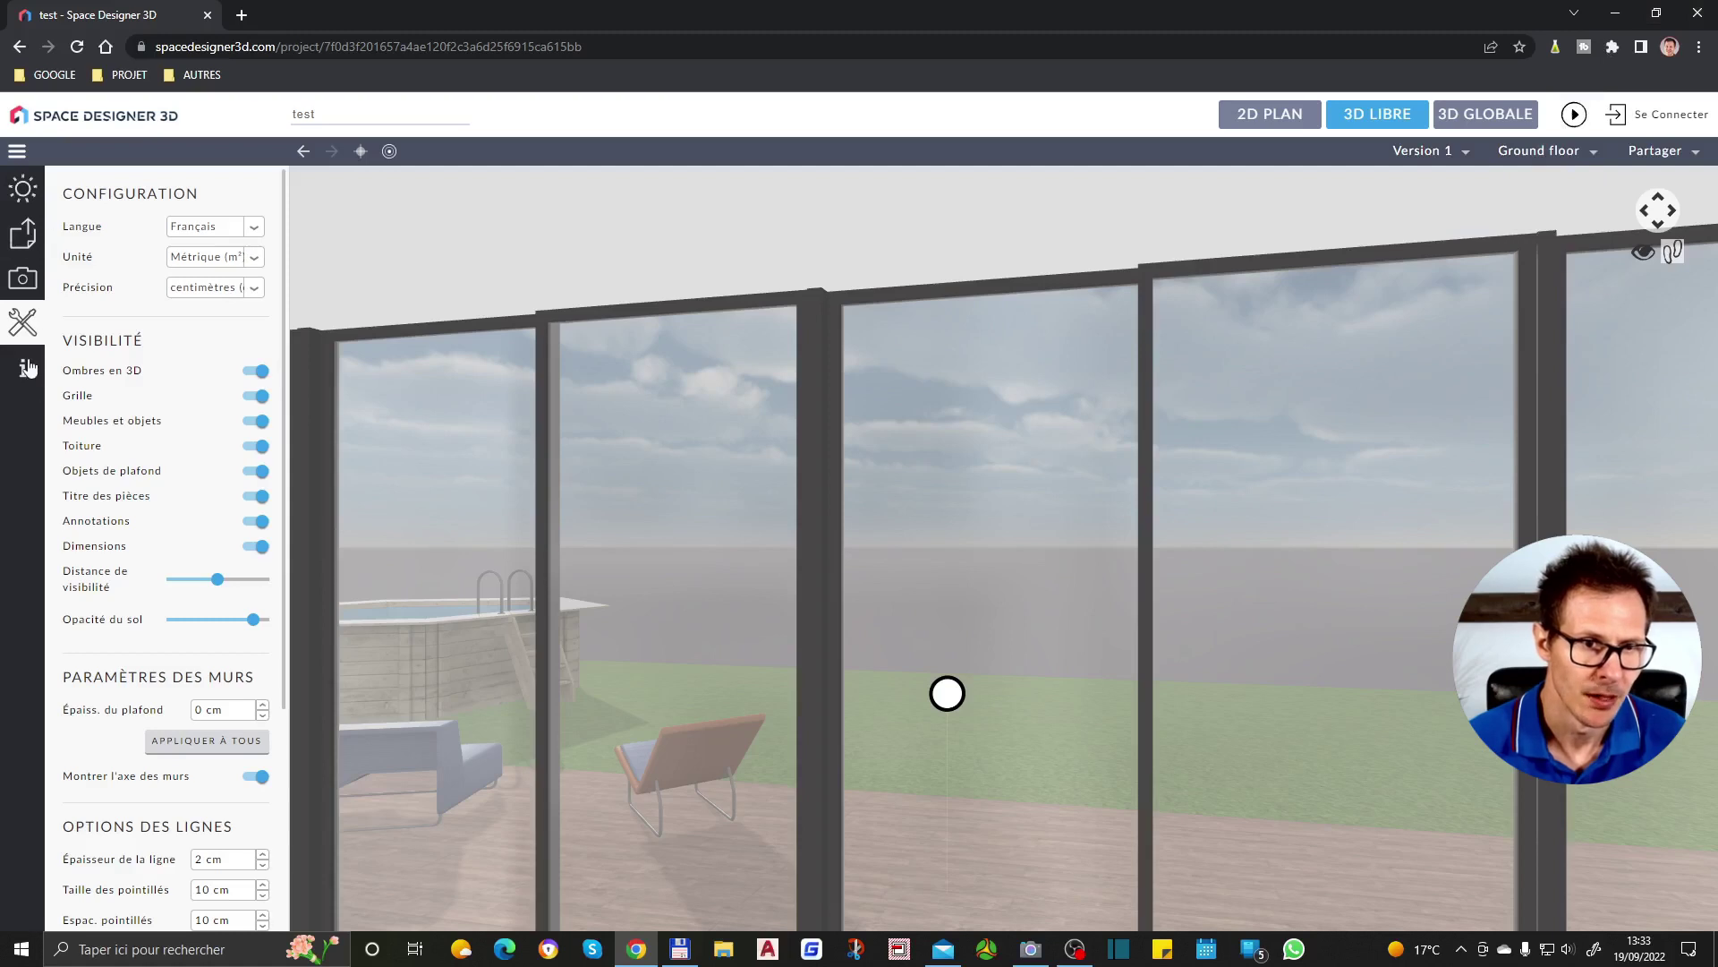
Review the image capture and sun position settings, and return to the 2D plan with the design tools shown
left_click(30, 277)
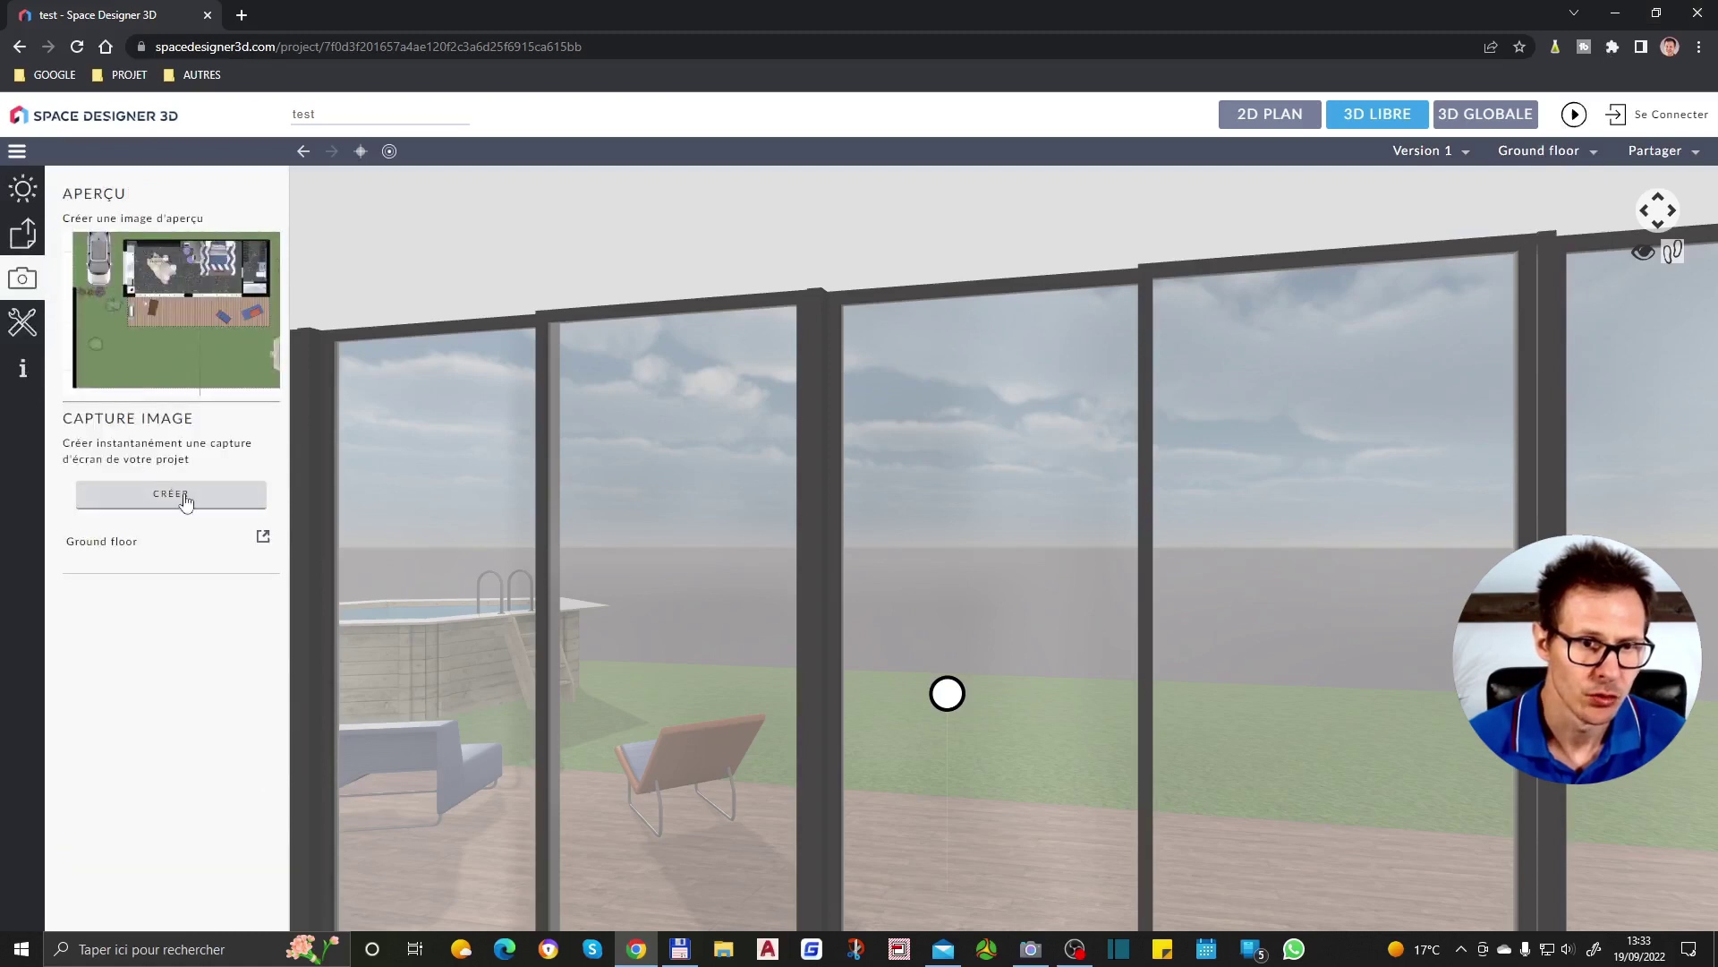
left_click(27, 192)
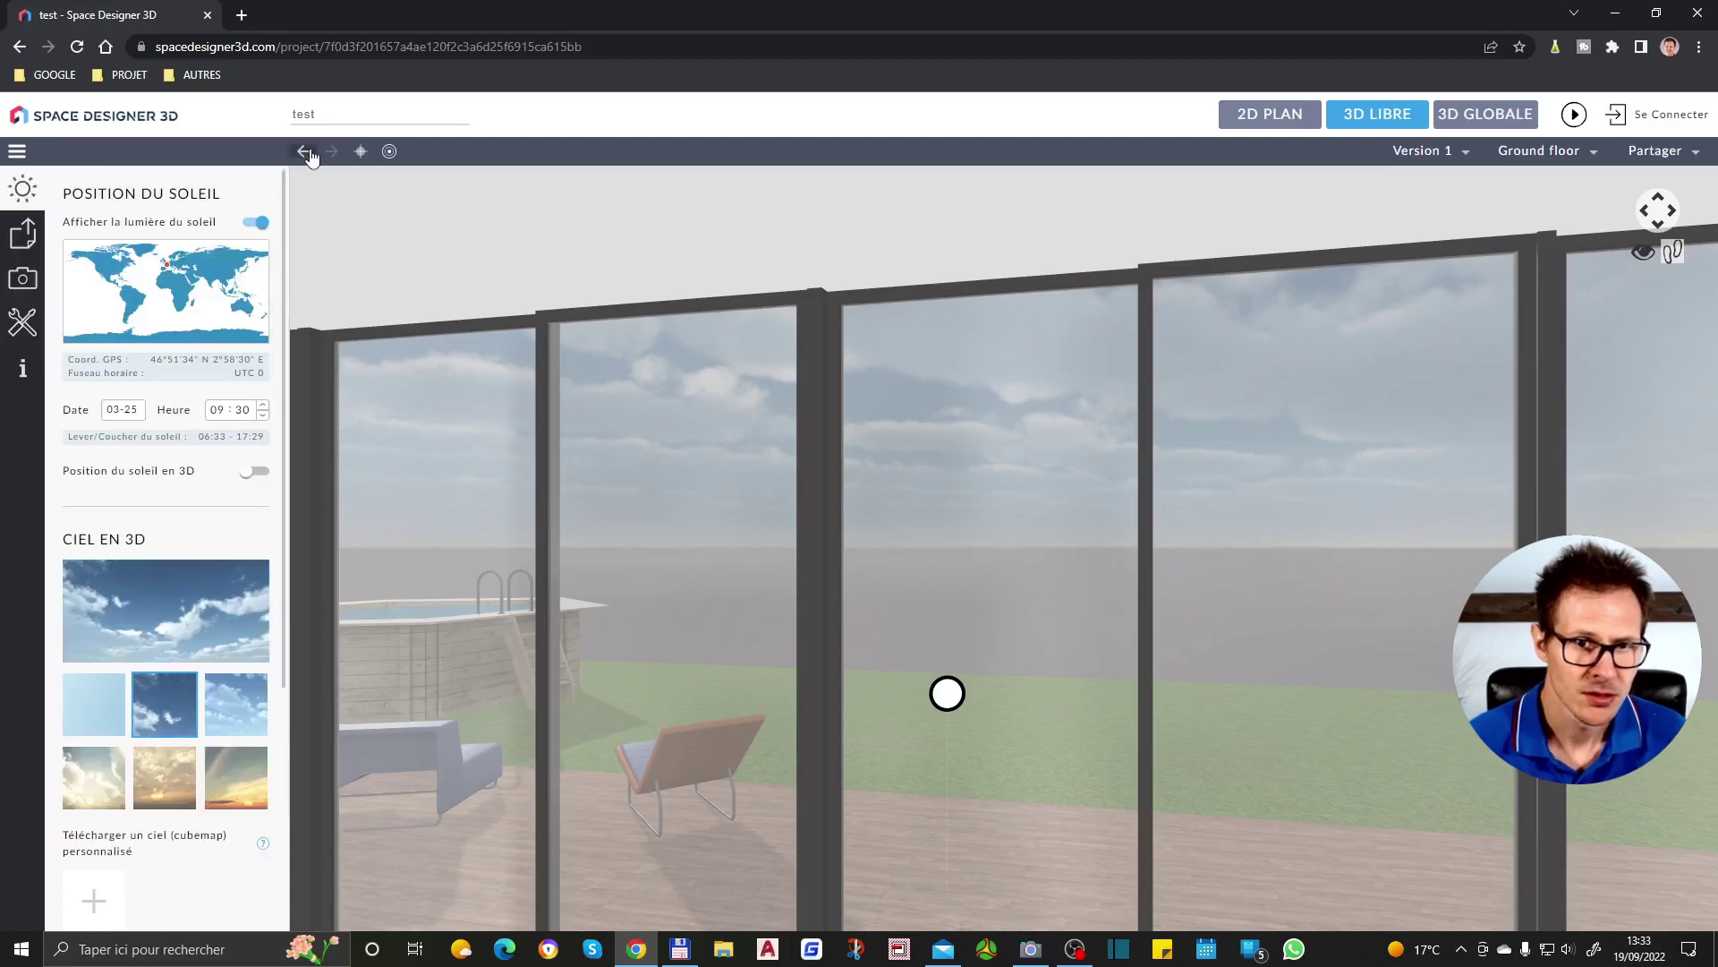
left_click(1289, 117)
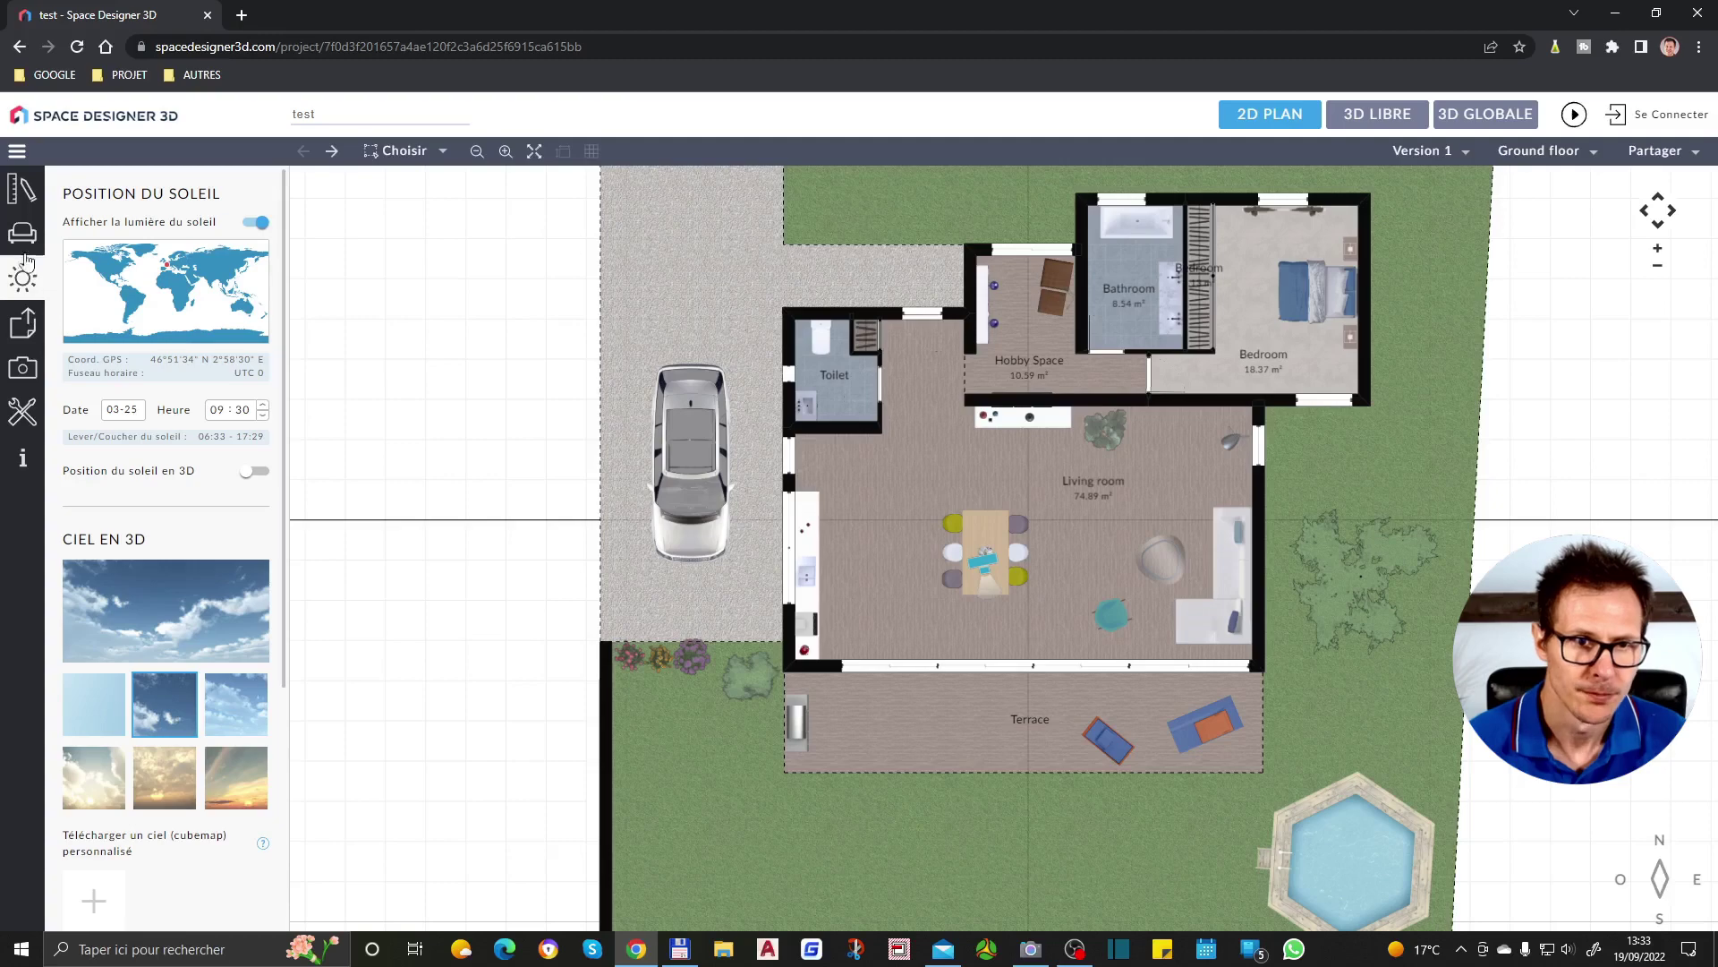
left_click(25, 197)
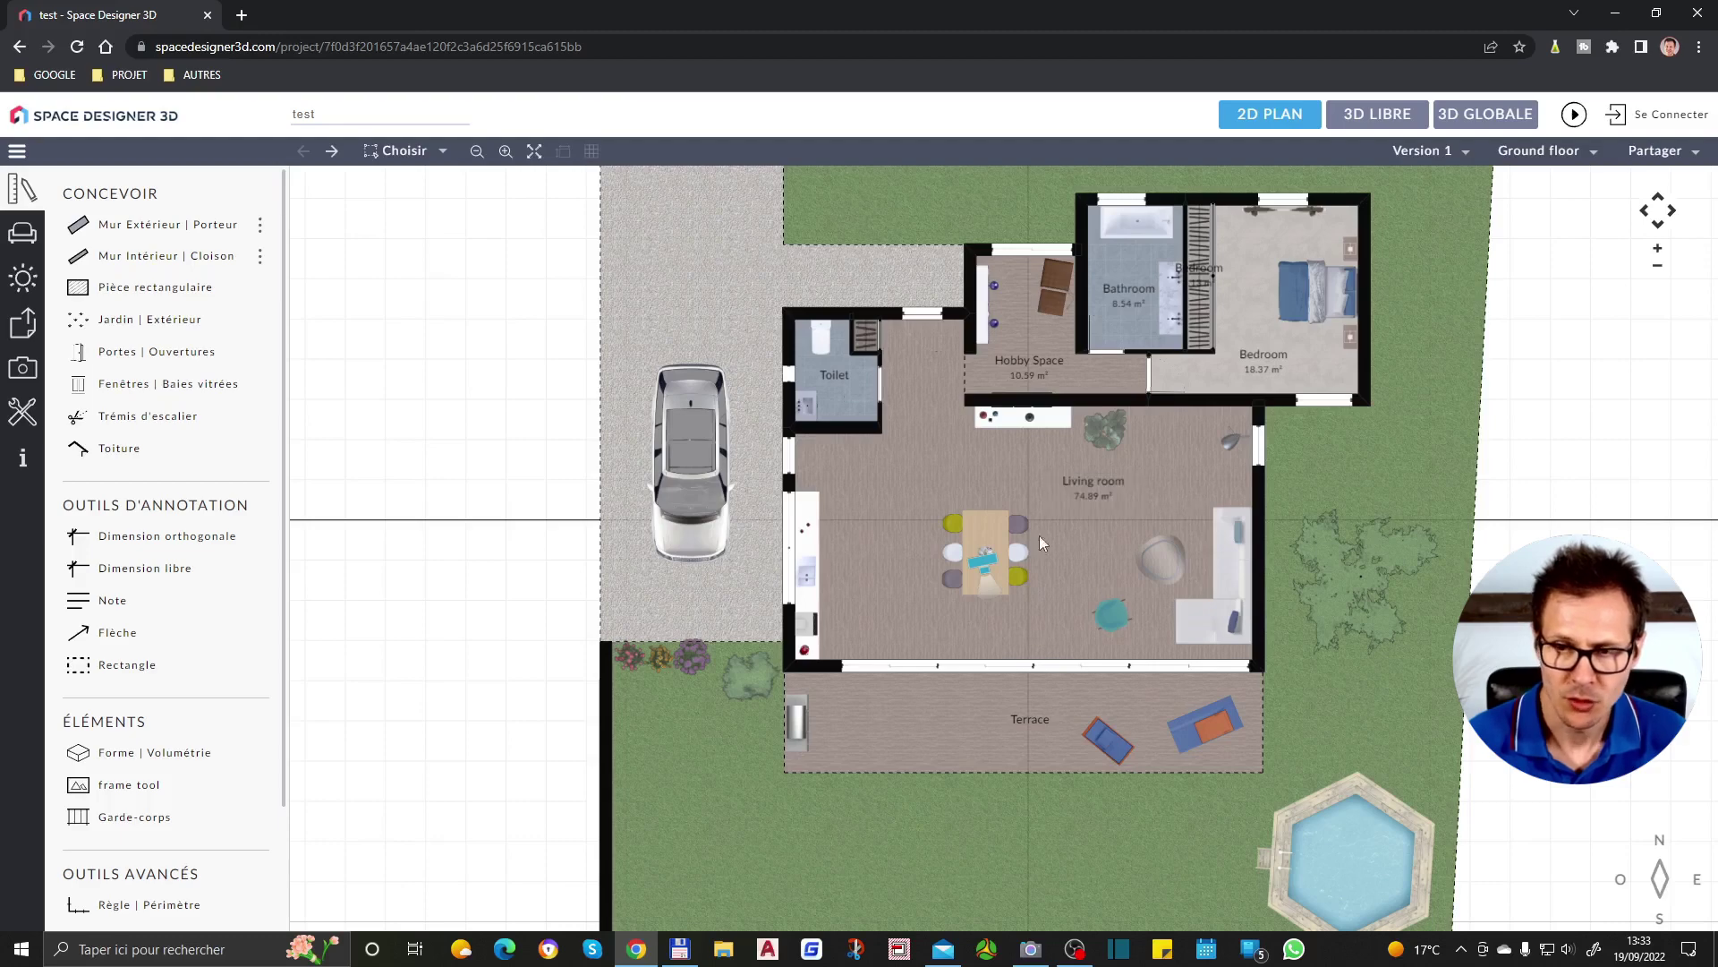
Draw a closed rectangle of exterior walls about 700 cm by 235 cm on the lawn below the terrace
scroll(1043, 547, "down", 5)
scroll(1281, 470, "up", 4)
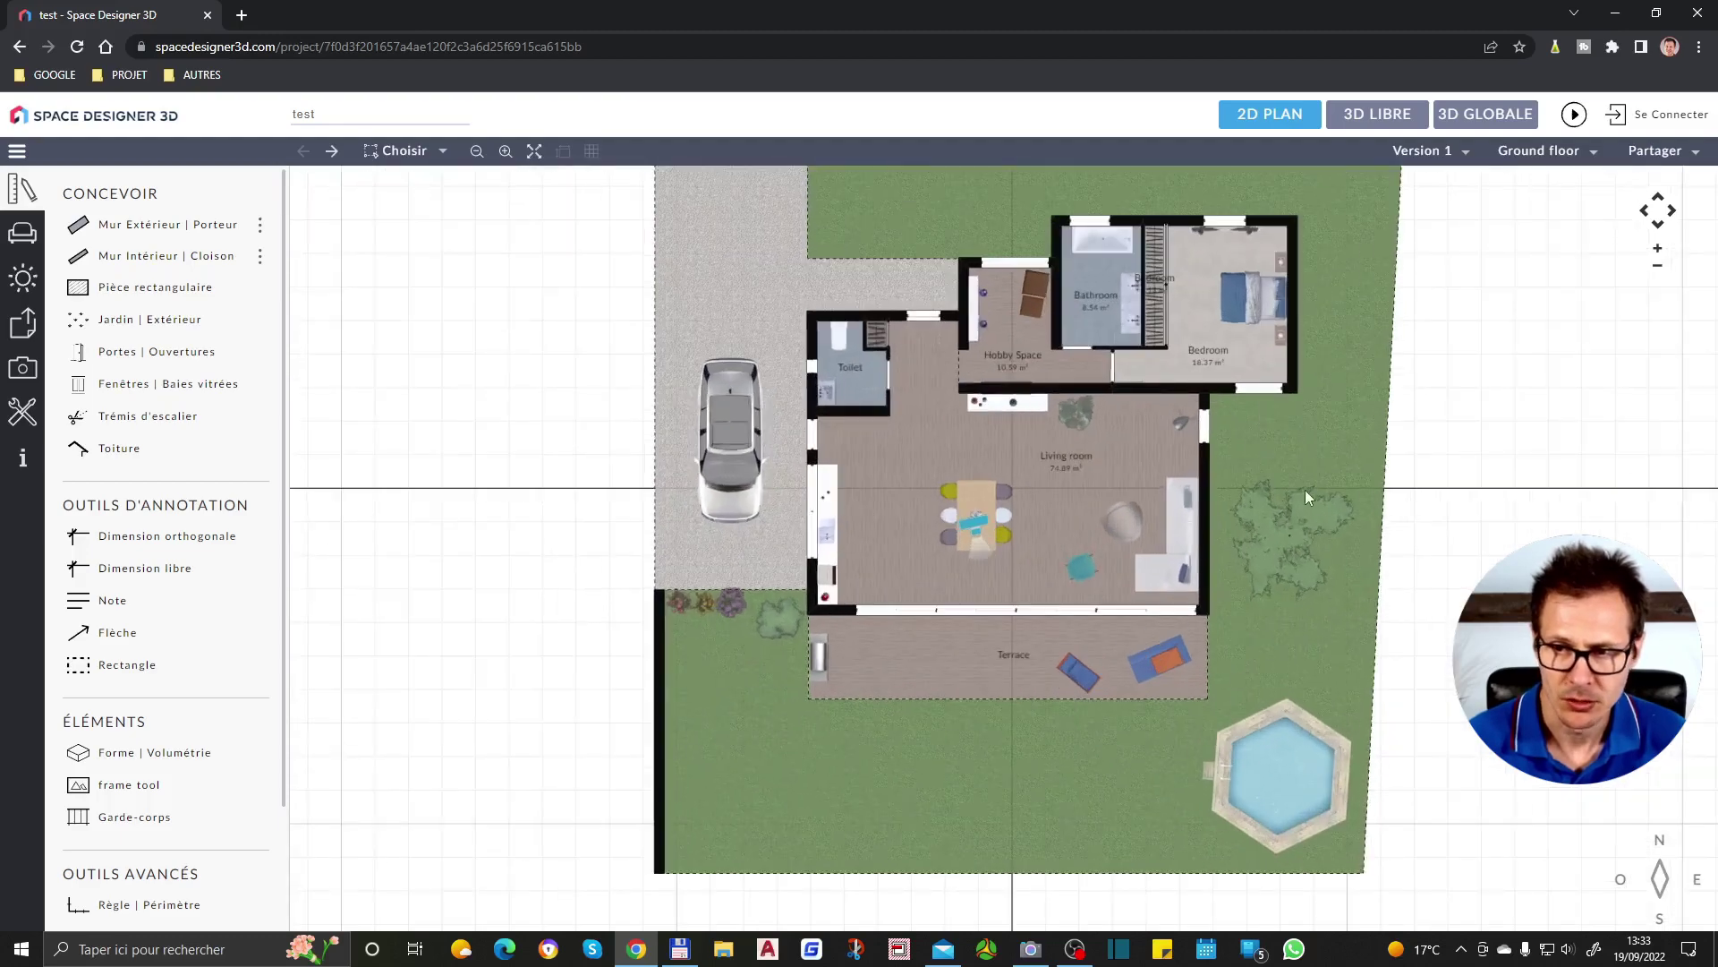
scroll(1083, 403, "down", 2)
scroll(971, 682, "up", 1)
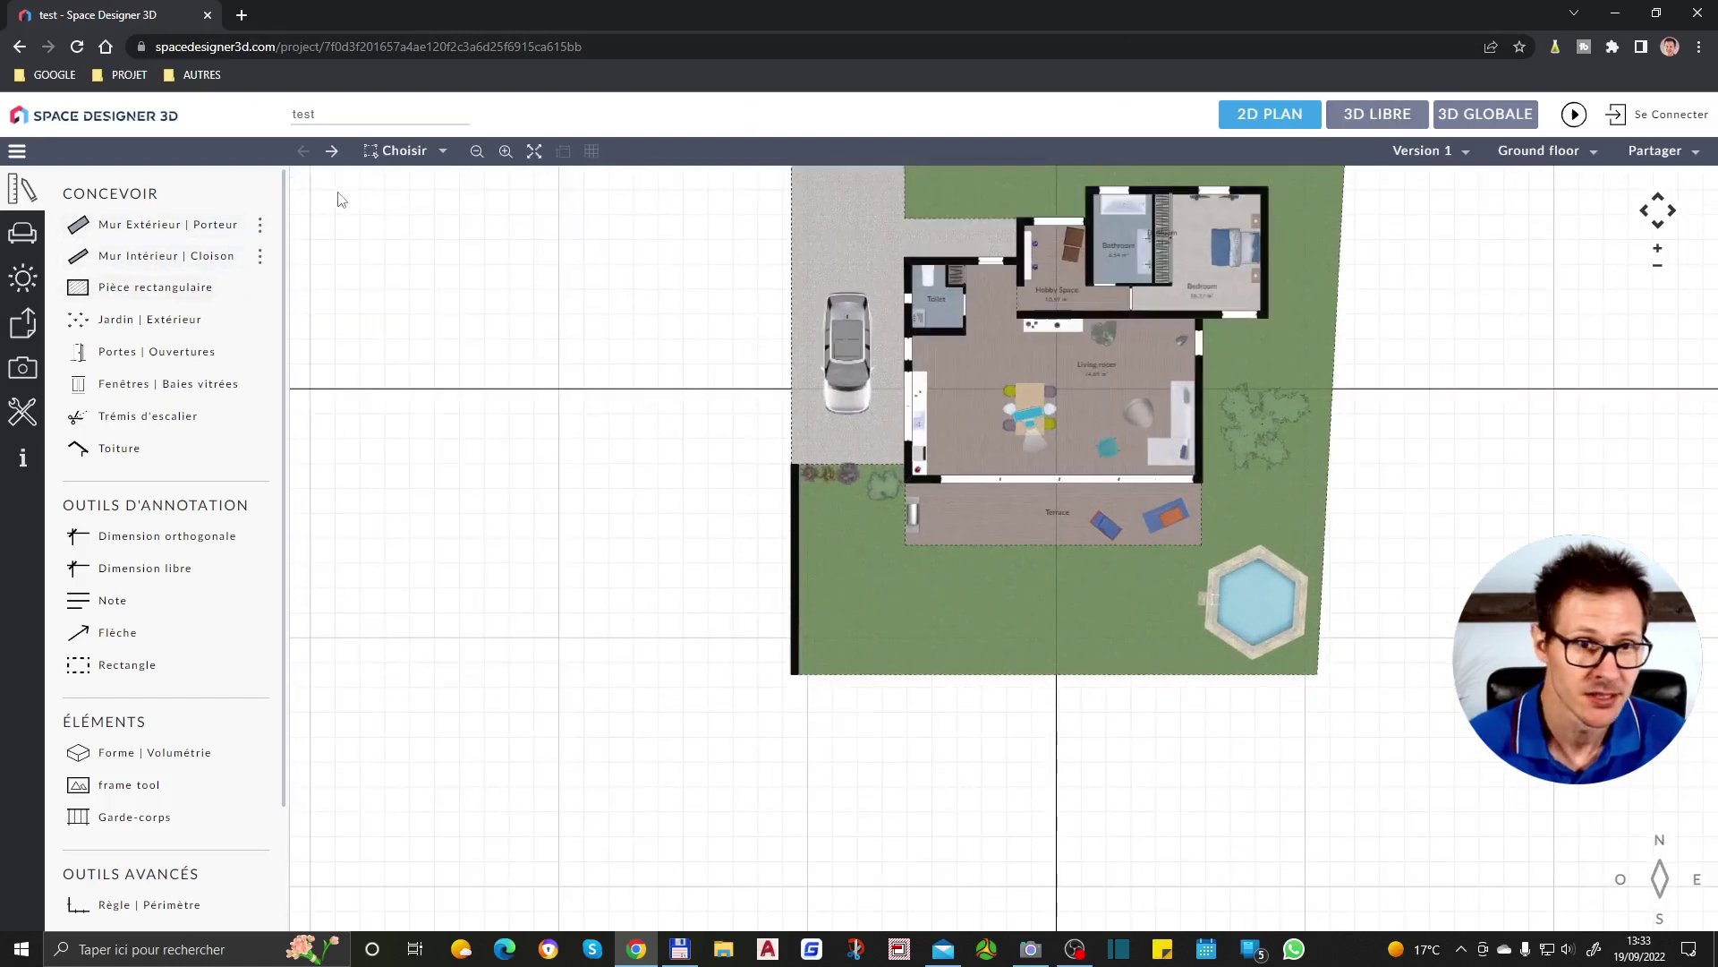
scroll(1124, 386, "down", 2)
scroll(1145, 279, "up", 1)
scroll(1145, 279, "up", 2)
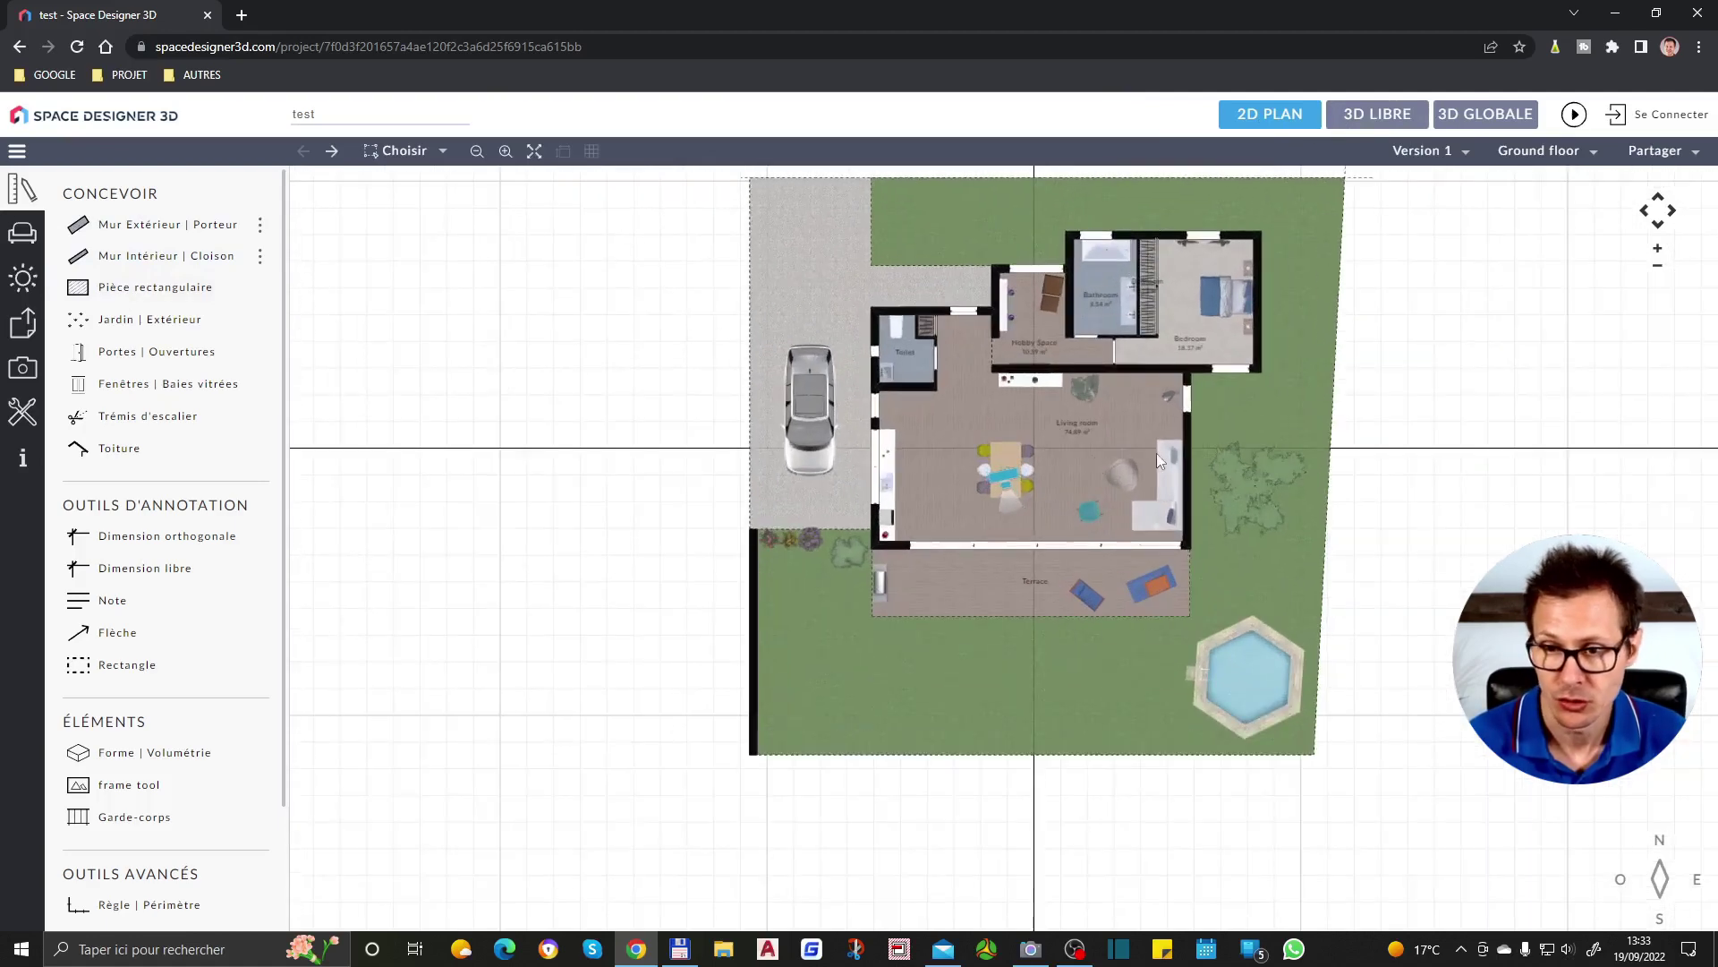
left_click(170, 235)
left_click(820, 669)
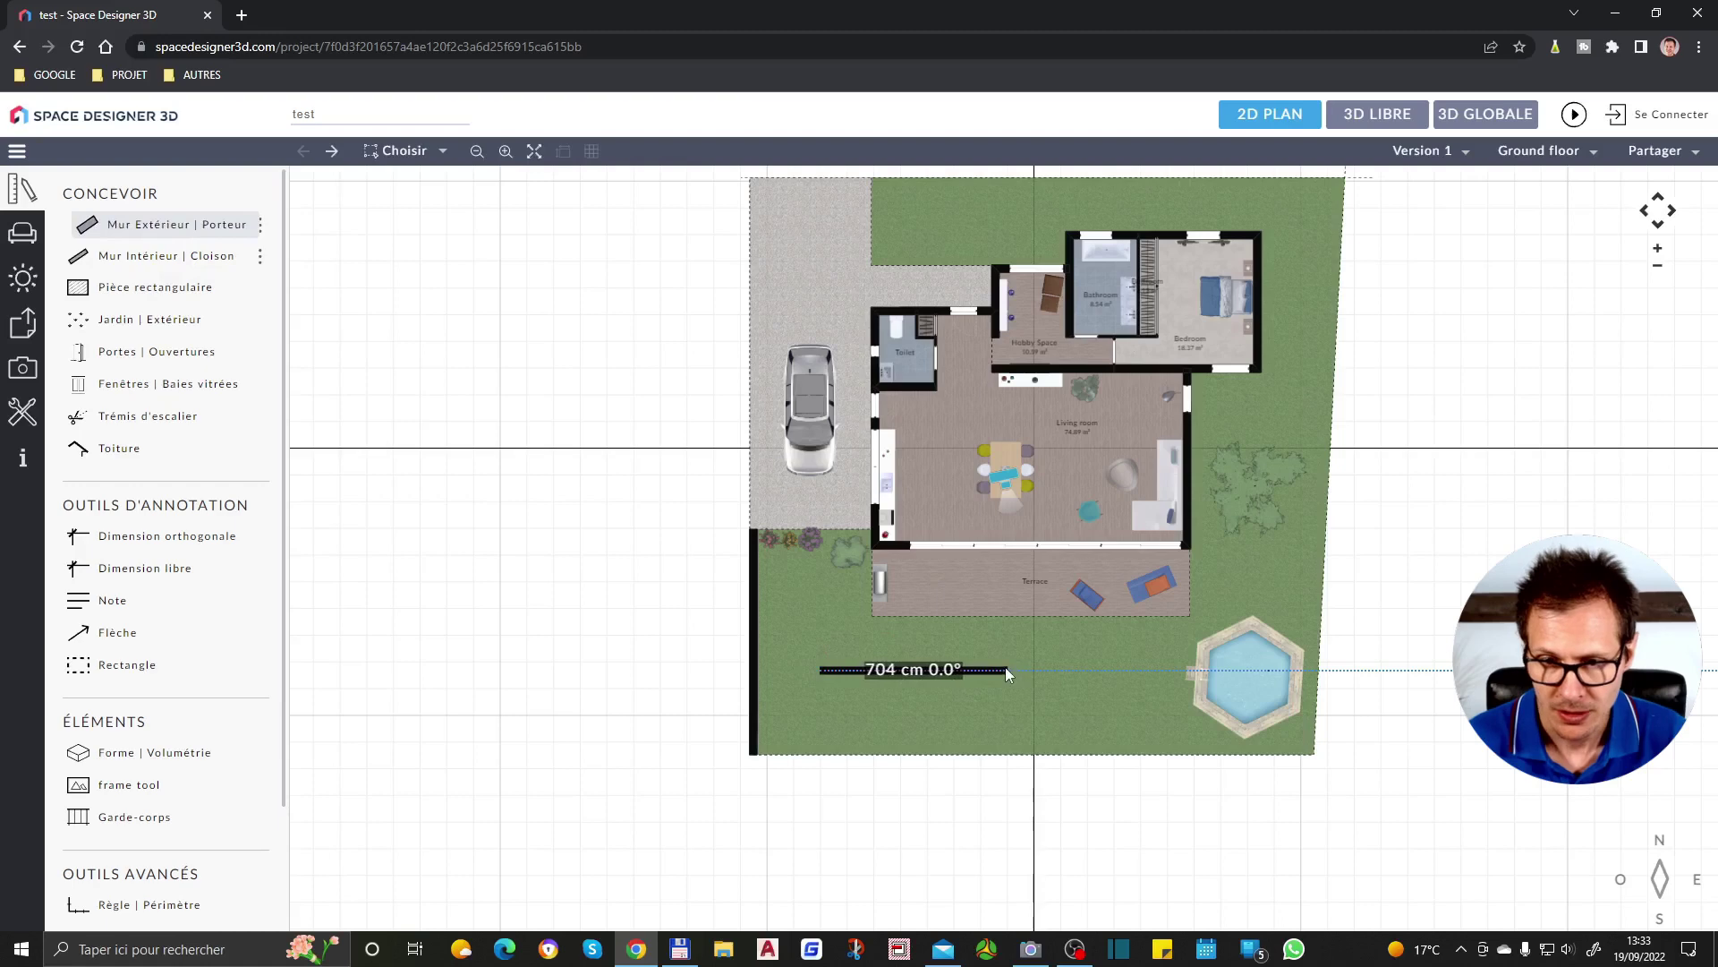
left_click(1004, 669)
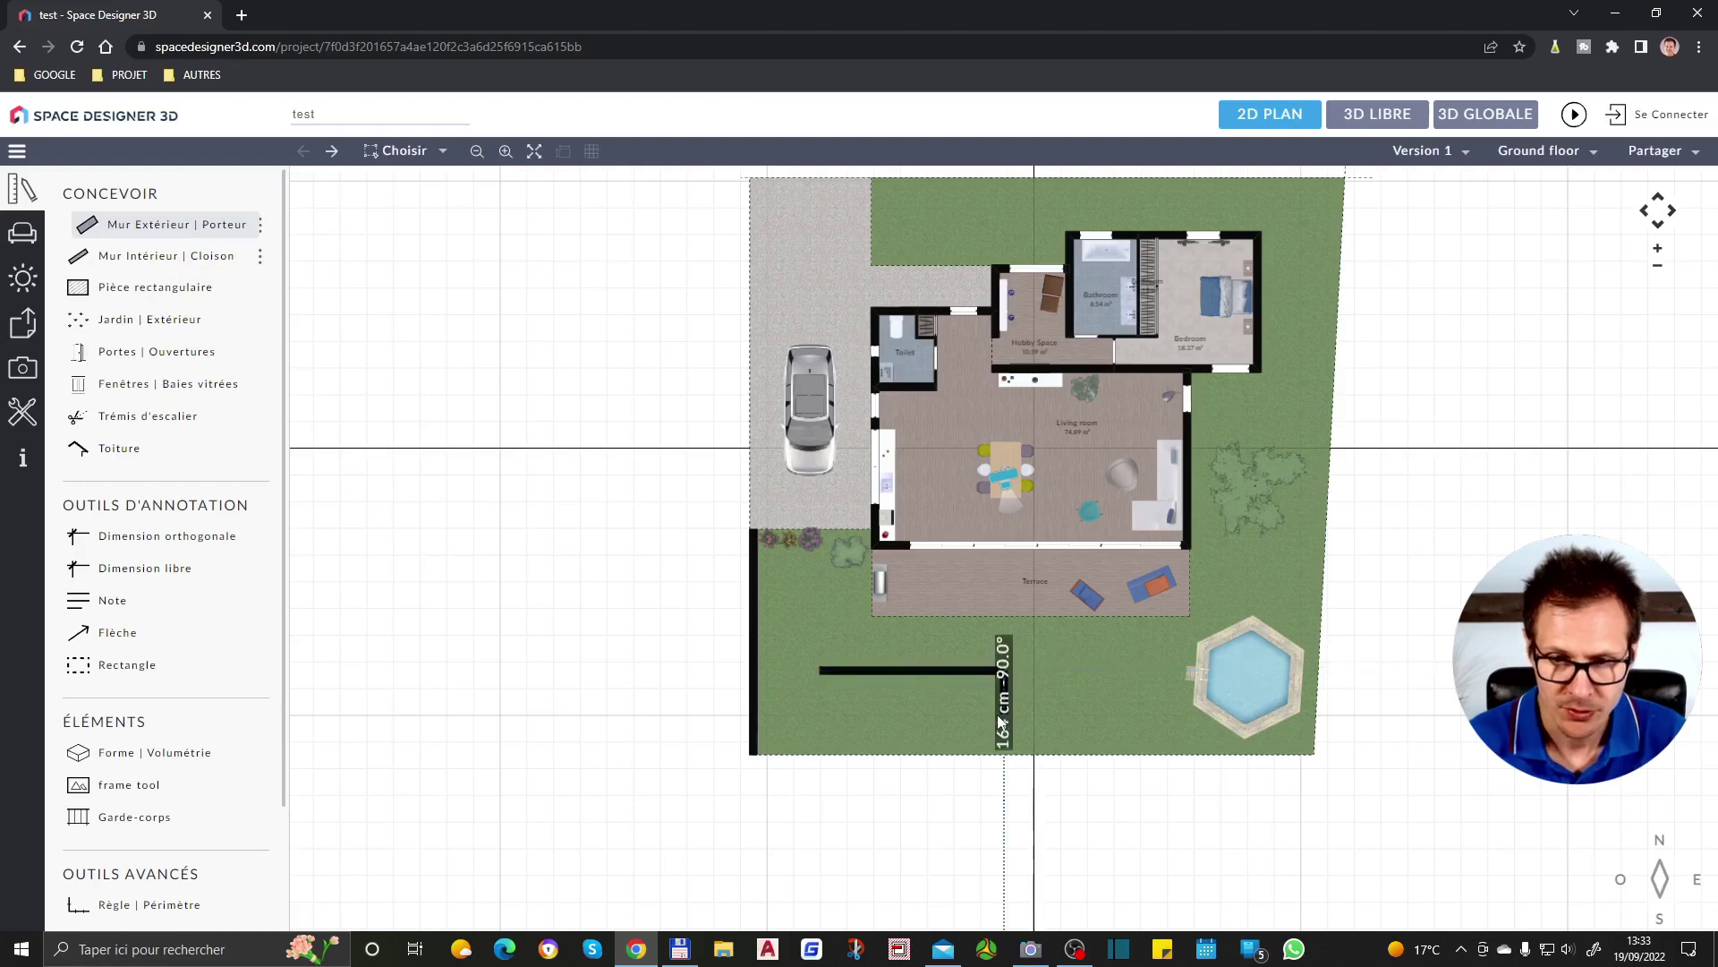
left_click(1002, 734)
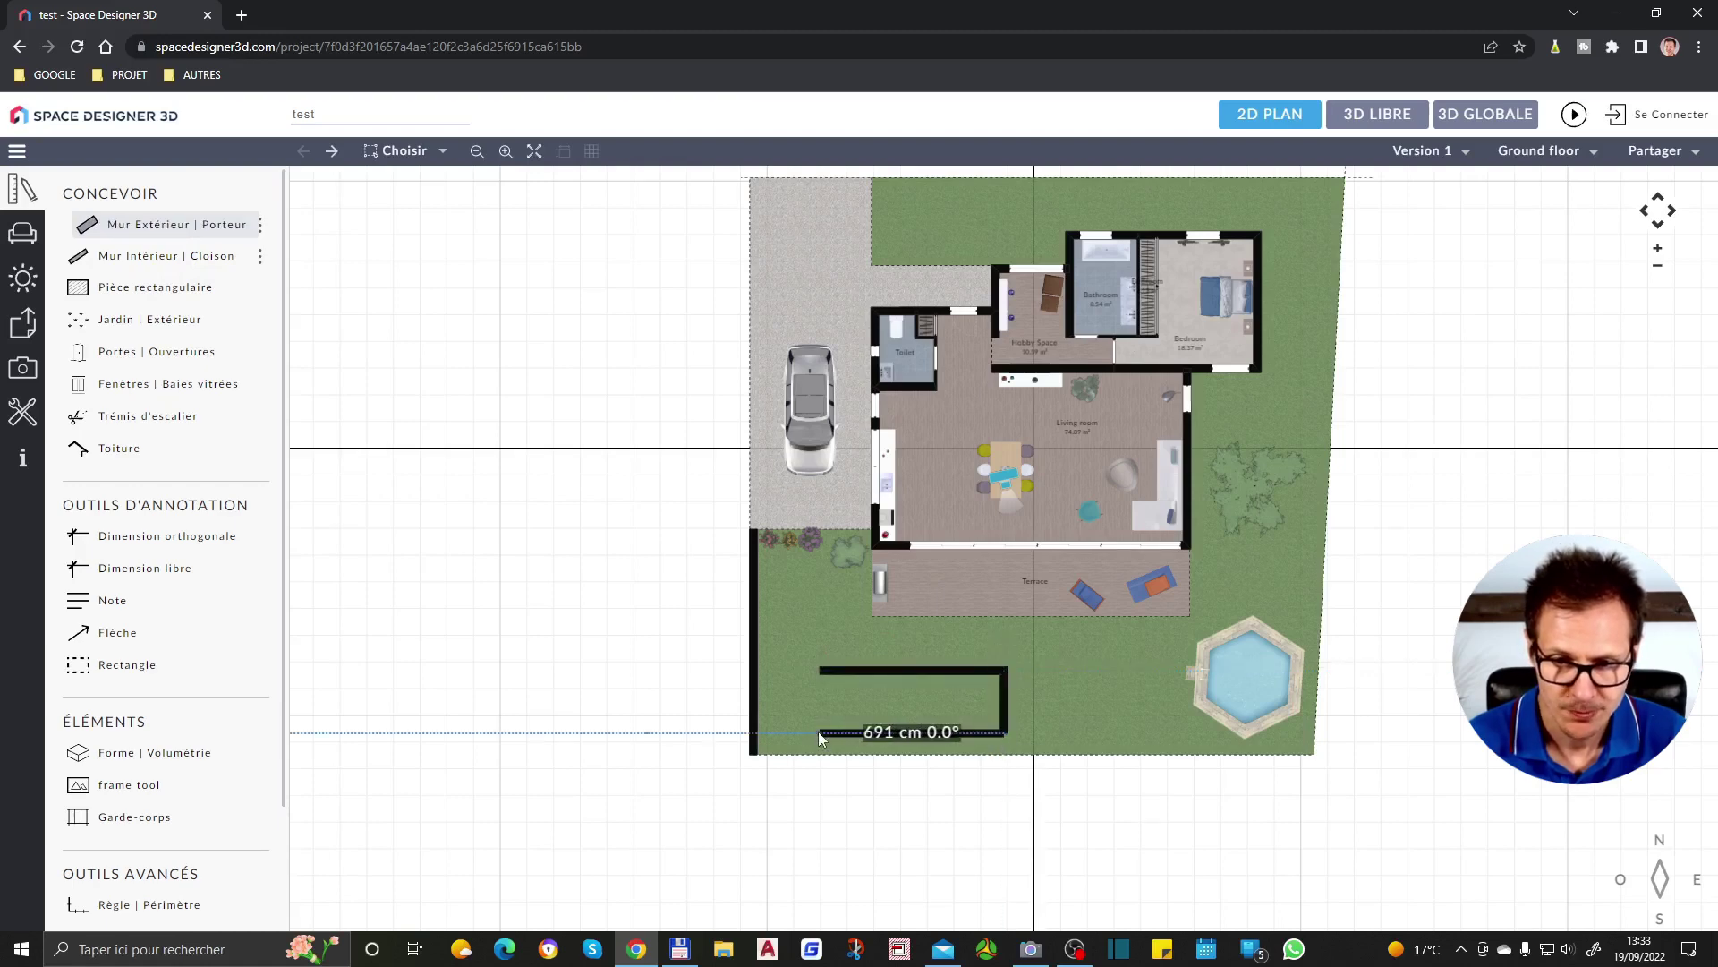
left_click(816, 732)
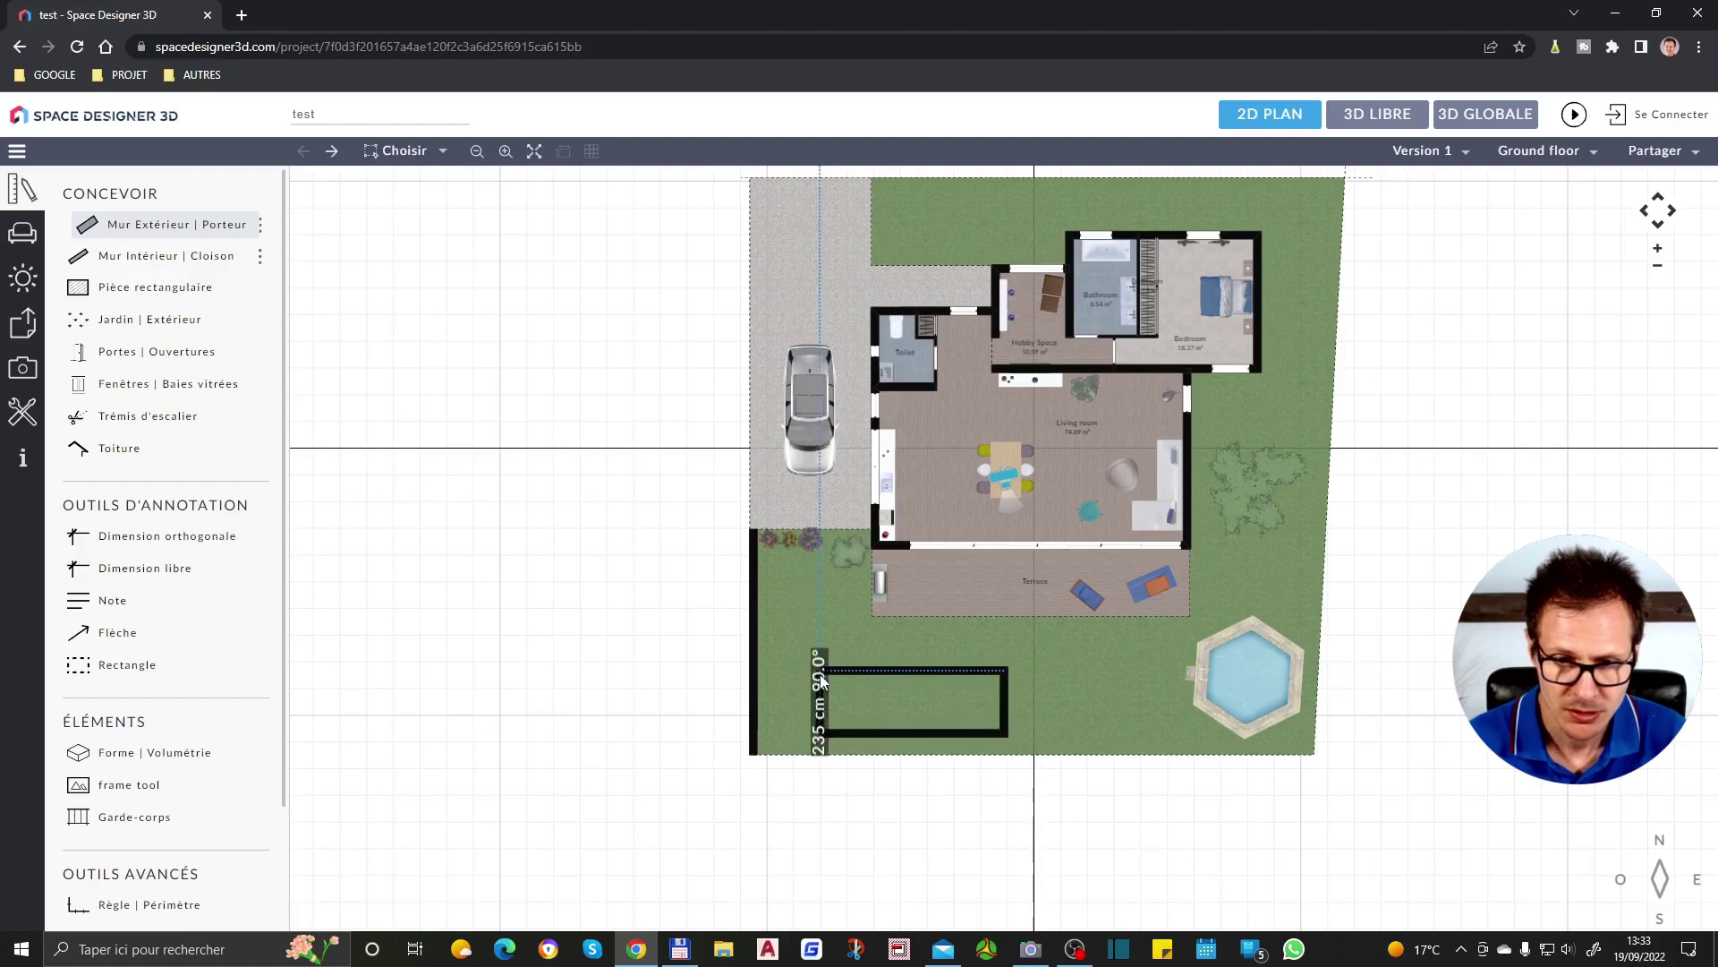
left_click(820, 669)
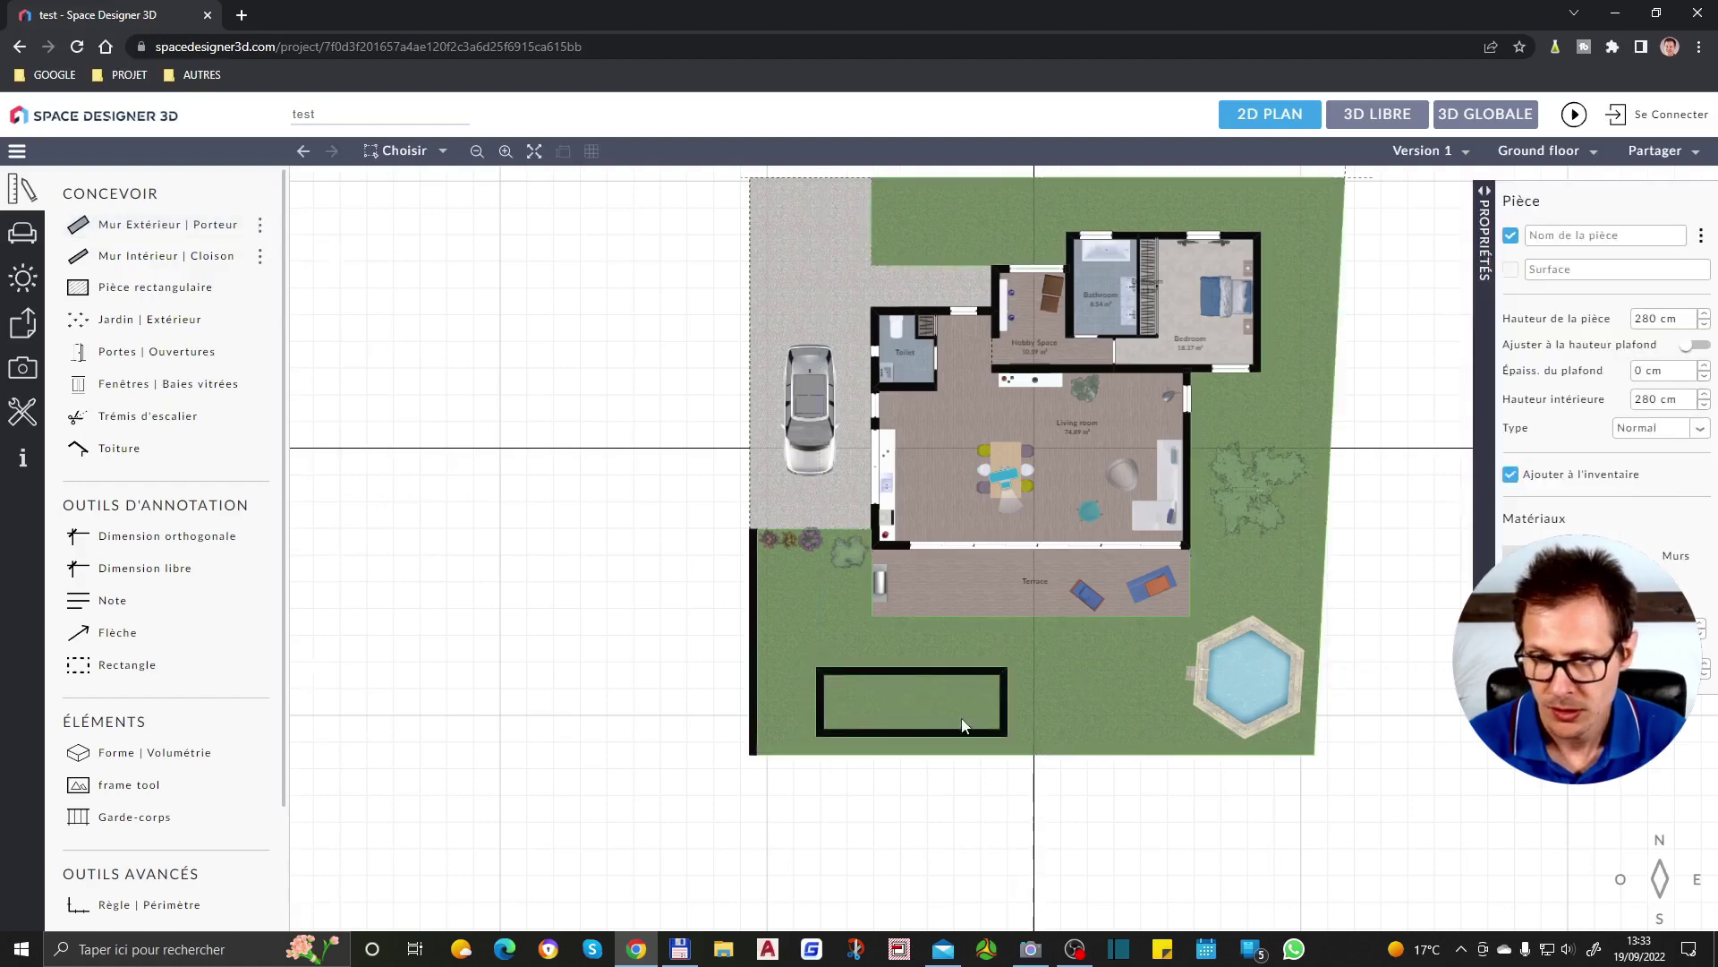
Examine the new garden room and its properties, and briefly try the rectangular room tool
scroll(965, 725, "up", 1)
scroll(965, 728, "up", 1)
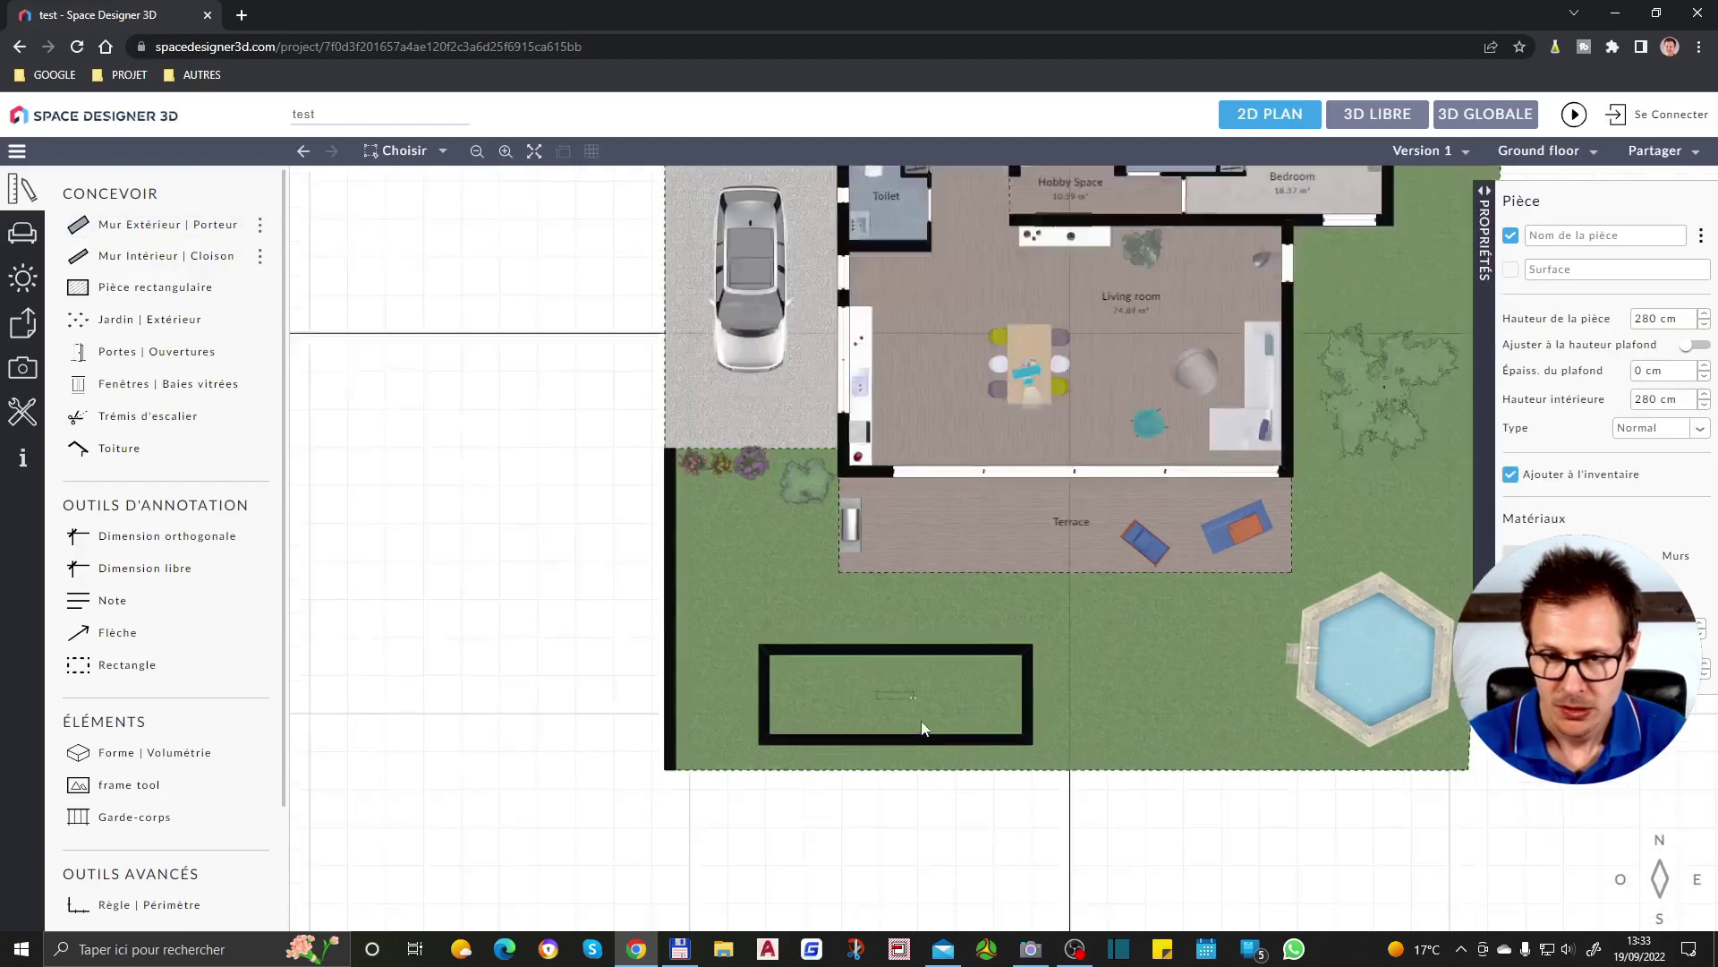
scroll(906, 705, "up", 3)
scroll(904, 691, "down", 2)
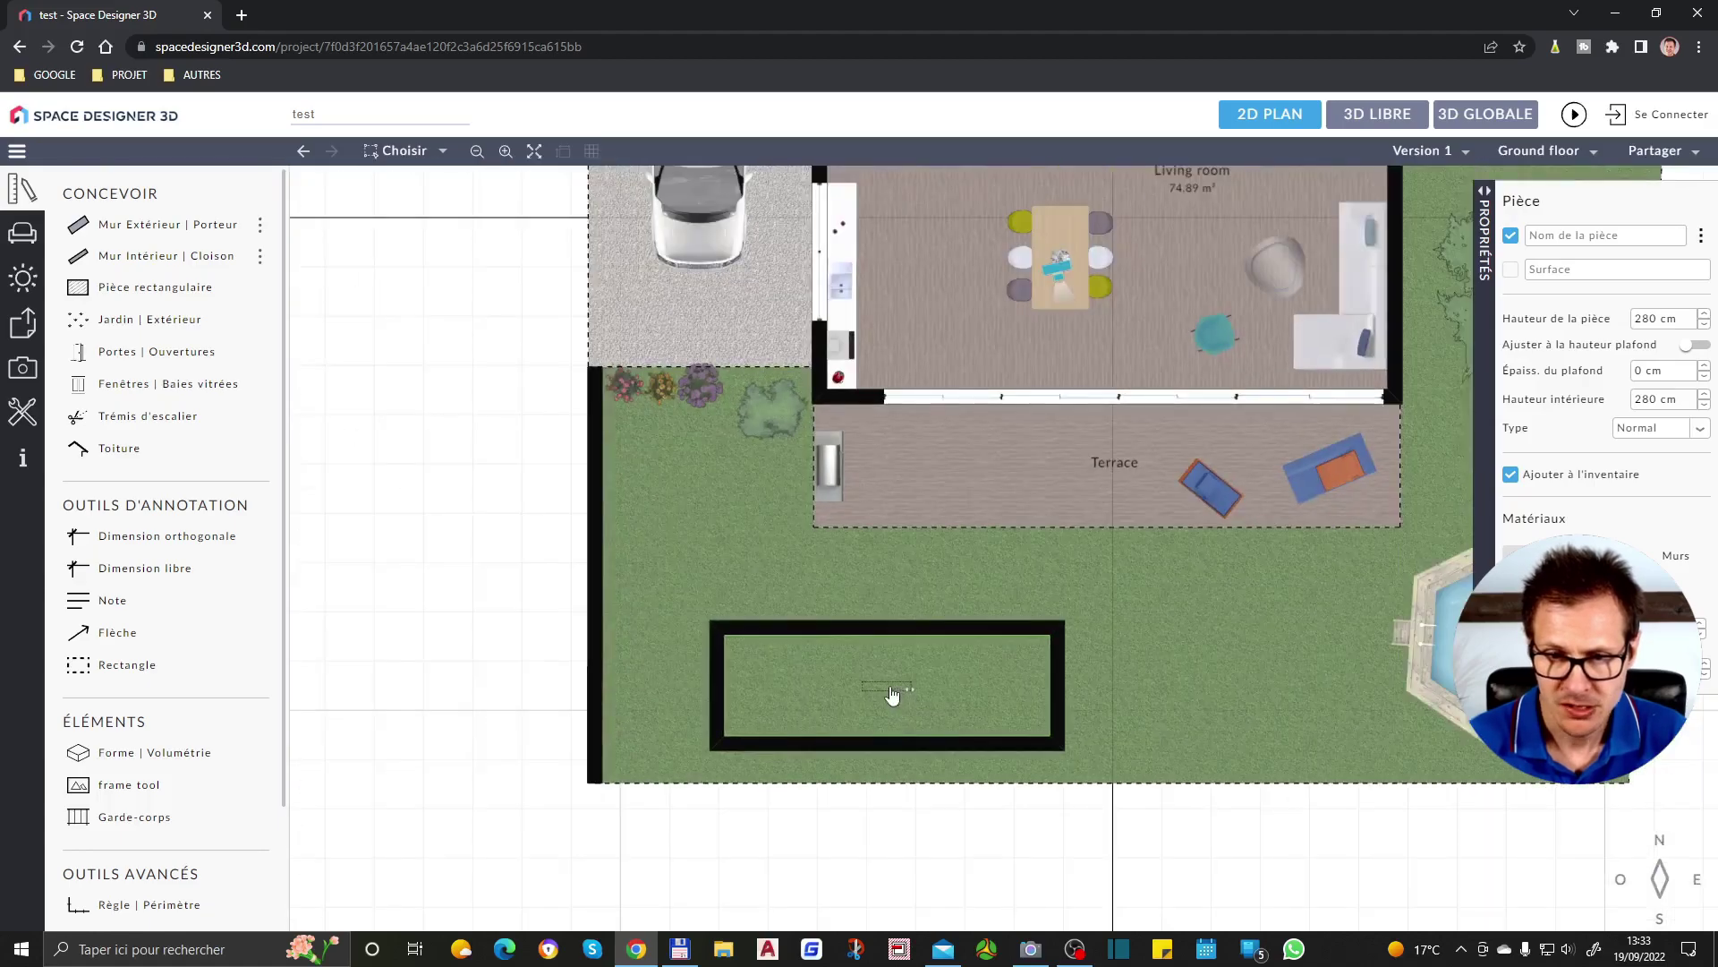
scroll(896, 729, "down", 1)
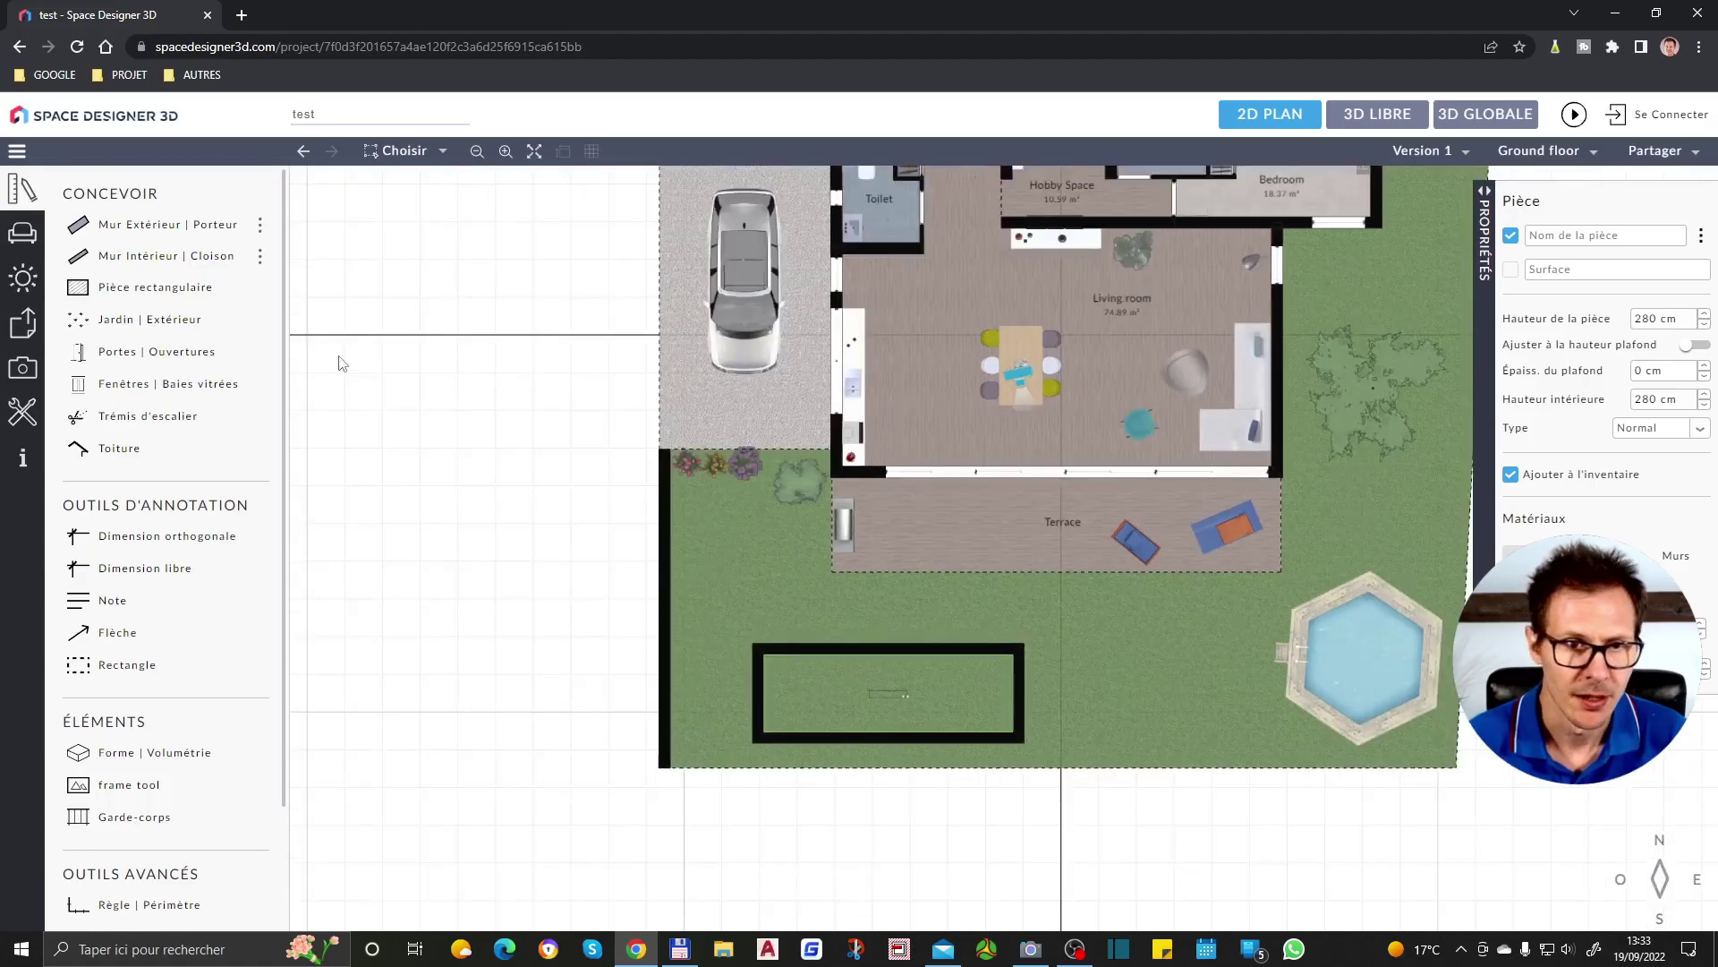
left_click(154, 287)
key("Escape")
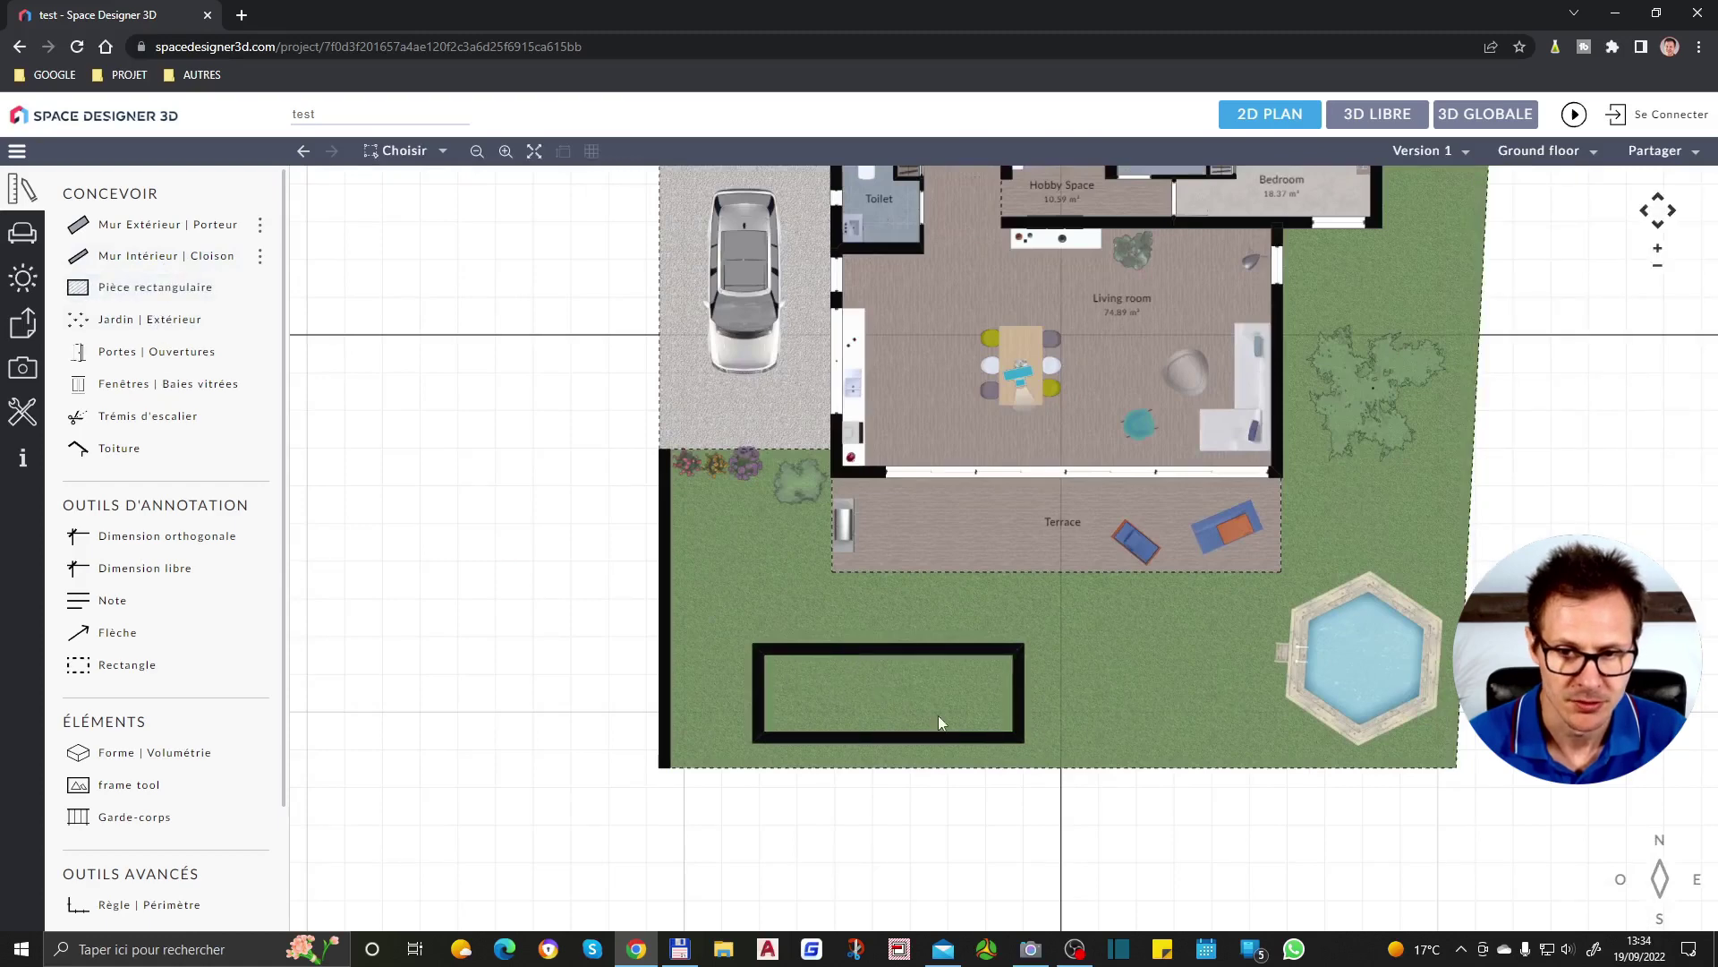
left_click(937, 702)
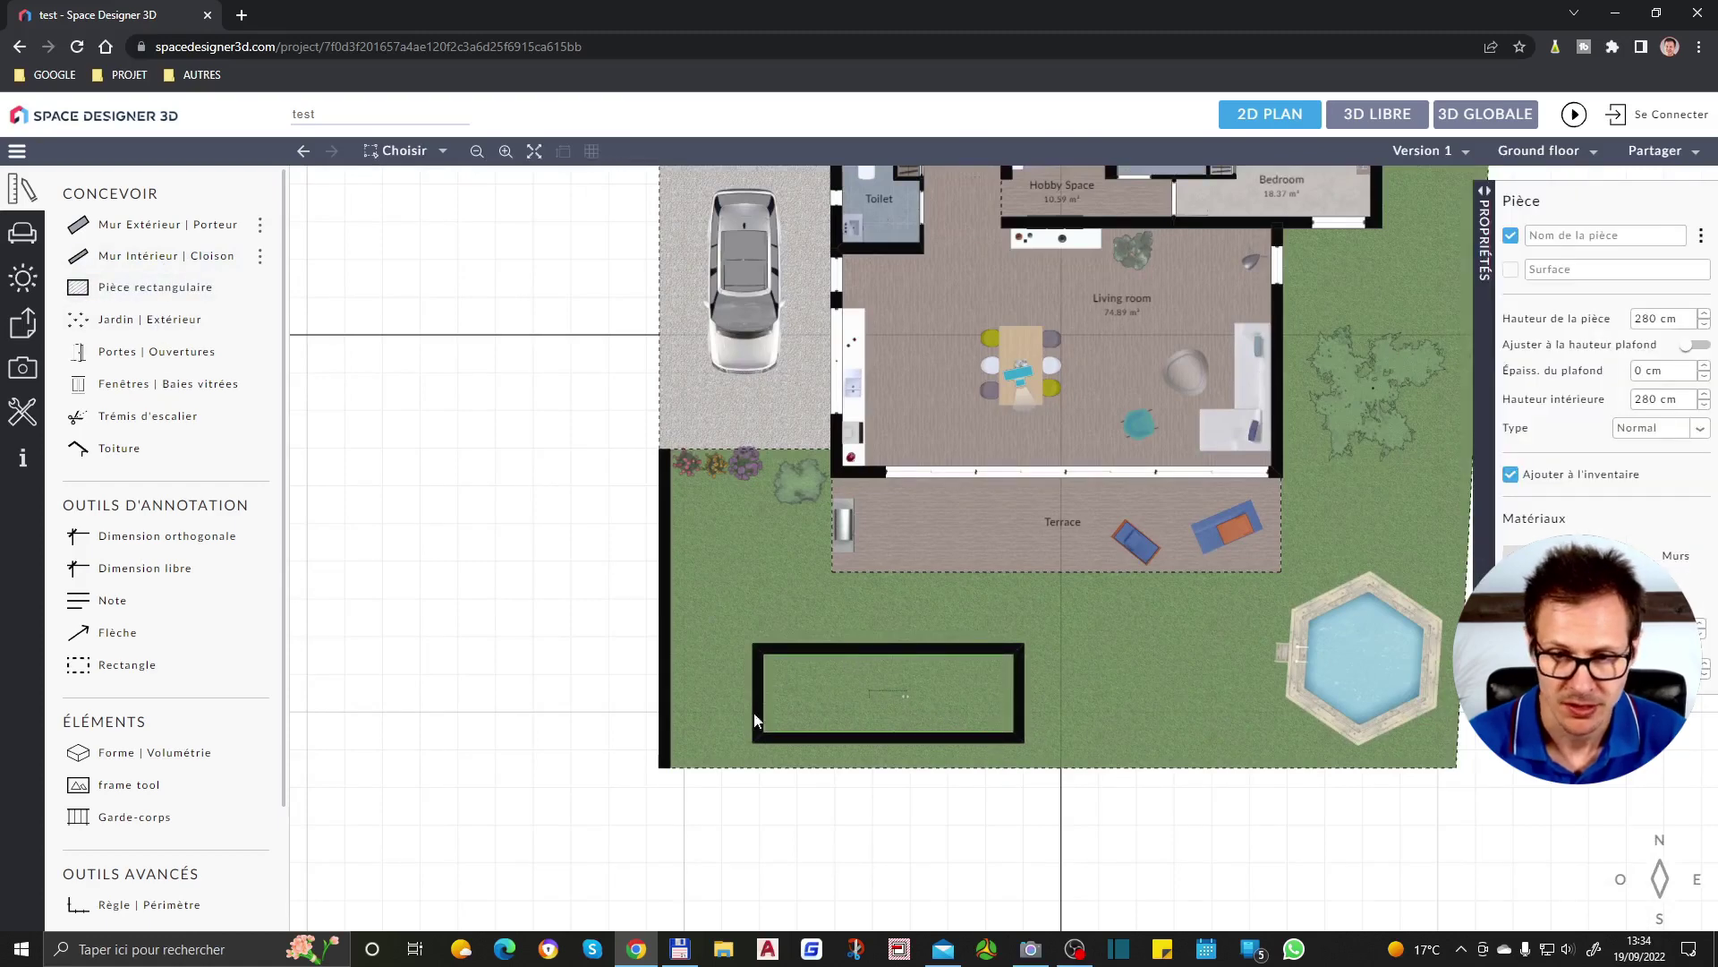
key("Escape")
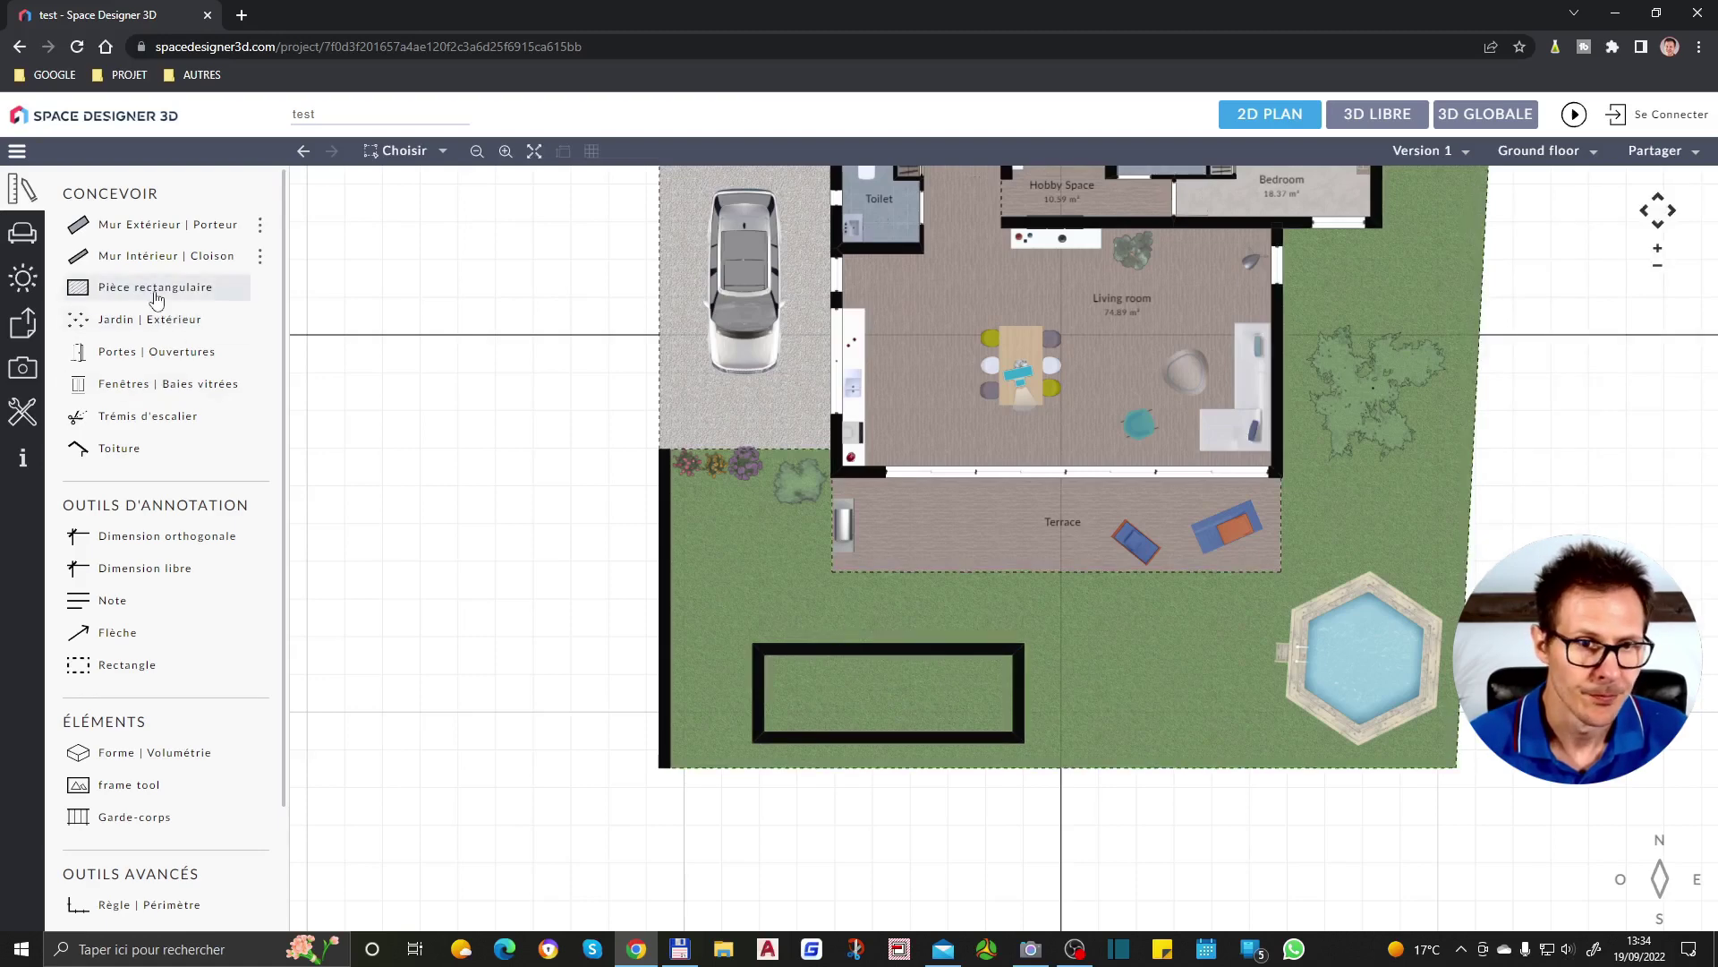
Insert the plain 91 cm wide, 214 cm high opening near the middle of the garden room's wall facing the terrace
left_click(160, 351)
left_click(130, 349)
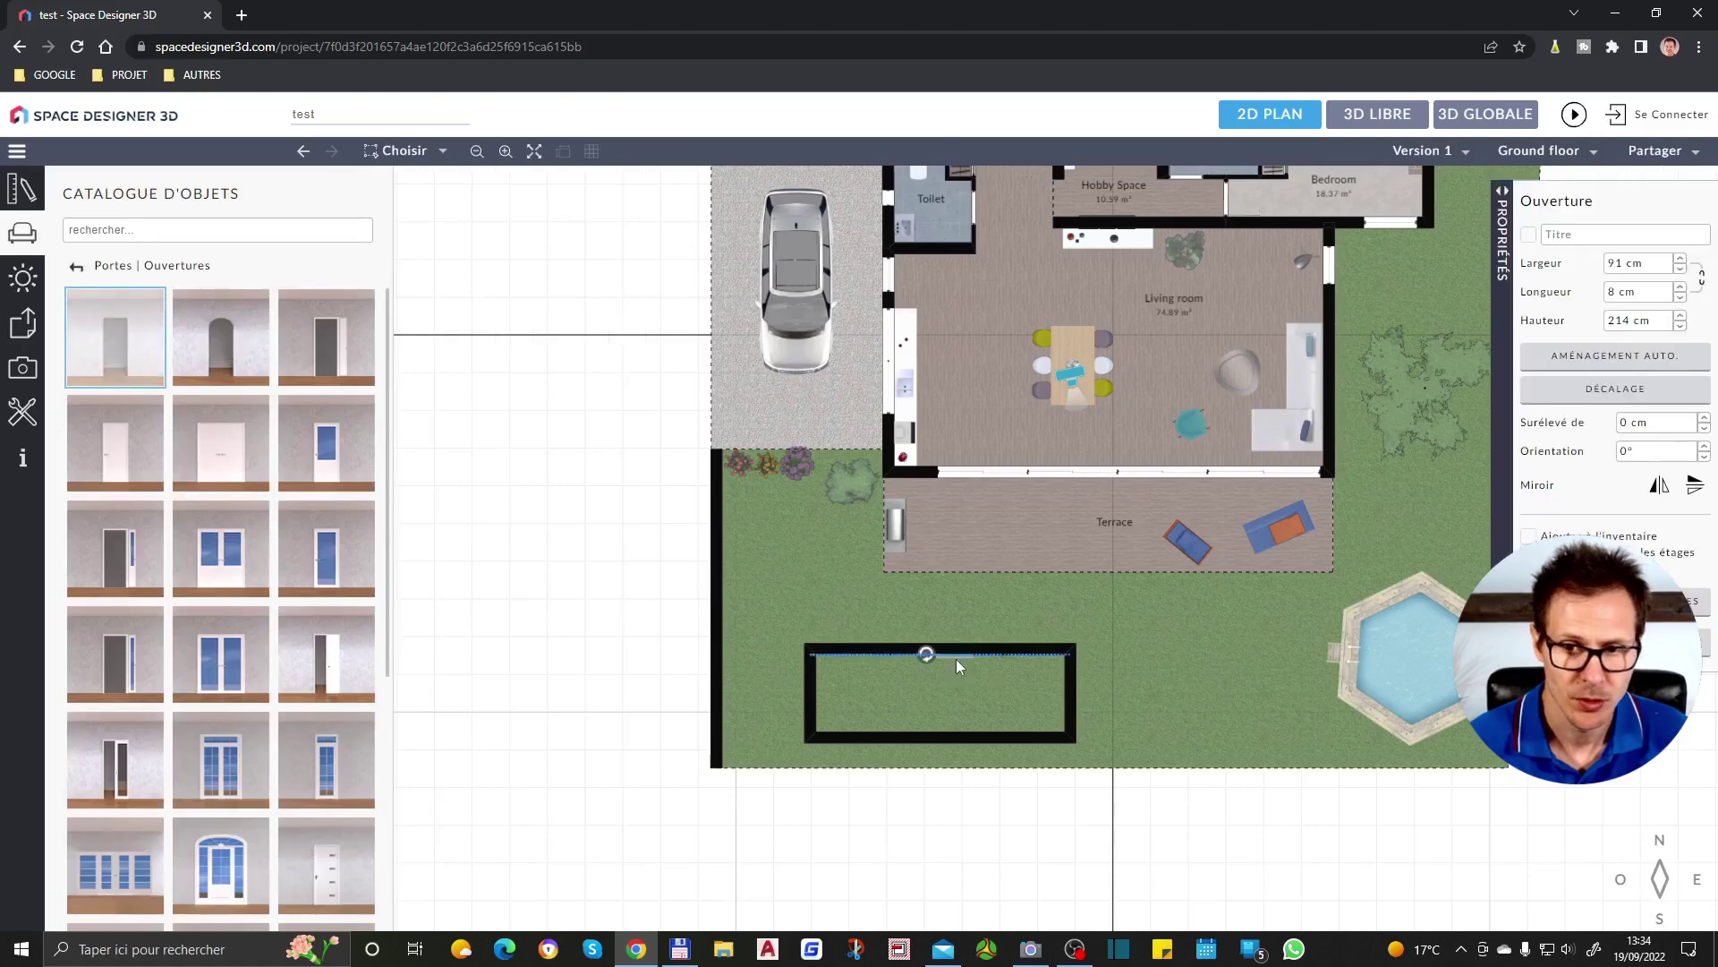
scroll(951, 651, "up", 1)
left_click(954, 656)
scroll(1044, 673, "up", 4)
left_click(917, 719)
scroll(918, 724, "down", 4)
left_click(1034, 673)
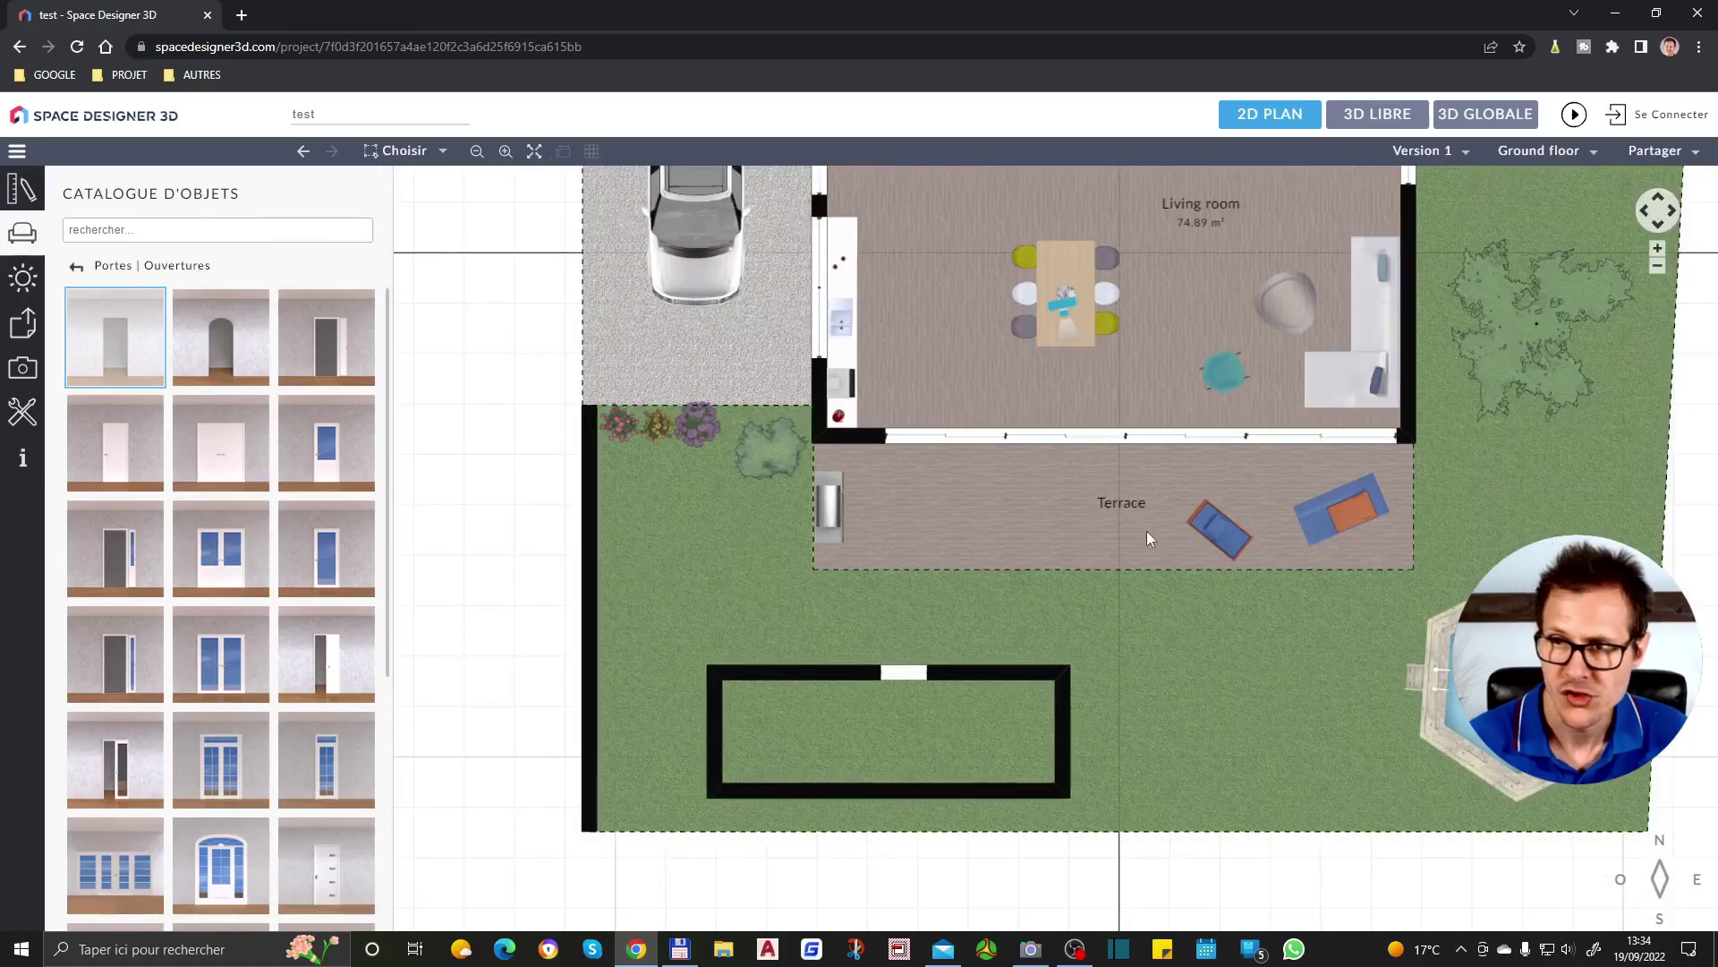
left_click(894, 680)
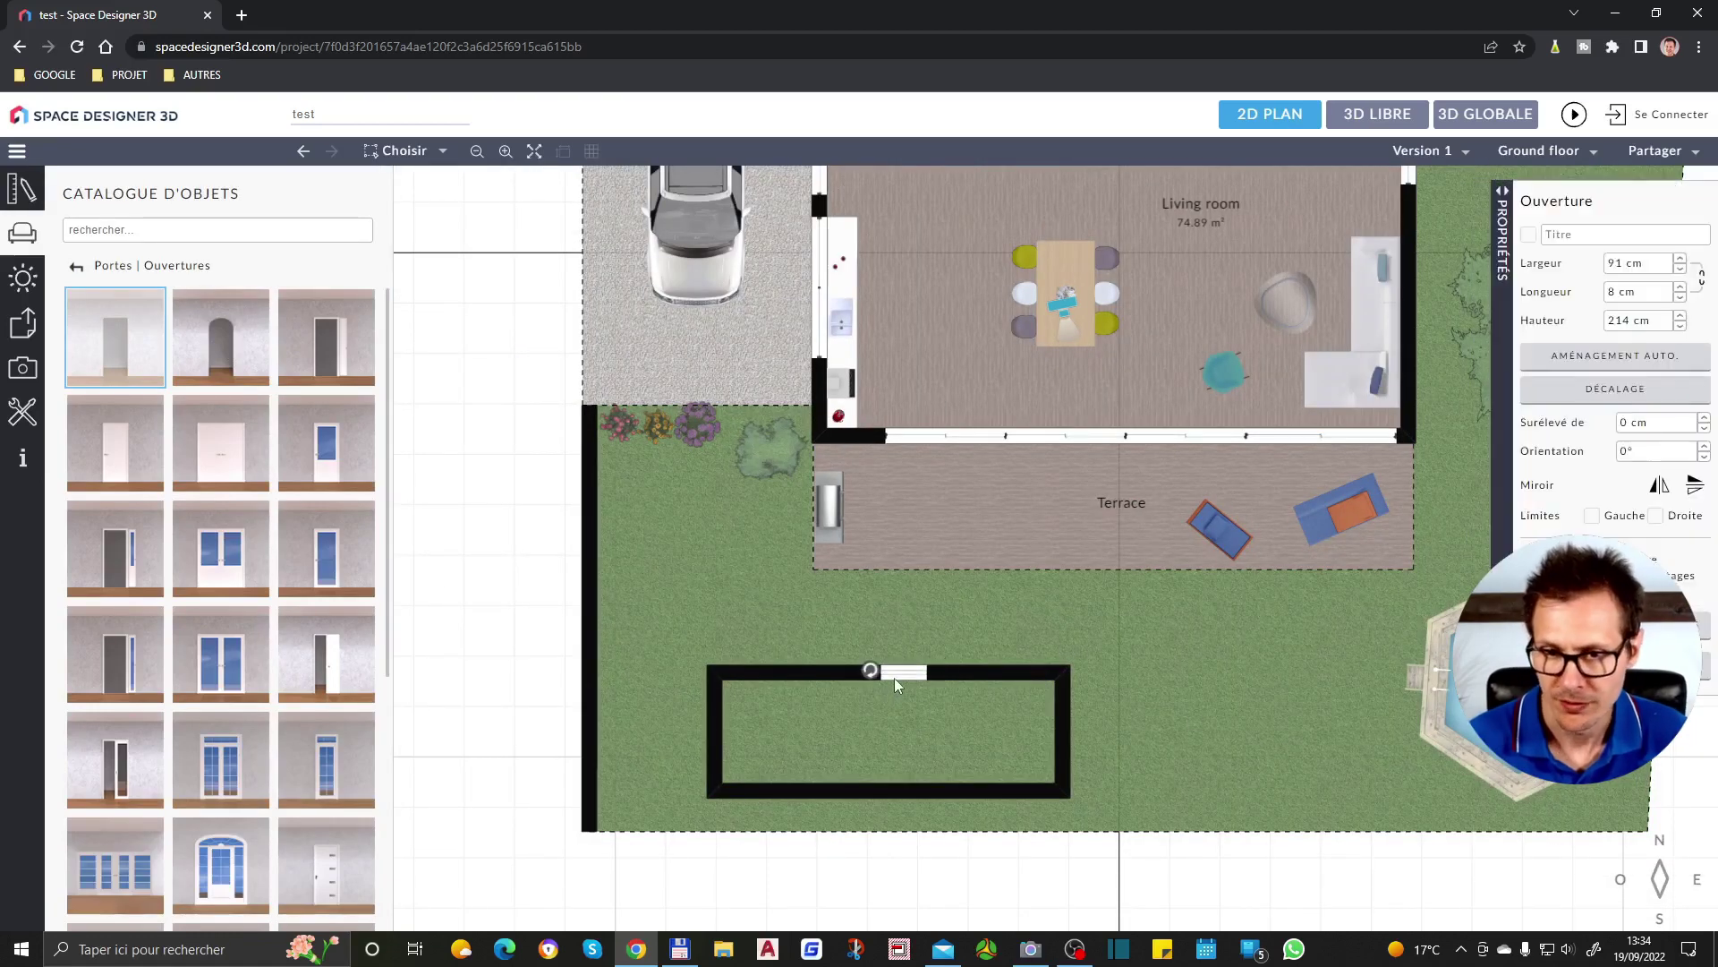
key("Escape")
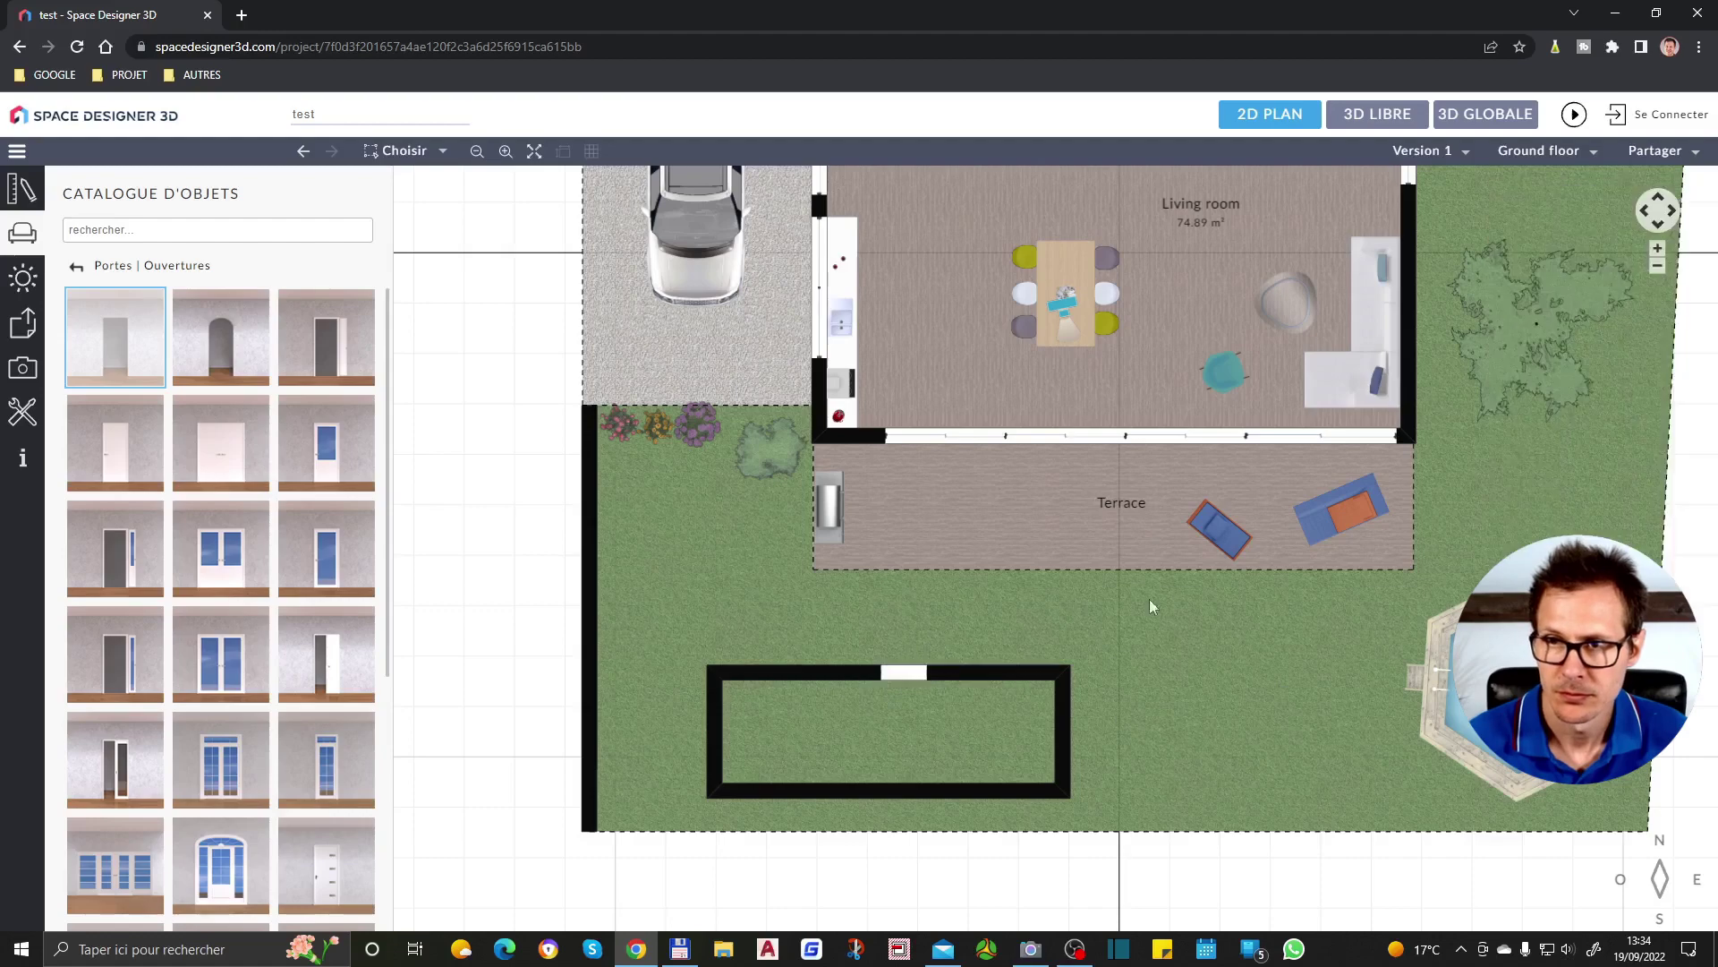
Walk around in the free 3D view to inspect the new garden room's walls and doorway opening
left_click(1388, 119)
left_click_drag(1258, 700, 930, 713)
scroll(698, 723, "up", 3)
scroll(700, 721, "down", 2)
left_click_drag(531, 814, 249, 961)
key("Up")
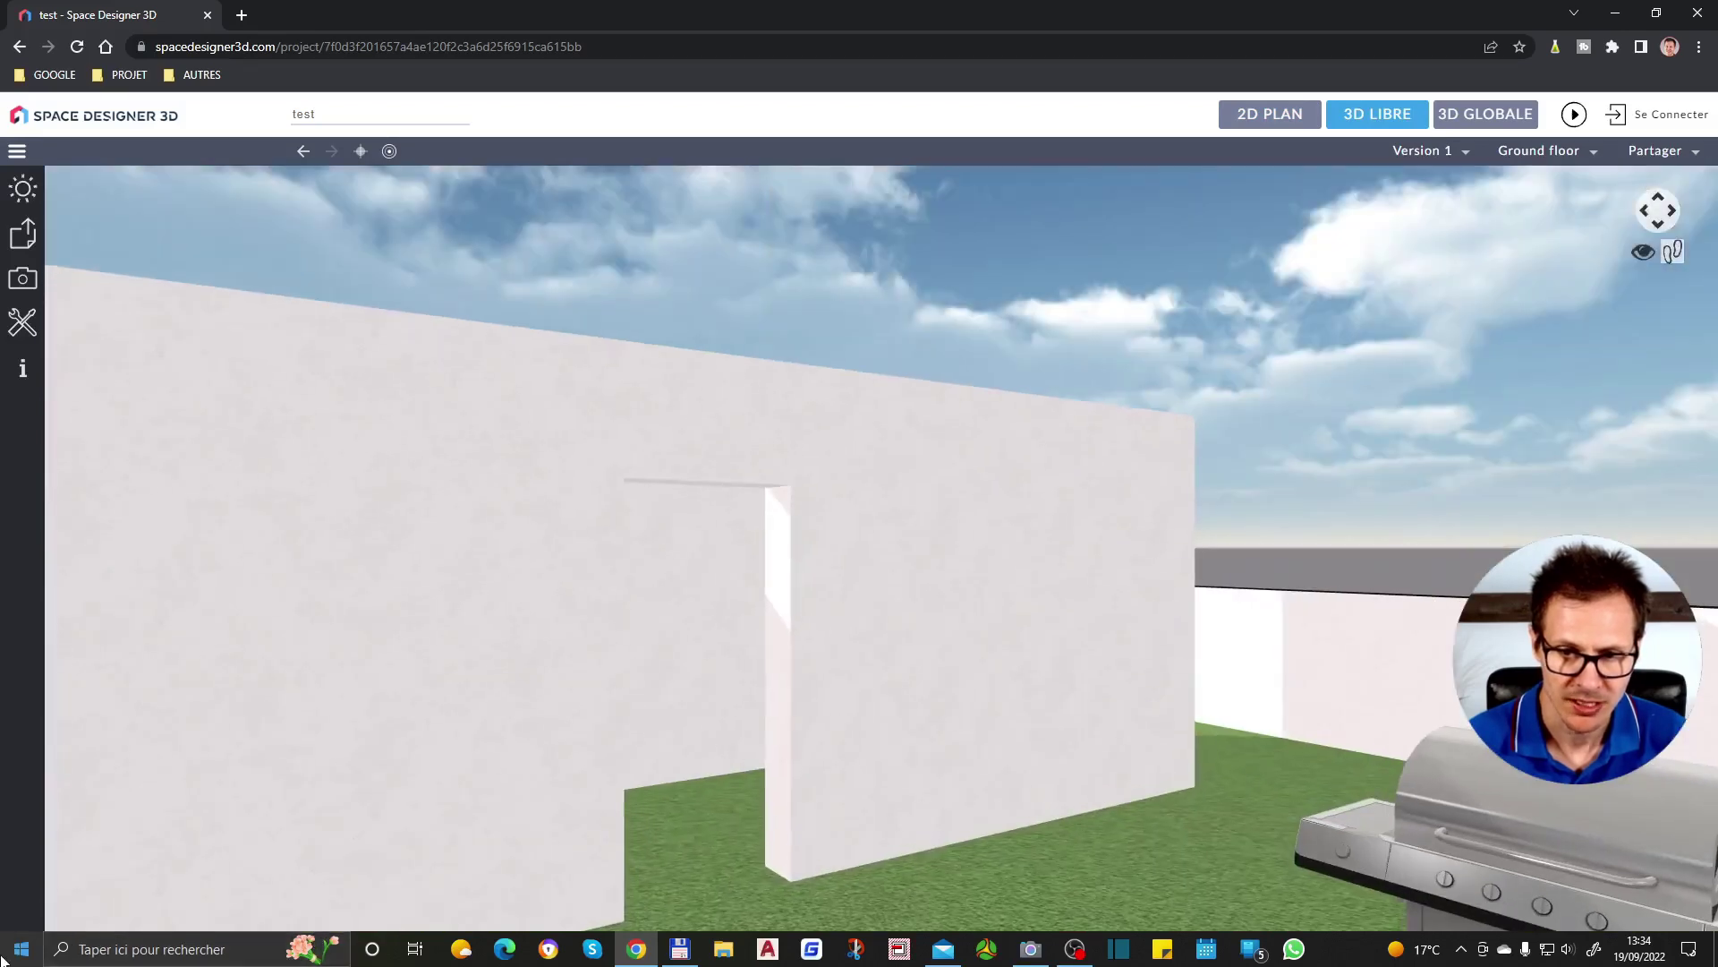
key("Down")
key("Right")
left_click_drag(630, 480, 1297, 218)
Examine the whole property in the global 3D view from the driveway side, selecting the parked car
left_click(1489, 114)
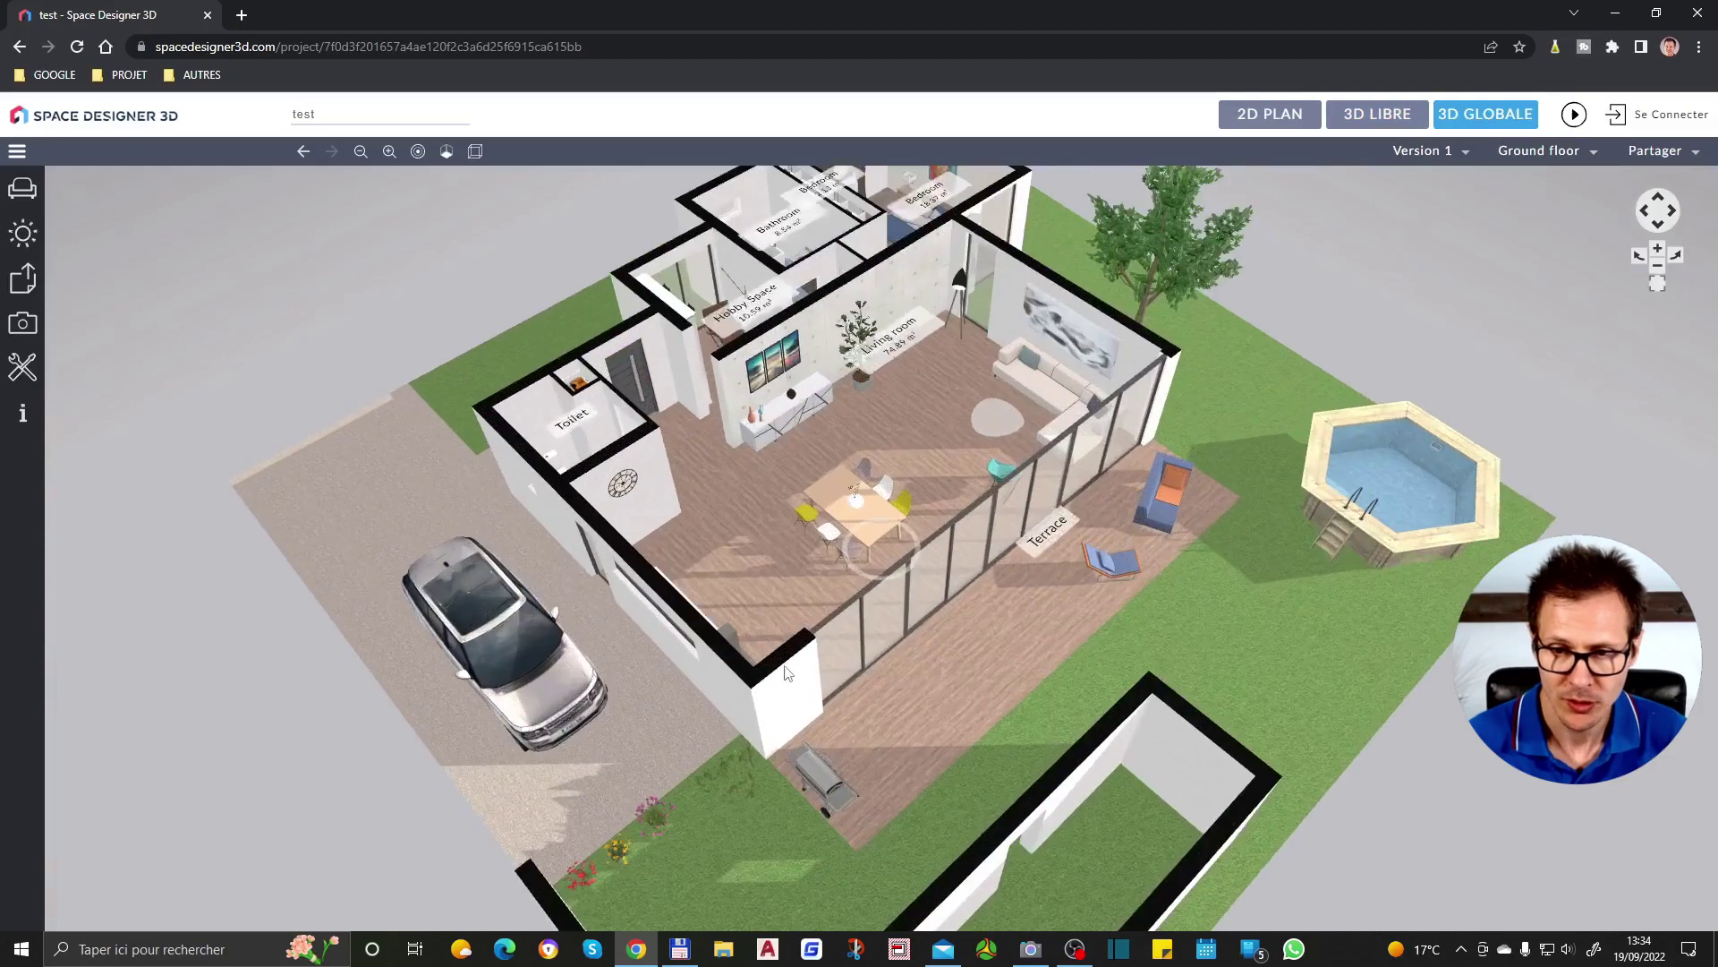
left_click_drag(787, 673, 203, 525)
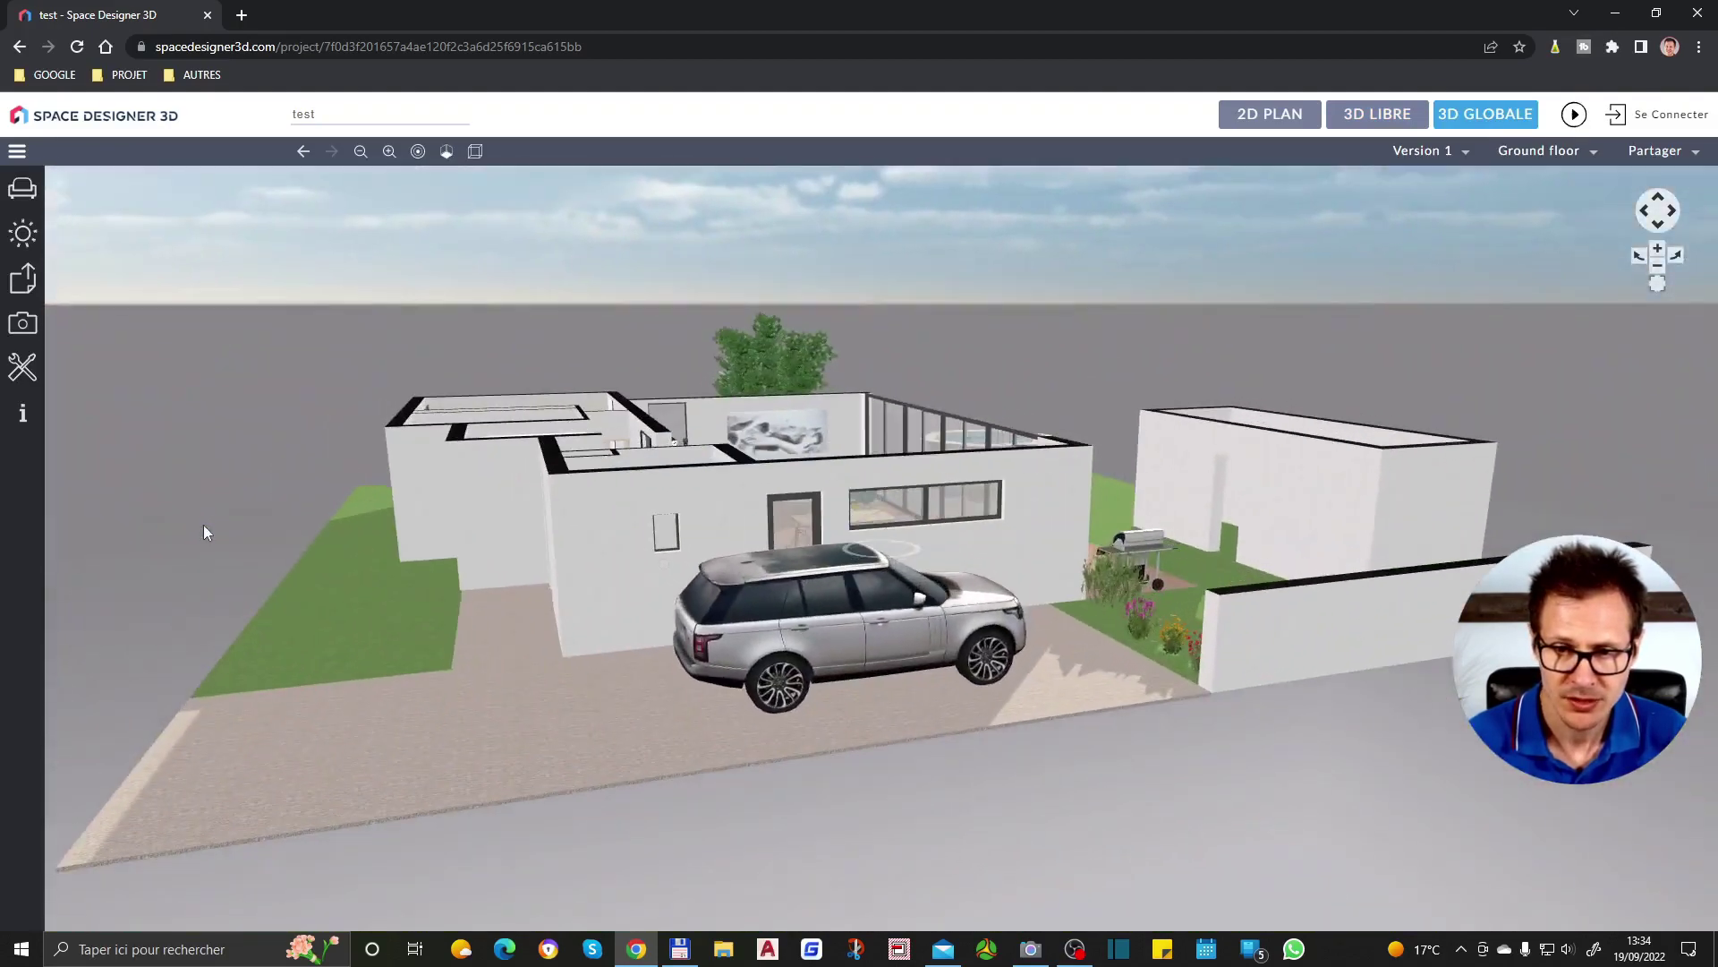
left_click(906, 669)
left_click_drag(851, 628, 818, 647)
left_click_drag(1197, 666, 1201, 747)
scroll(1274, 667, "up", 4)
scroll(995, 614, "down", 5)
left_click_drag(995, 614, 948, 593)
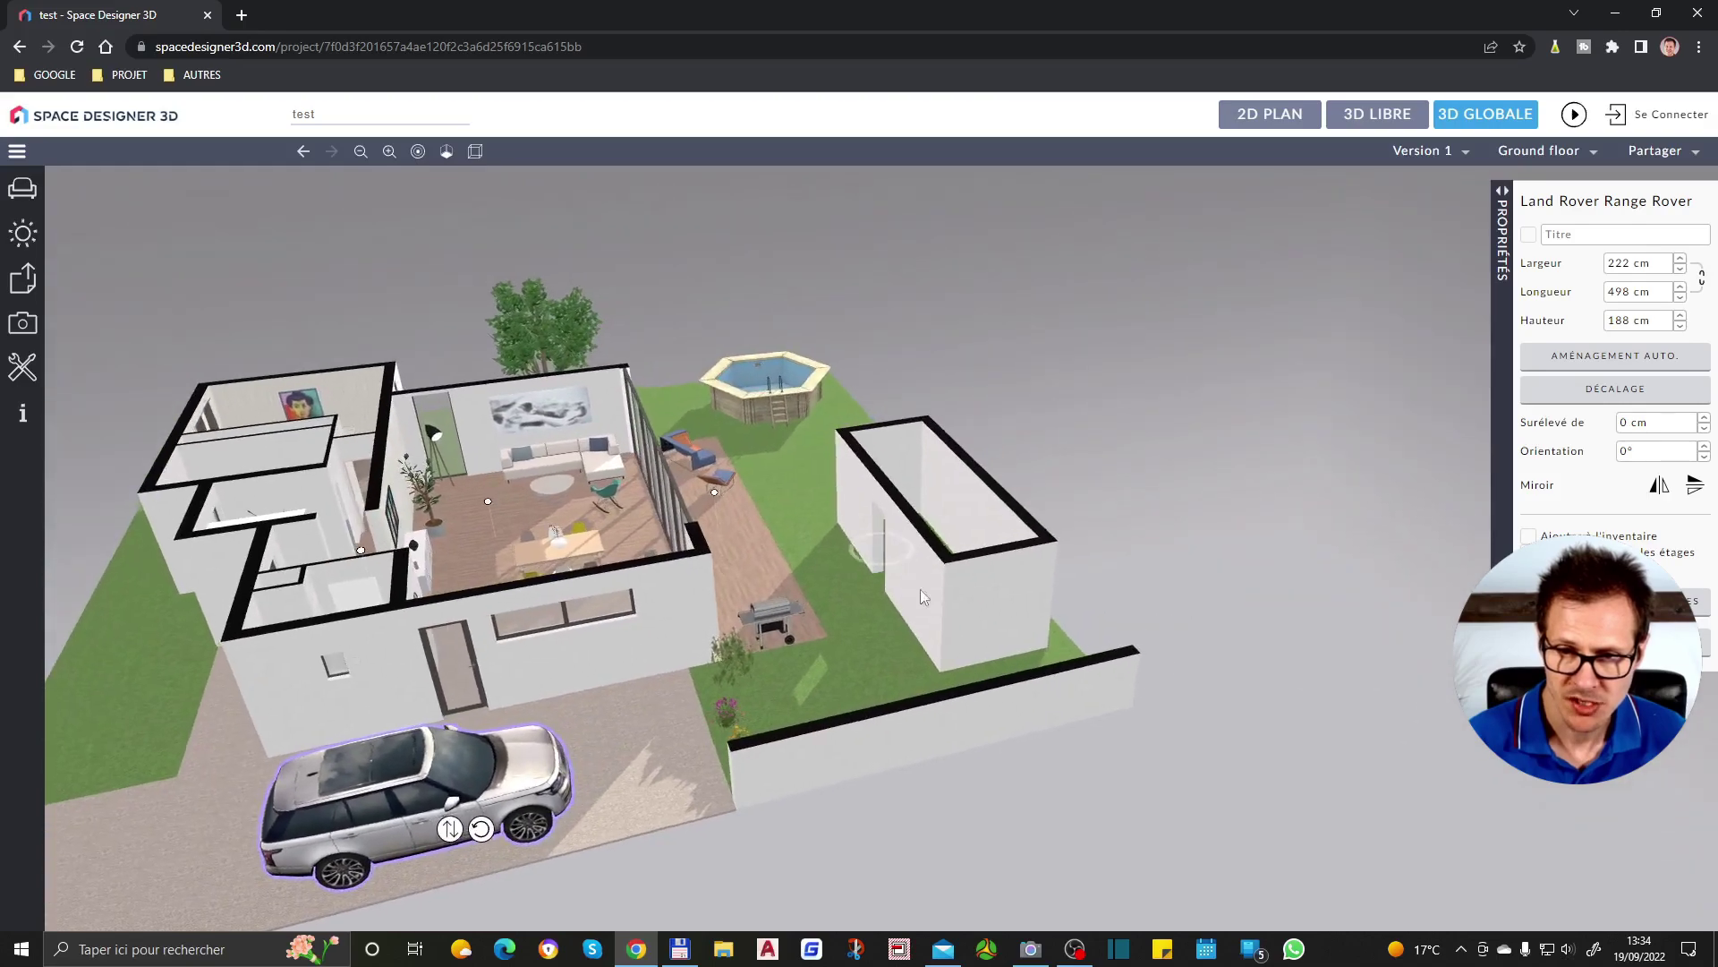
Inspect the garden room up close in the global 3D view, checking its interior and its opening towards the terrace
scroll(942, 589, "up", 3)
left_click_drag(901, 651, 855, 644)
left_click_drag(711, 650, 727, 618)
scroll(832, 599, "up", 5)
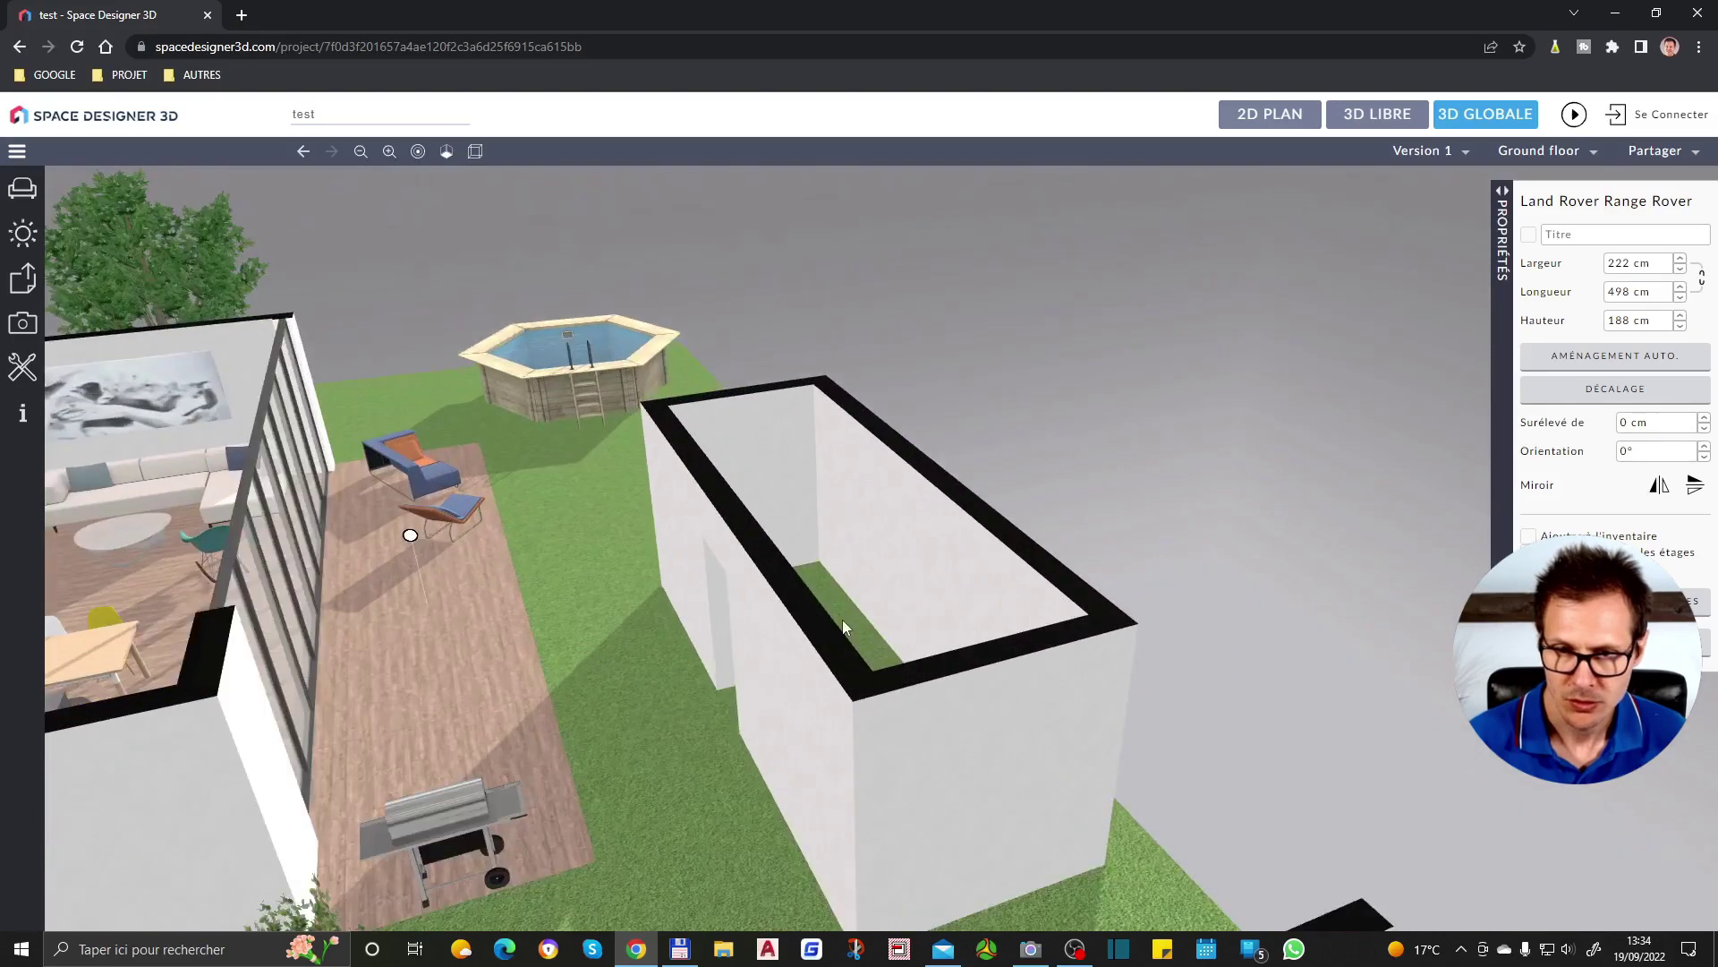
scroll(846, 609, "down", 6)
left_click_drag(851, 592, 895, 592)
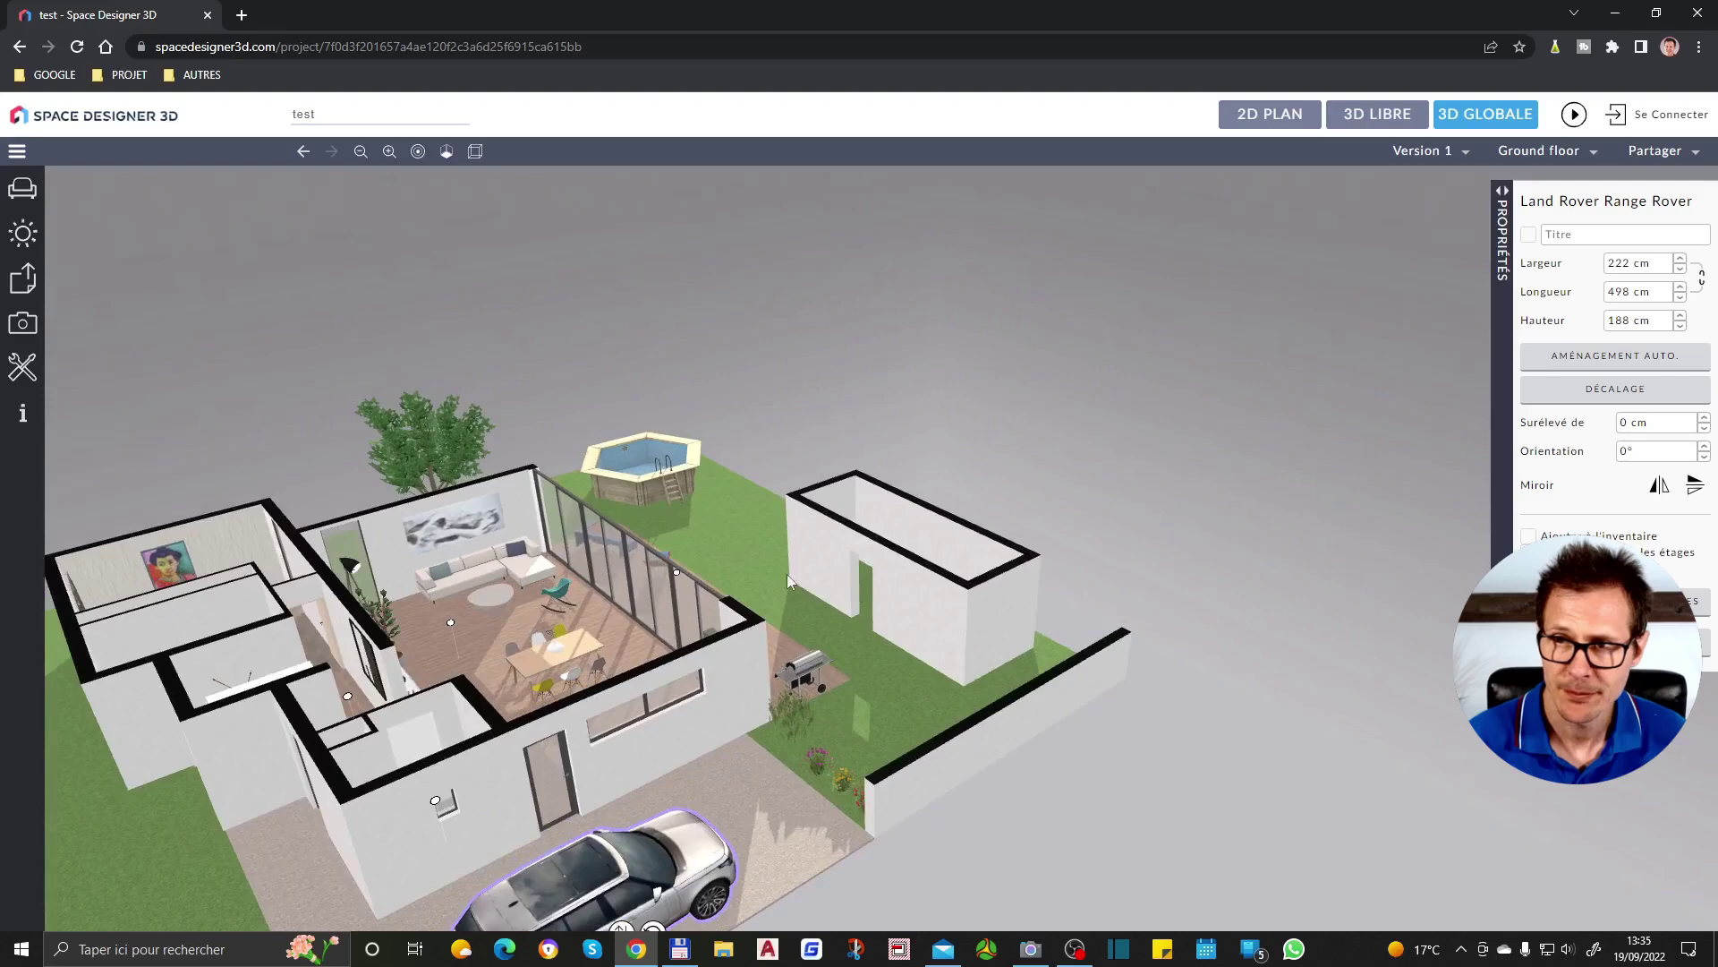
scroll(716, 559, "up", 3)
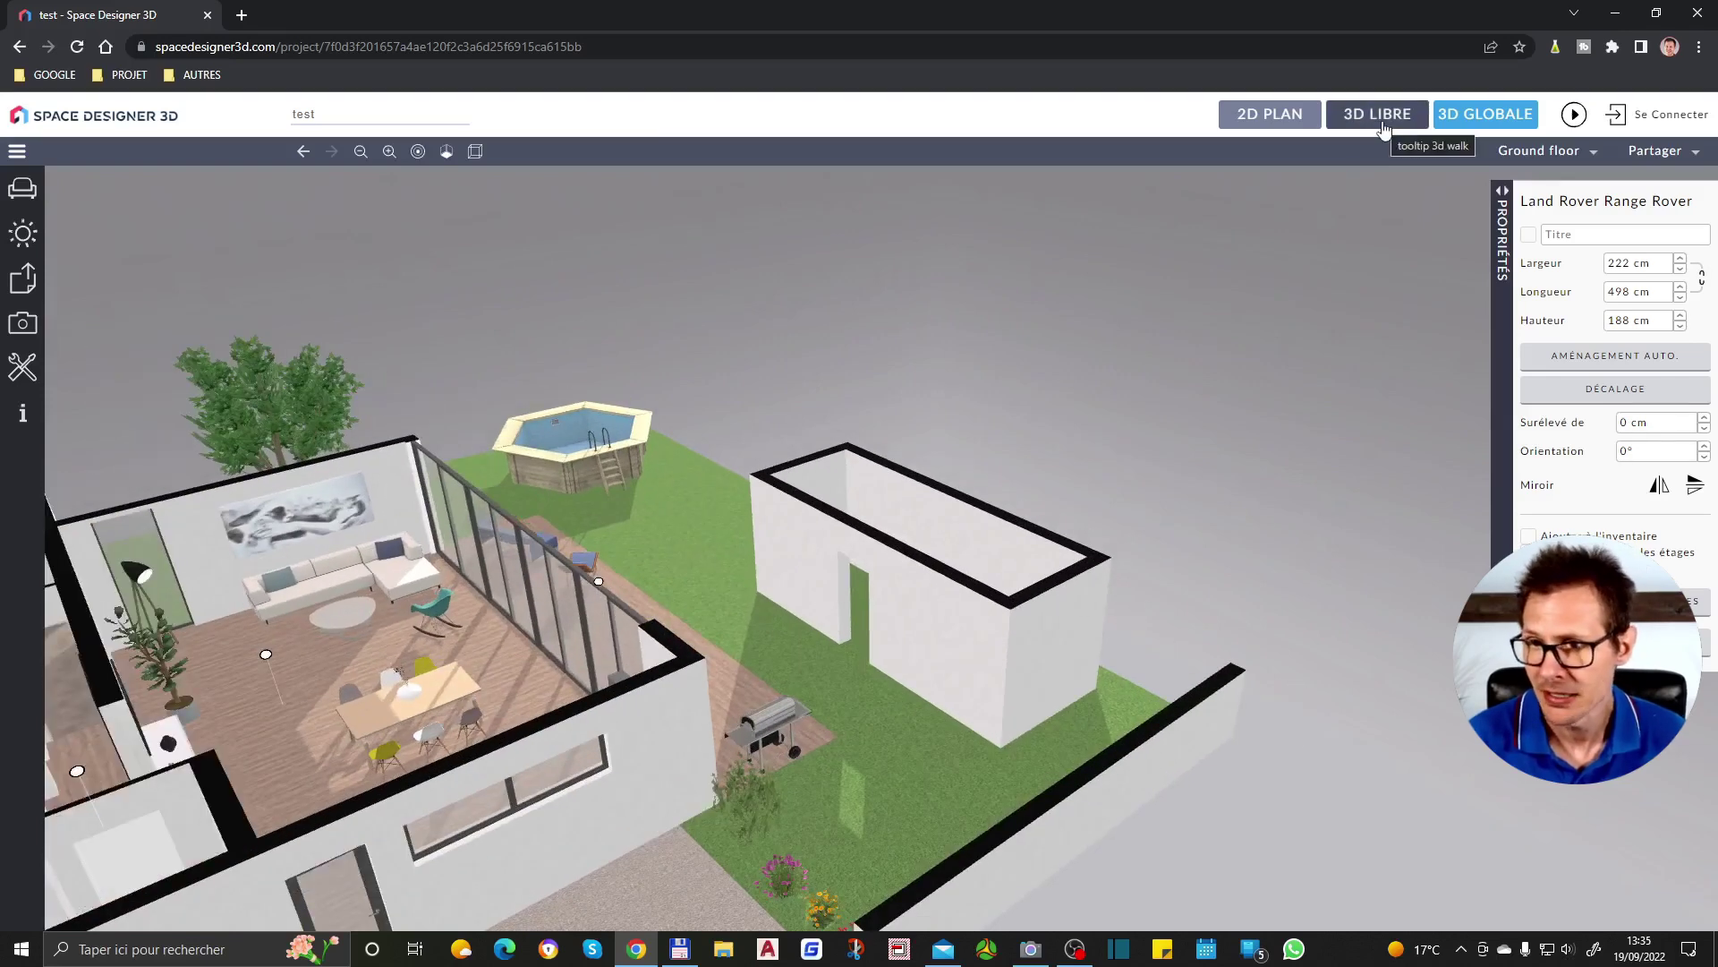
Compare the garden room in the free 3D, global 3D and 2D plan views, ending on the 2D plan
left_click(1379, 115)
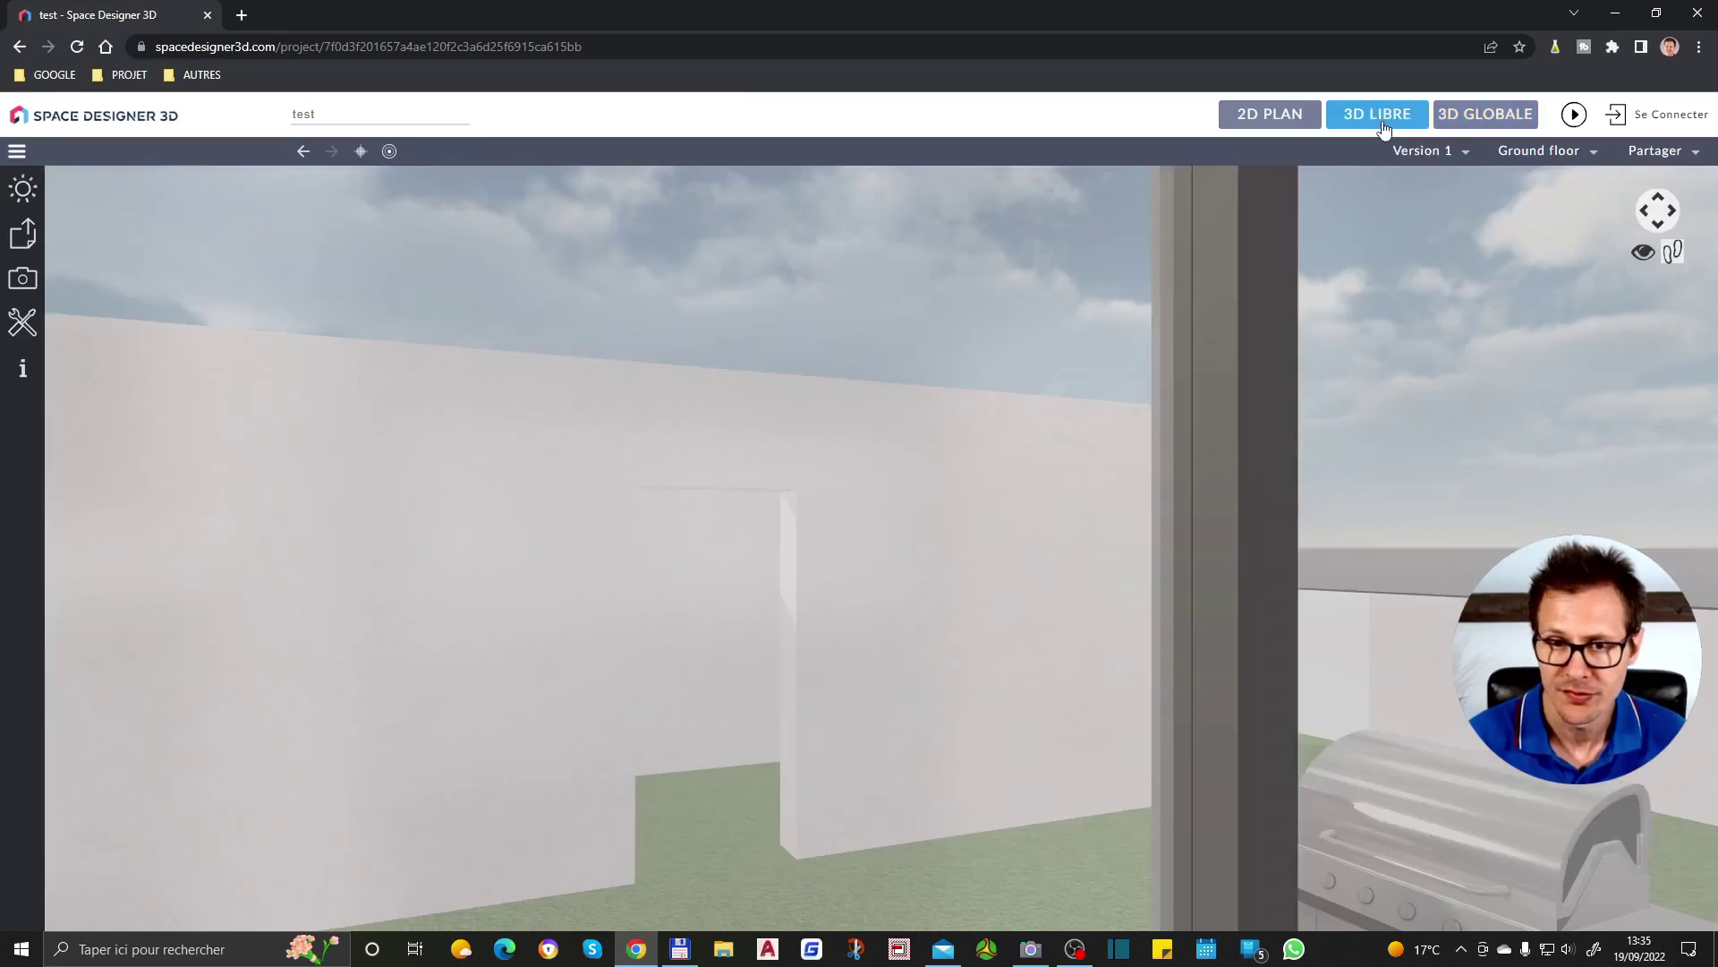
left_click(1488, 115)
left_click_drag(866, 660, 1125, 459)
left_click(1280, 111)
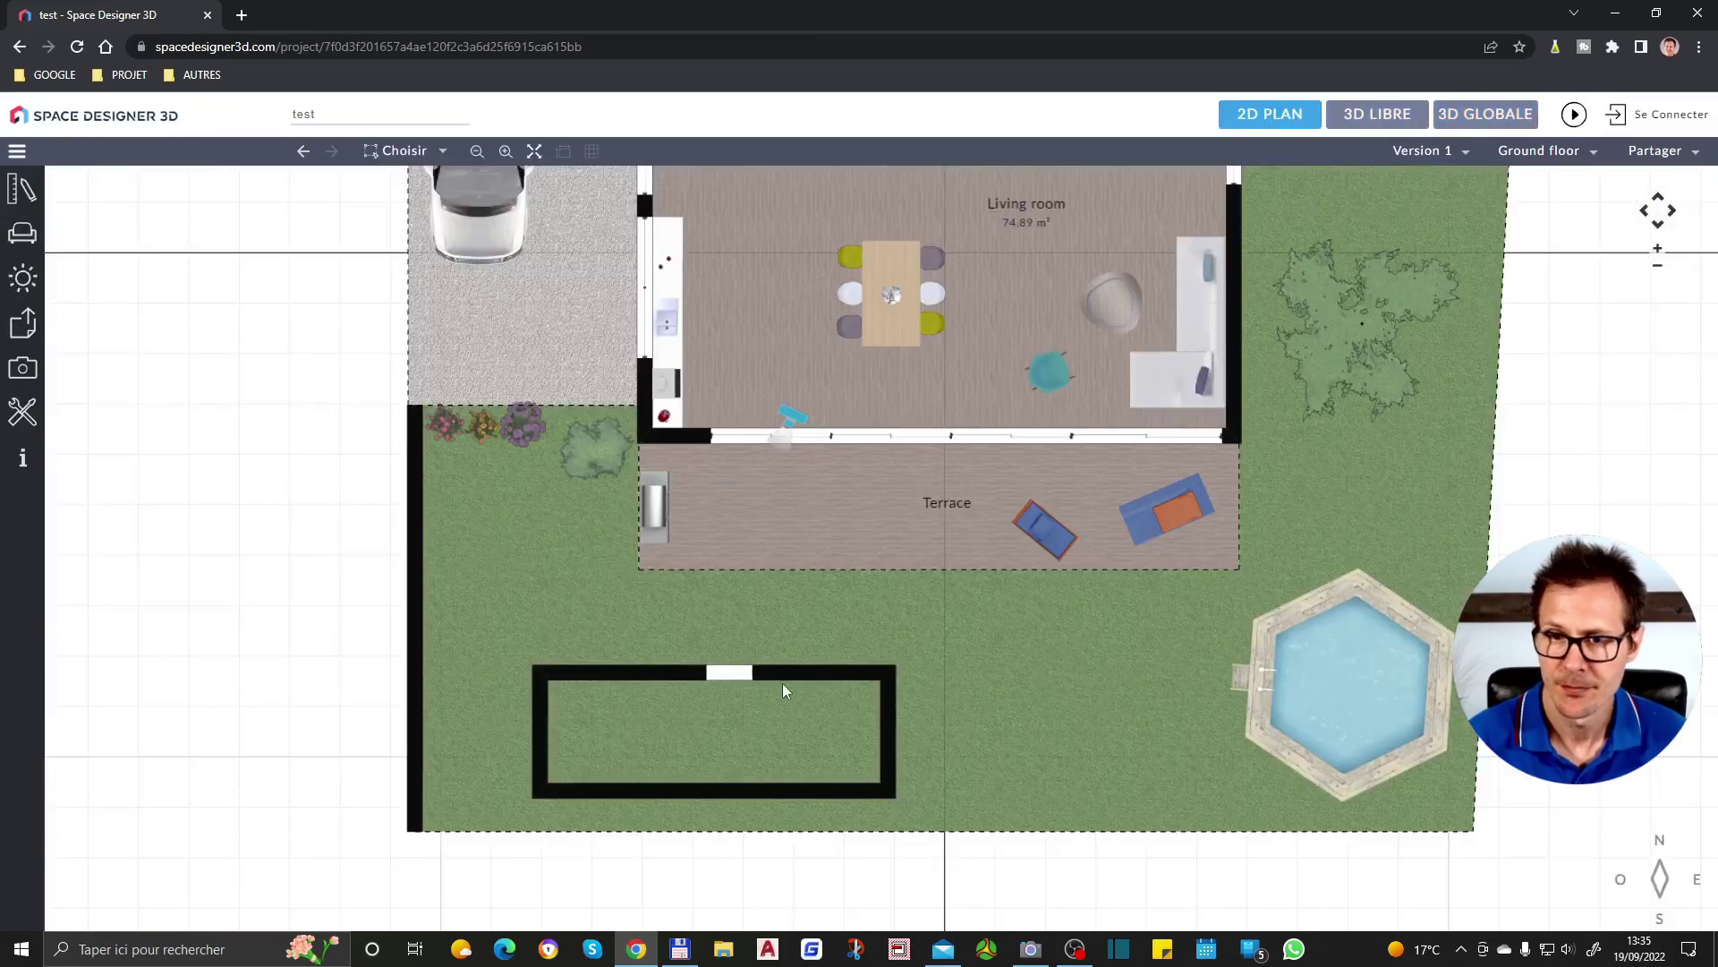
scroll(689, 747, "up", 3)
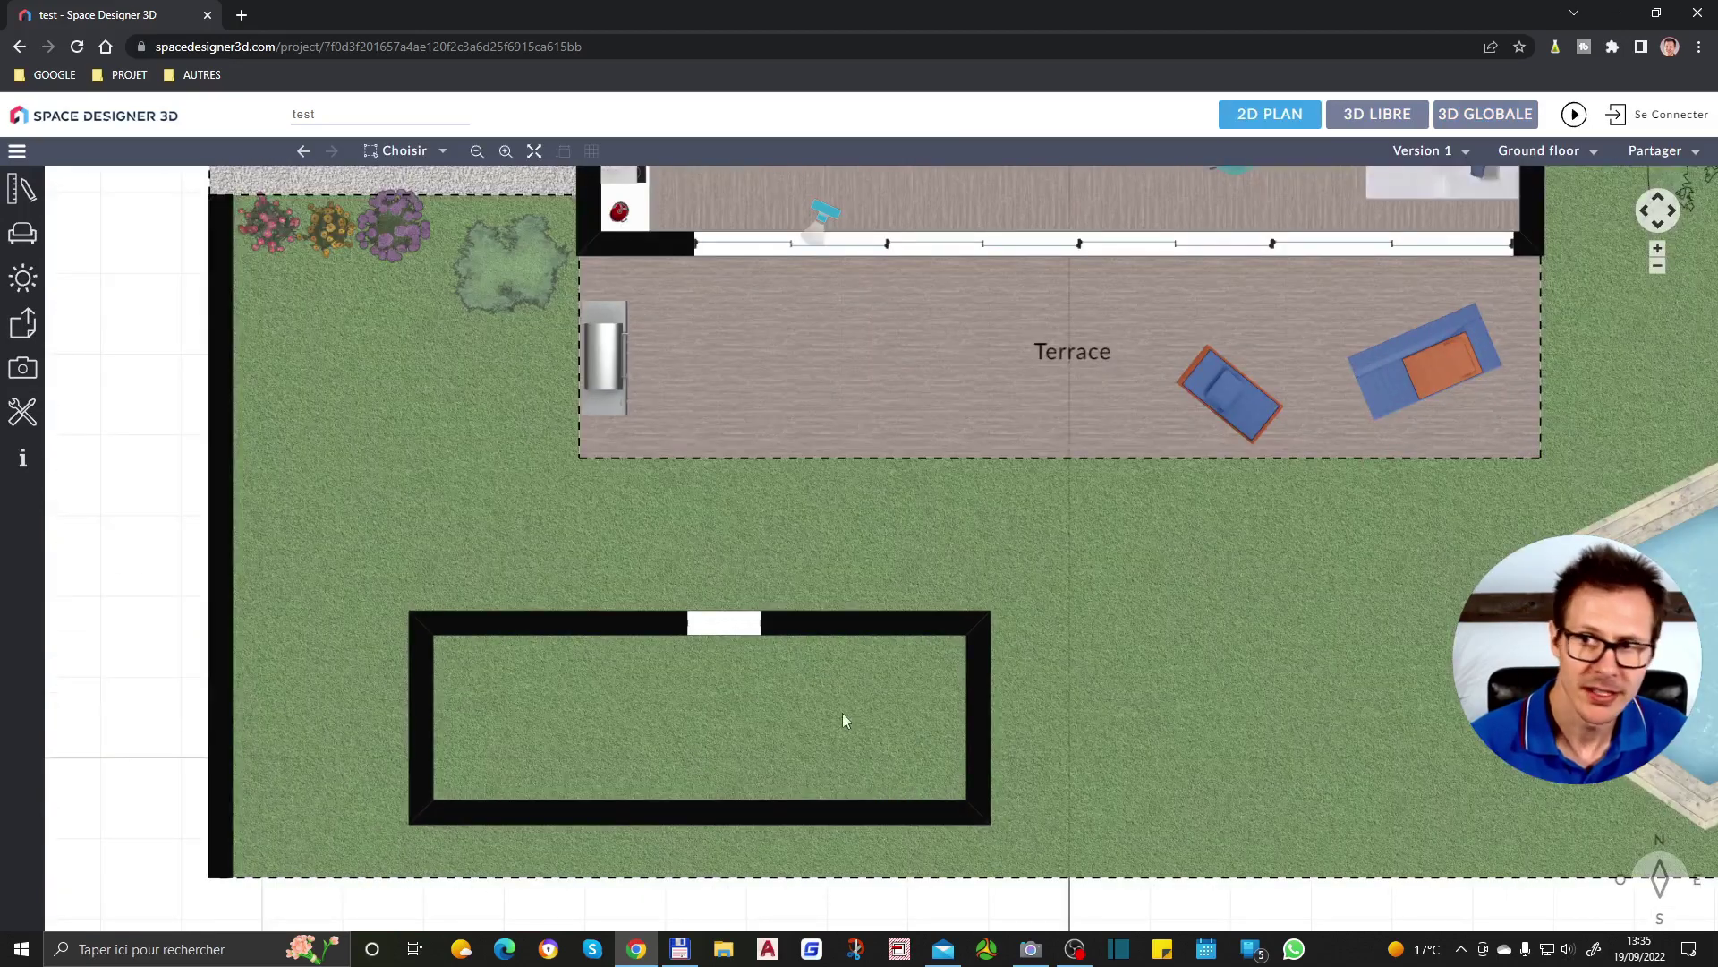
left_click(1486, 113)
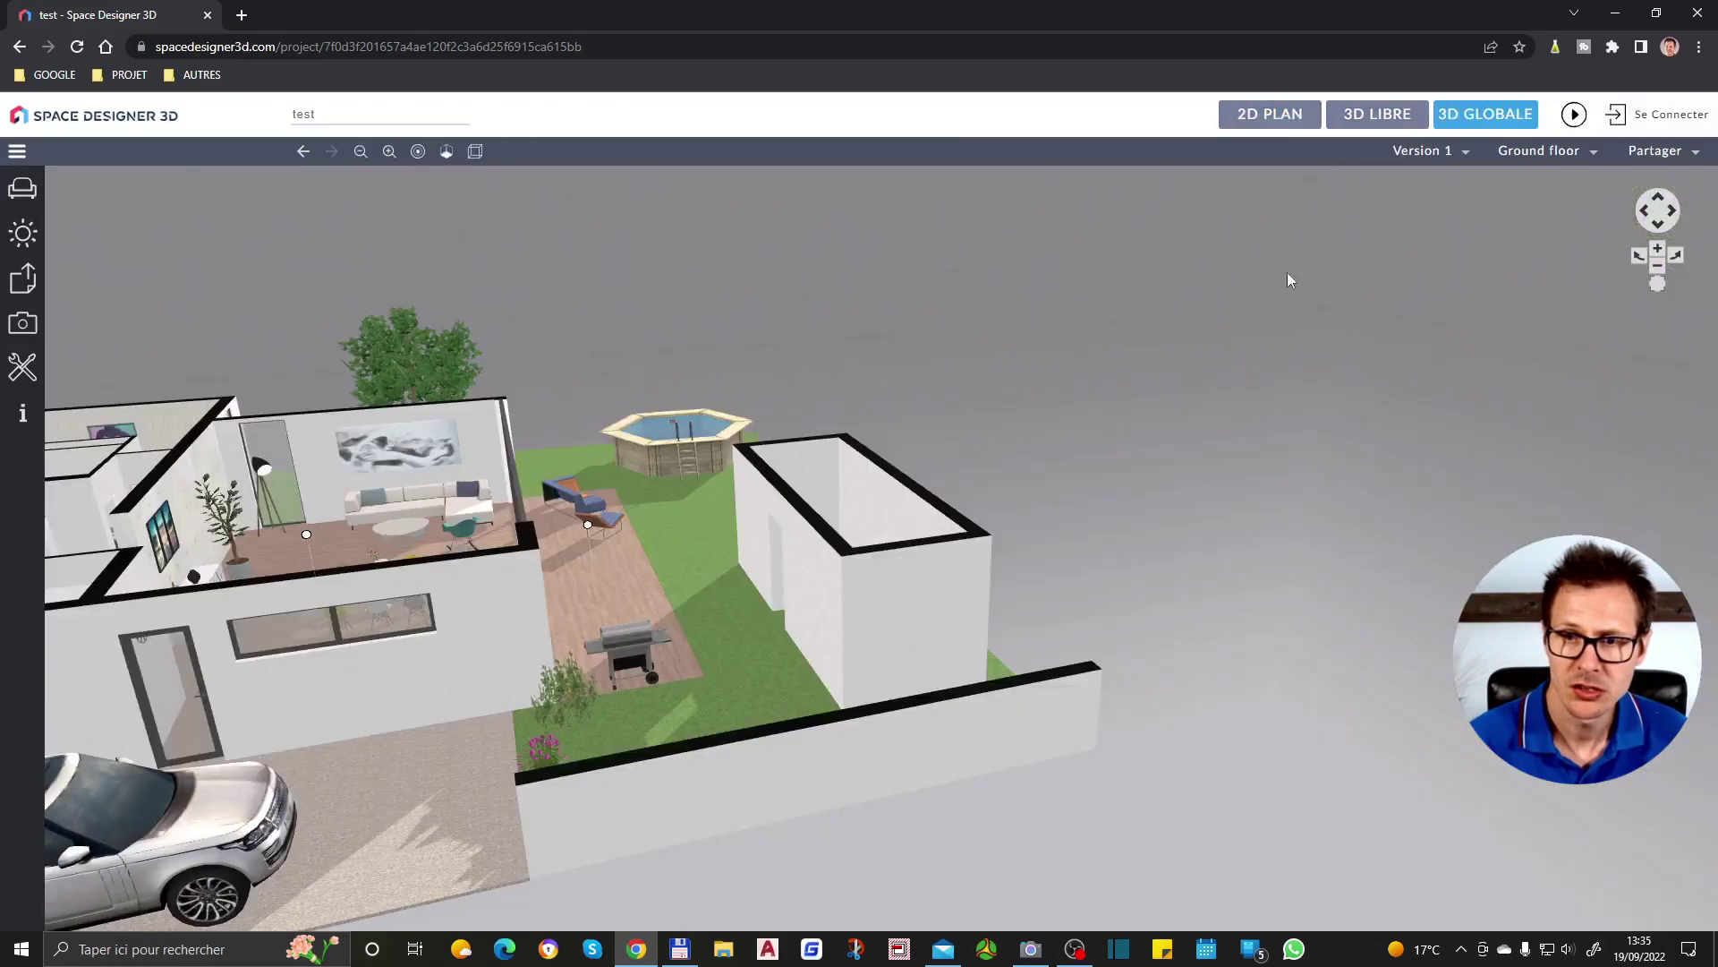
left_click_drag(630, 656, 723, 663)
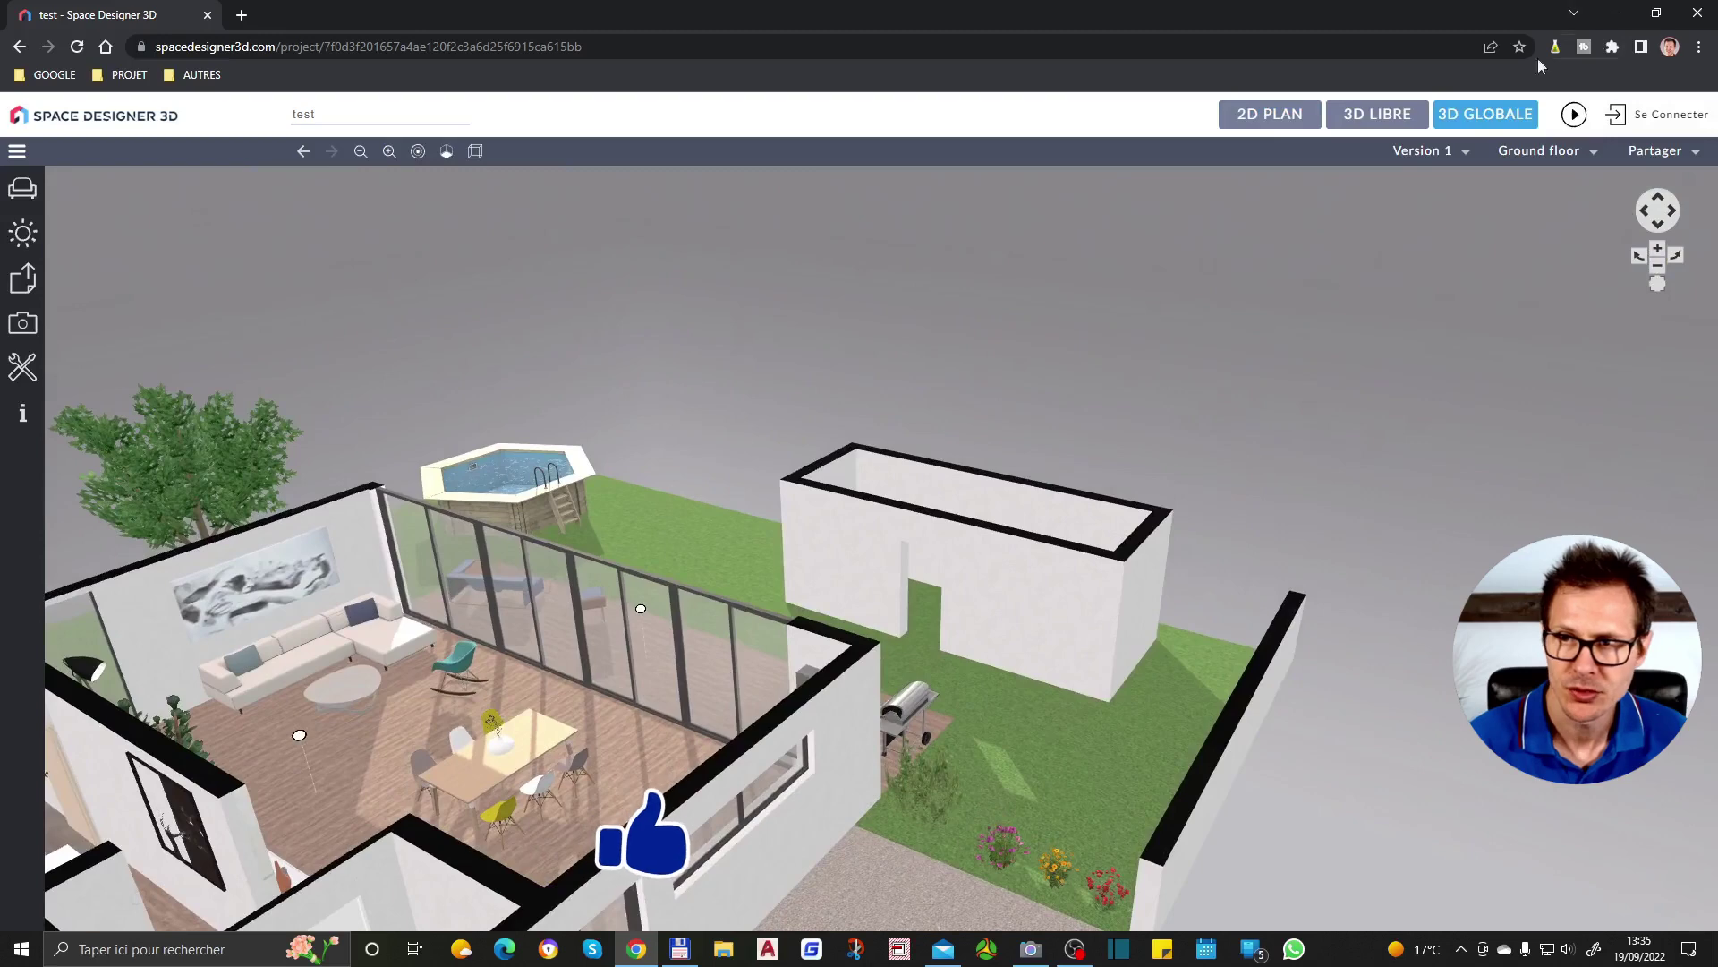
left_click(1270, 114)
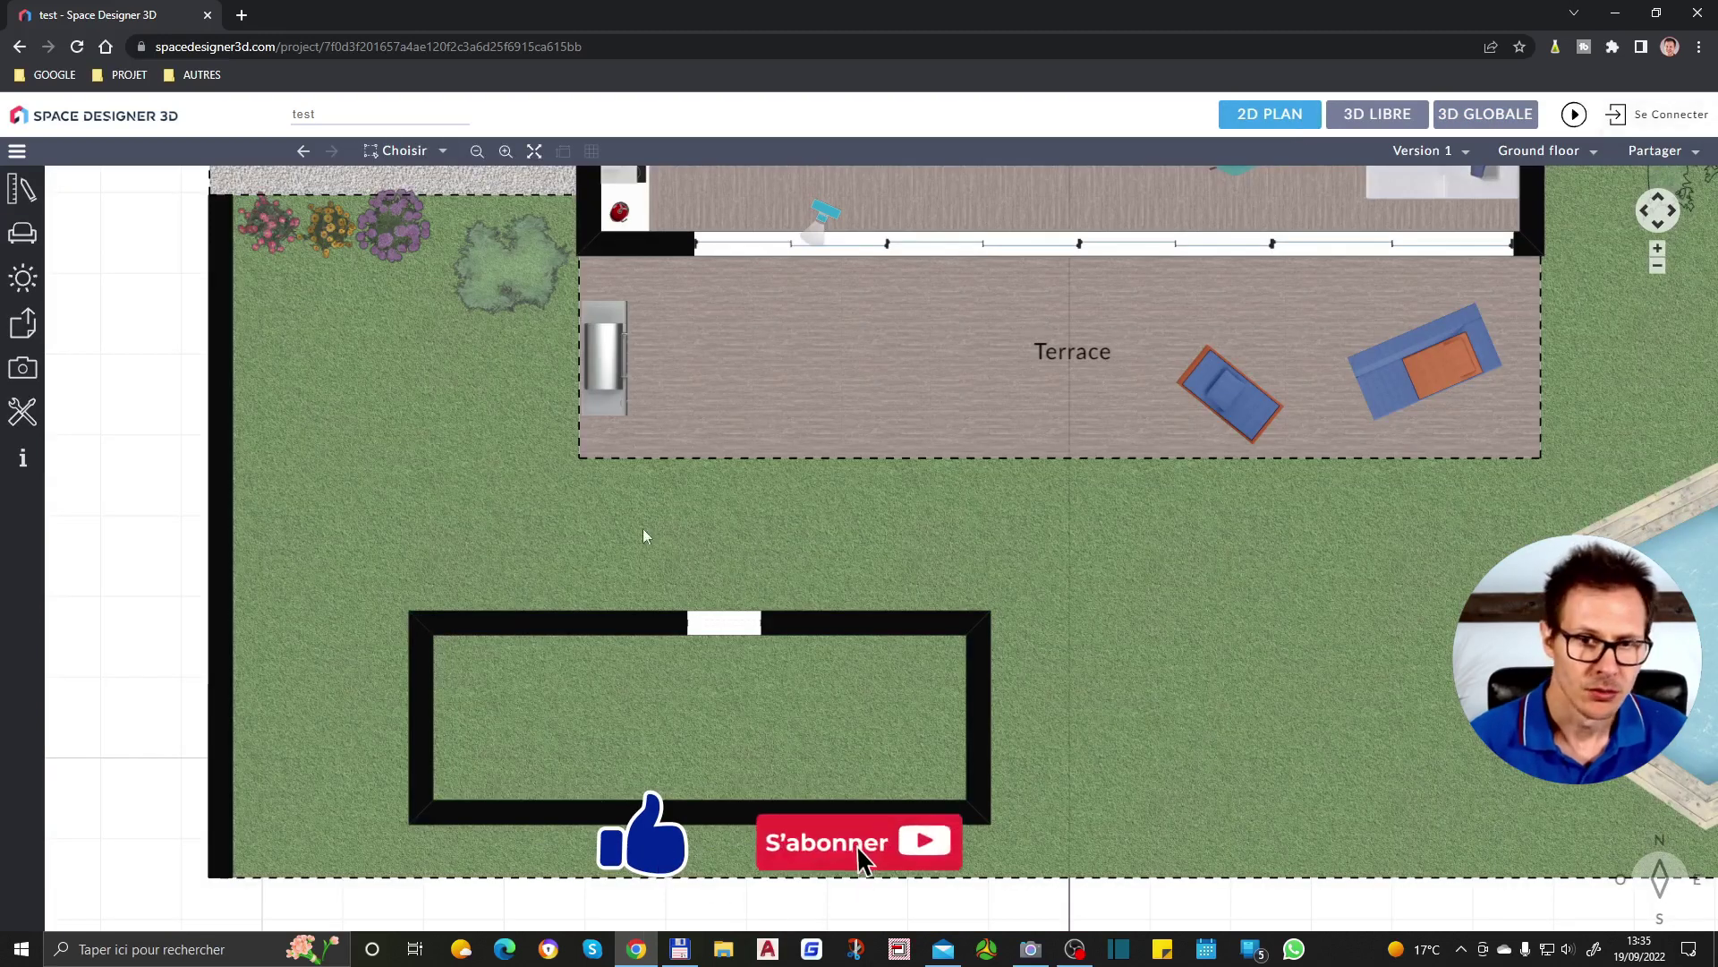
Trace a rectangular room along the garden room's walls in the 2D plan and select the room
left_click(27, 235)
left_click(22, 189)
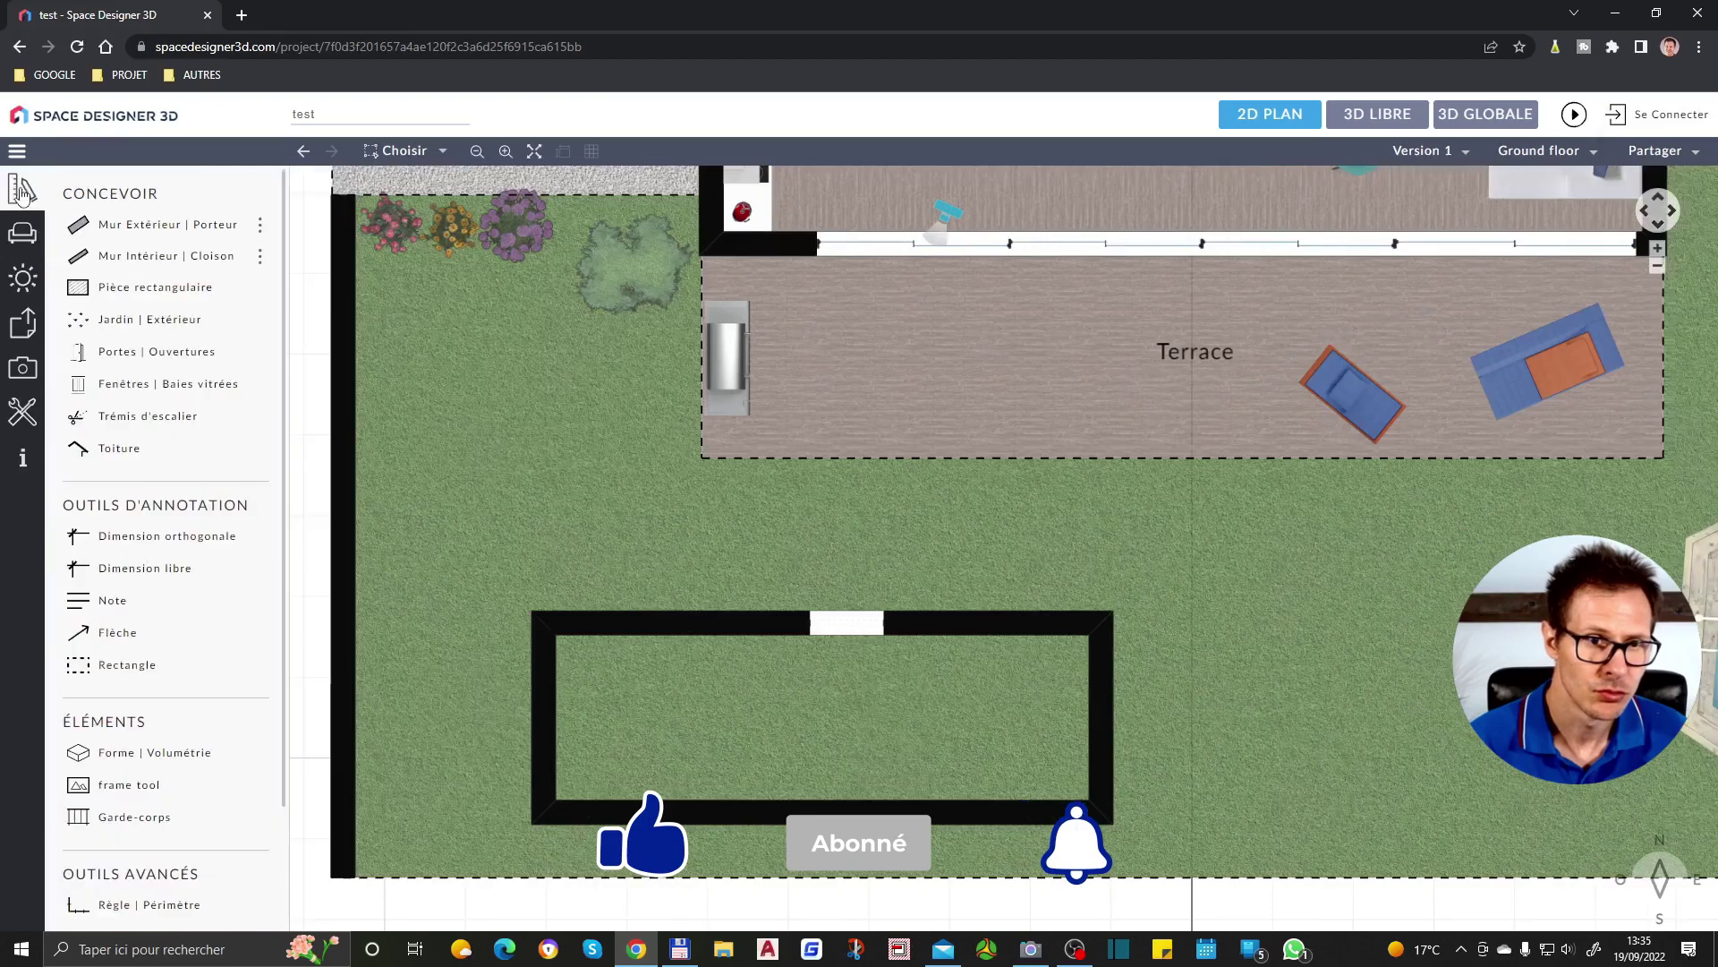
left_click(204, 293)
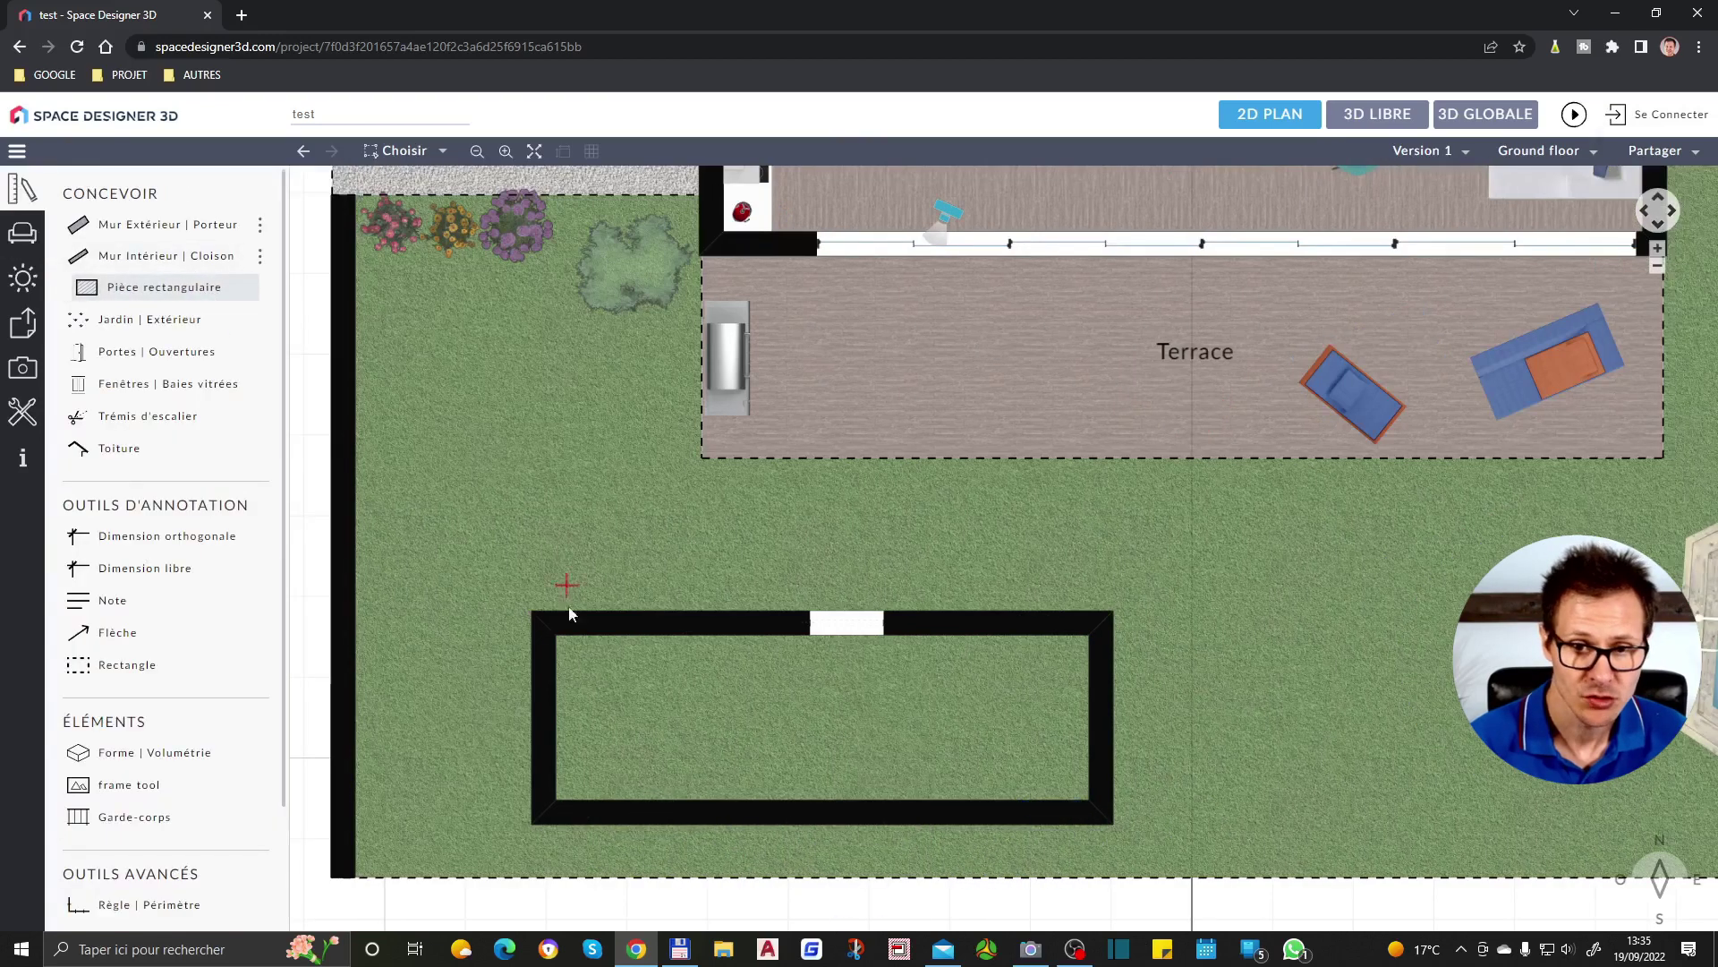
key("Escape")
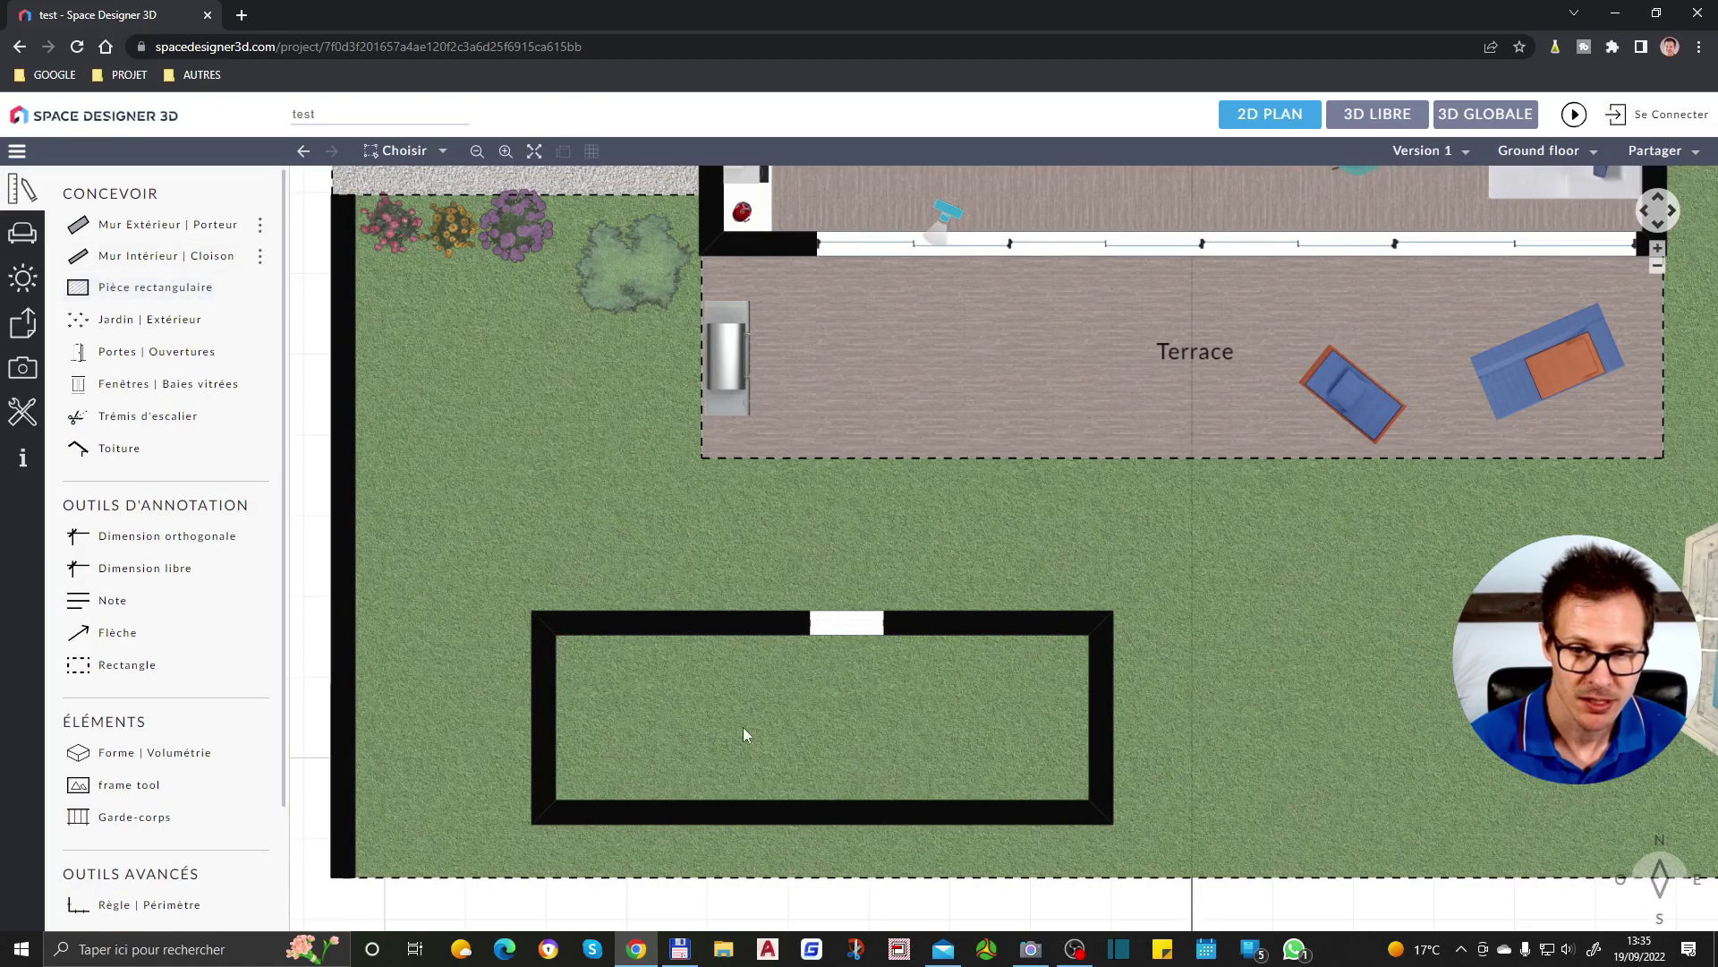
left_click(1088, 798)
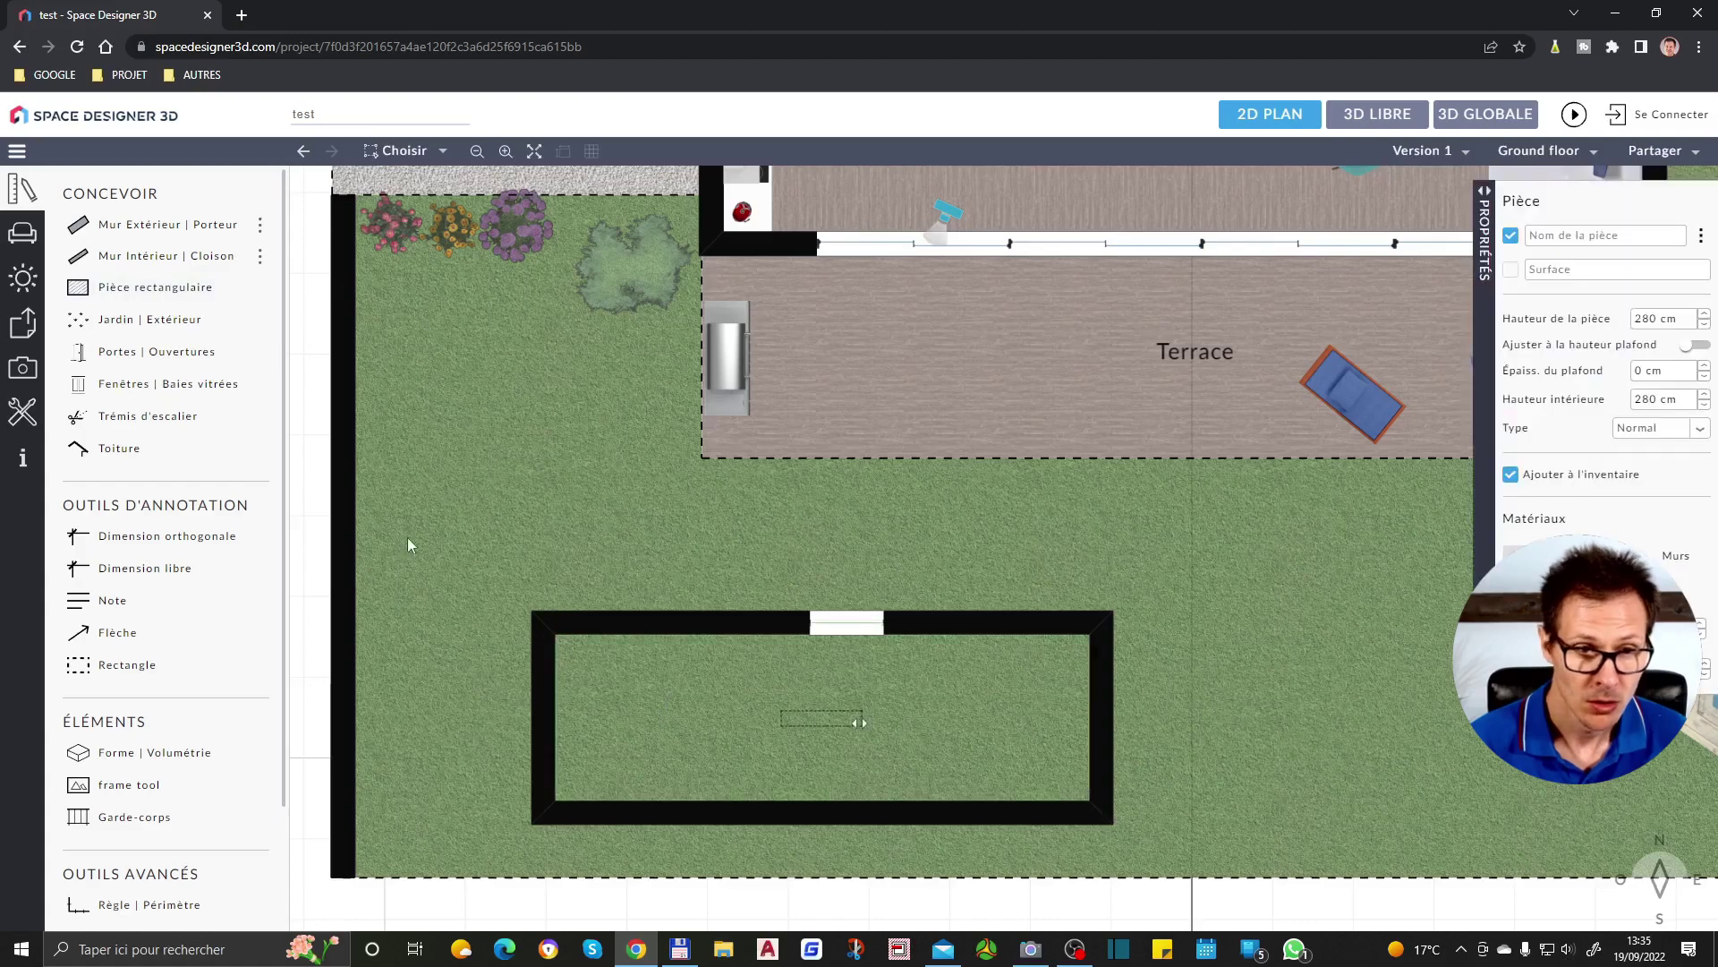
left_click(161, 286)
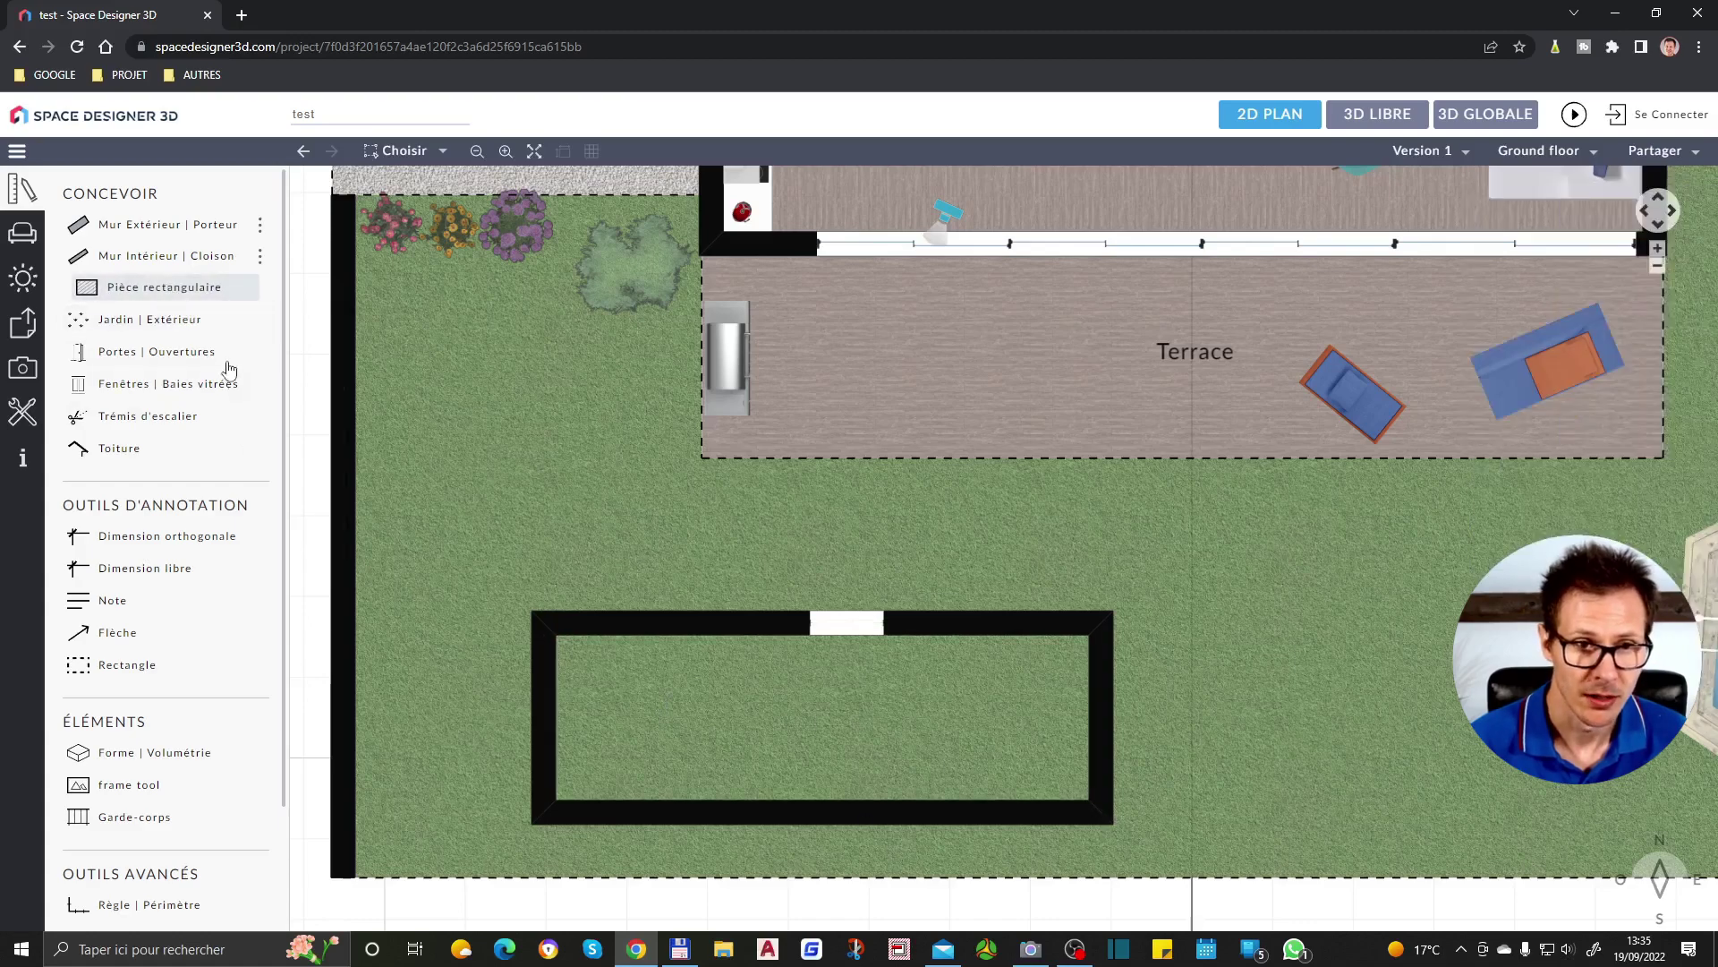
mouse_move(556, 637)
left_mouse_down()
mouse_move(727, 768)
mouse_move(1103, 815)
left_mouse_up()
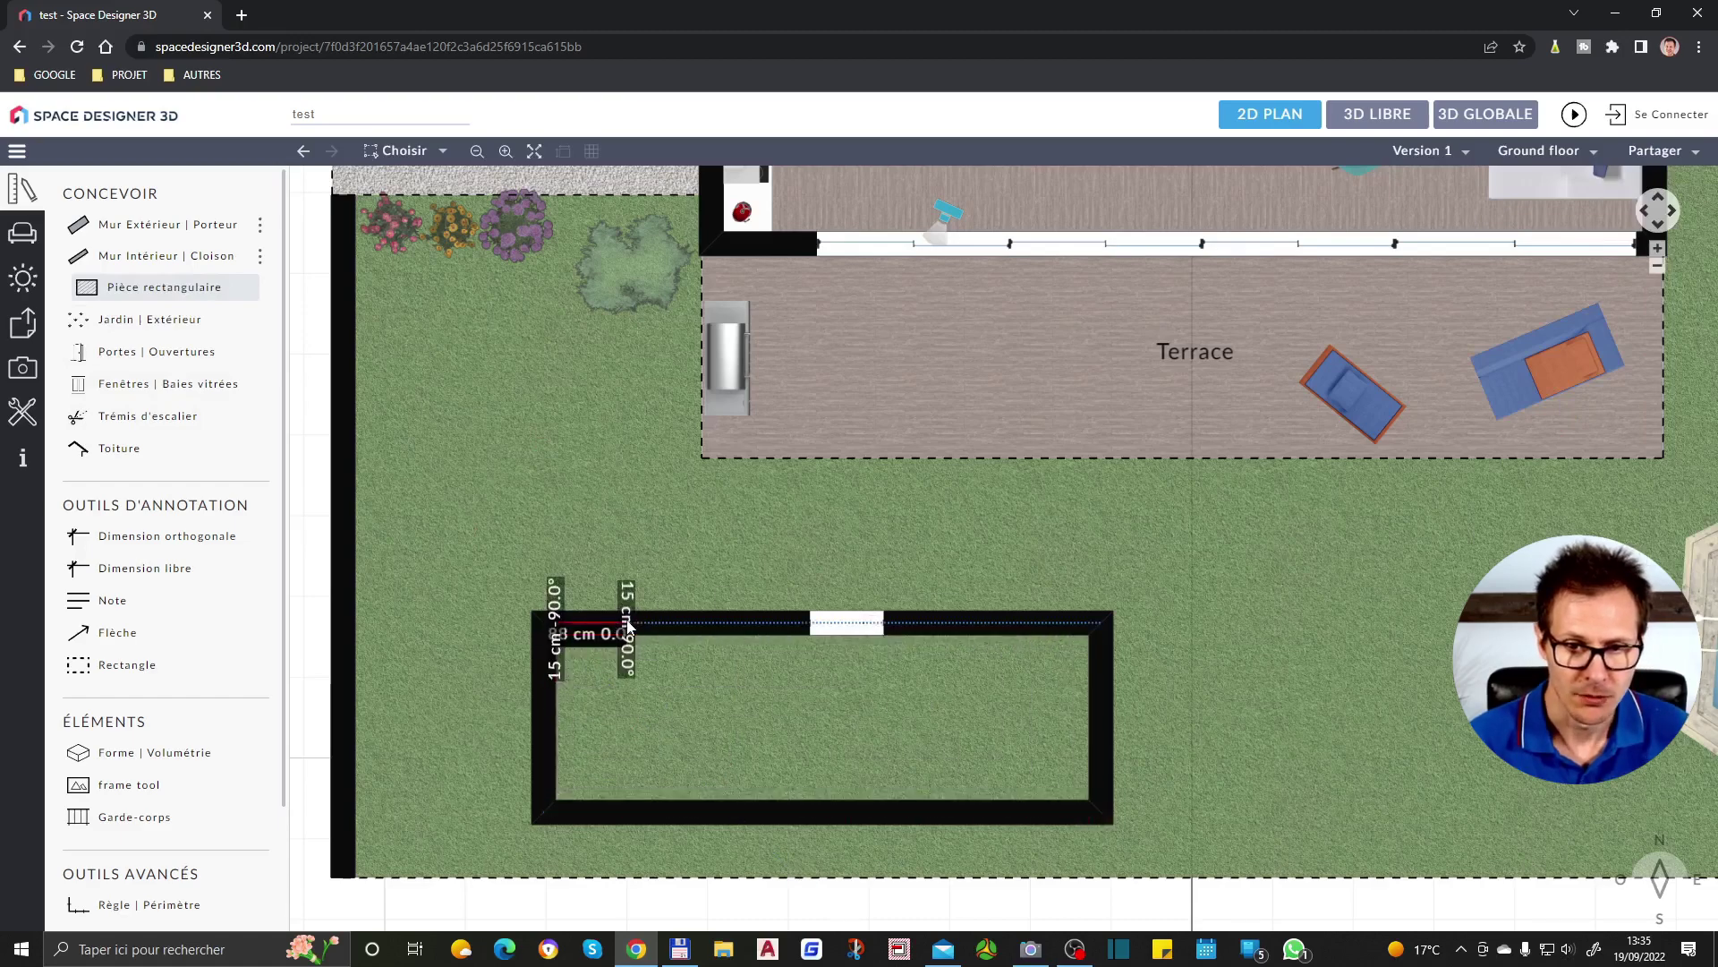
left_click(179, 287)
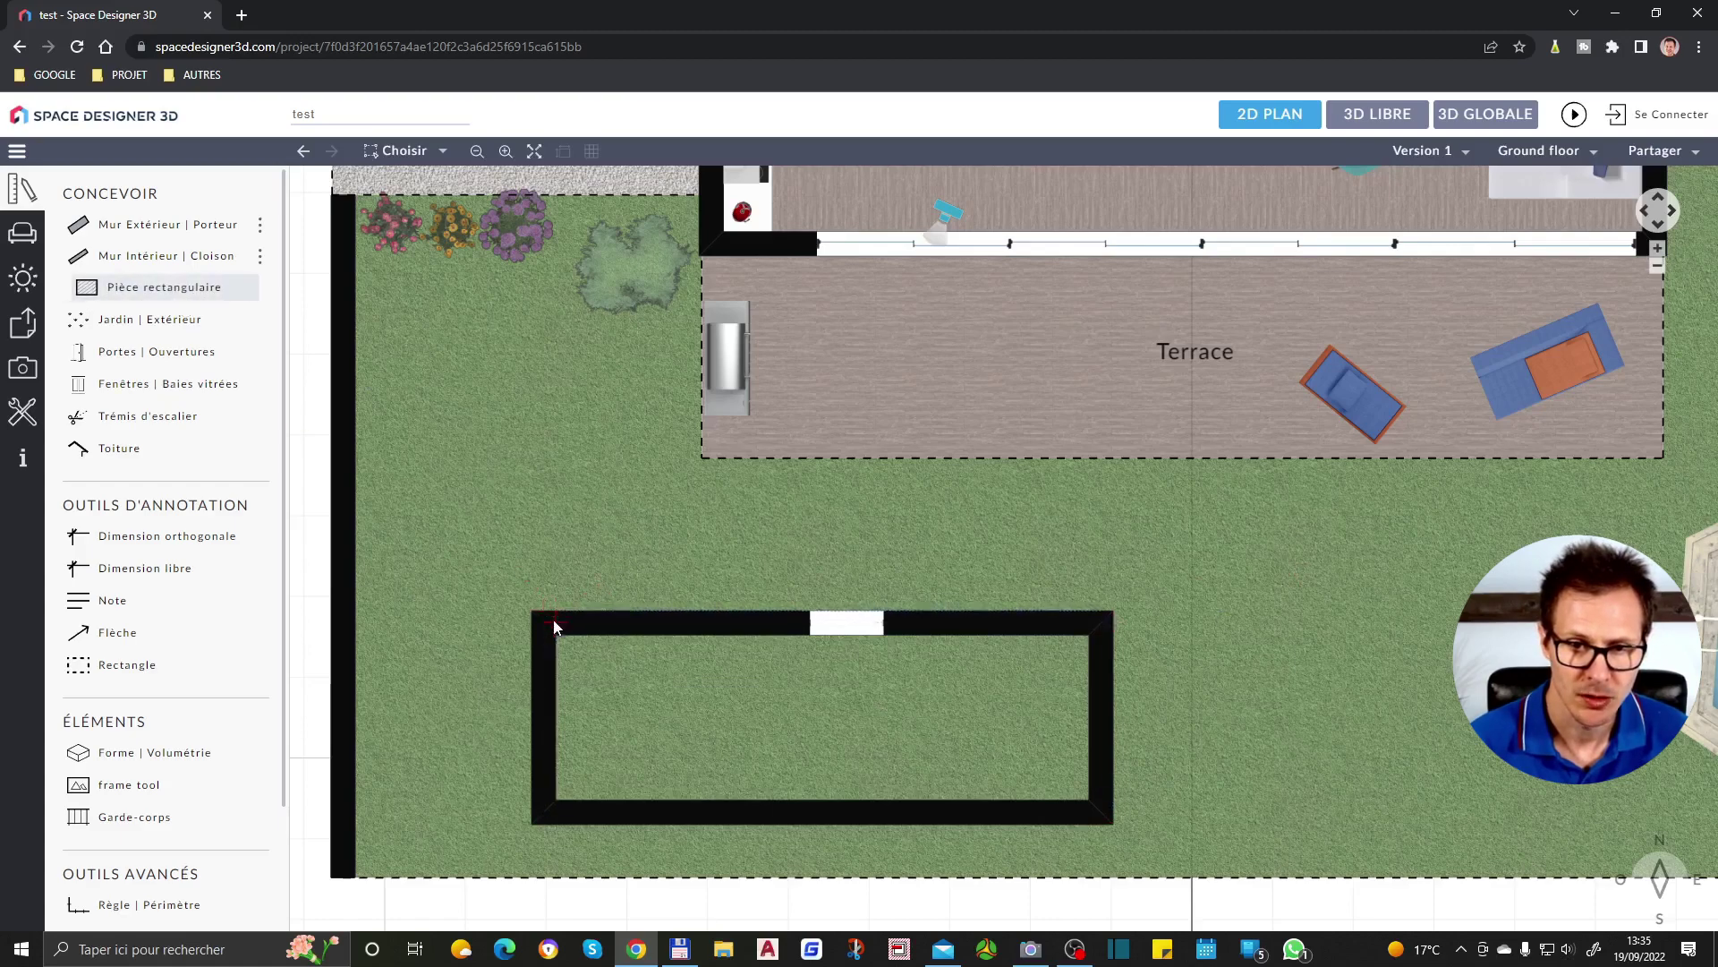
left_click_drag(541, 624, 1103, 818)
left_click(1111, 747)
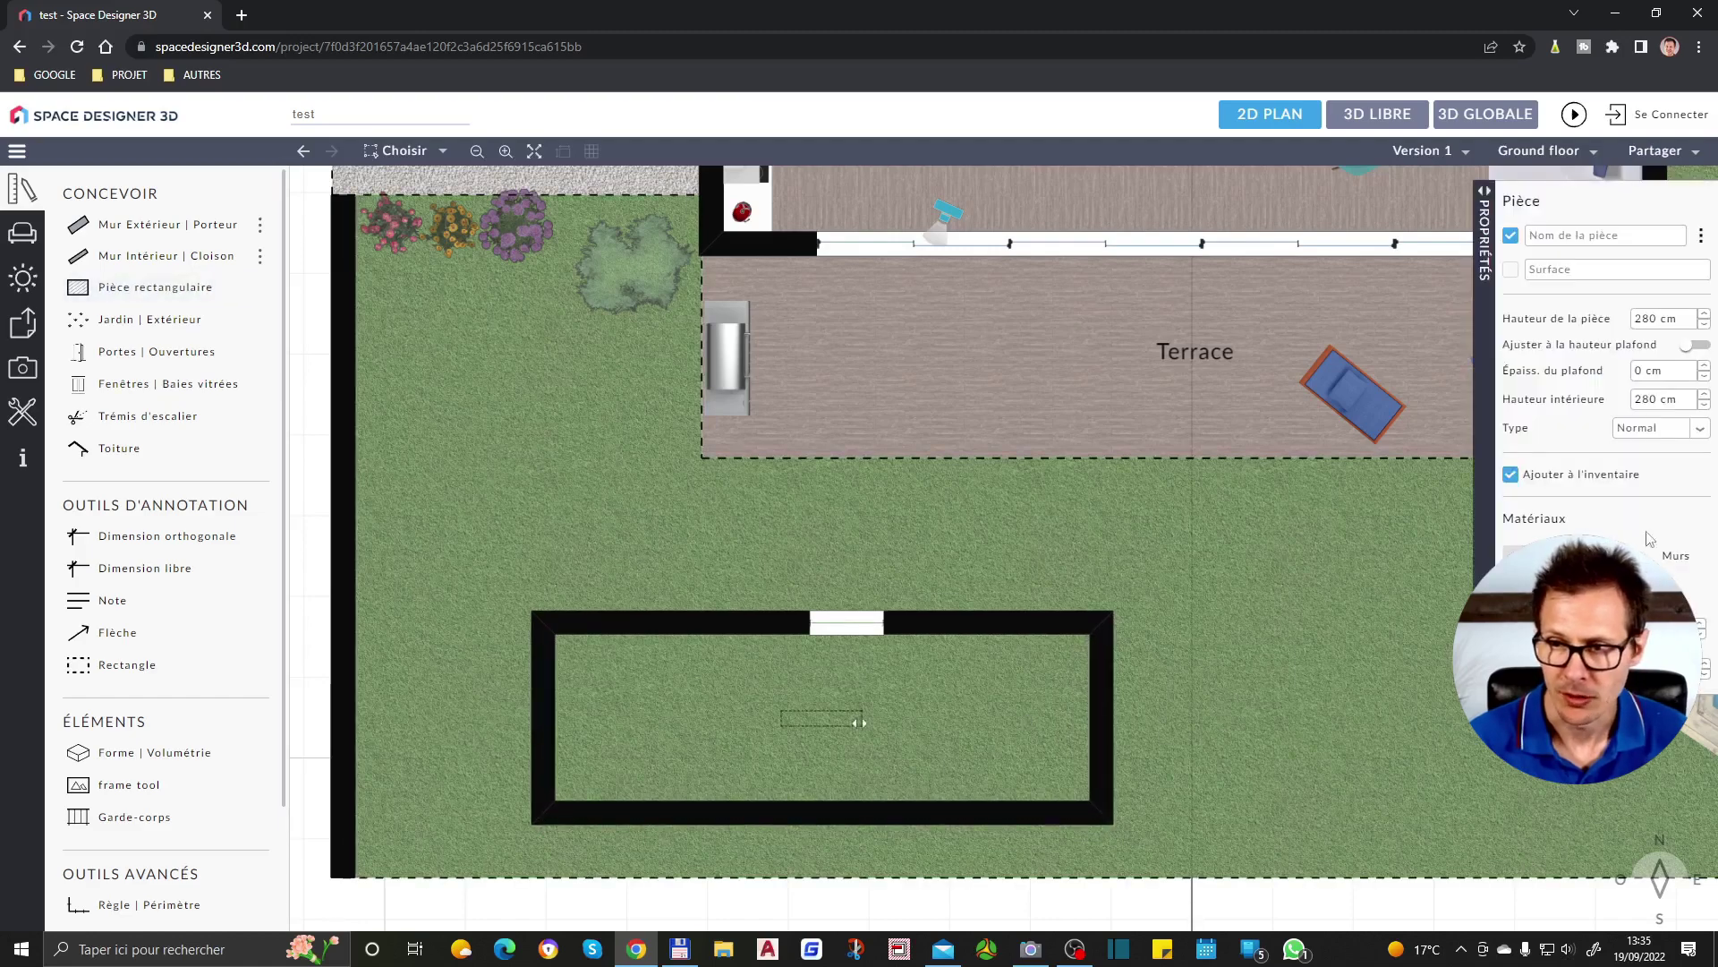
Apply a light grey square tile from the Carrelages materials to the garden room's floor
double_click(859, 723)
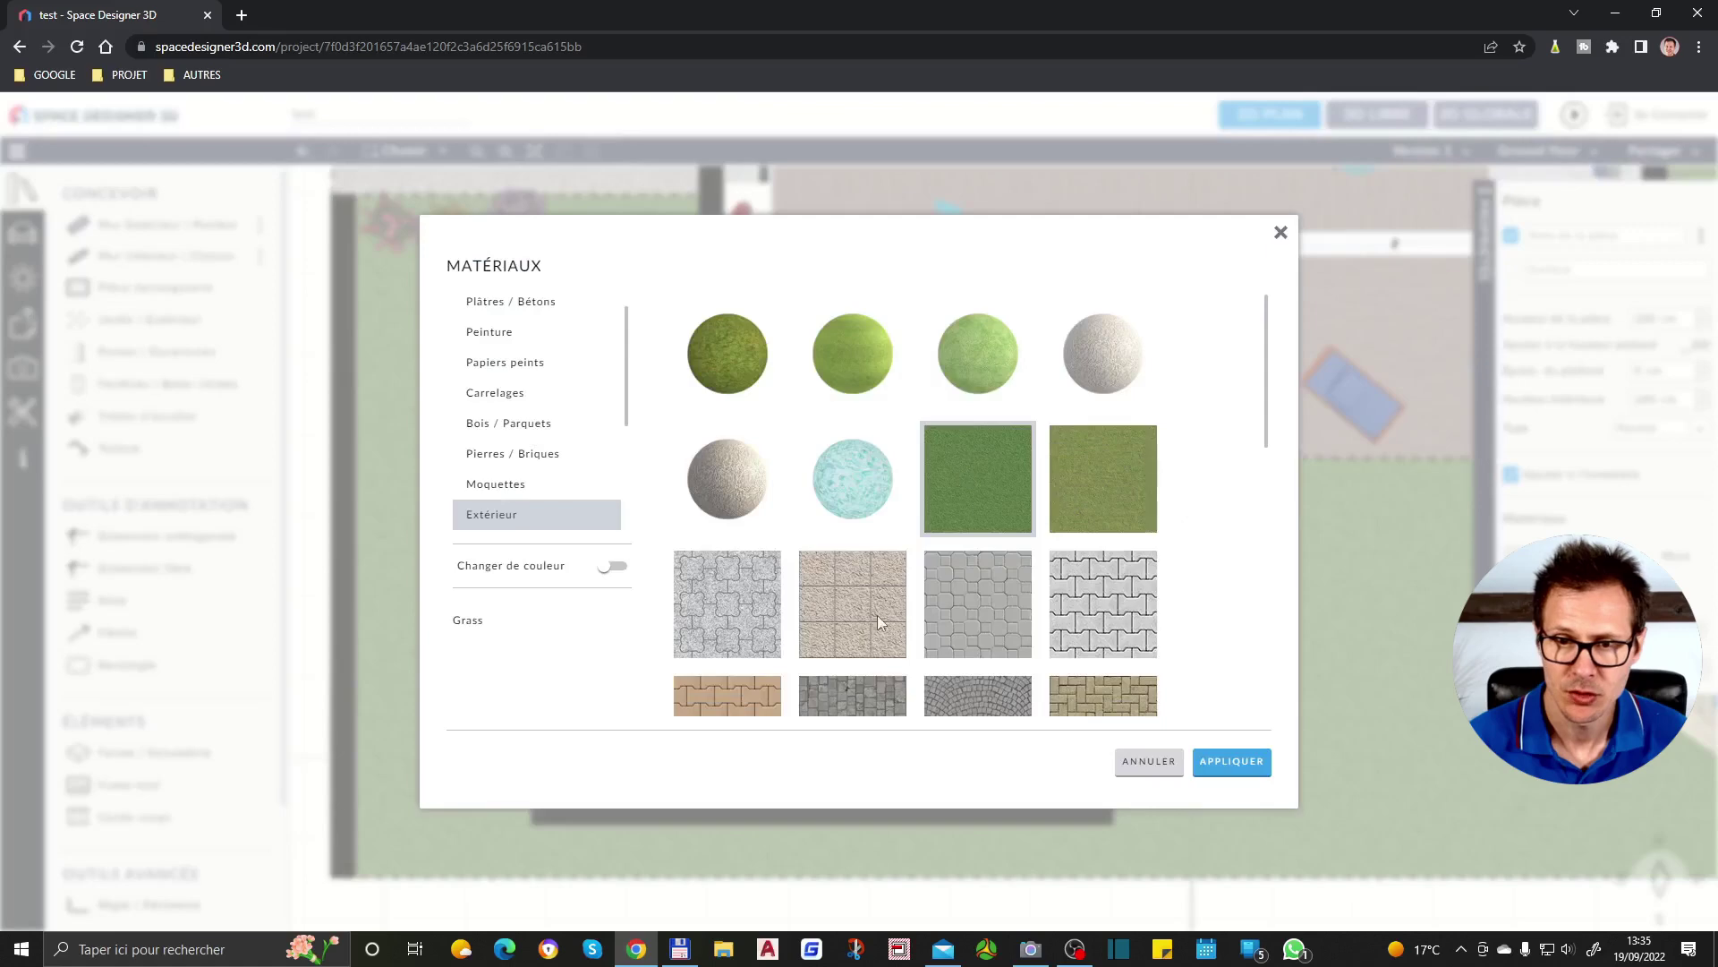
scroll(895, 612, "down", 10)
scroll(948, 591, "up", 6)
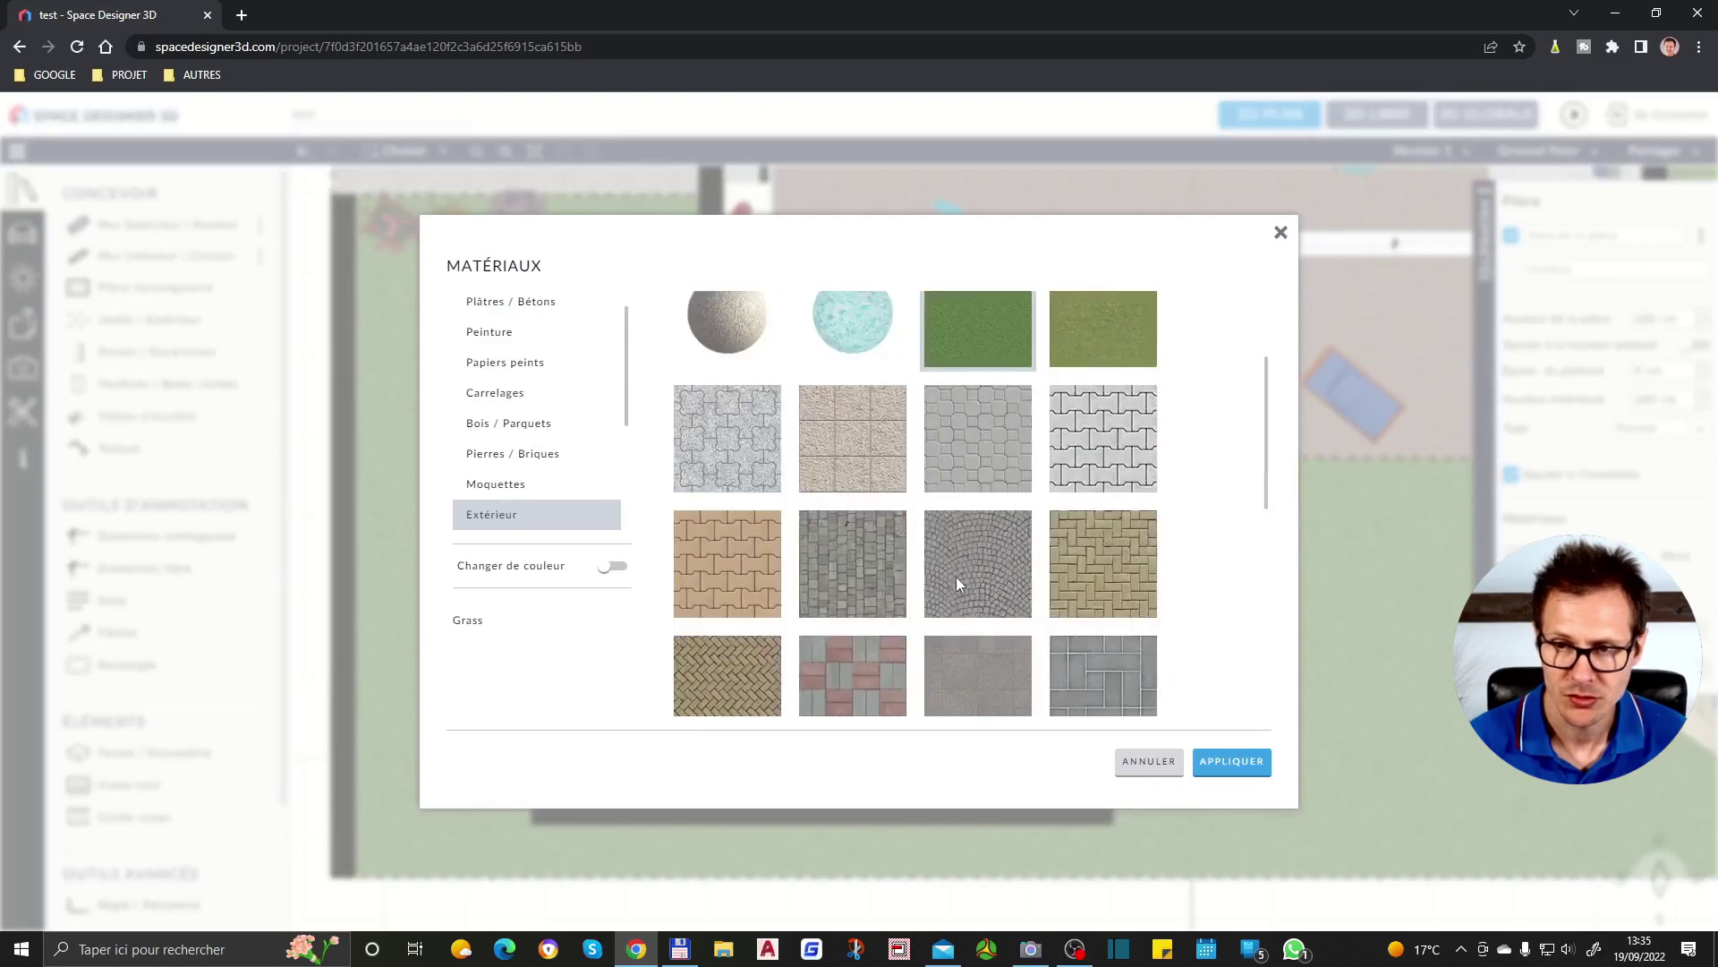
scroll(915, 481, "up", 2)
scroll(988, 530, "down", 3)
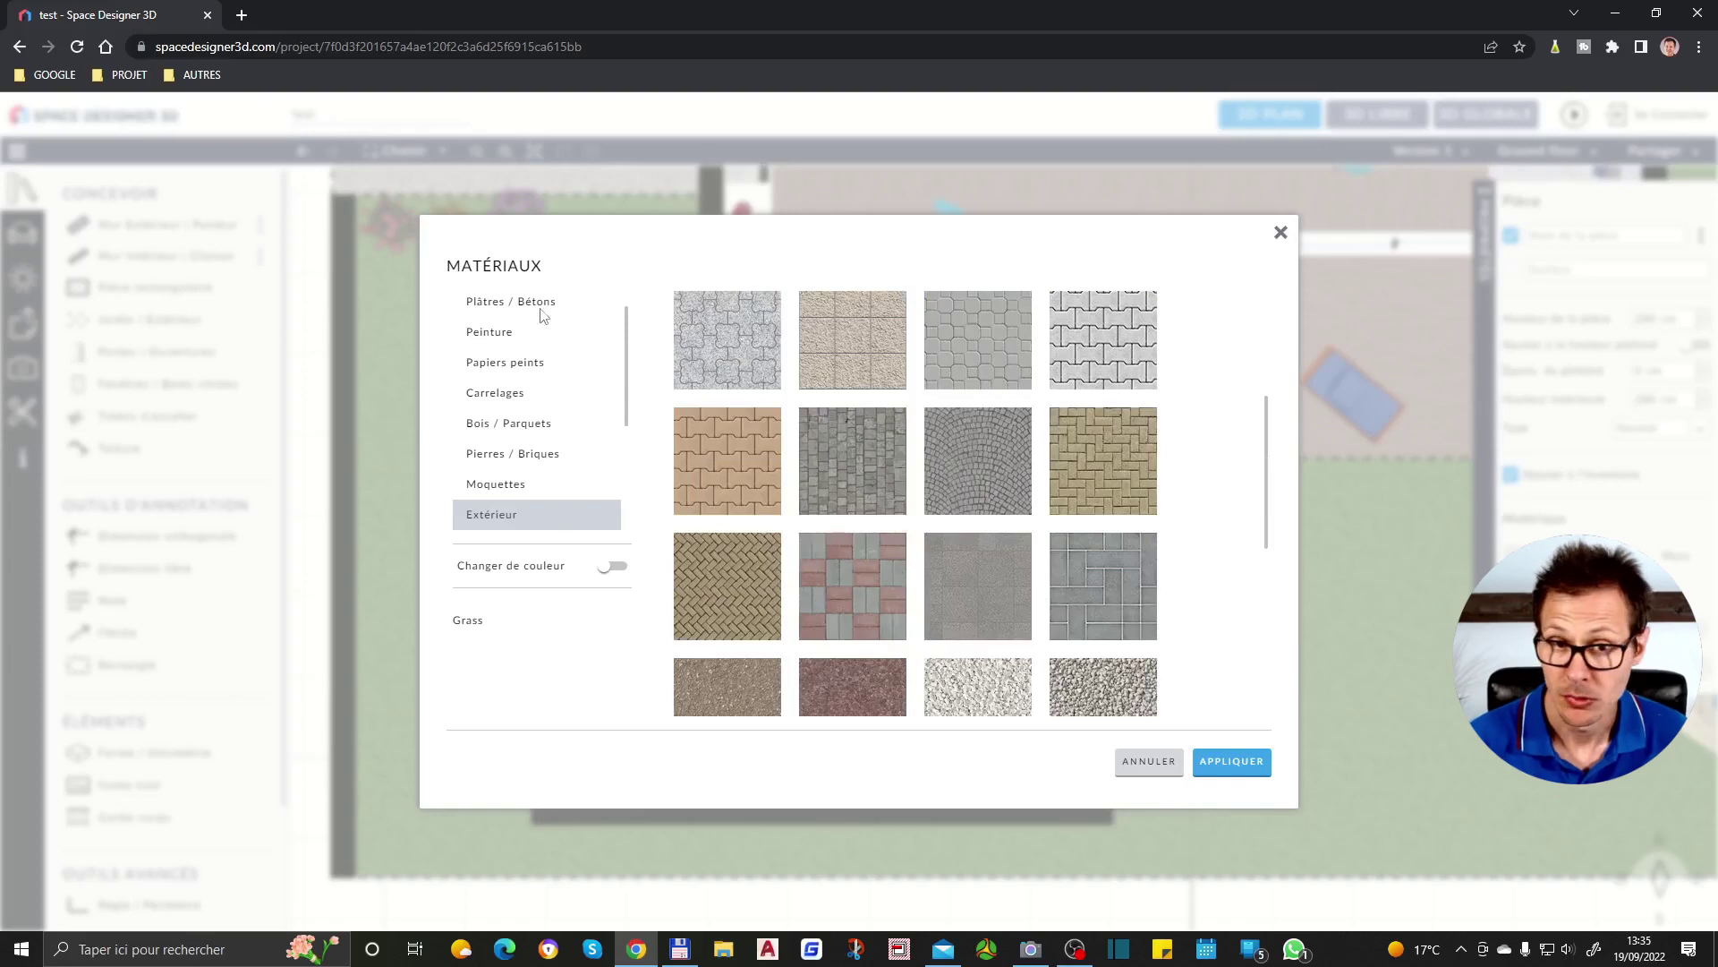
left_click(507, 397)
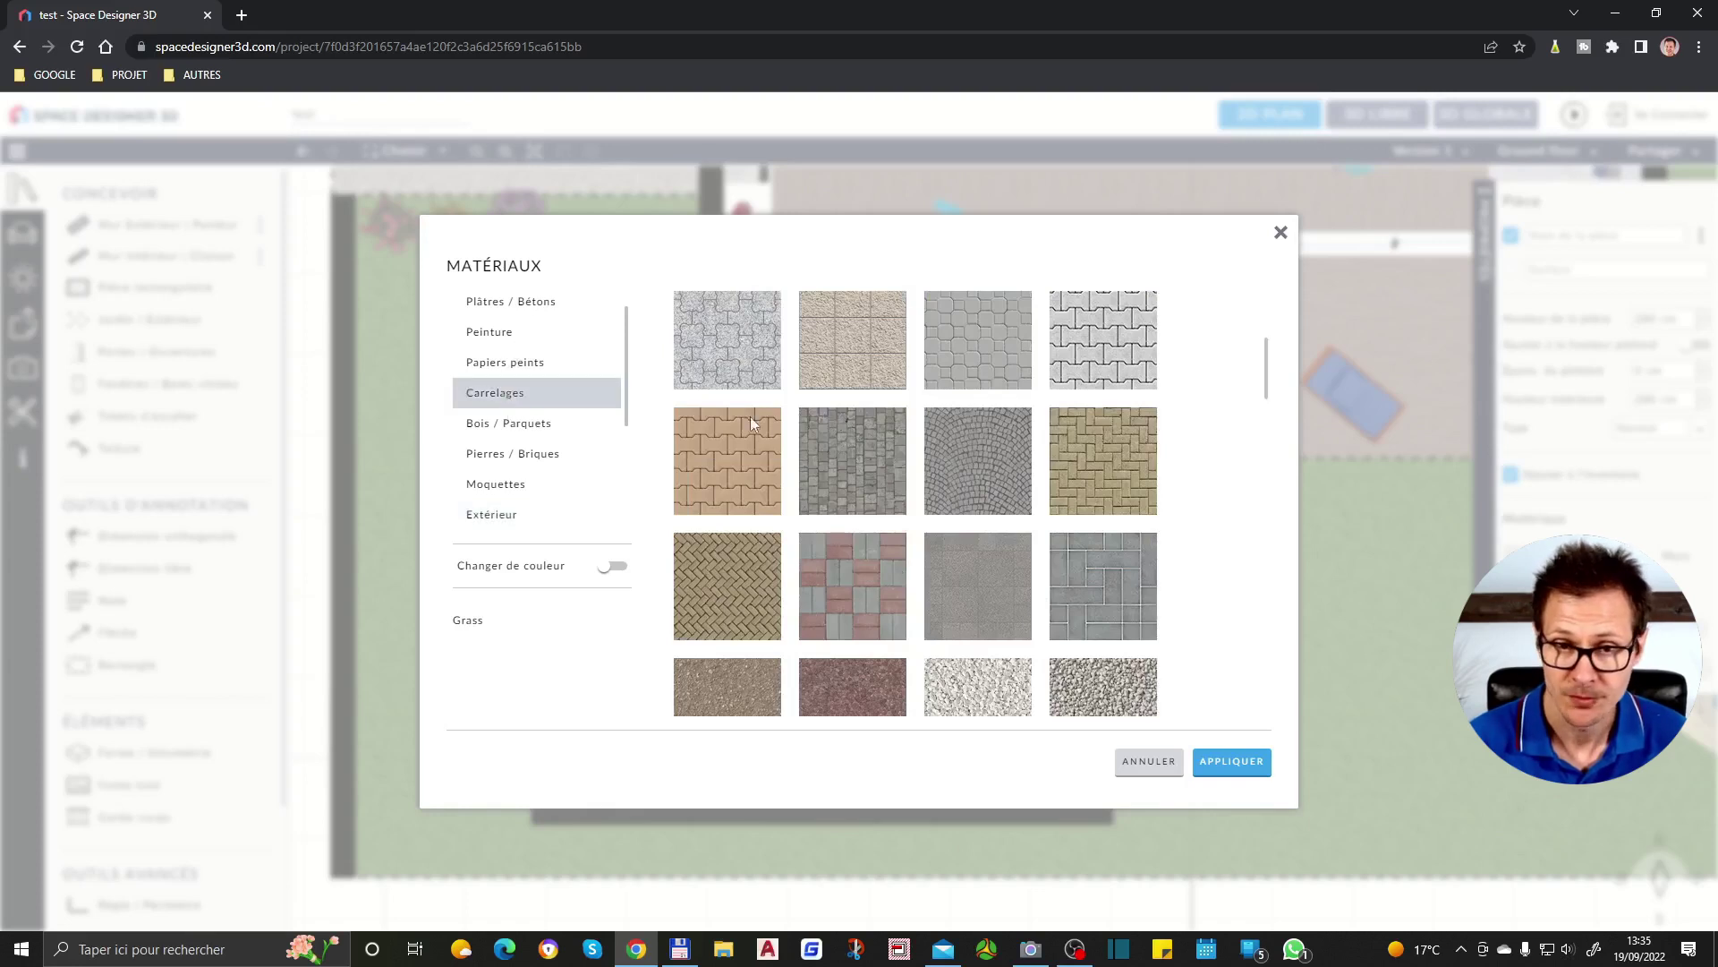
left_click(851, 350)
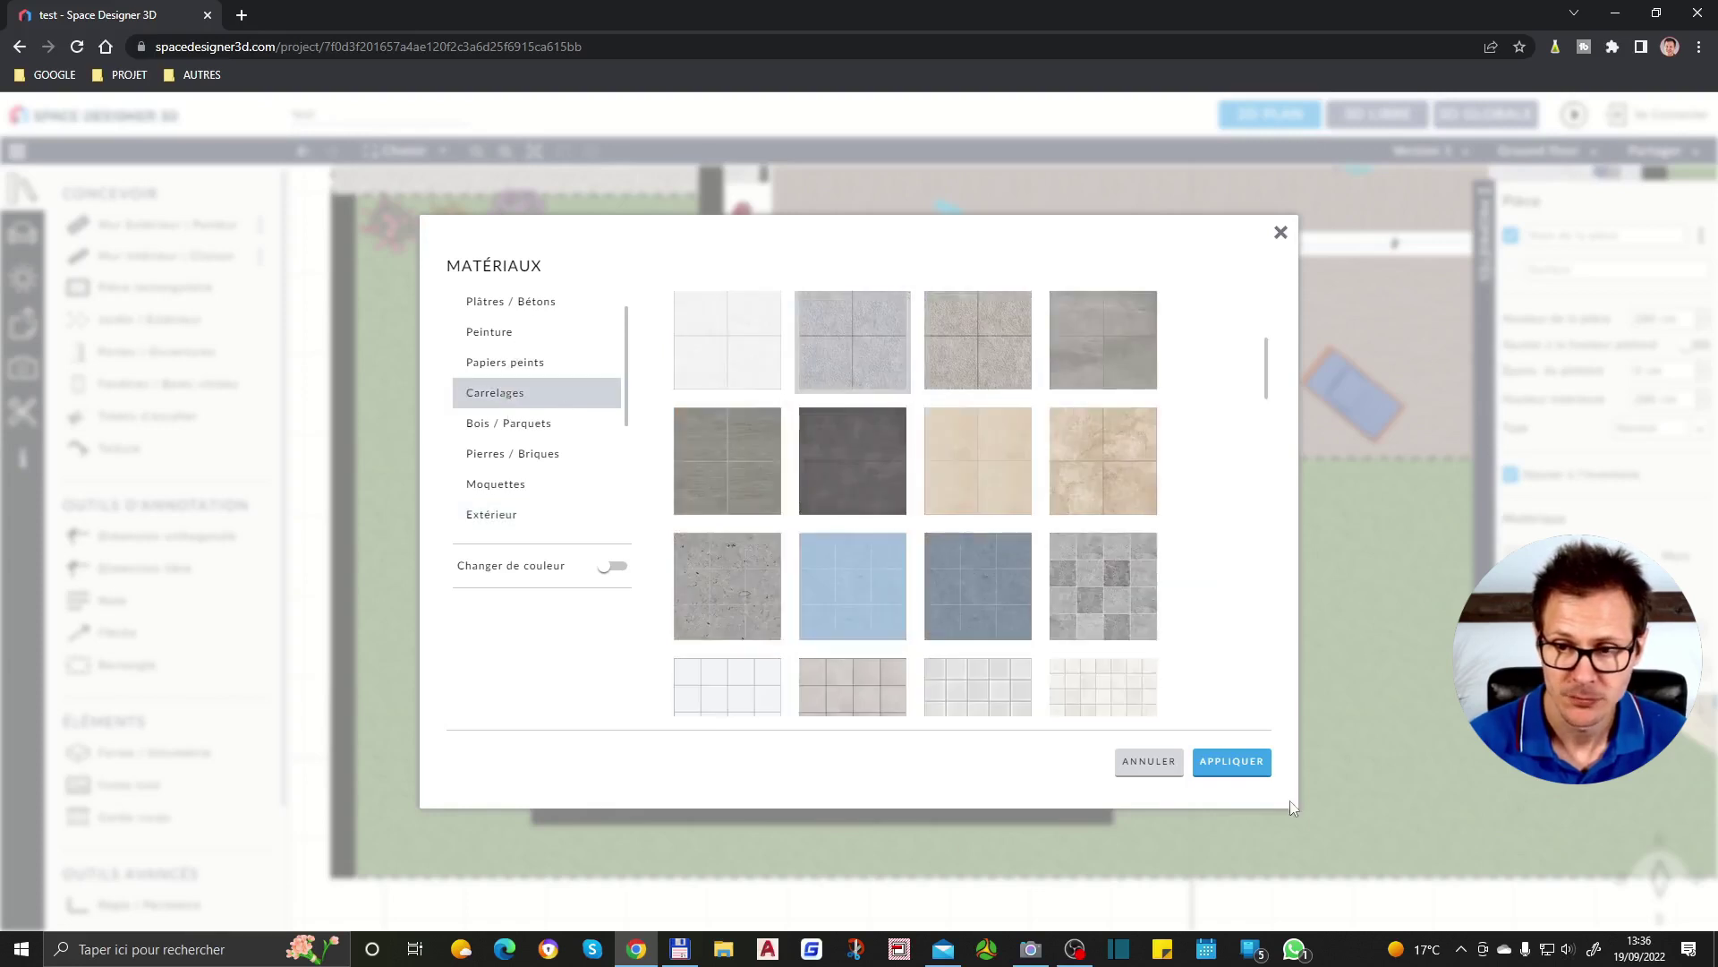
left_click(1234, 764)
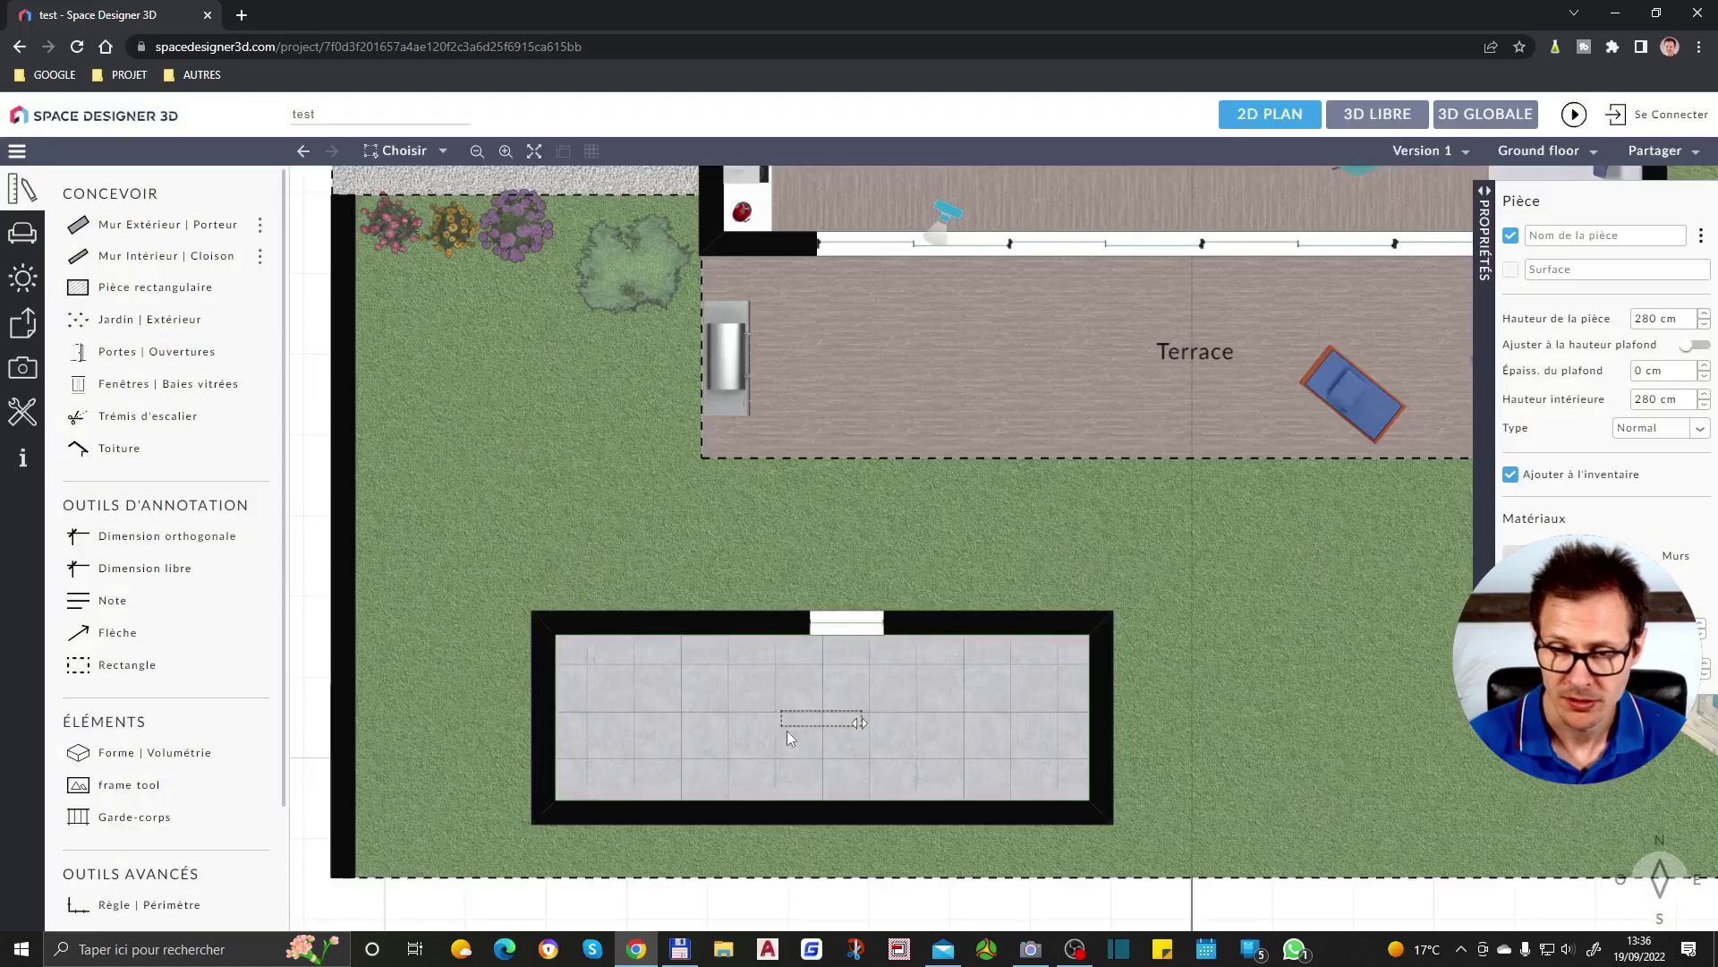
Check the tiled garden room in the global 3D view and the 2D plan, ending in global 3D
left_click(1508, 121)
left_click_drag(1050, 641, 958, 687)
left_click(1271, 116)
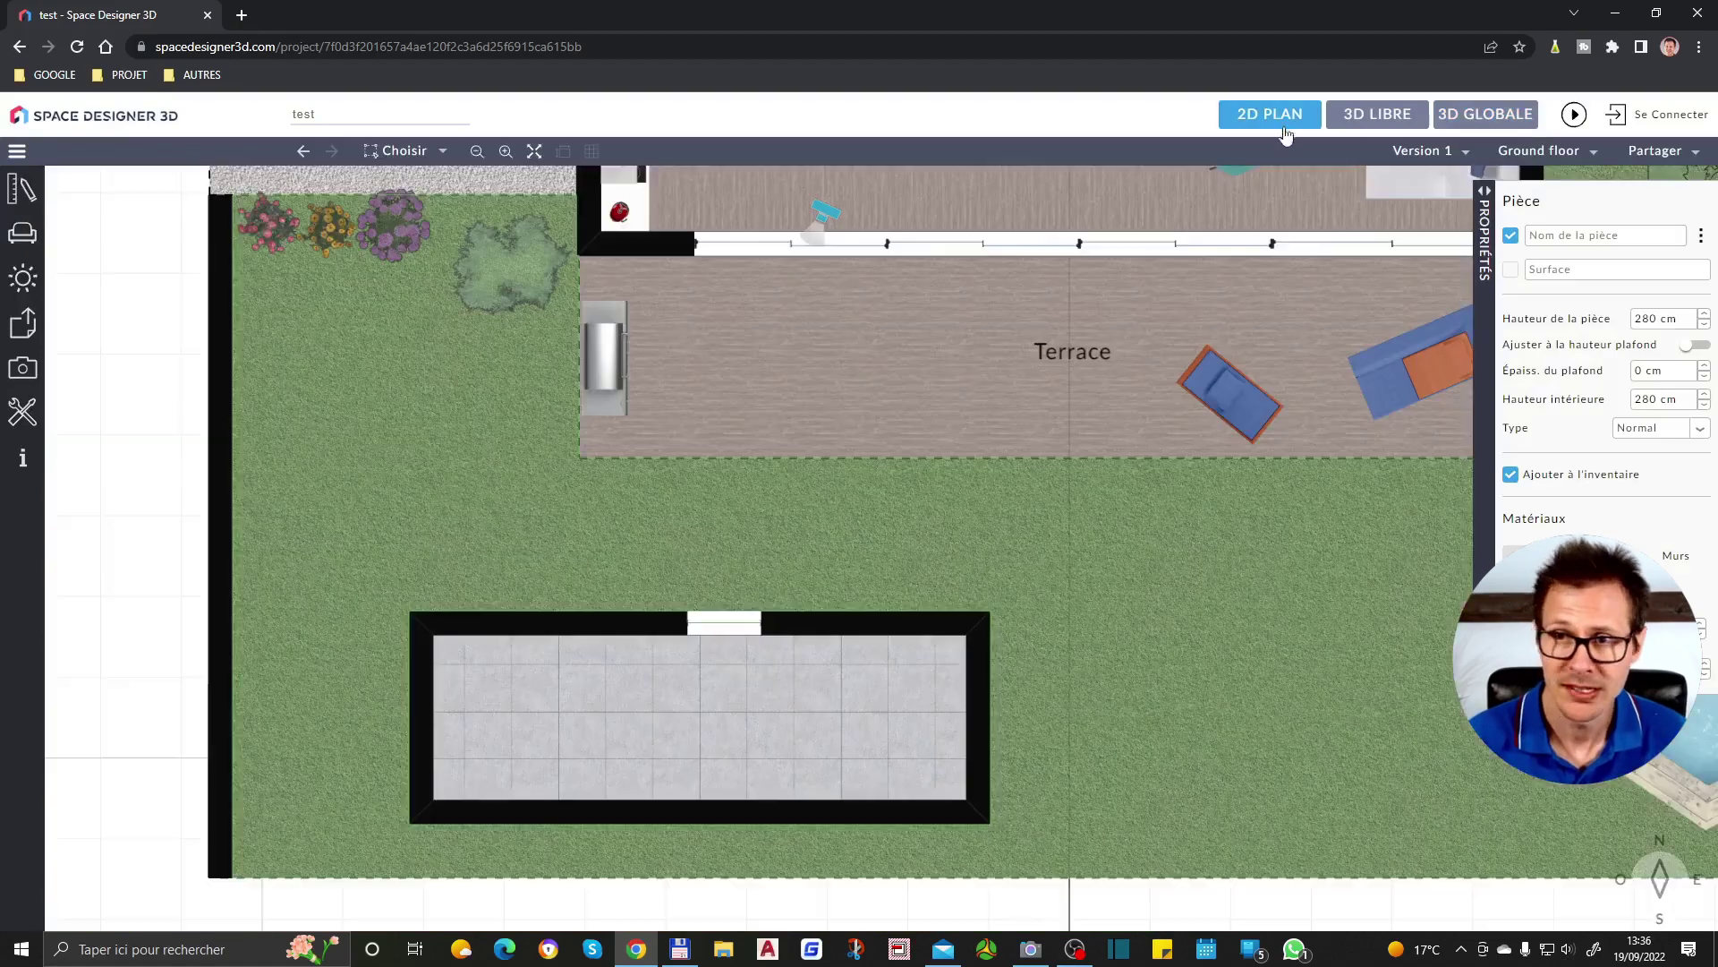
left_click(23, 191)
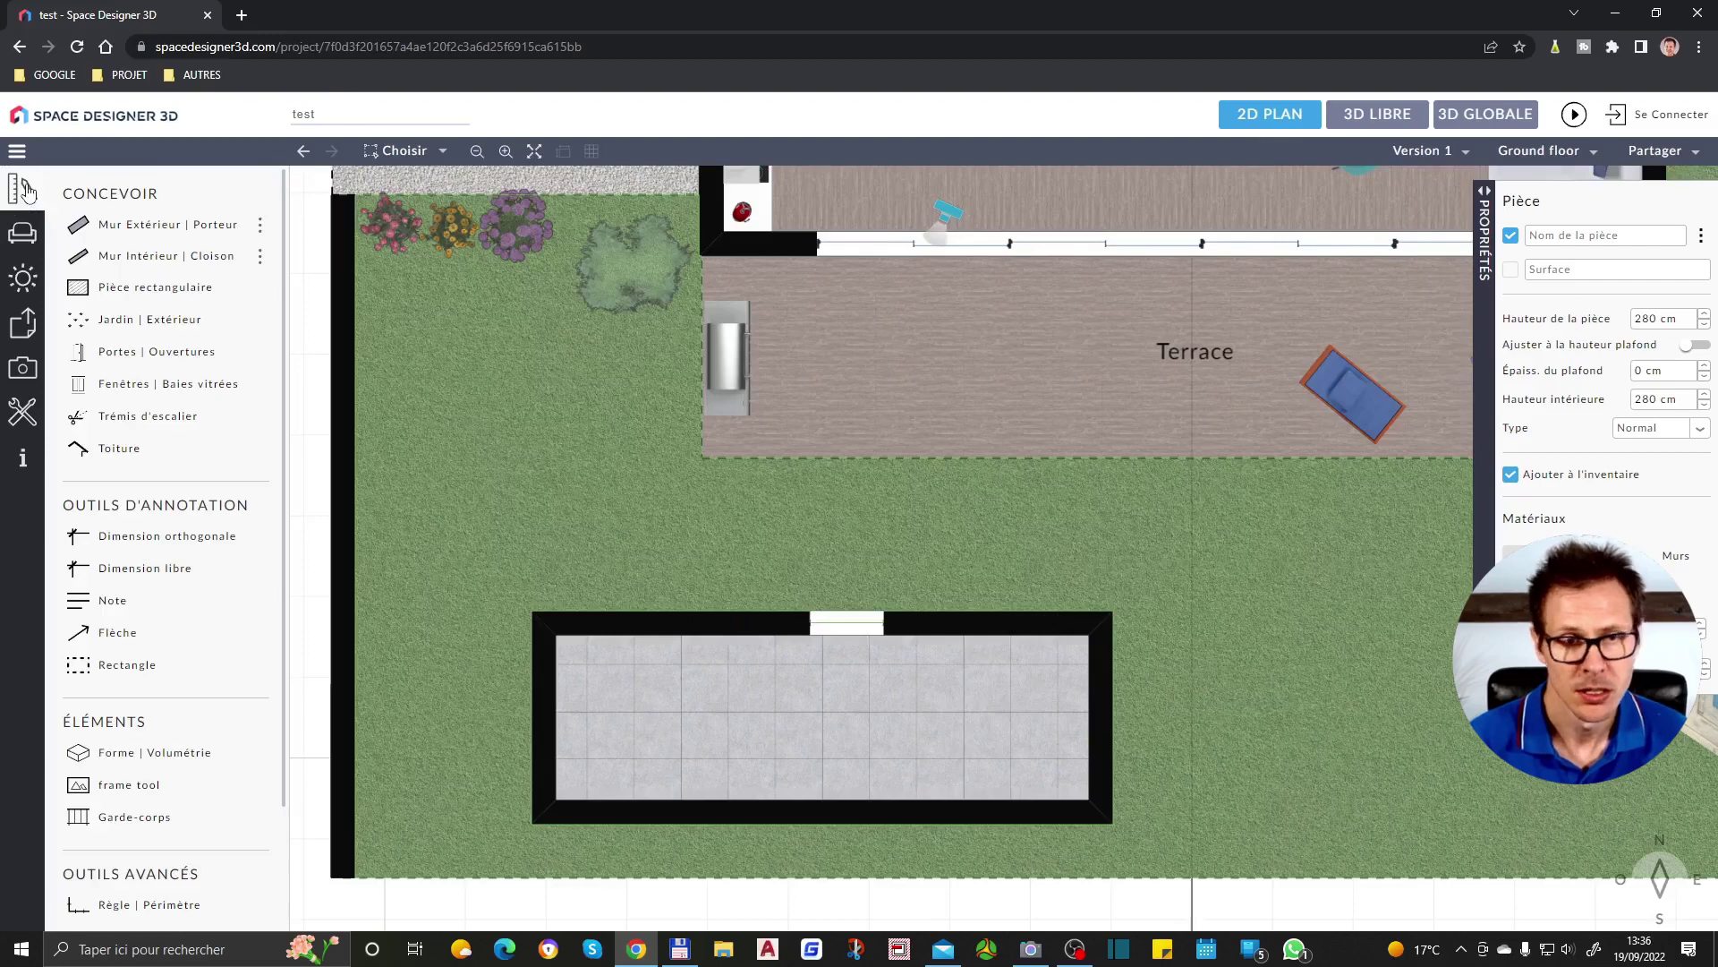
left_click(1463, 128)
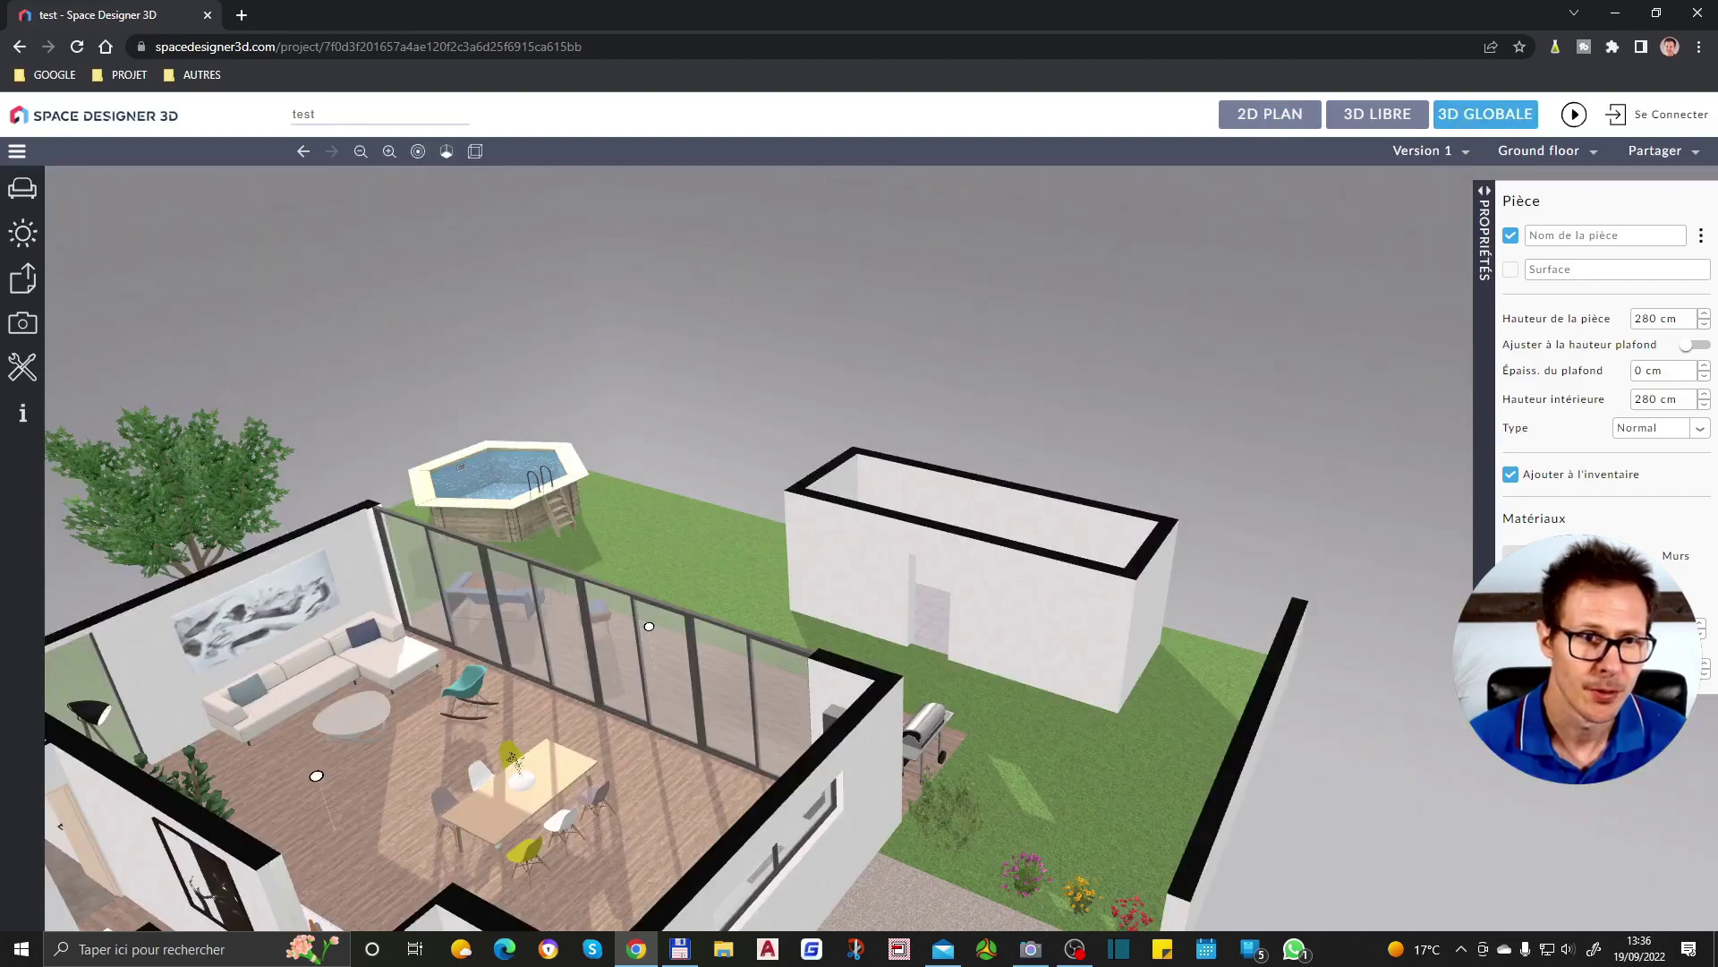
Browse the object catalogue's doors and openings, search it for "fenetre", and clear the search
left_click(21, 191)
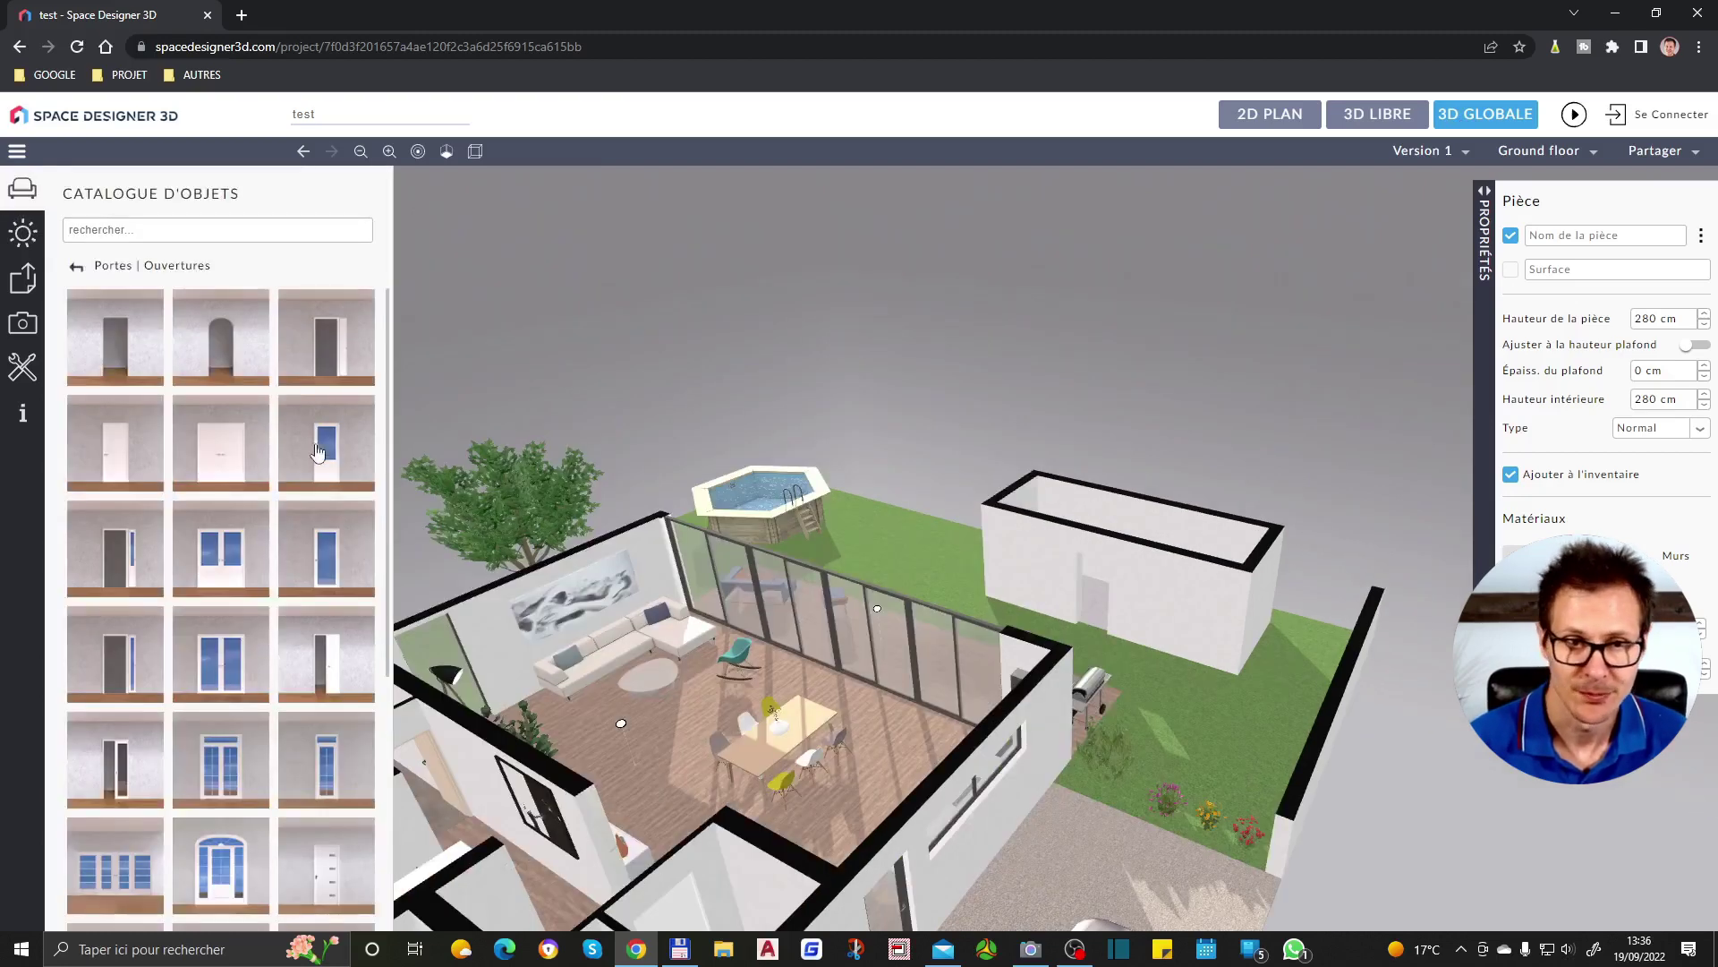
scroll(242, 655, "down", 2)
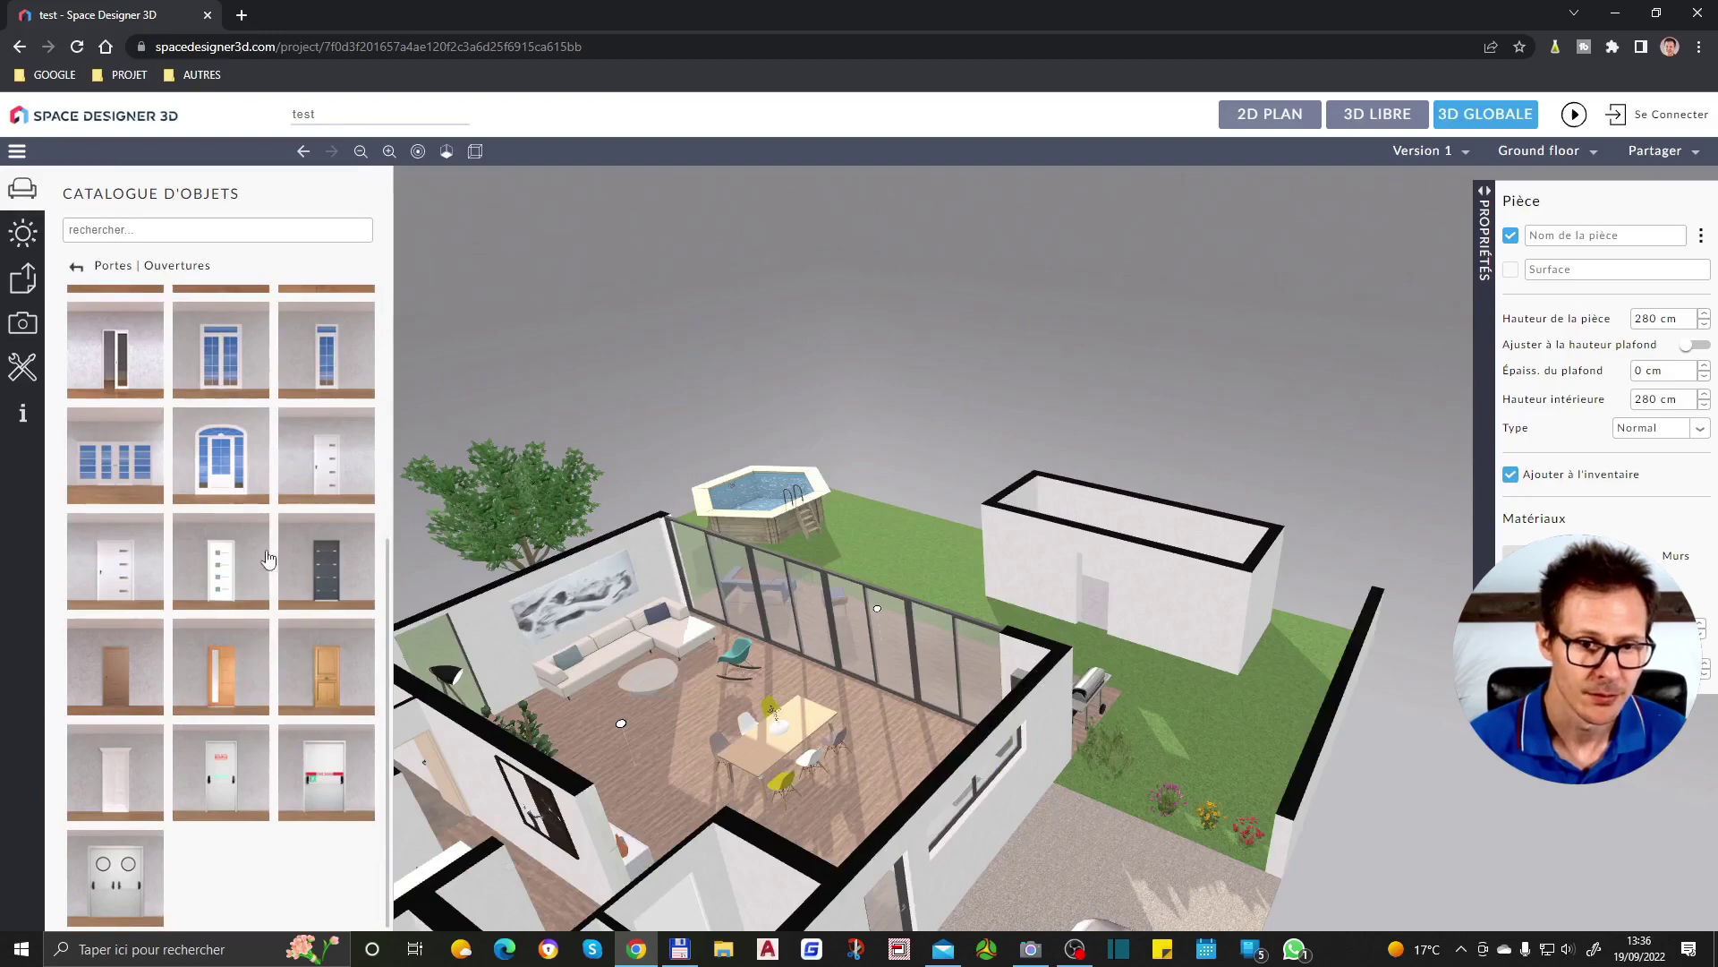
scroll(179, 385, "up", 4)
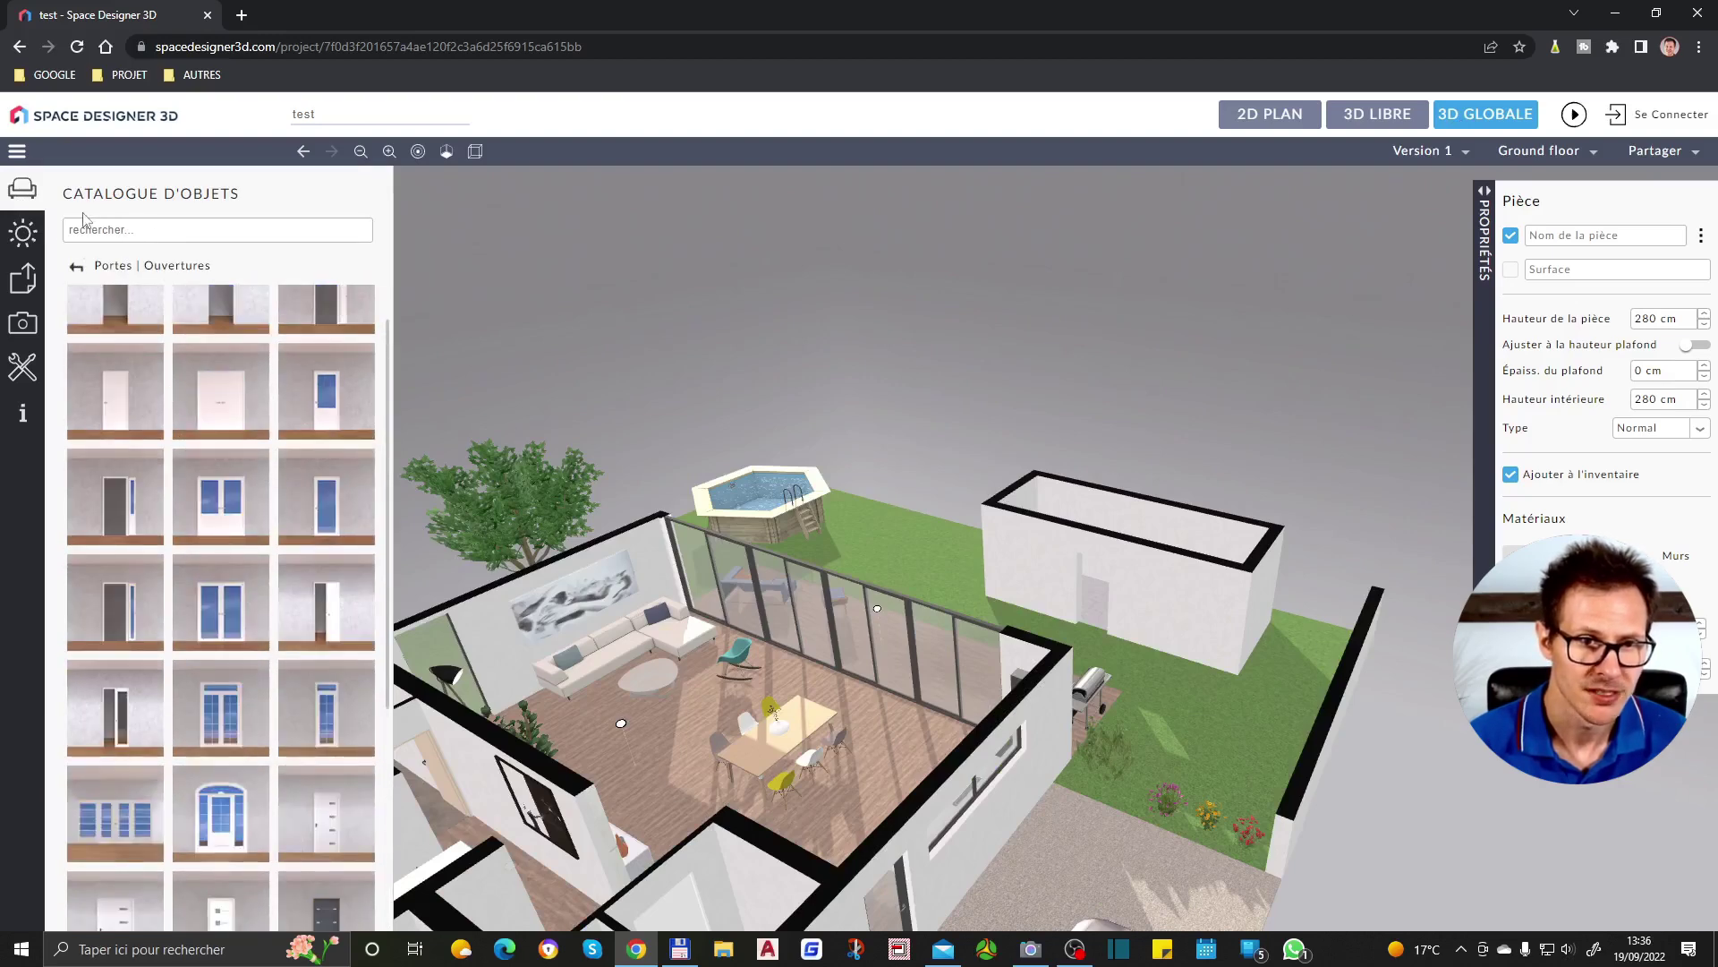
left_click(24, 199)
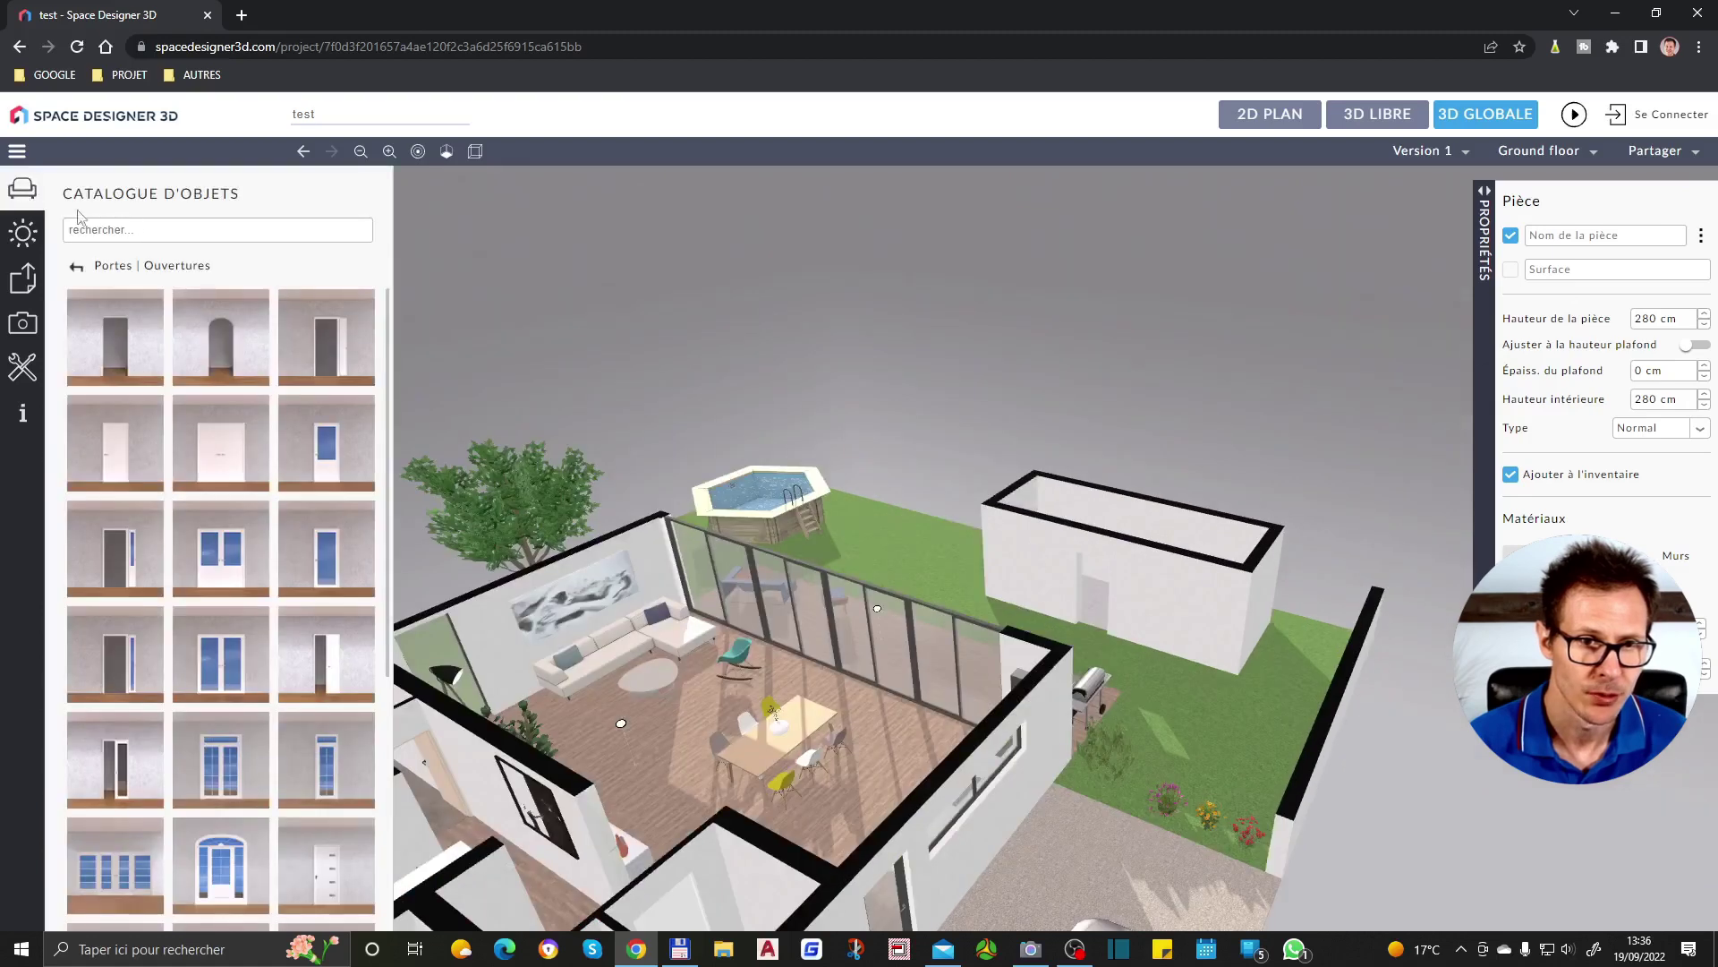
left_click(118, 234)
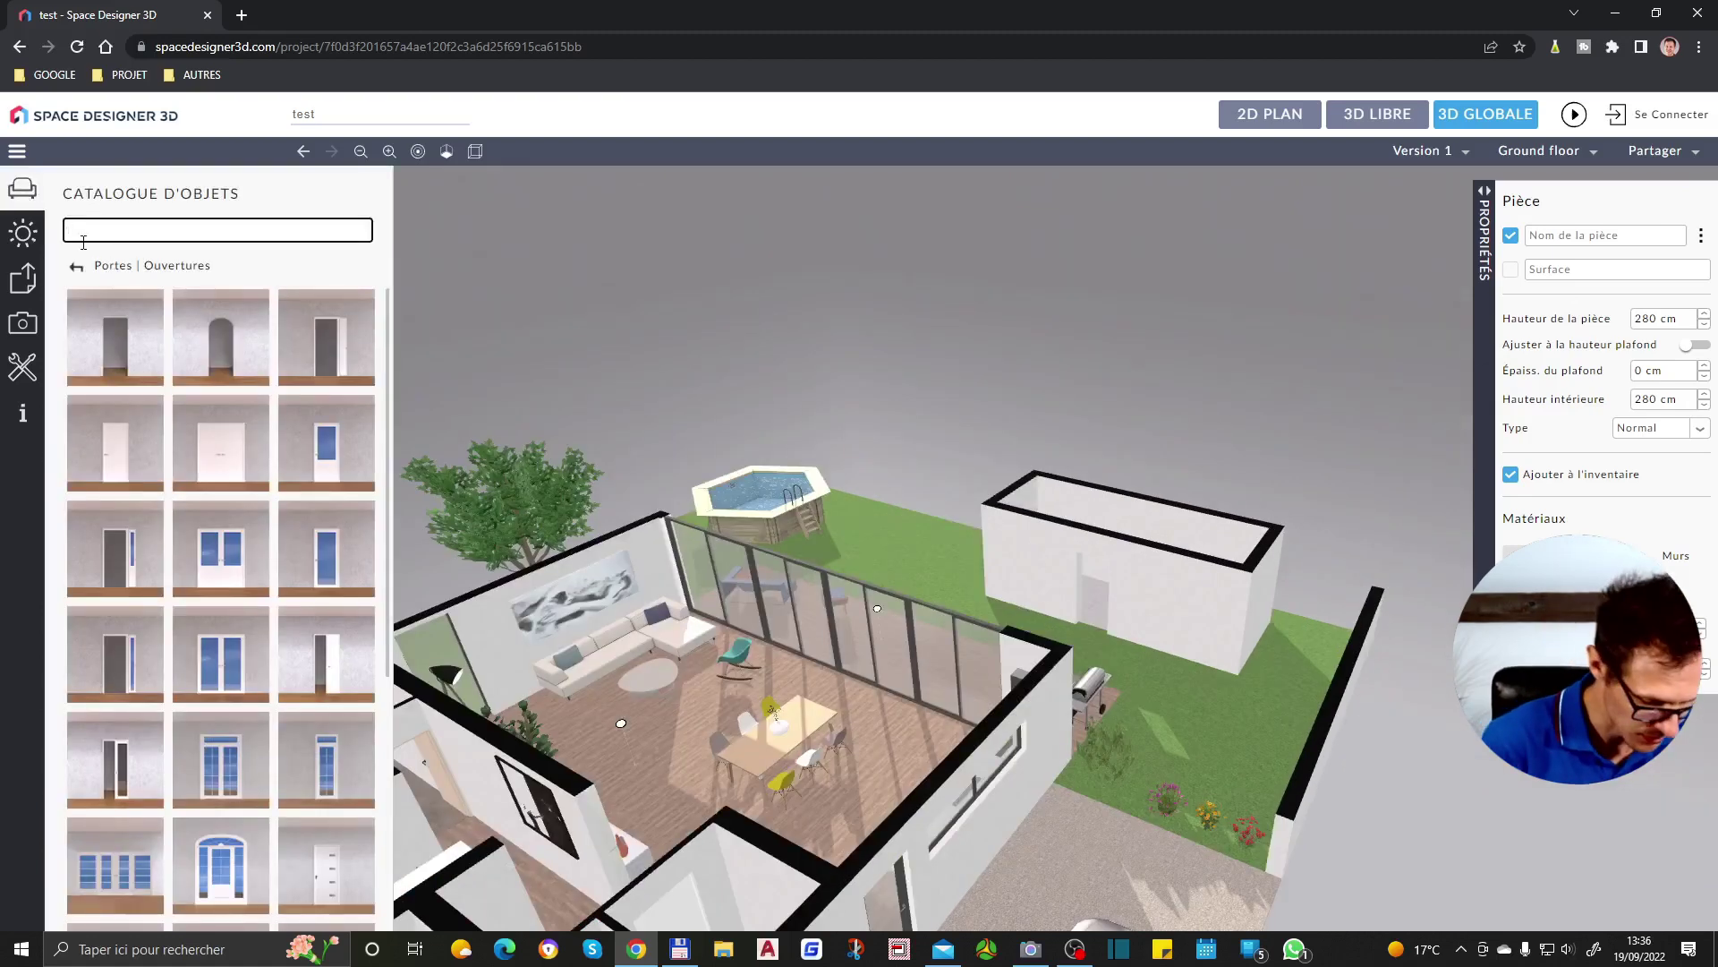
type("fenetre")
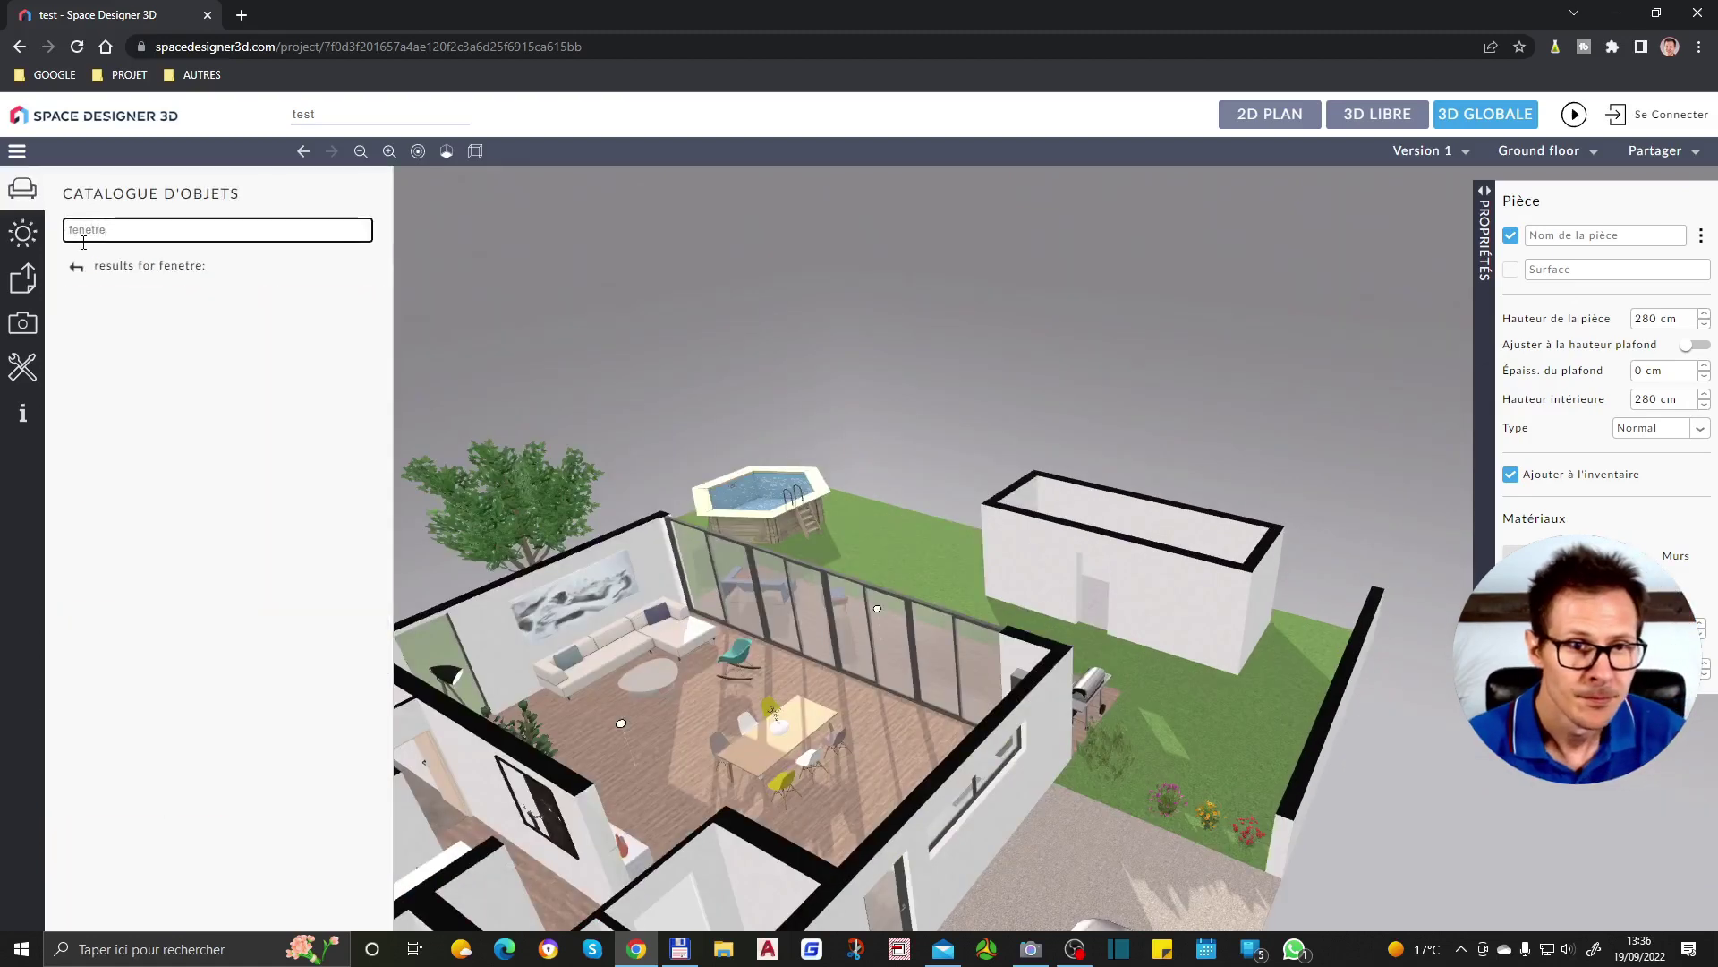
key("ctrl+a")
key("BackSpace")
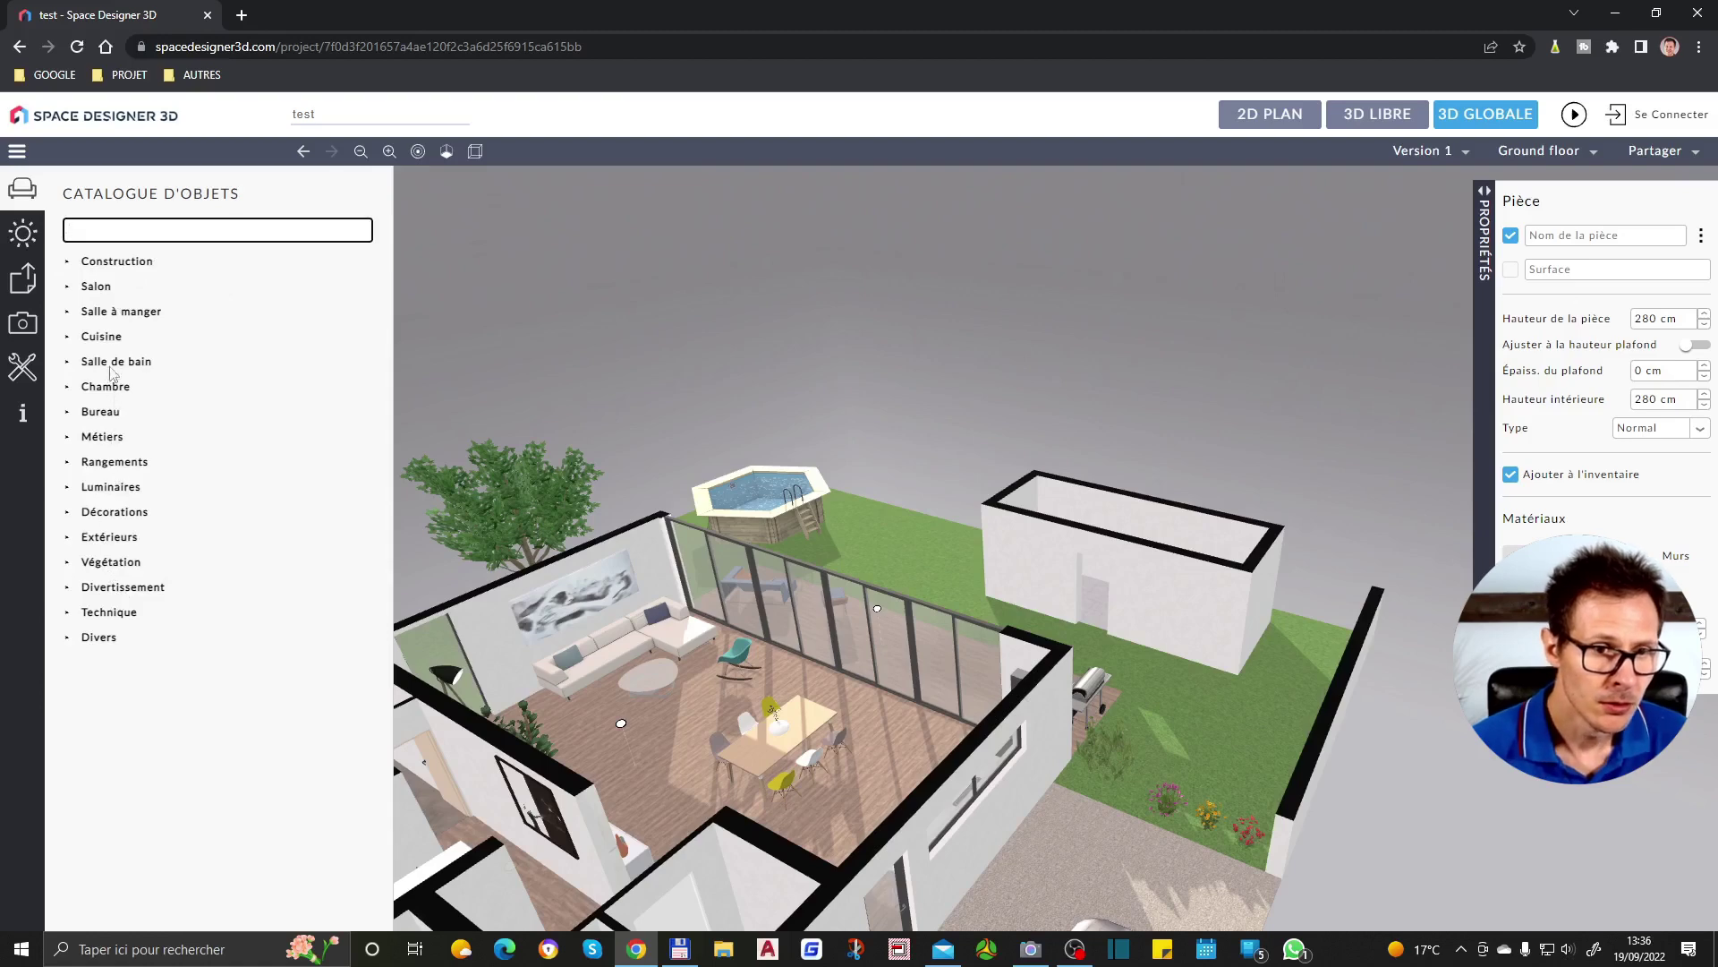
Place a single 92 × 122 cm window from the Fenêtres | Baies vitrées category on the garden room's terrace-side wall, beside the doorway
left_click(117, 261)
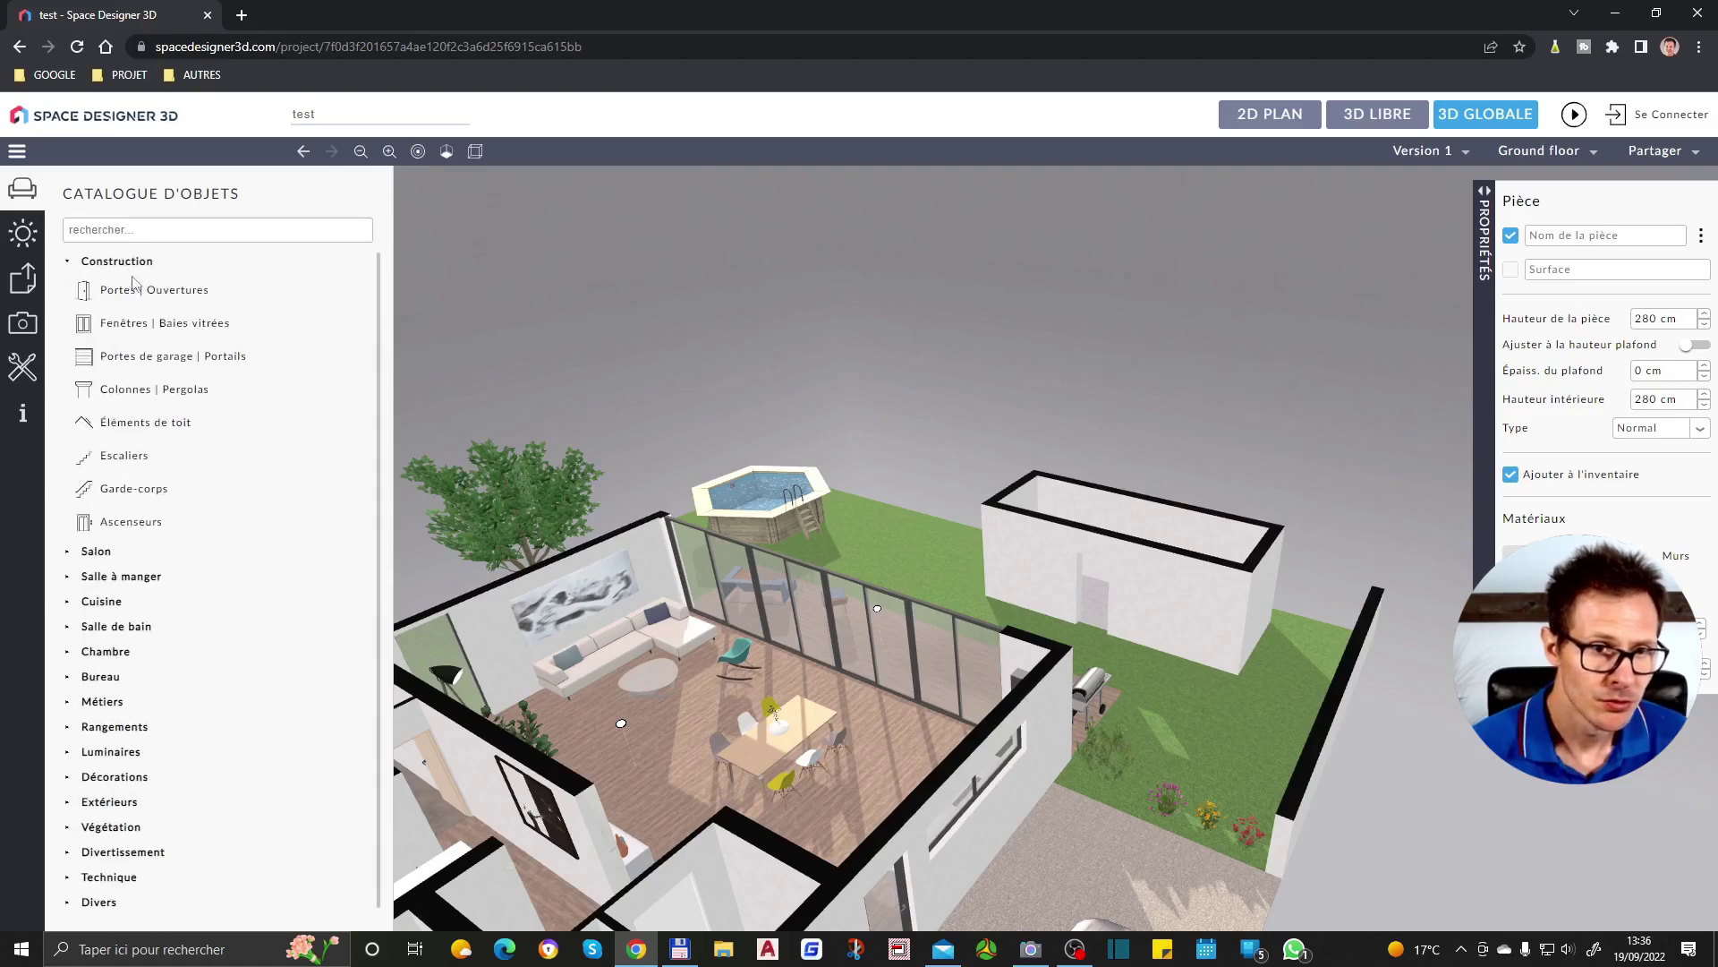
left_click(152, 320)
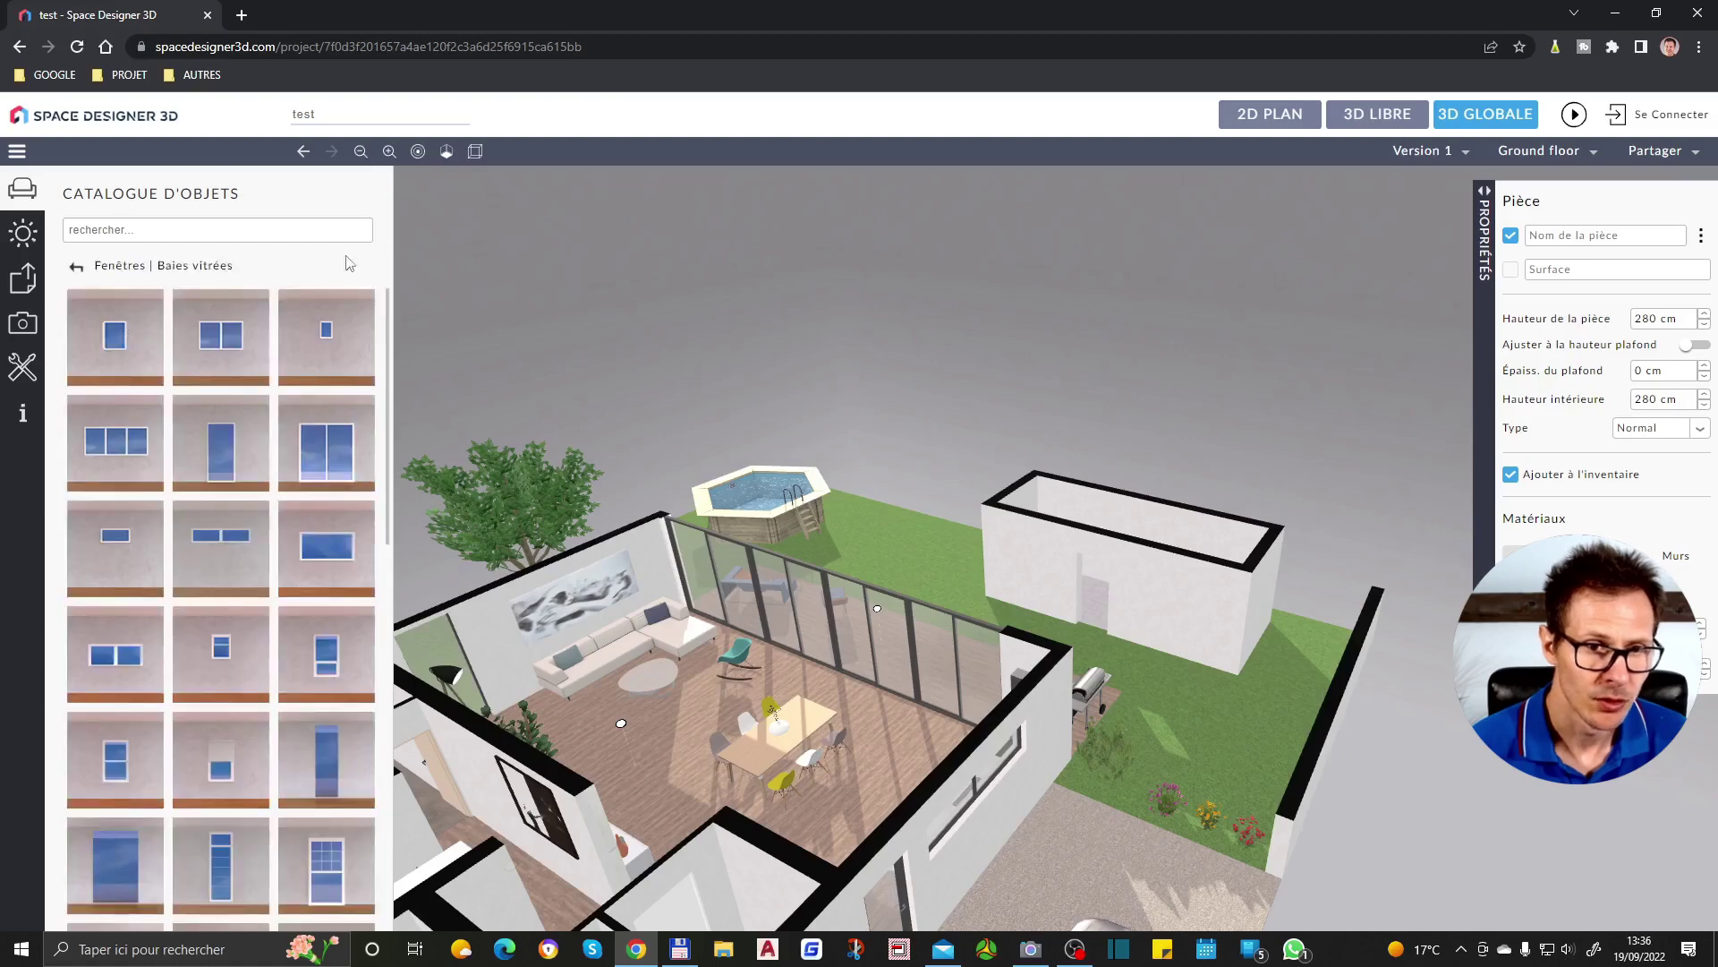
left_click(114, 337)
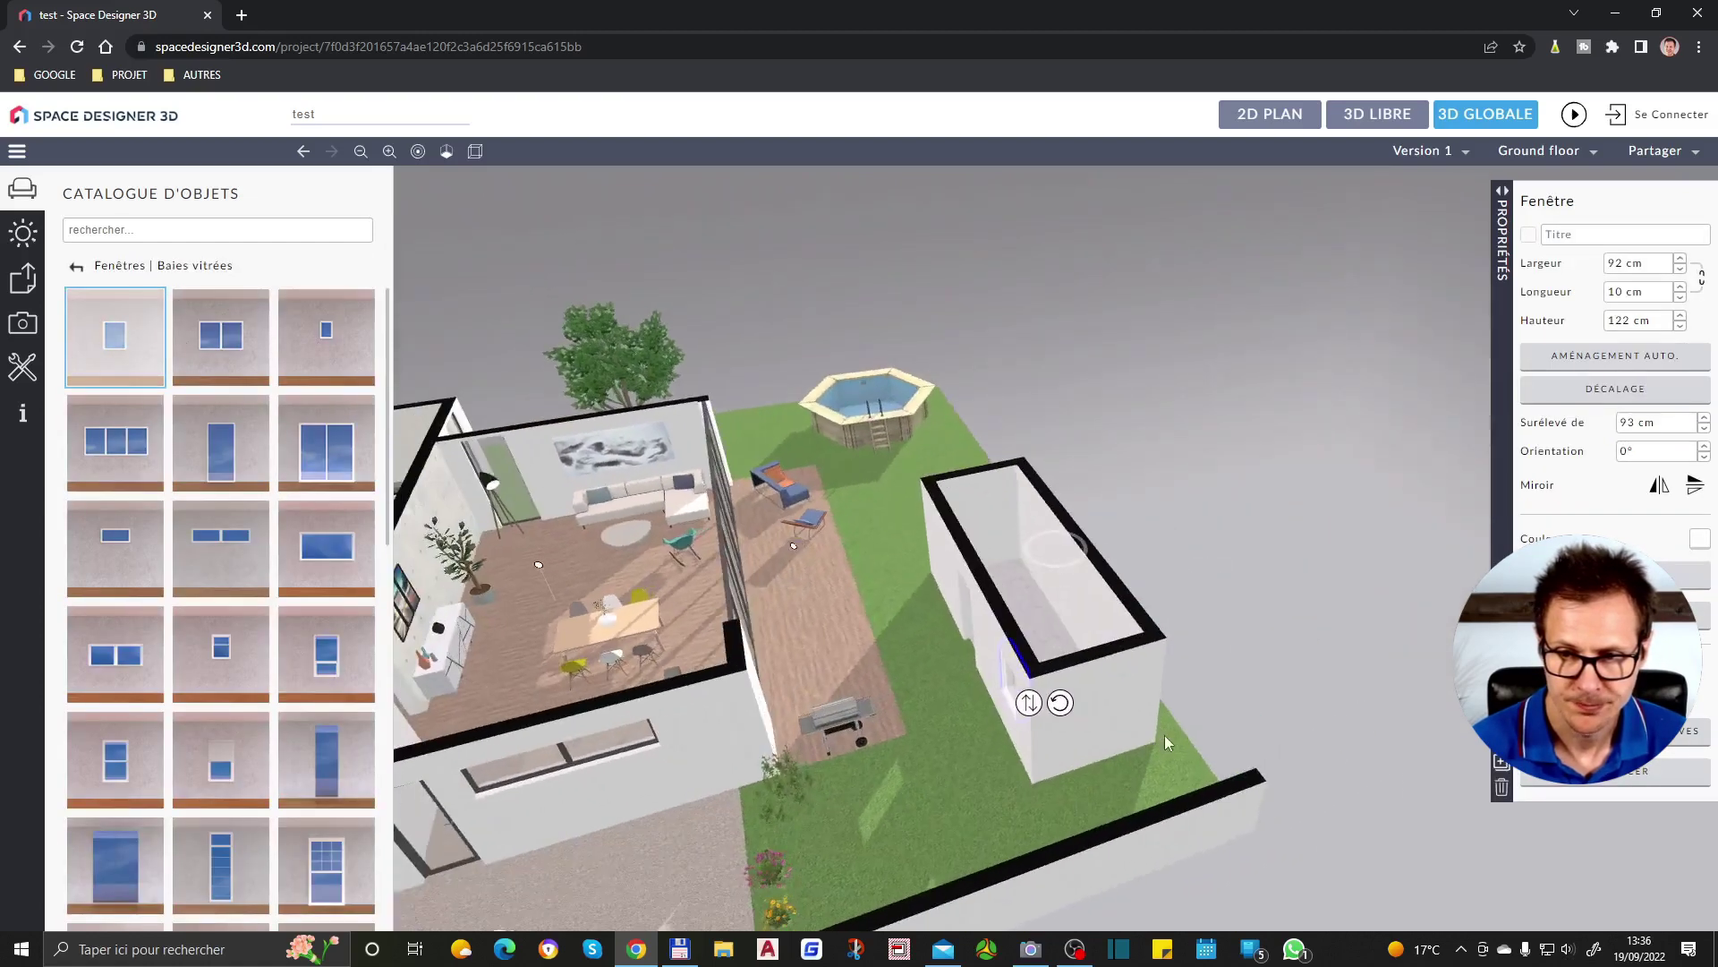
Place a two-leaf 184 × 122 cm window on the garden room's rear wall, opposite the terrace side
left_click_drag(1079, 707, 879, 728)
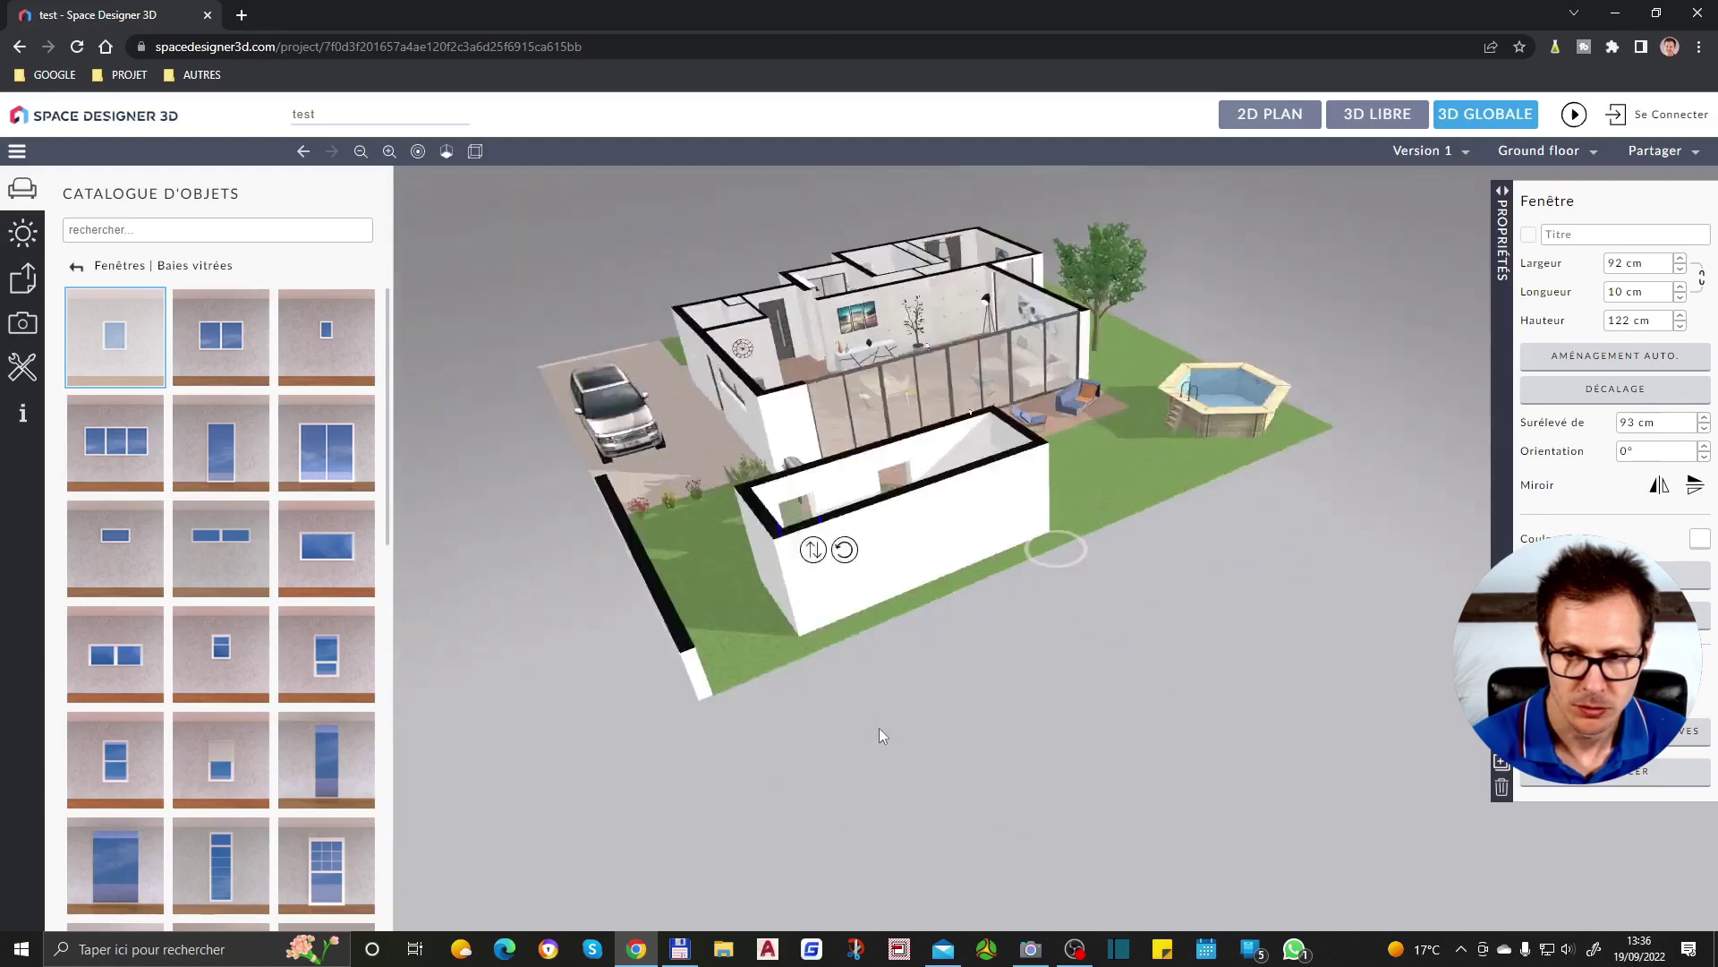
left_click(224, 344)
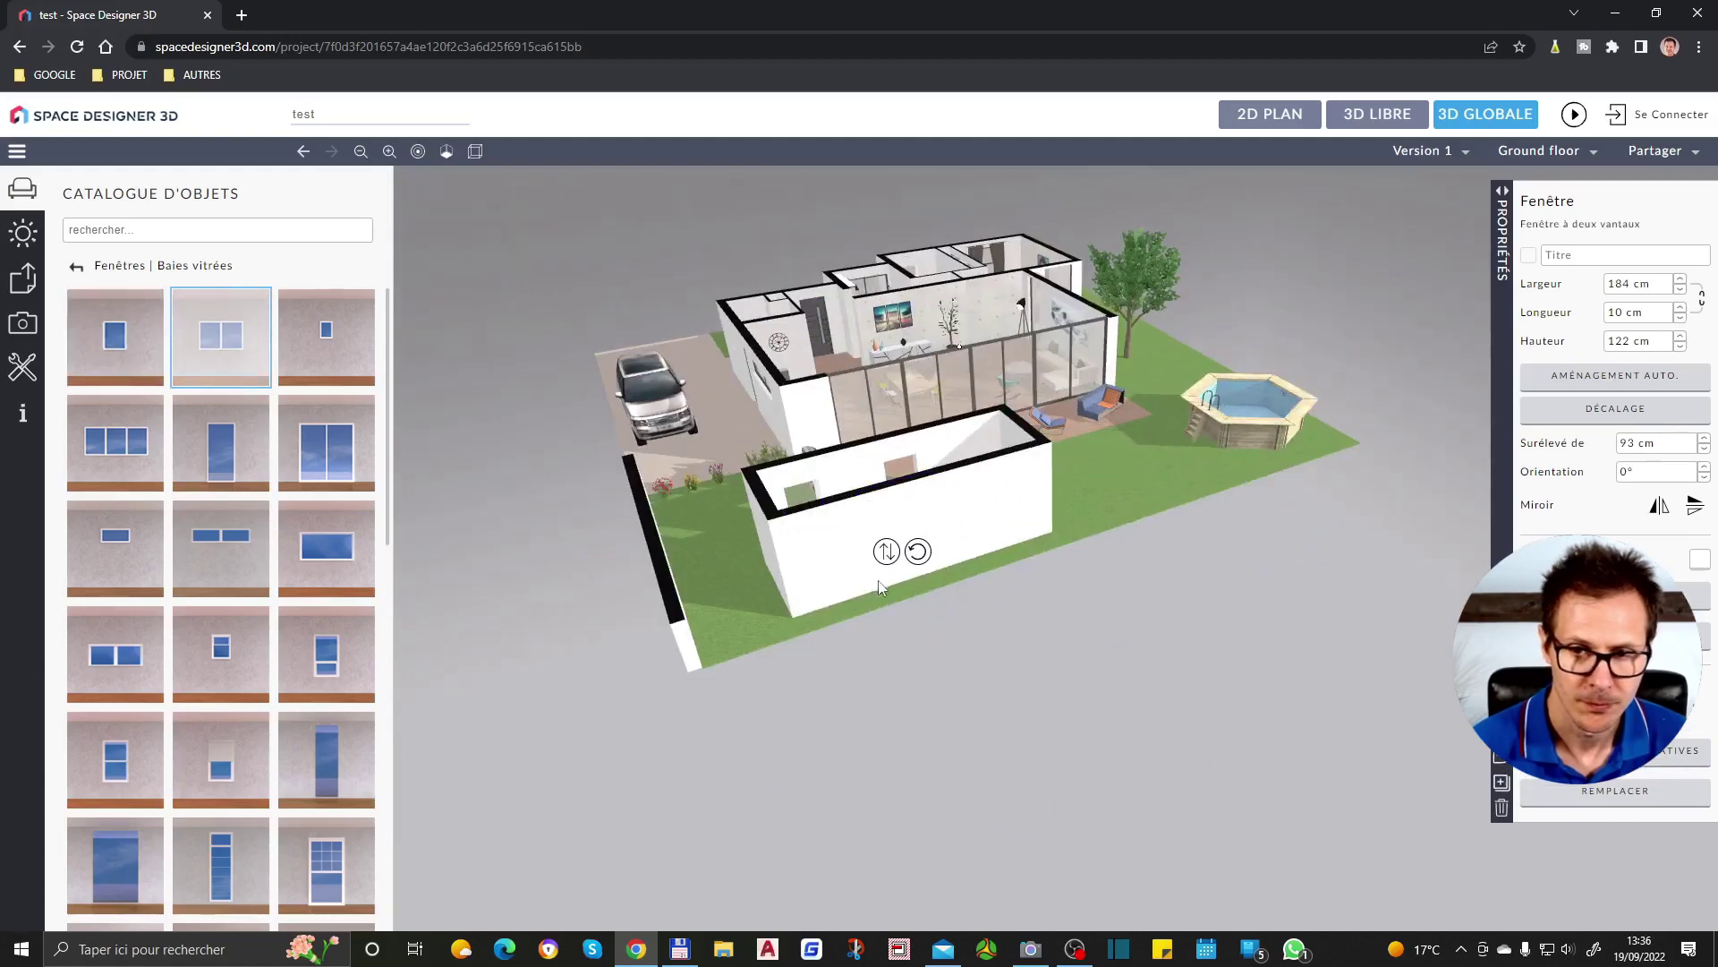
left_click(905, 589)
left_click_drag(836, 766, 1139, 753)
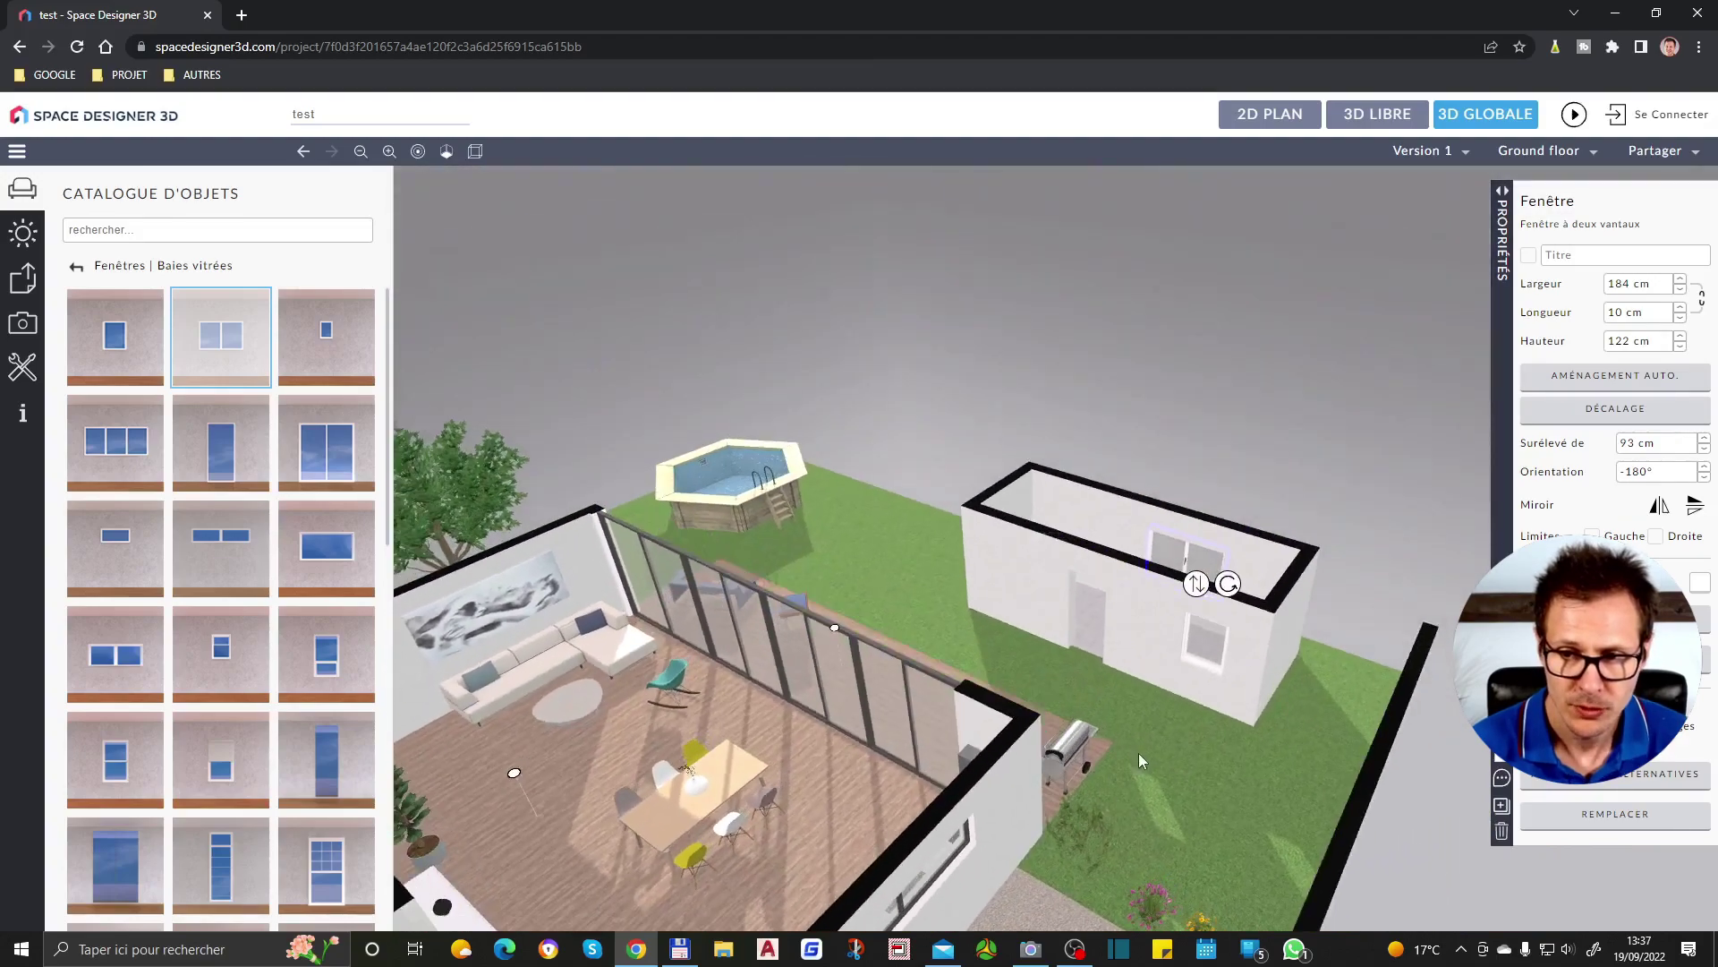
left_click(1312, 626)
Fit a half-glazed door (Porte semi vitrée) from the Portes | Ouvertures category into the garden room's terrace-side opening
scroll(1312, 626, "up", 5)
scroll(1404, 724, "up", 5)
scroll(1104, 694, "down", 4)
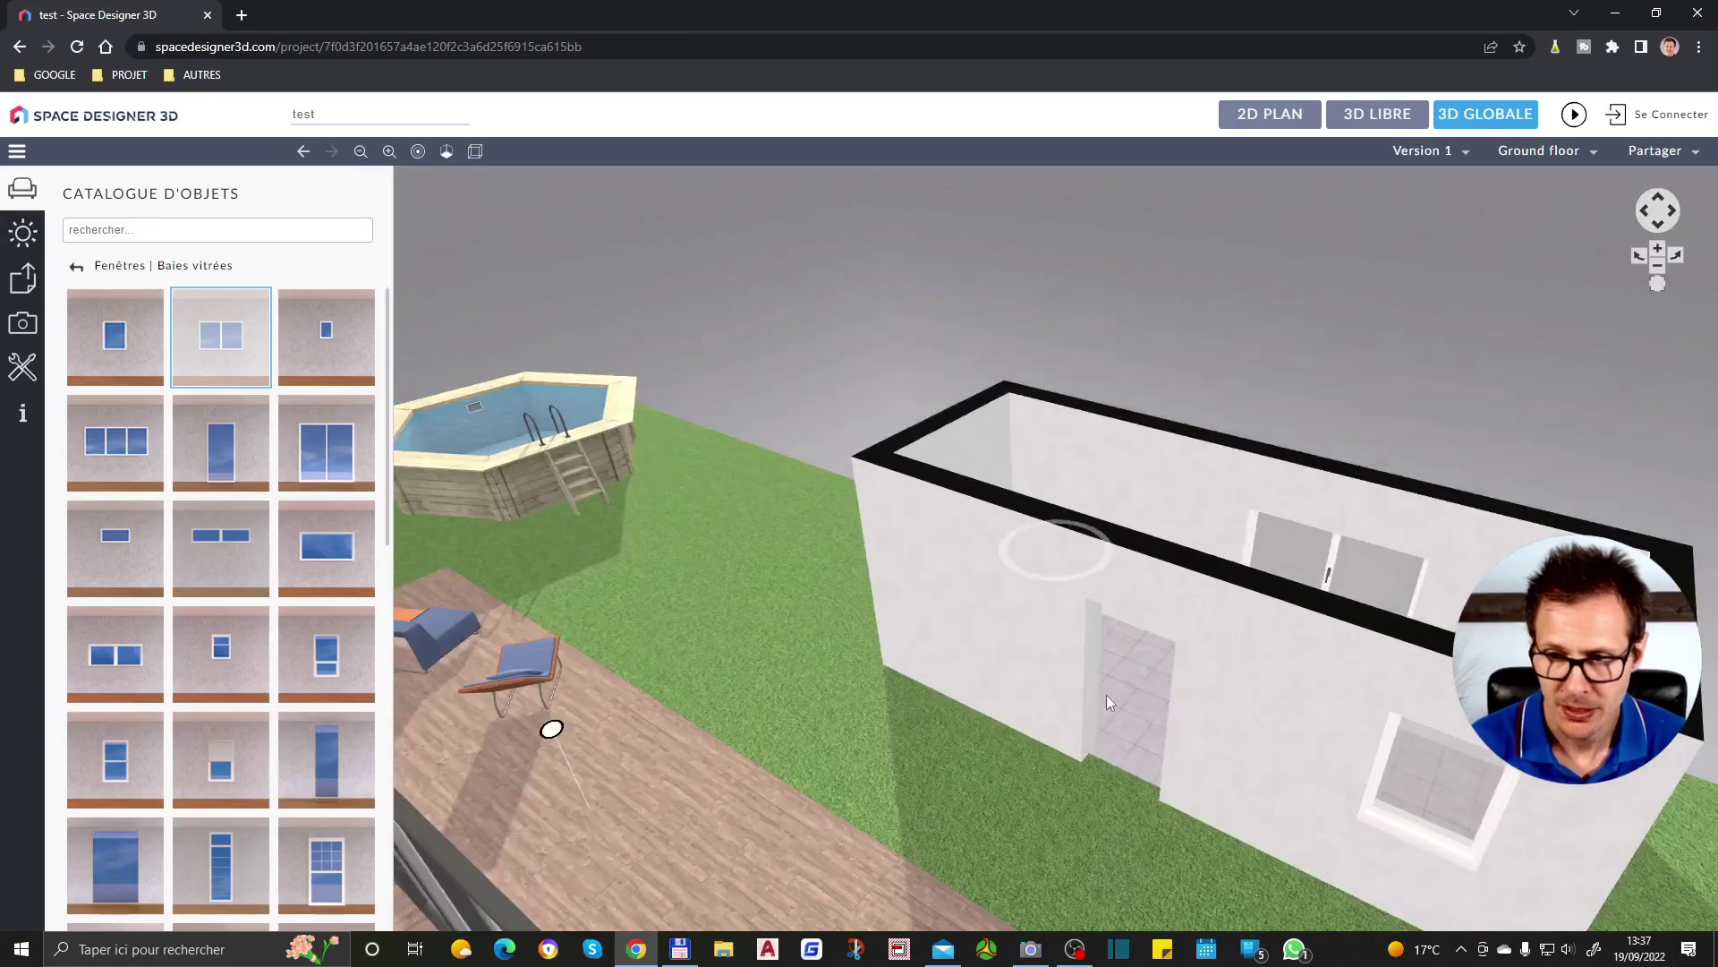
left_click_drag(1549, 902, 1528, 778)
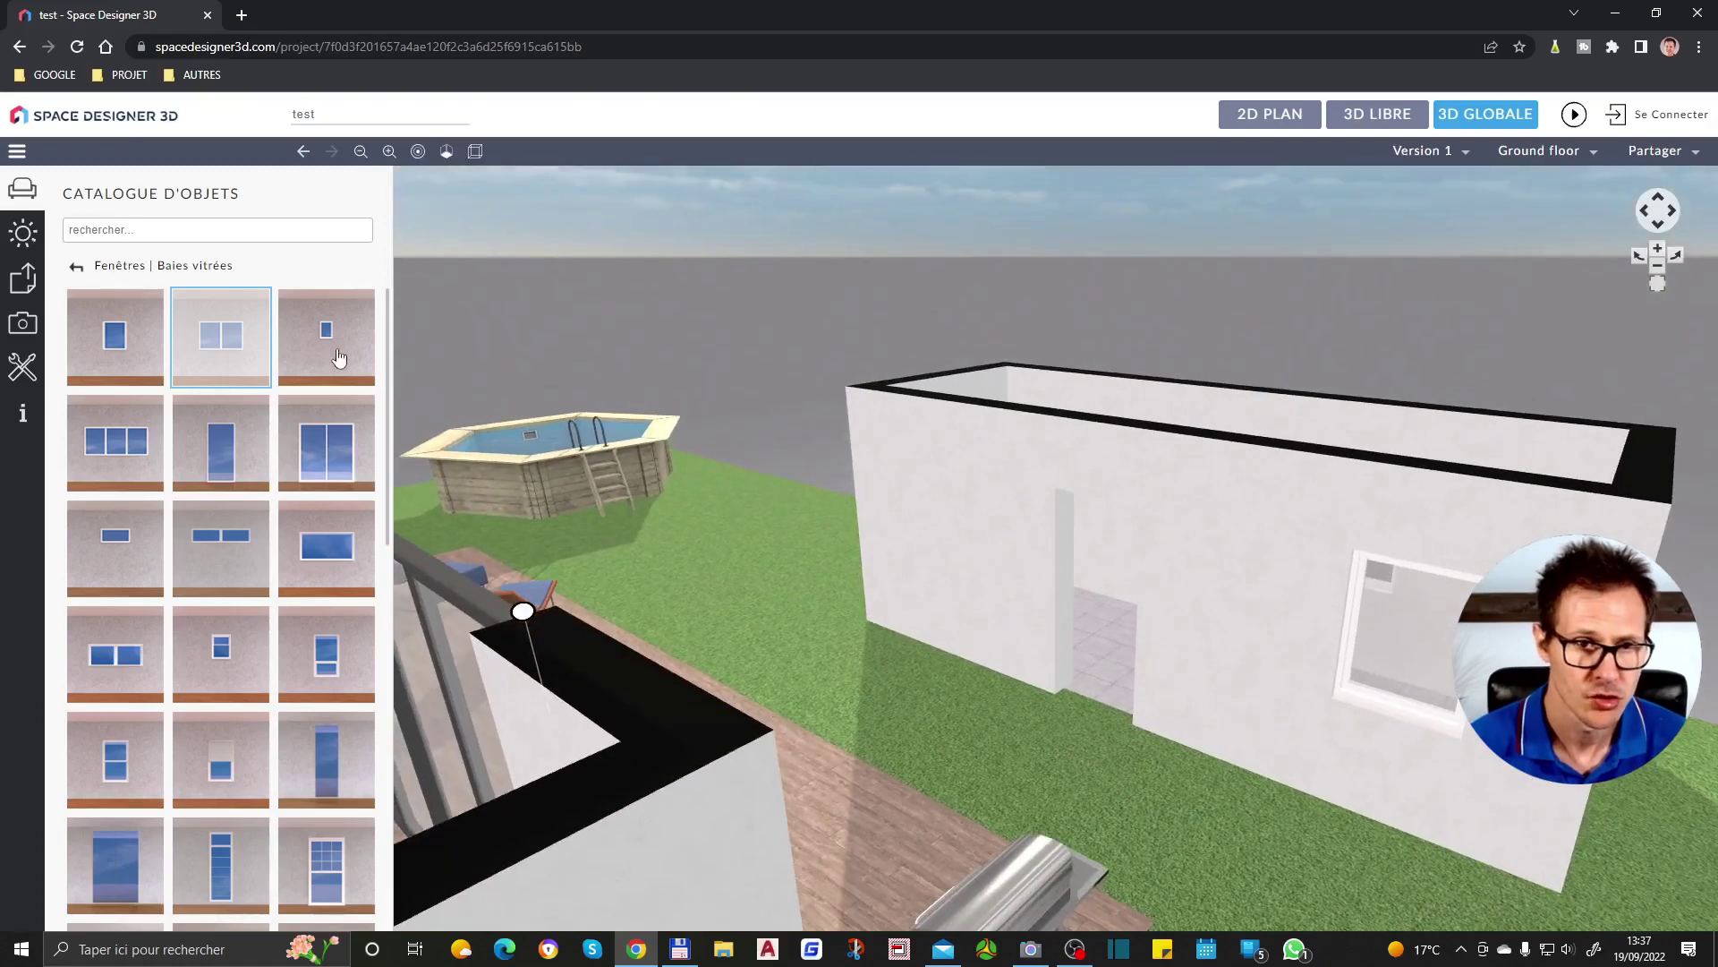
left_click(75, 271)
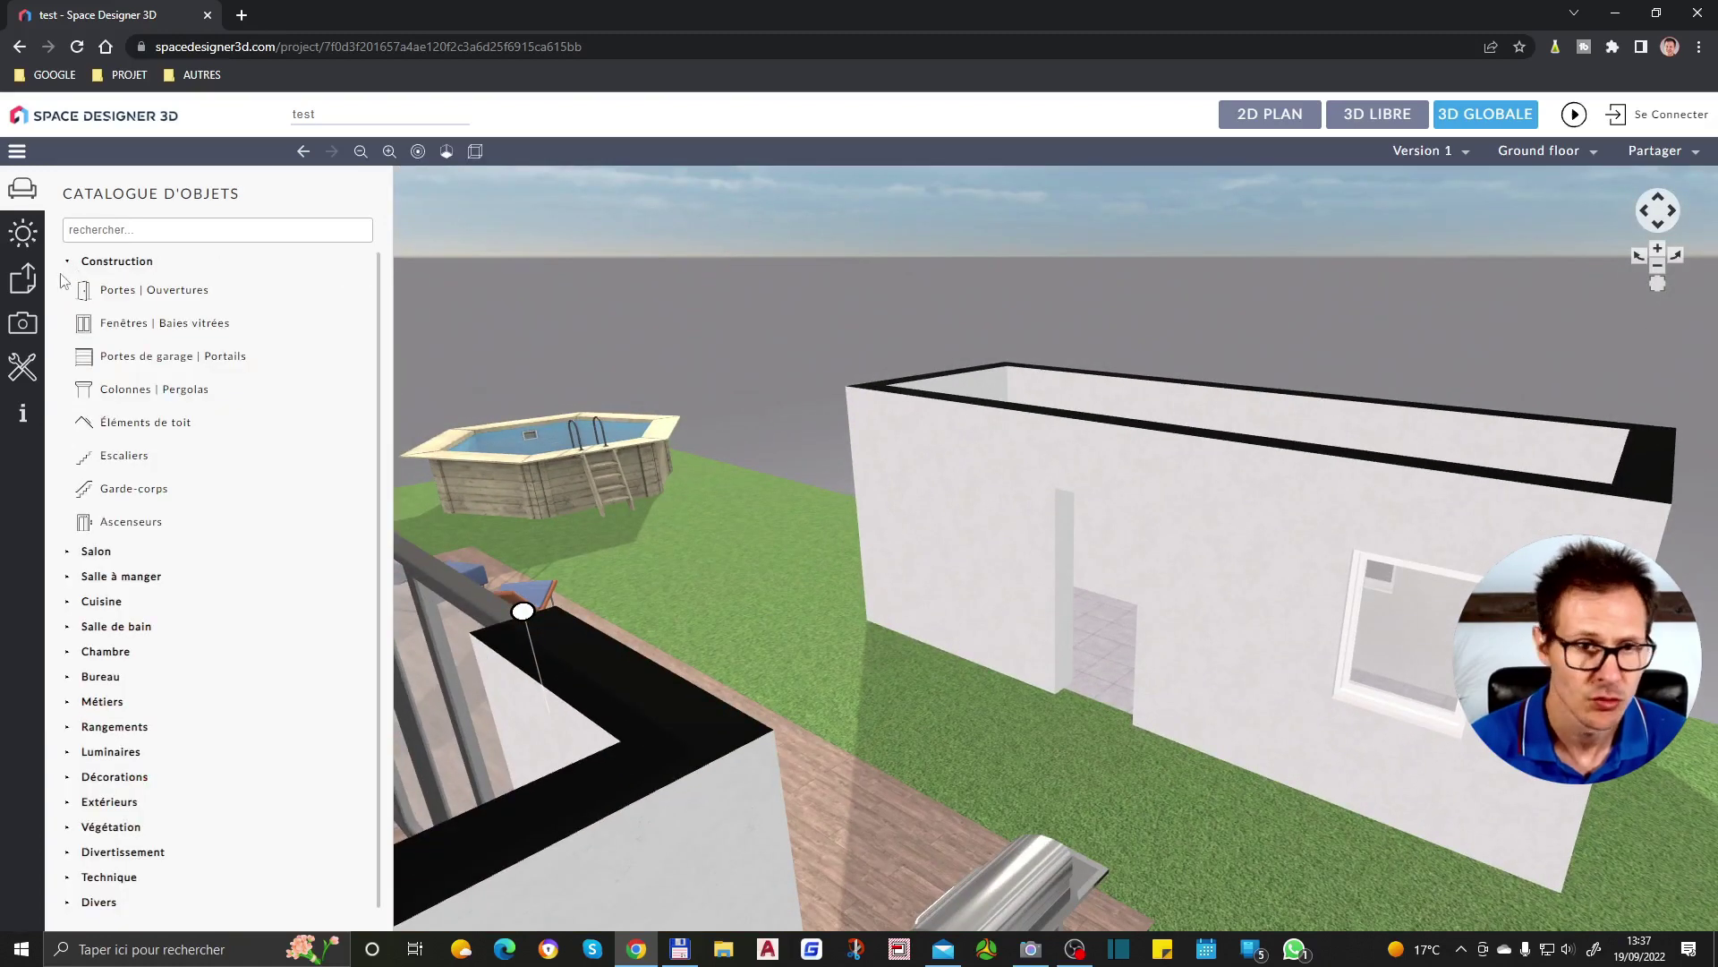
left_click(158, 284)
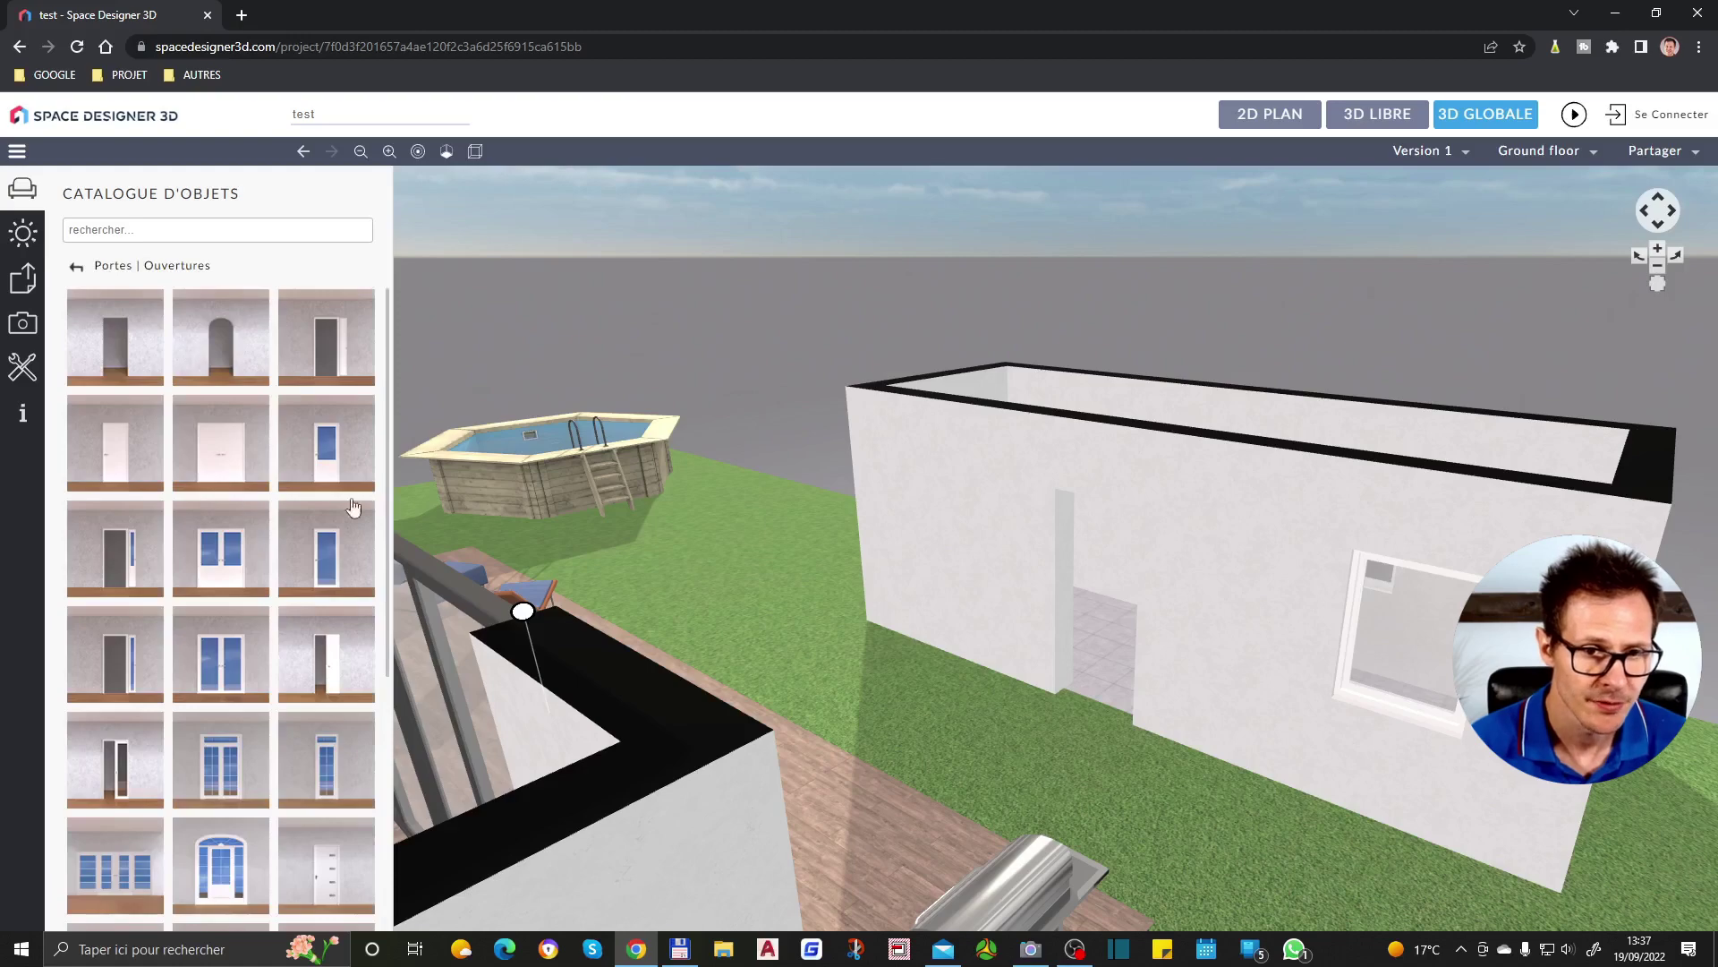
left_click_drag(326, 444, 1093, 716)
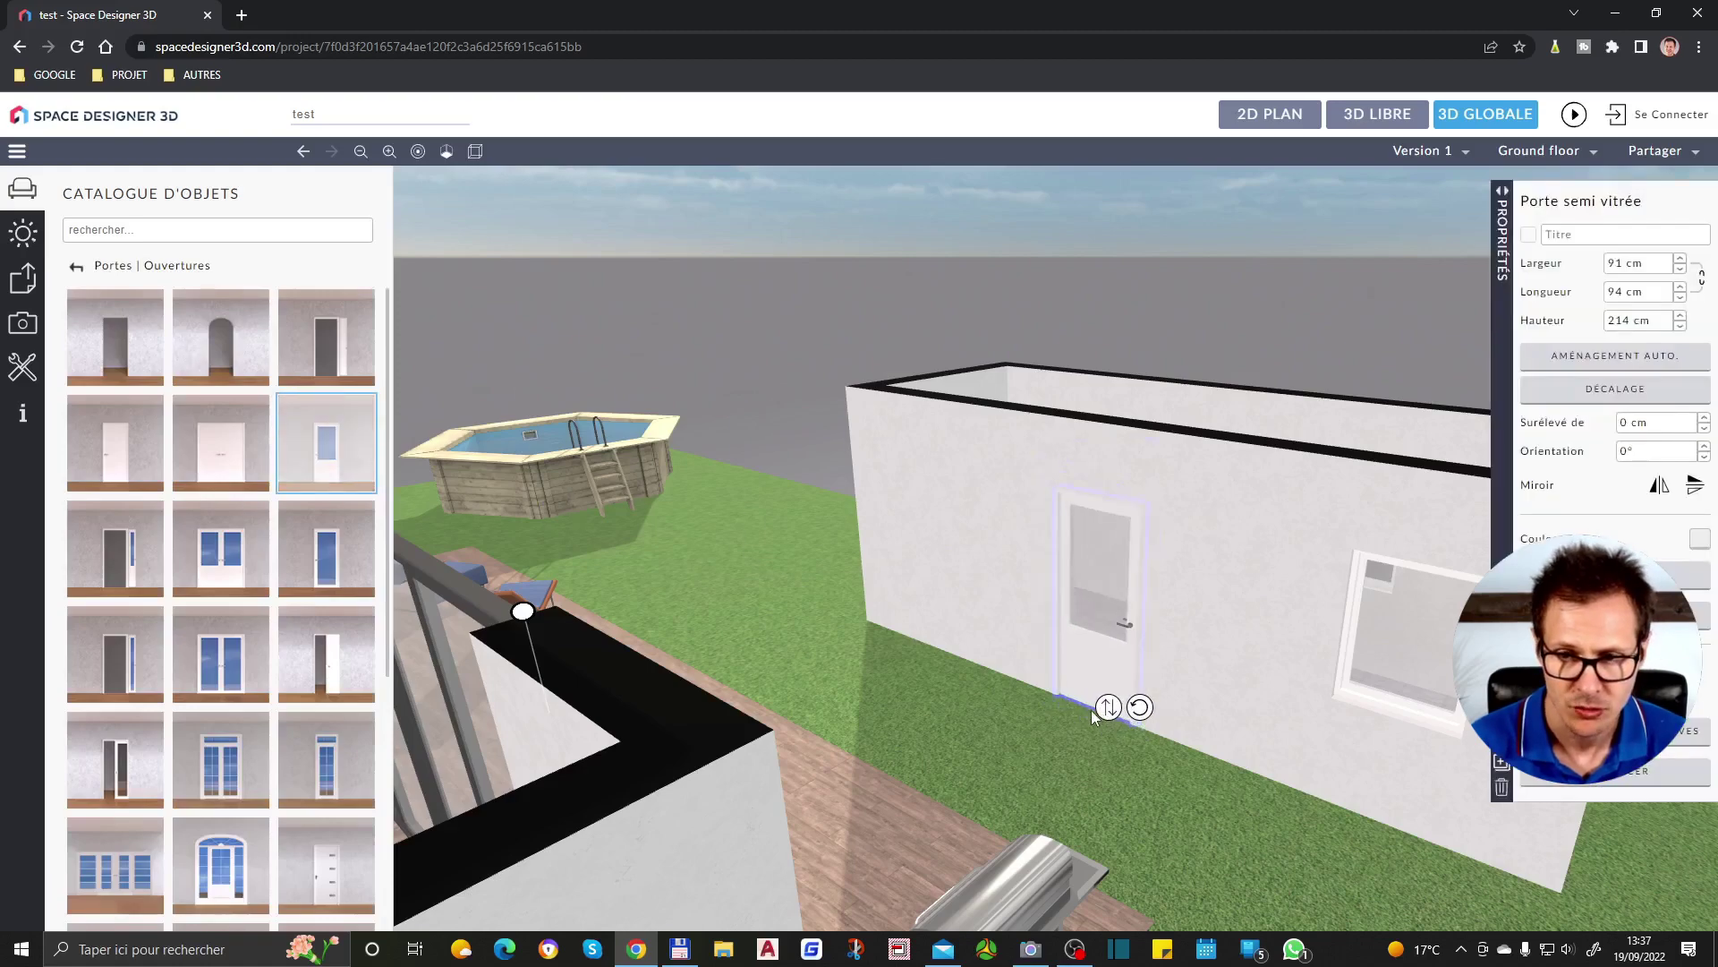
Check the half-glazed door's properties and examine the garden room from above in the global 3D view
left_click_drag(1076, 635, 1232, 694)
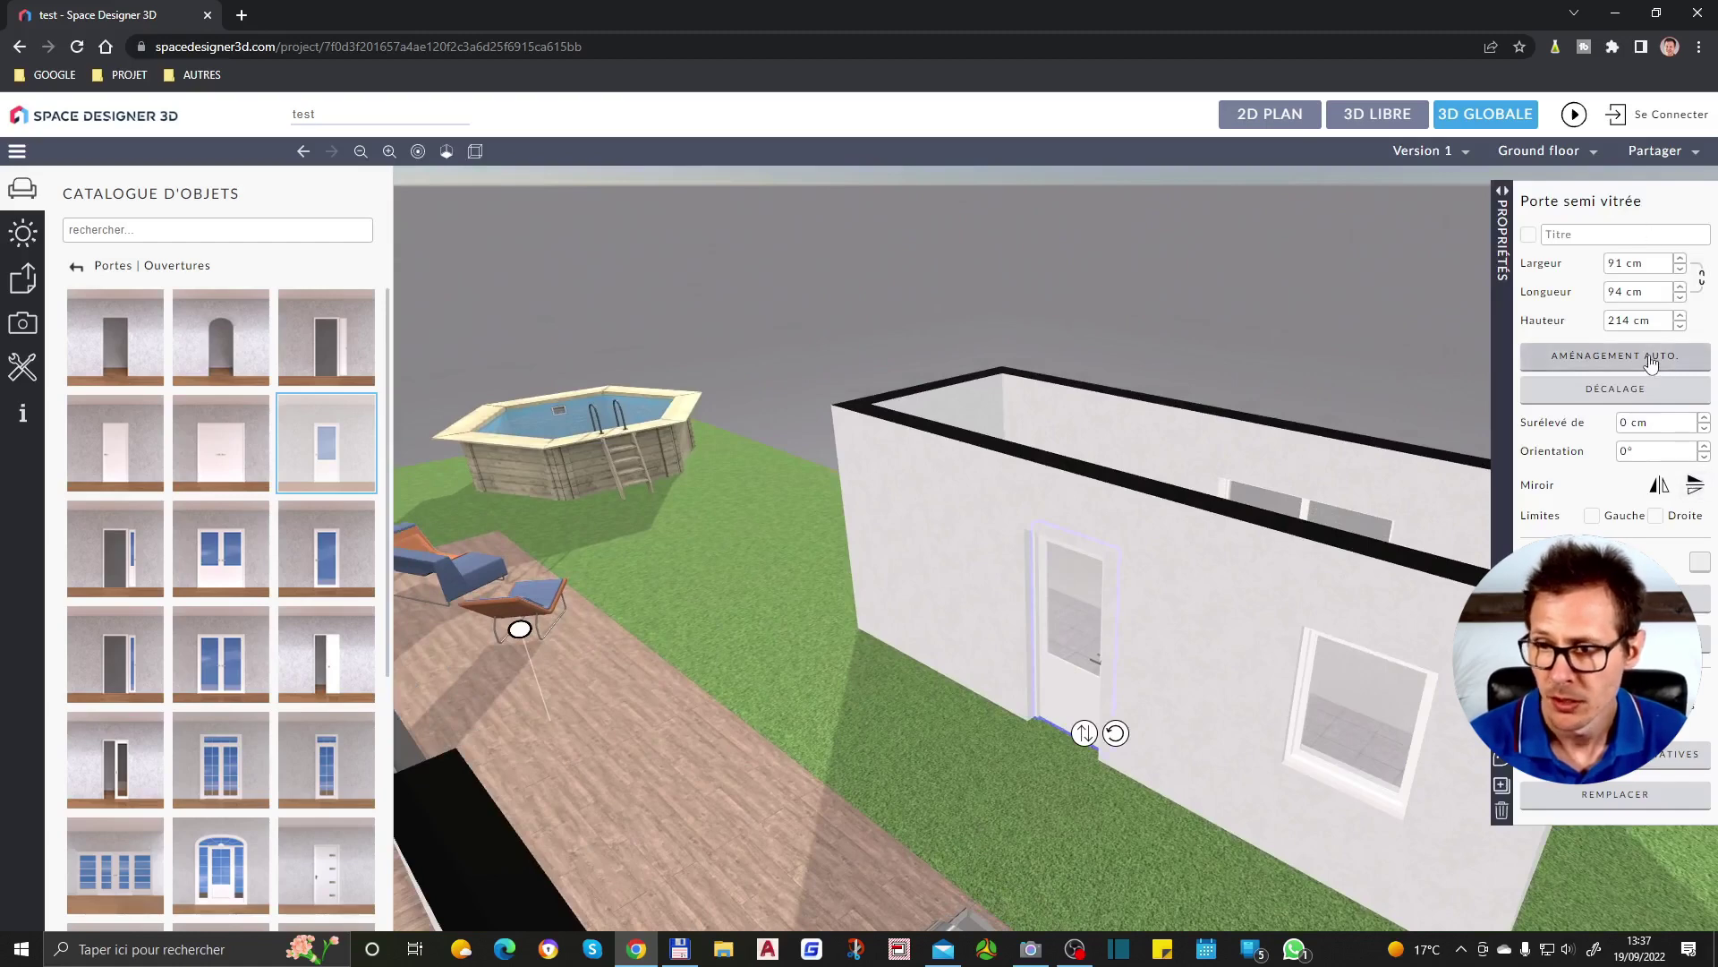
left_click(1064, 660)
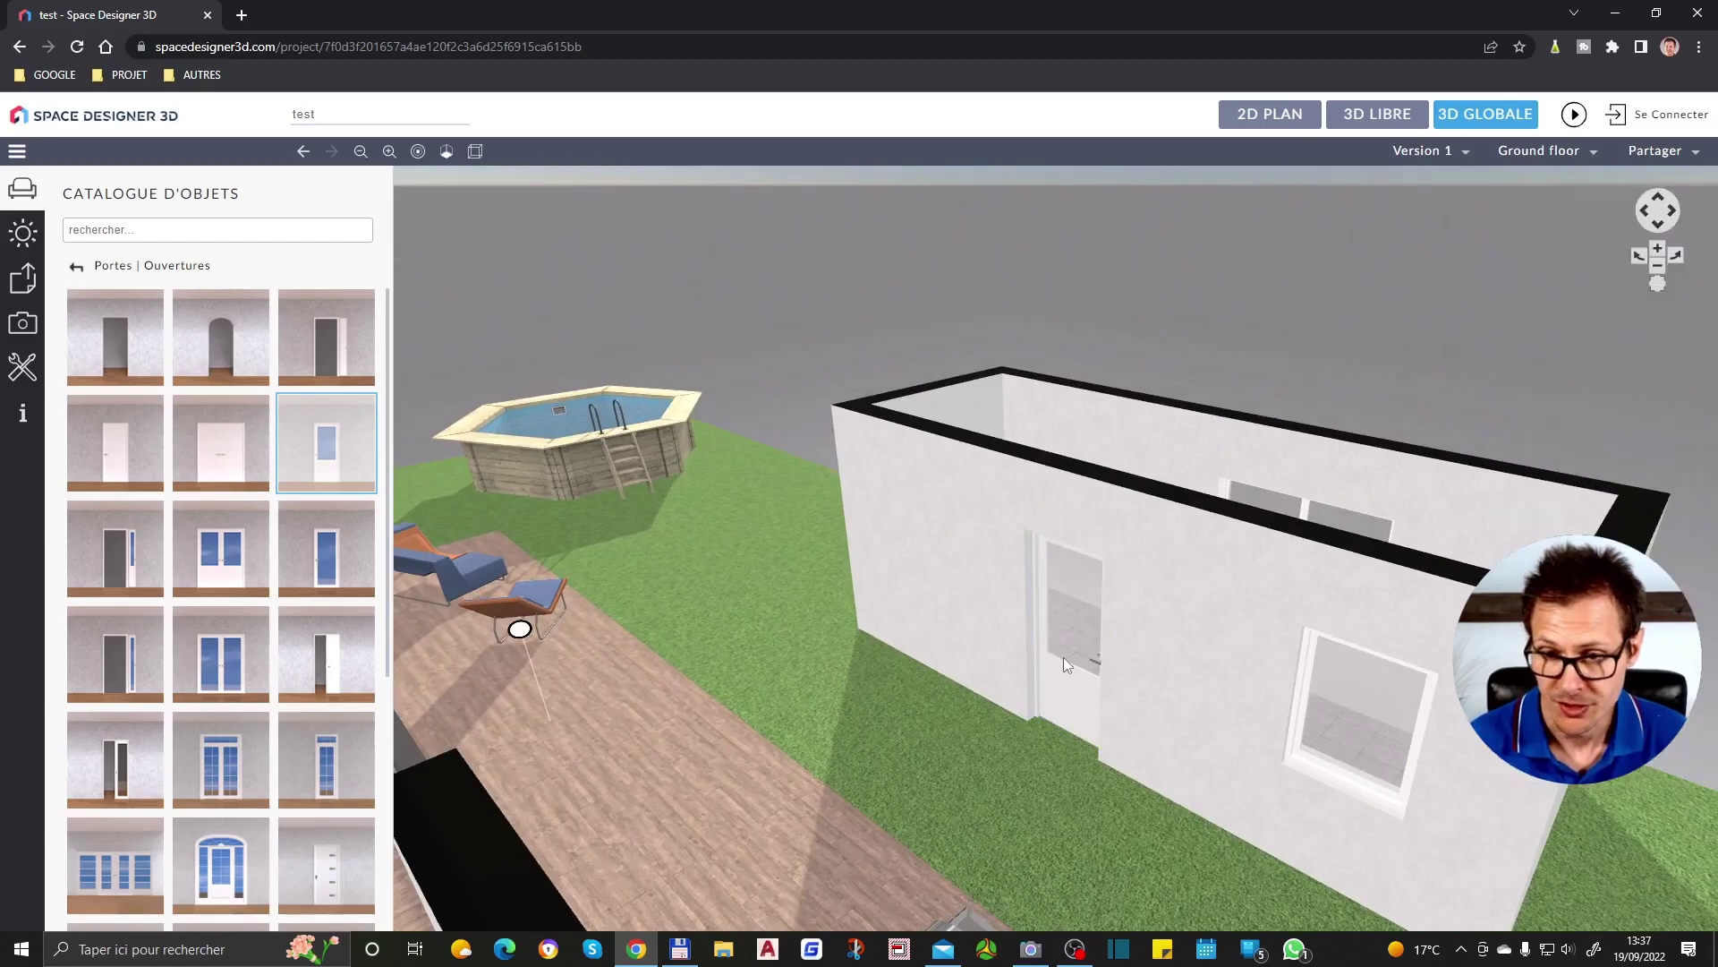
left_click(1067, 672)
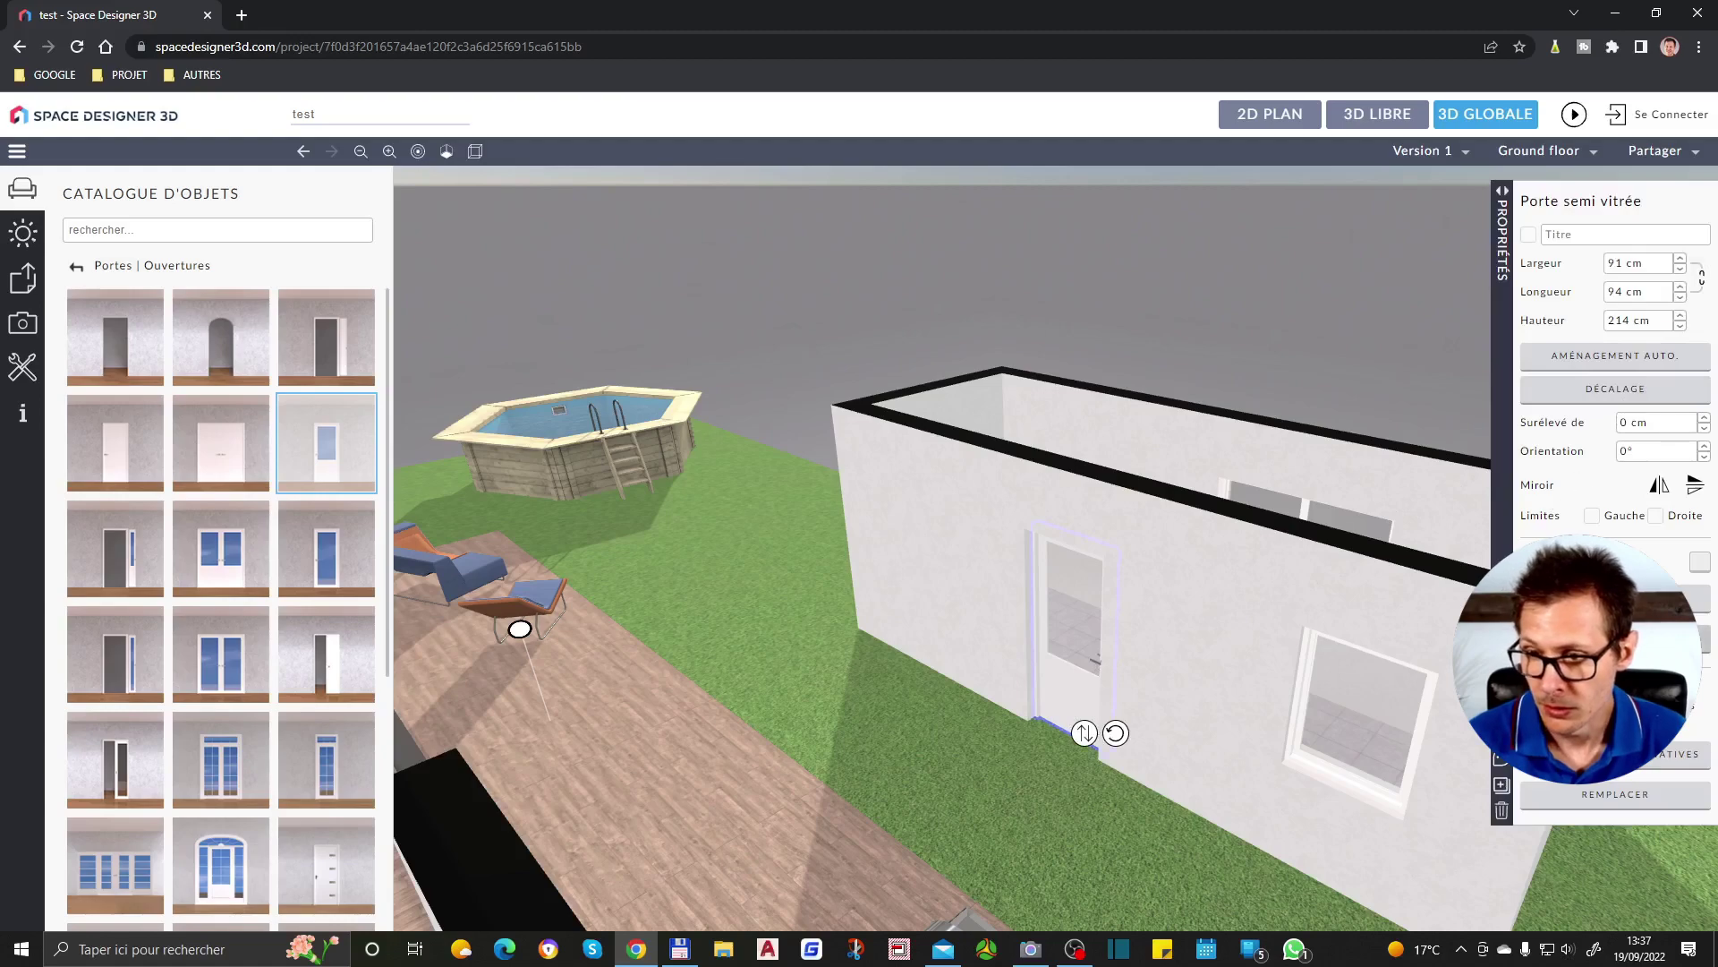
left_click(1267, 349)
scroll(1267, 350, "down", 3)
left_click_drag(1324, 722, 1253, 621)
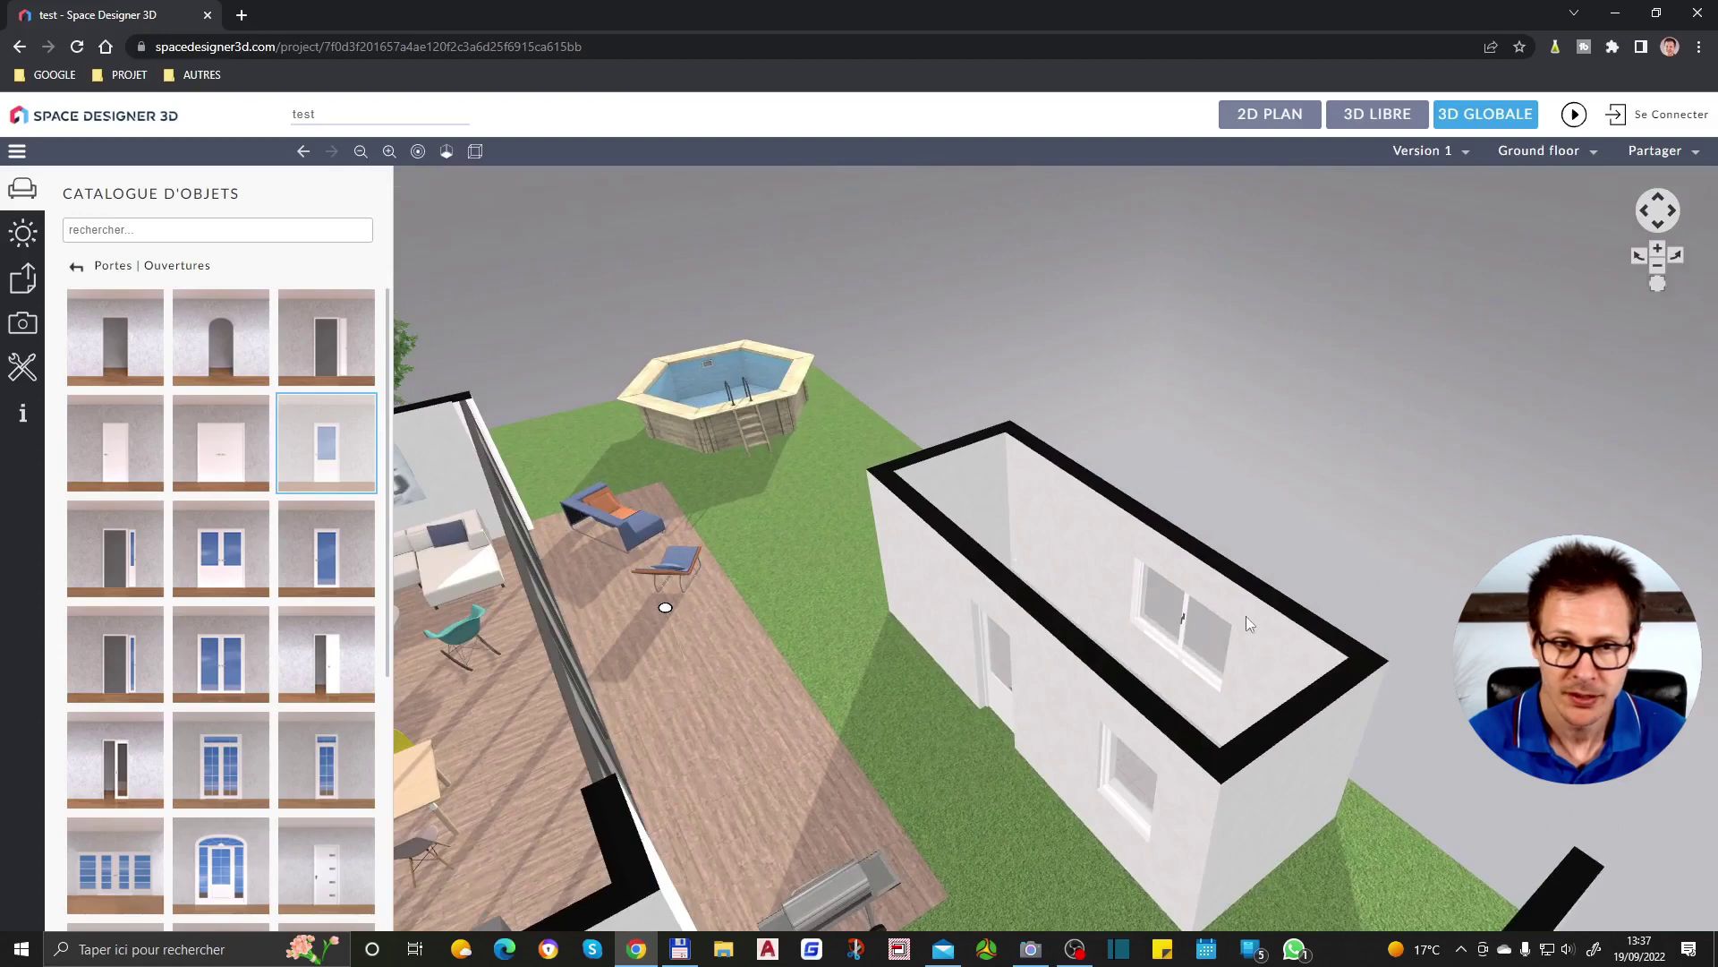
In the 2D plan, review the design, annotation, element and advanced tools and the object catalogue's doors and openings
left_click(1304, 119)
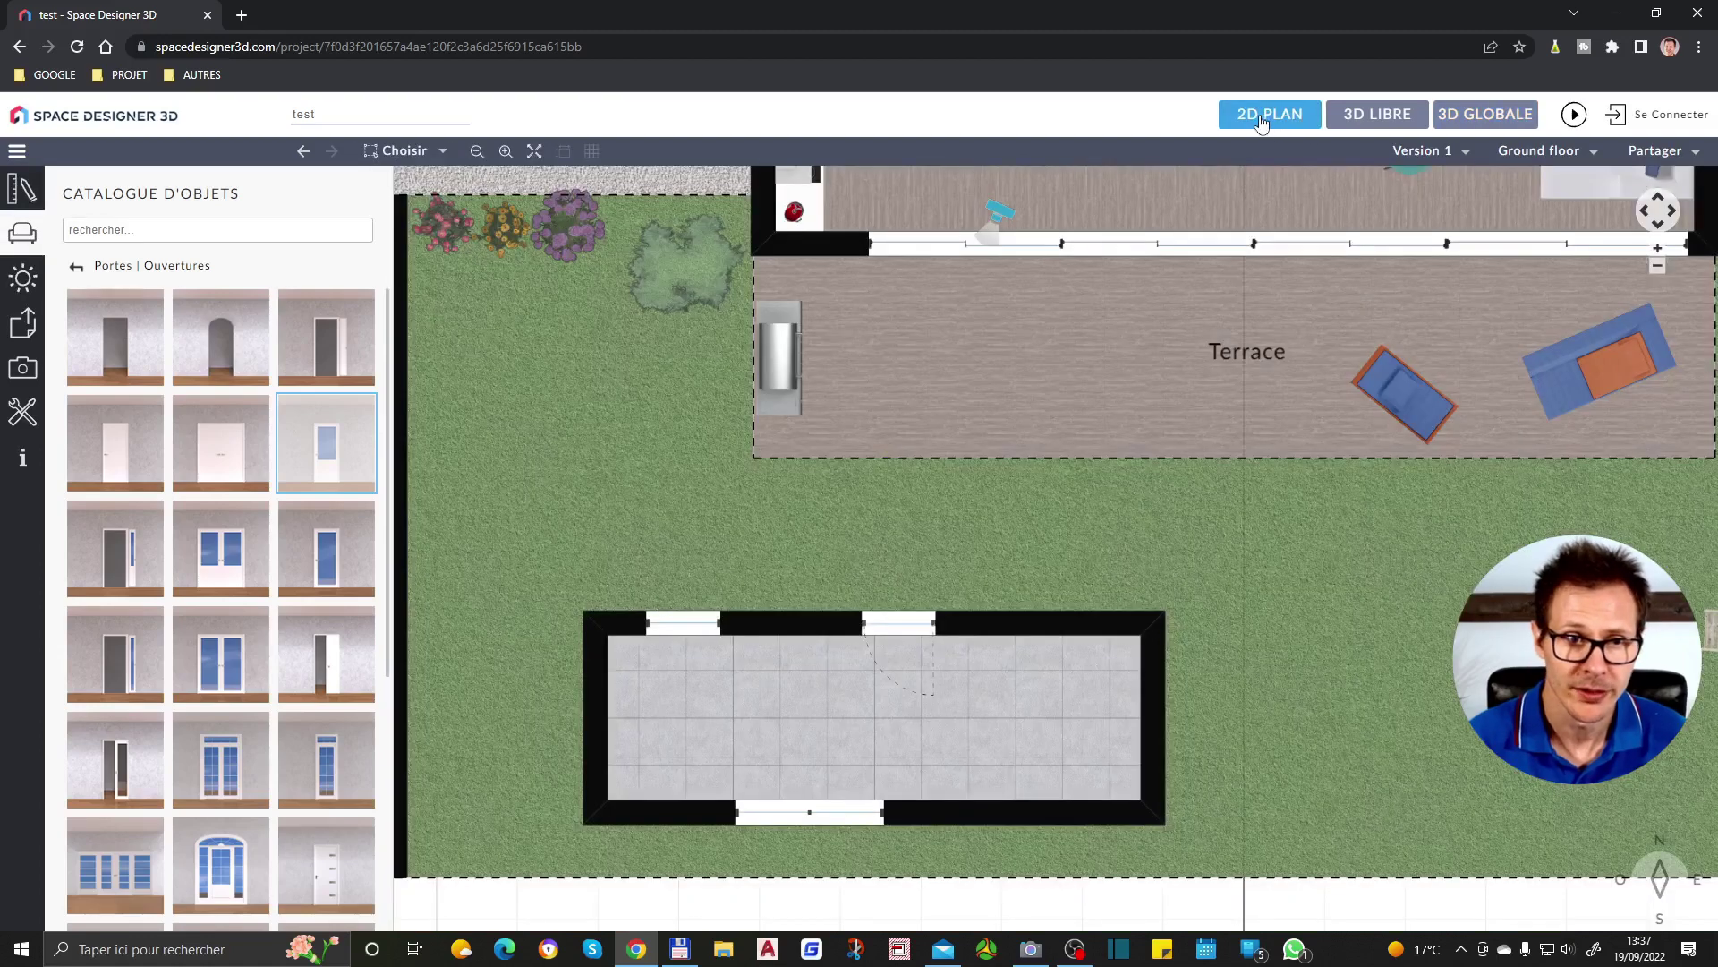
left_click(20, 192)
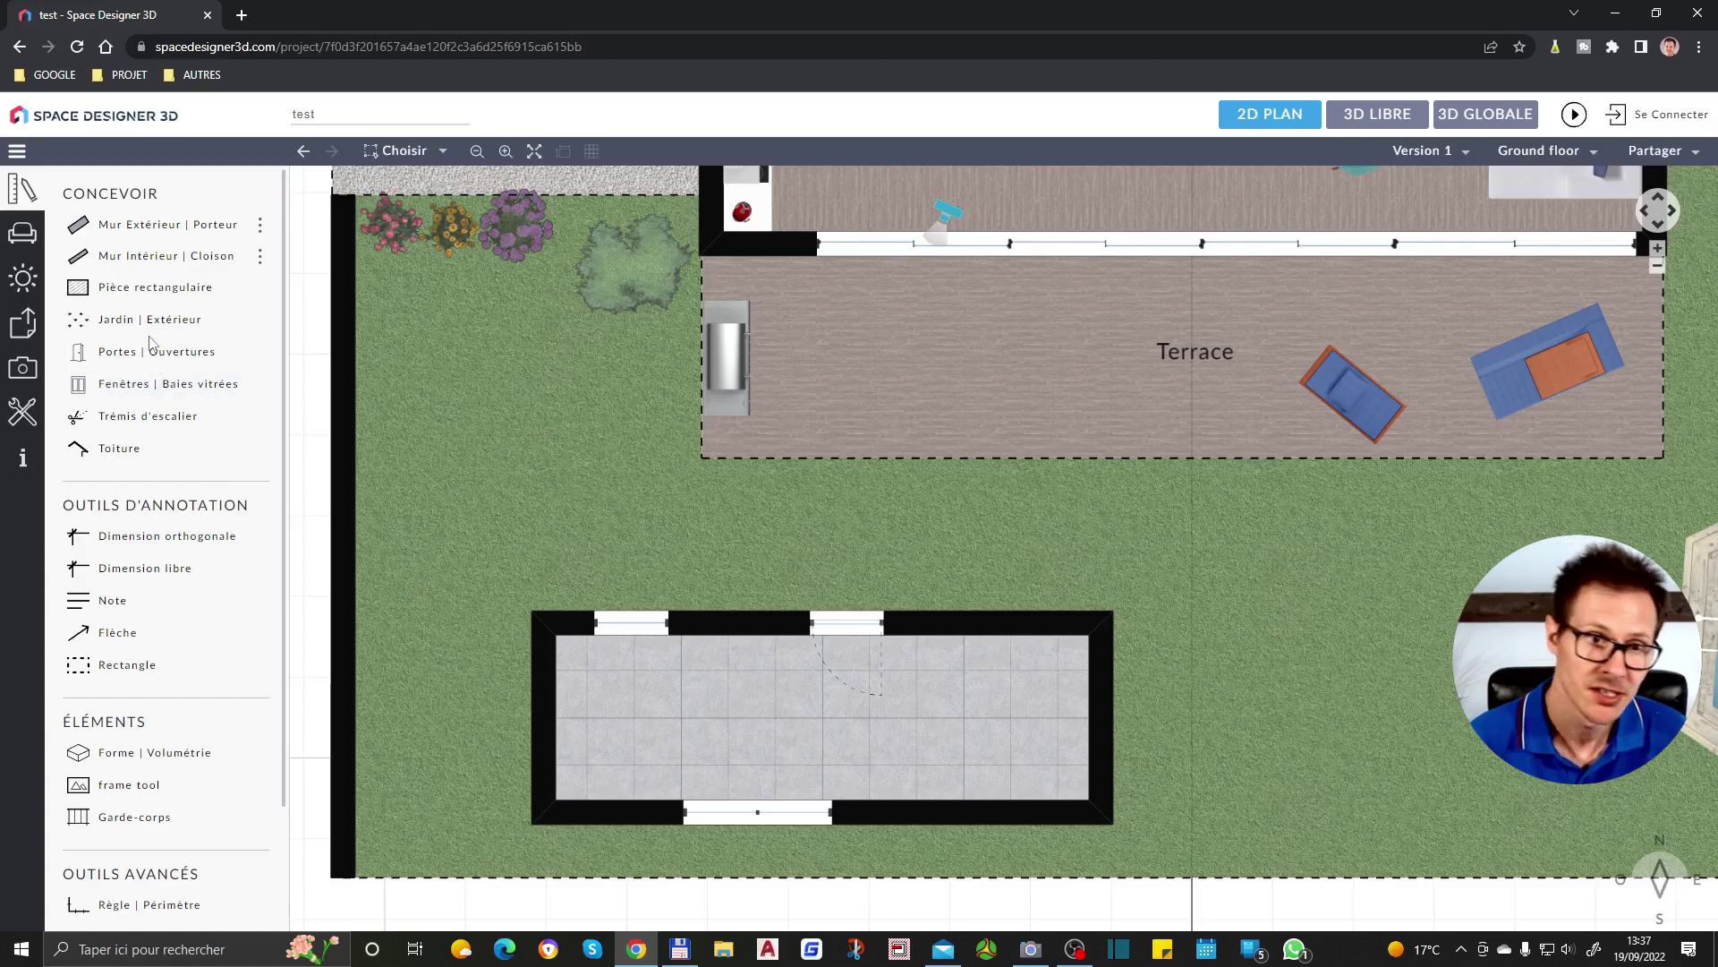
left_click(167, 264)
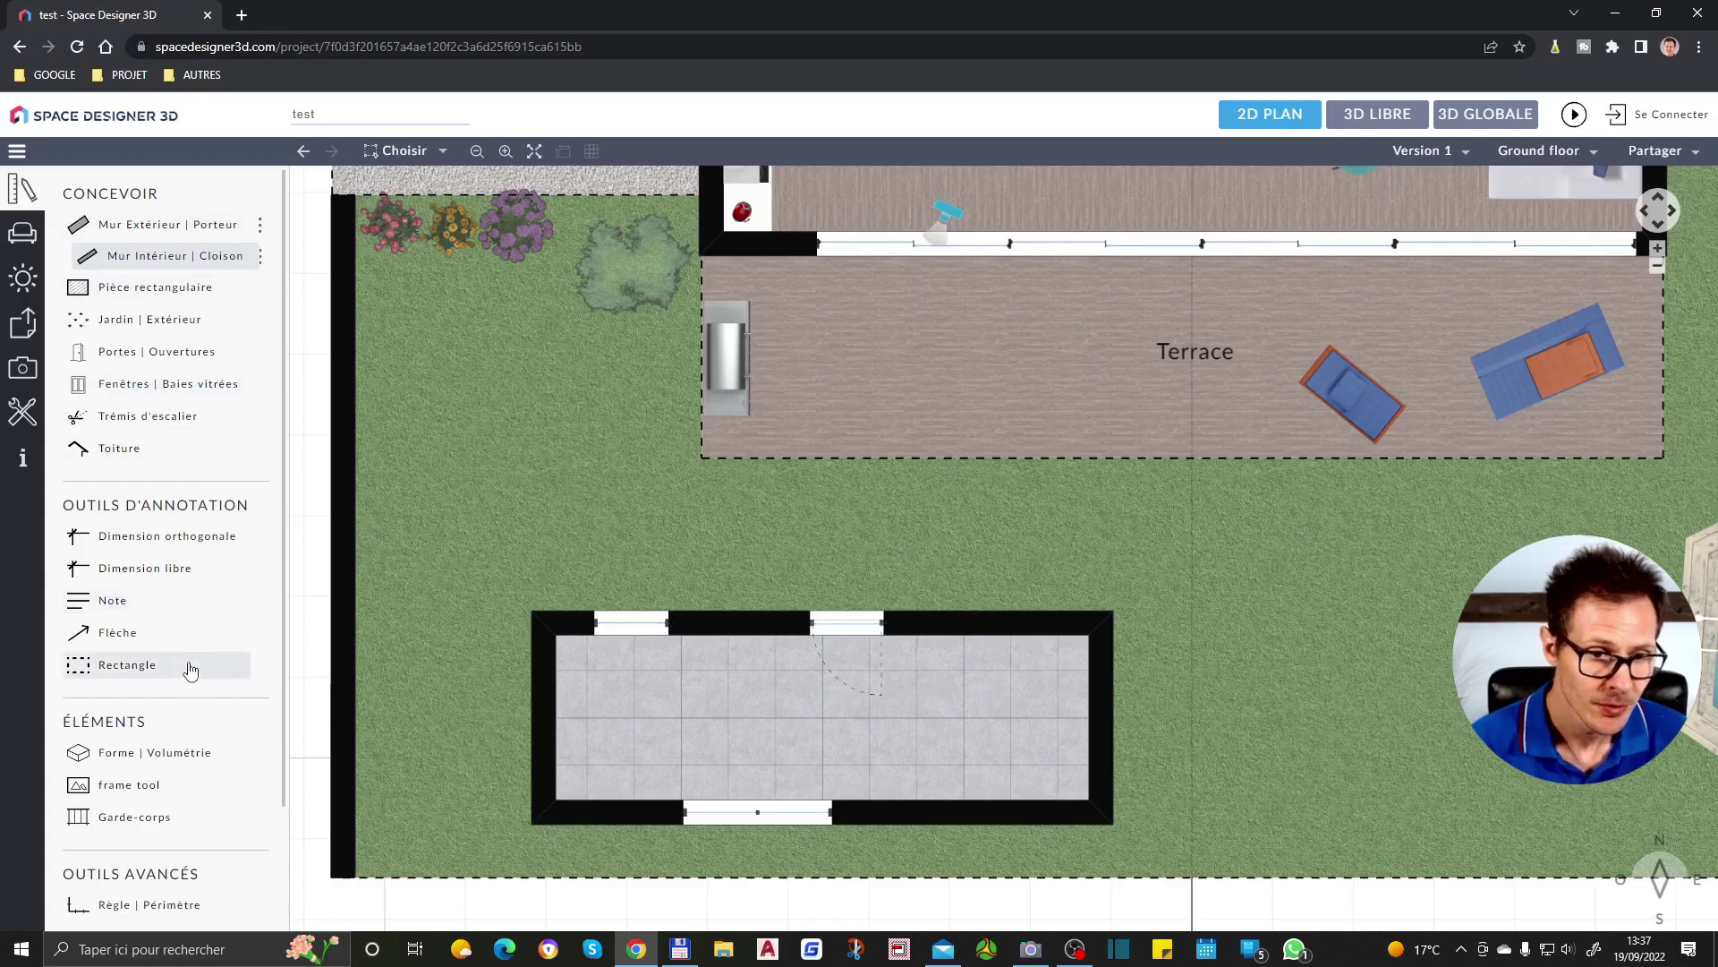
scroll(172, 689, "down", 2)
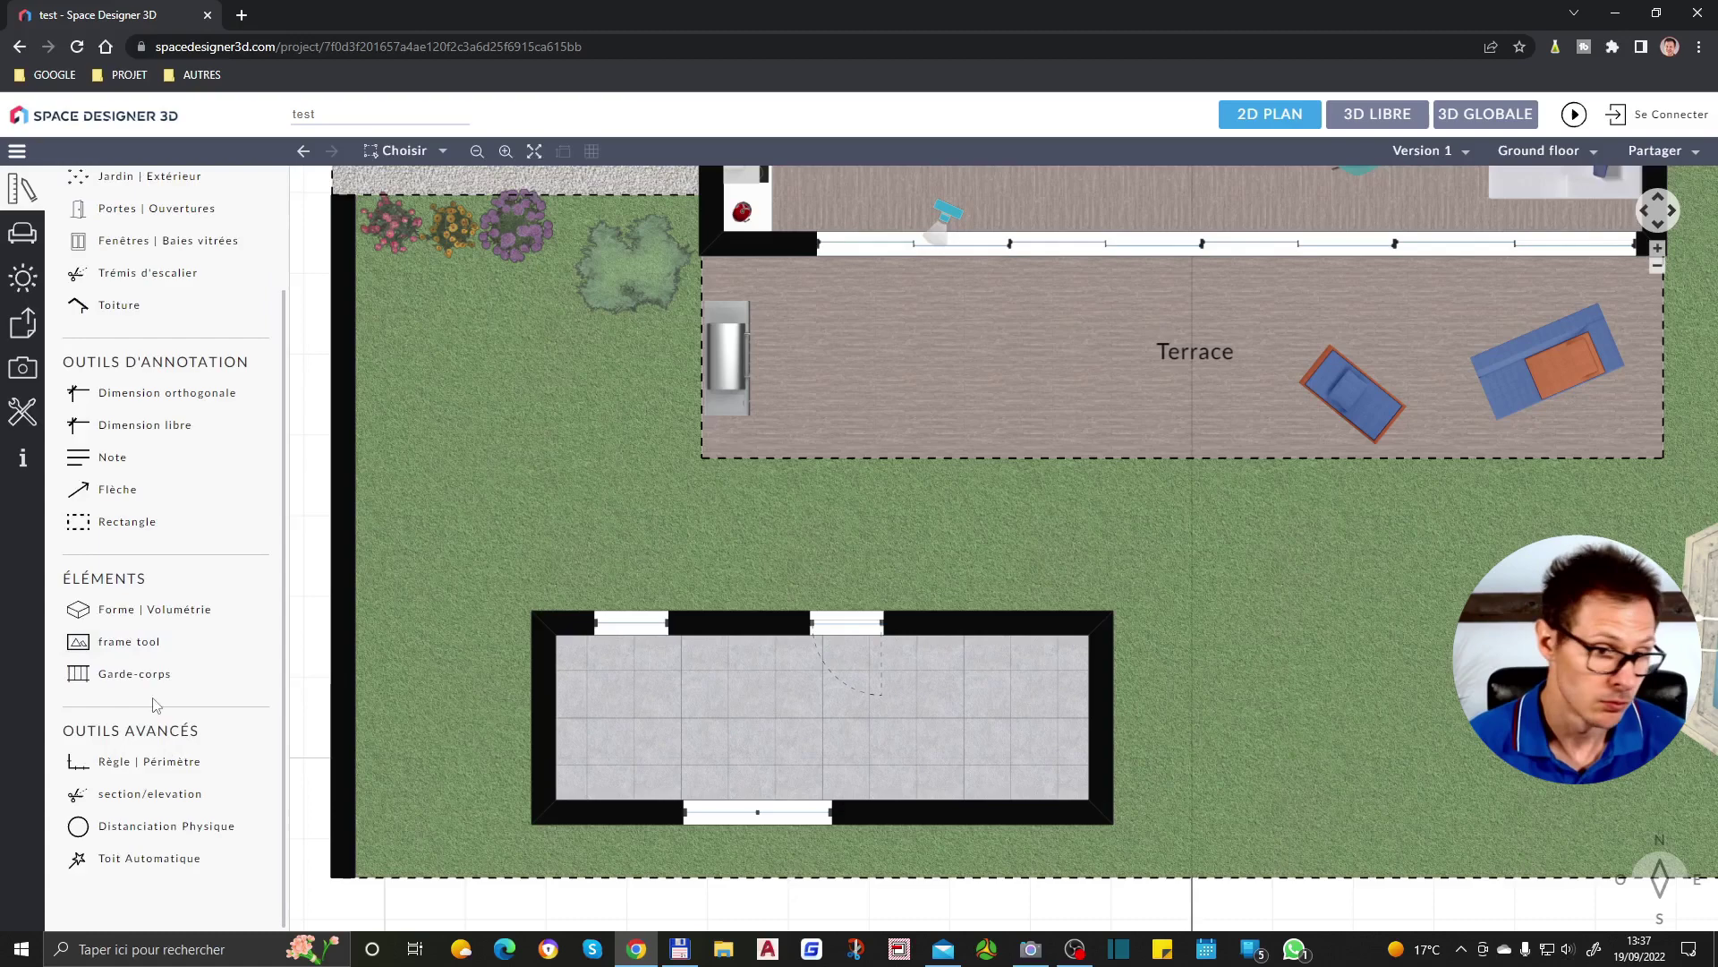
scroll(150, 416, "up", 2)
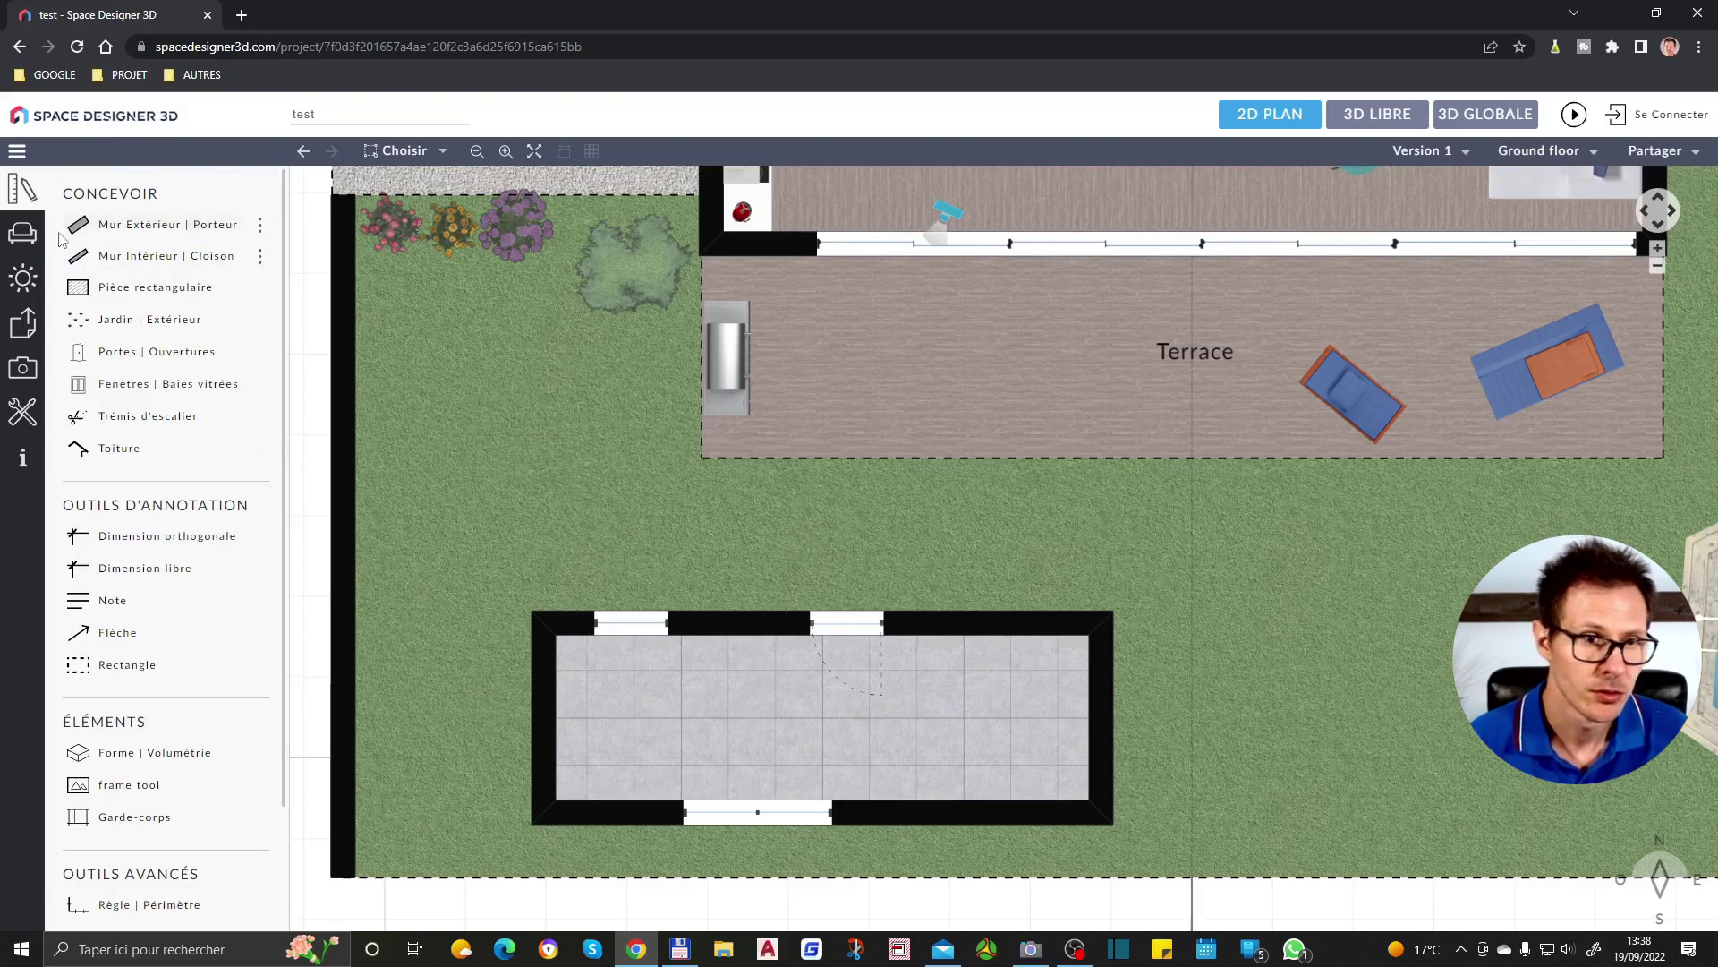
left_click(27, 243)
scroll(235, 448, "down", 5)
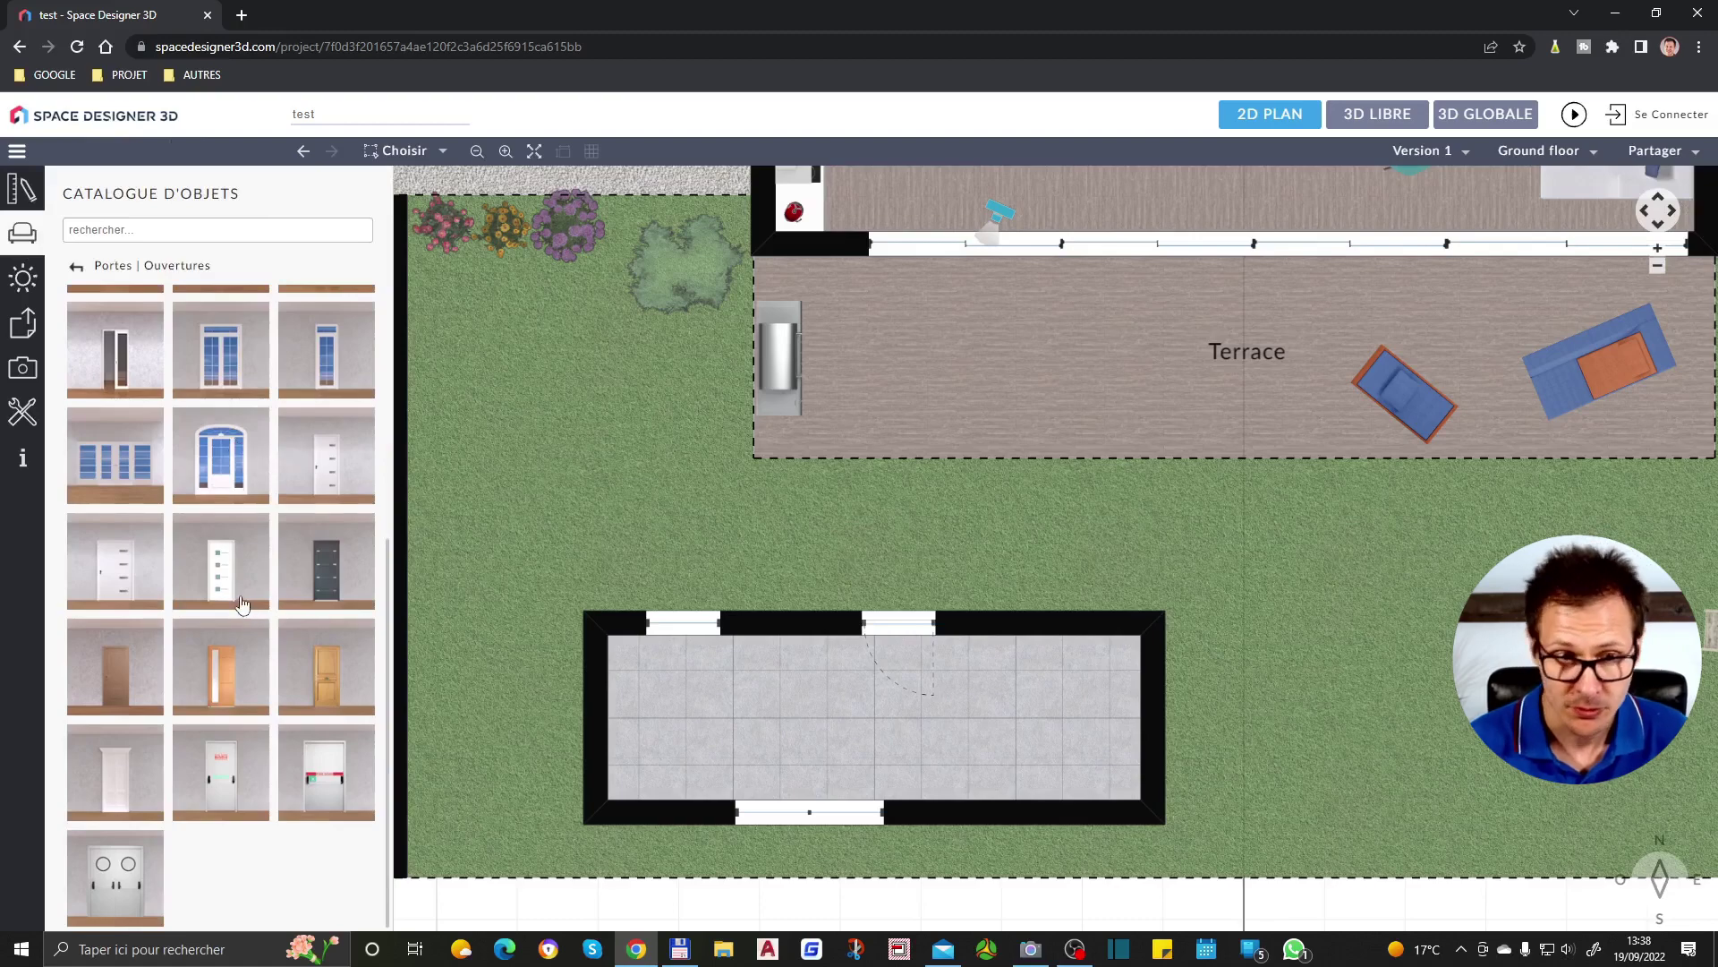
scroll(242, 590, "up", 5)
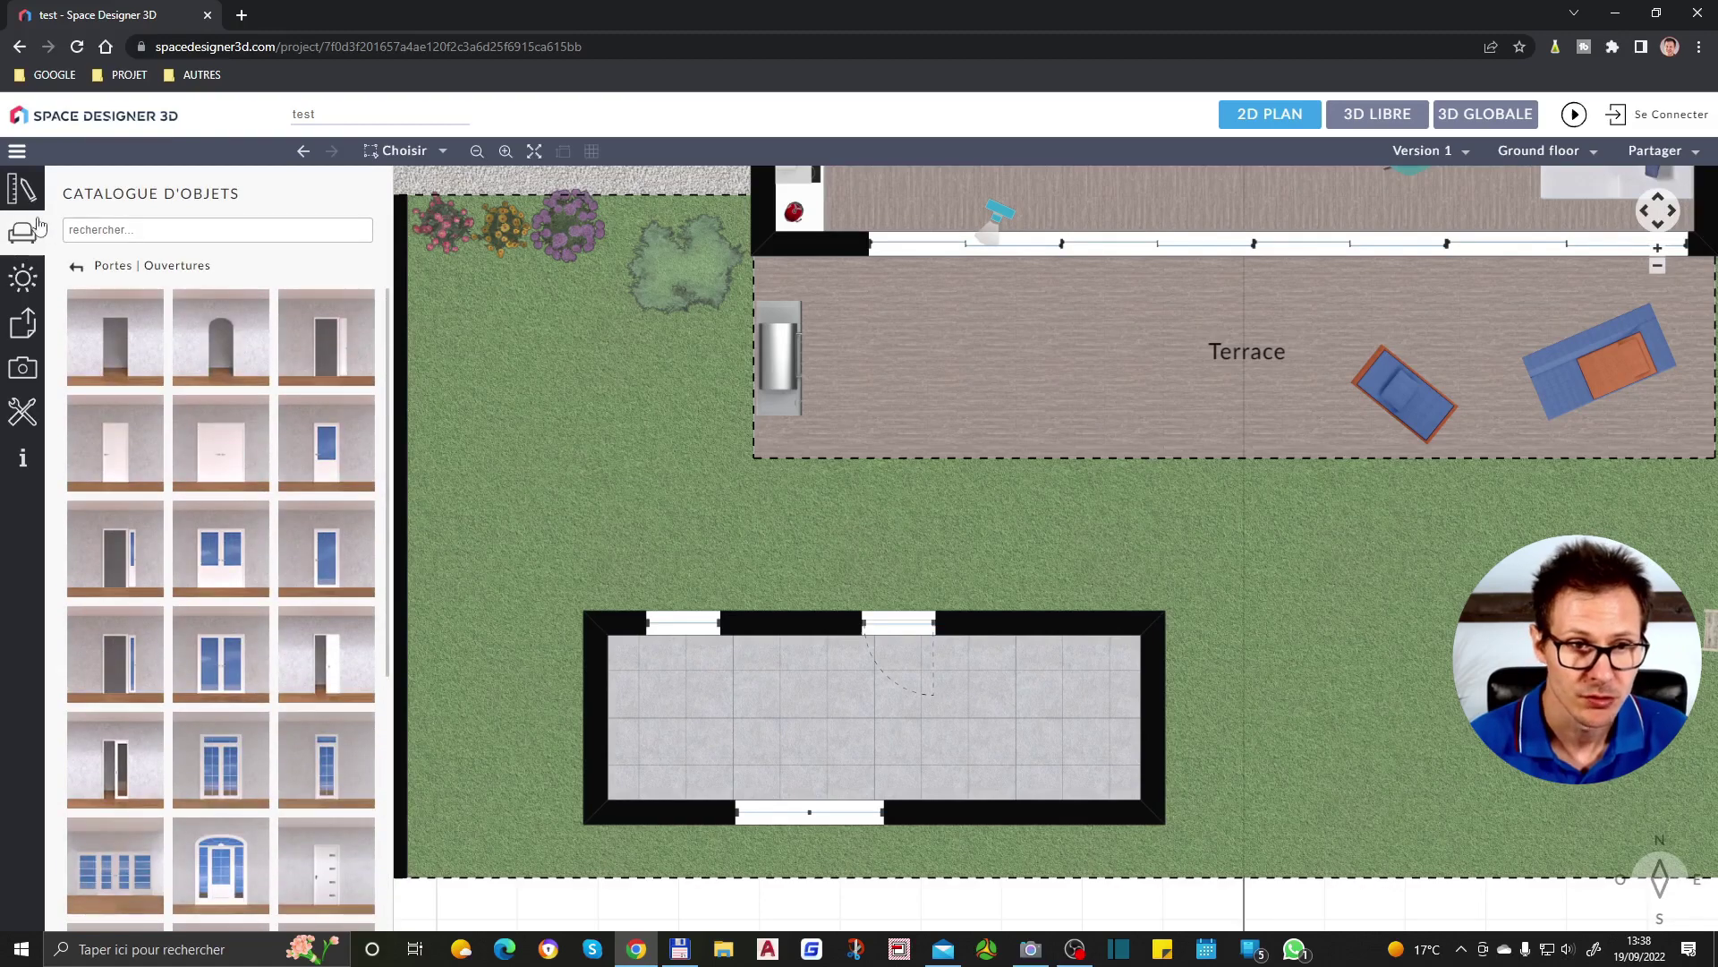
left_click(27, 193)
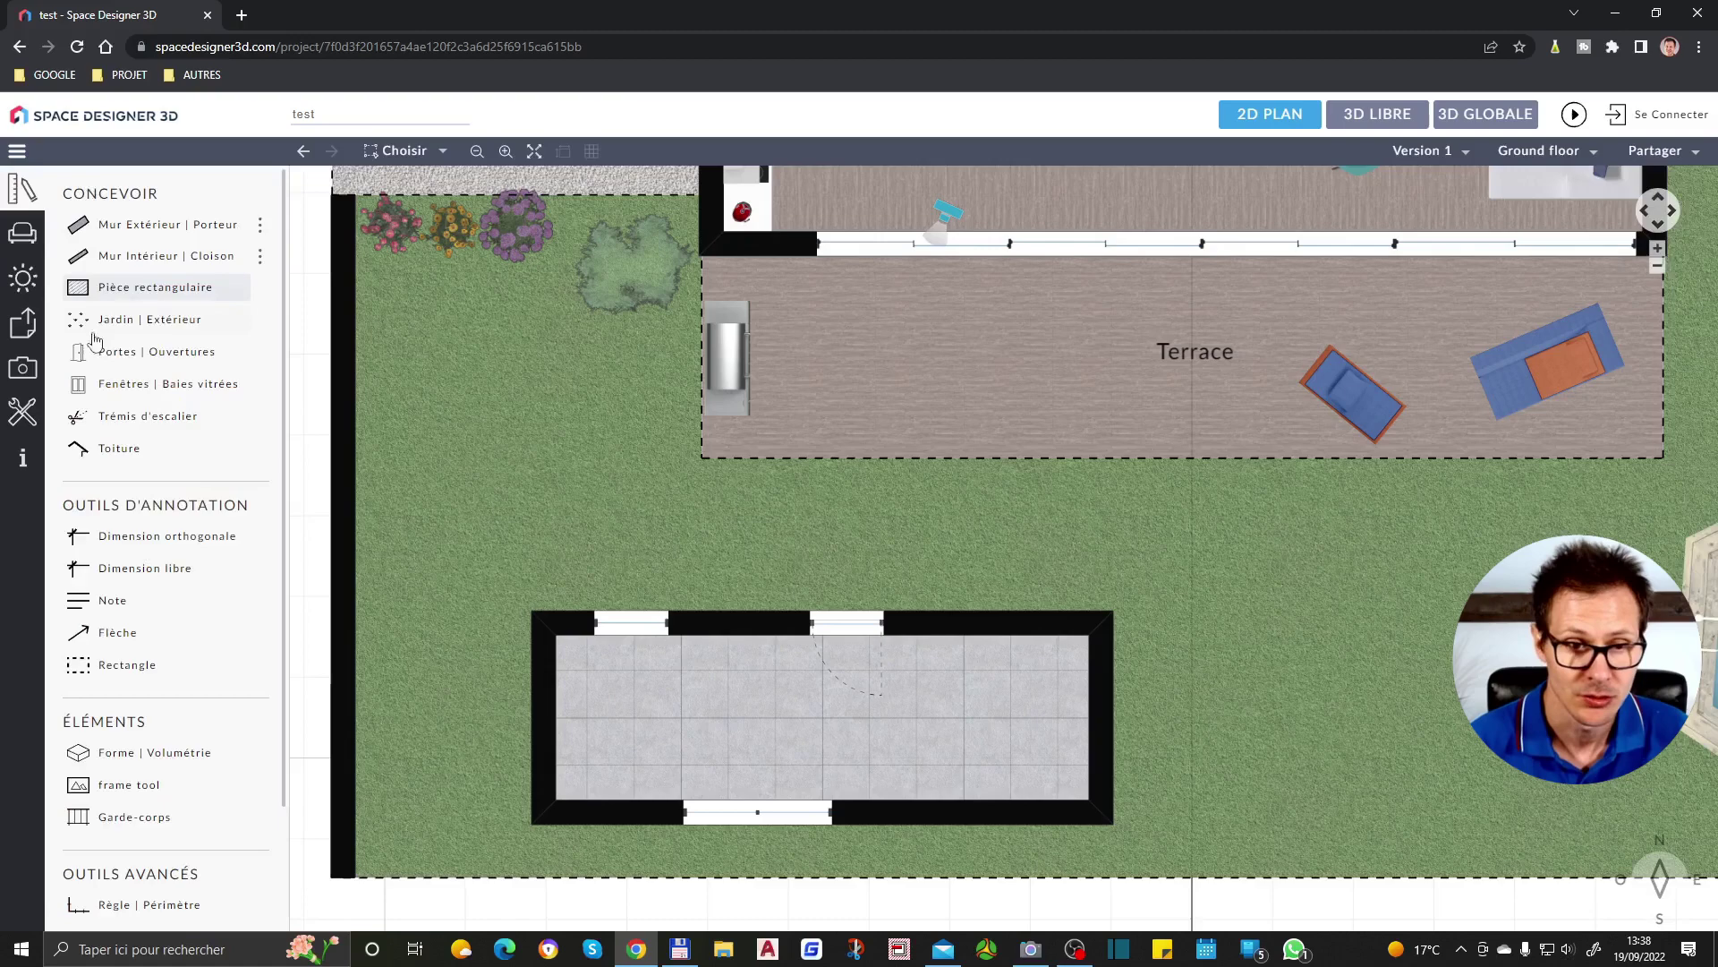
left_click(18, 244)
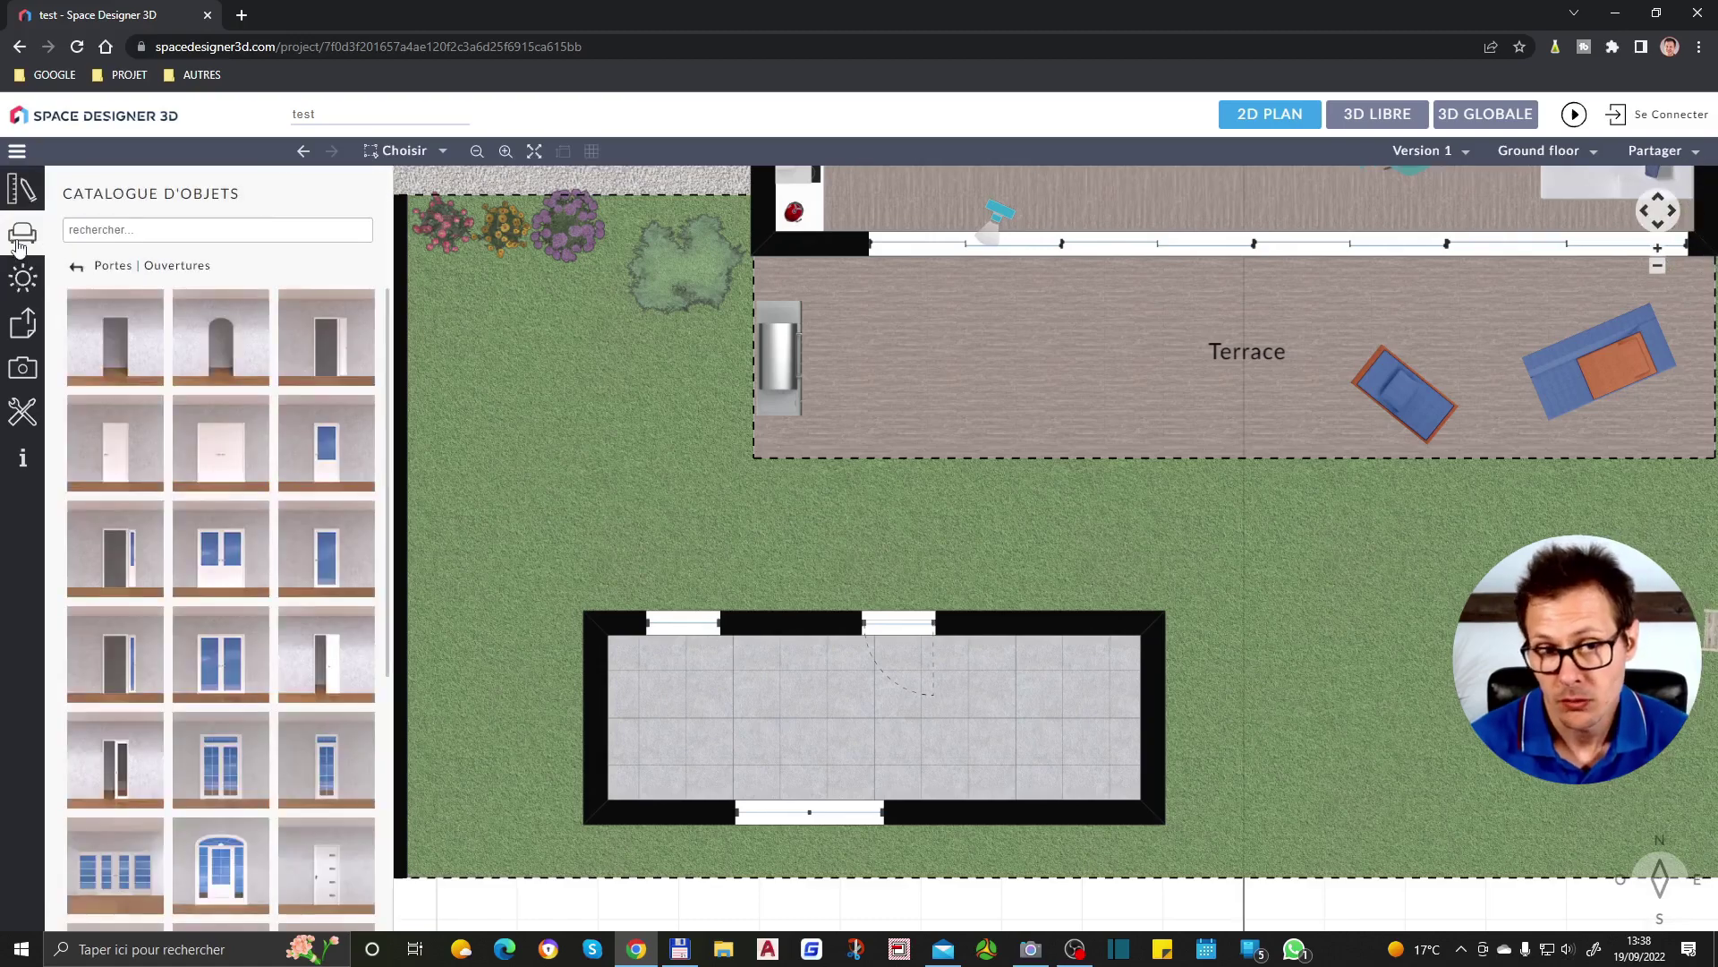
Place the white buffet with black lines from the Salle à manger Buffets | Tables consoles category against the garden room's rear wall, beside the window
left_click(78, 270)
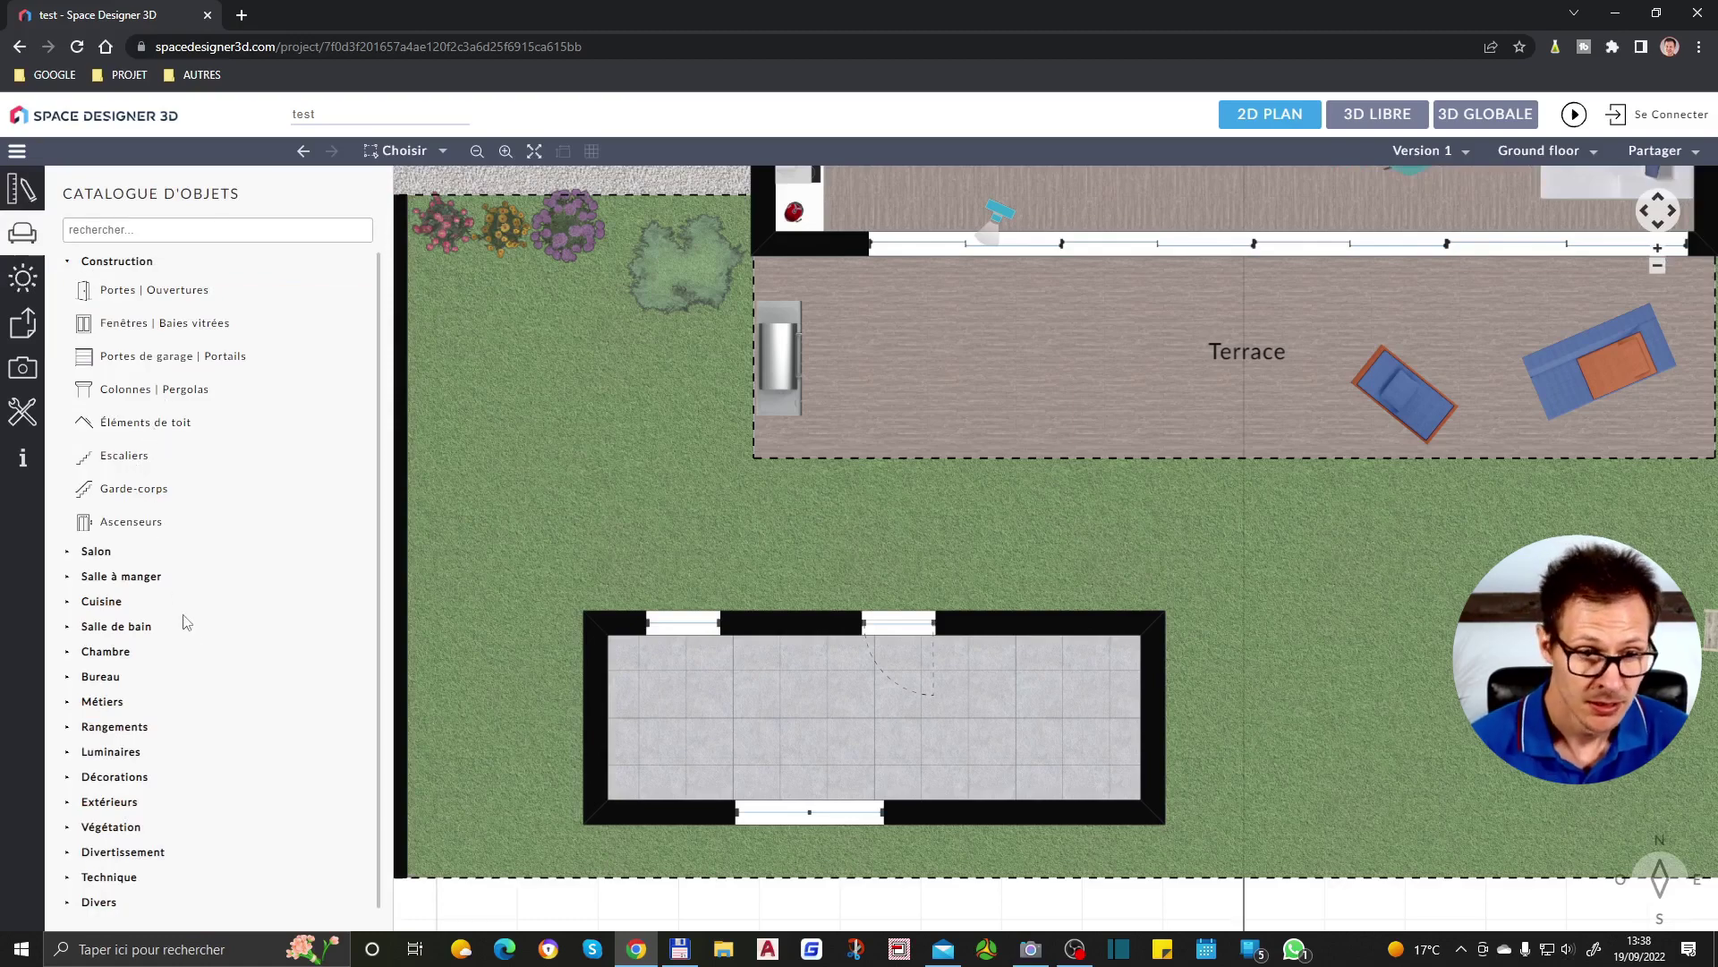
left_click(72, 575)
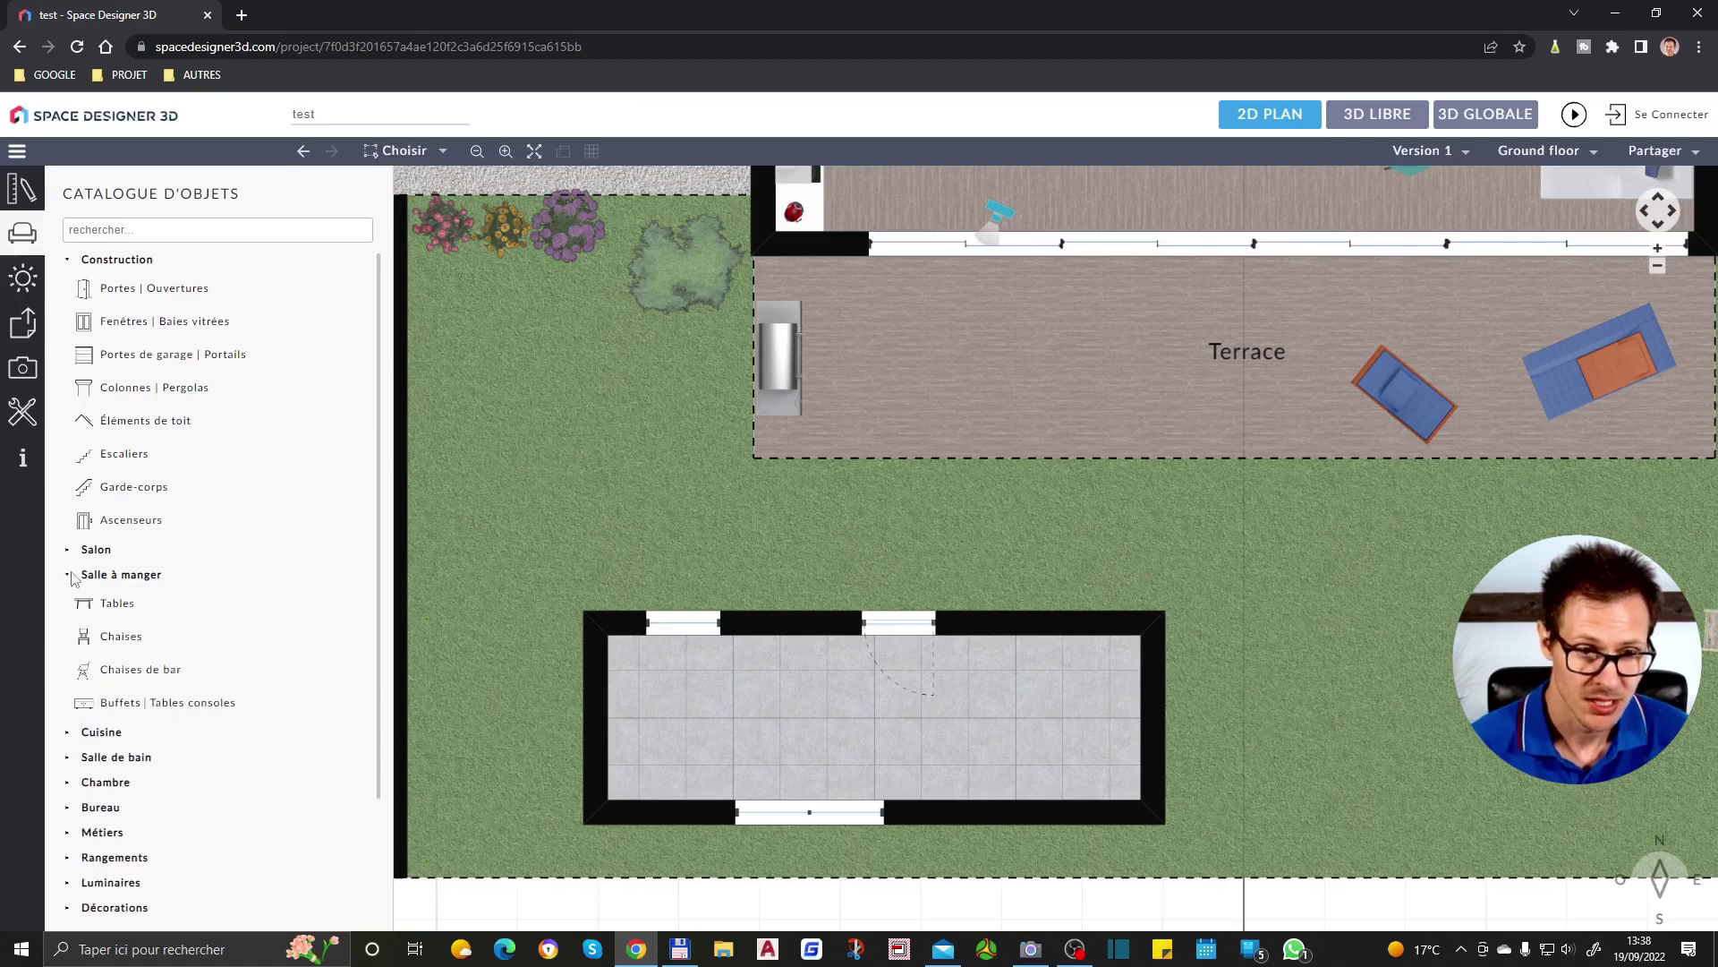
left_click(167, 704)
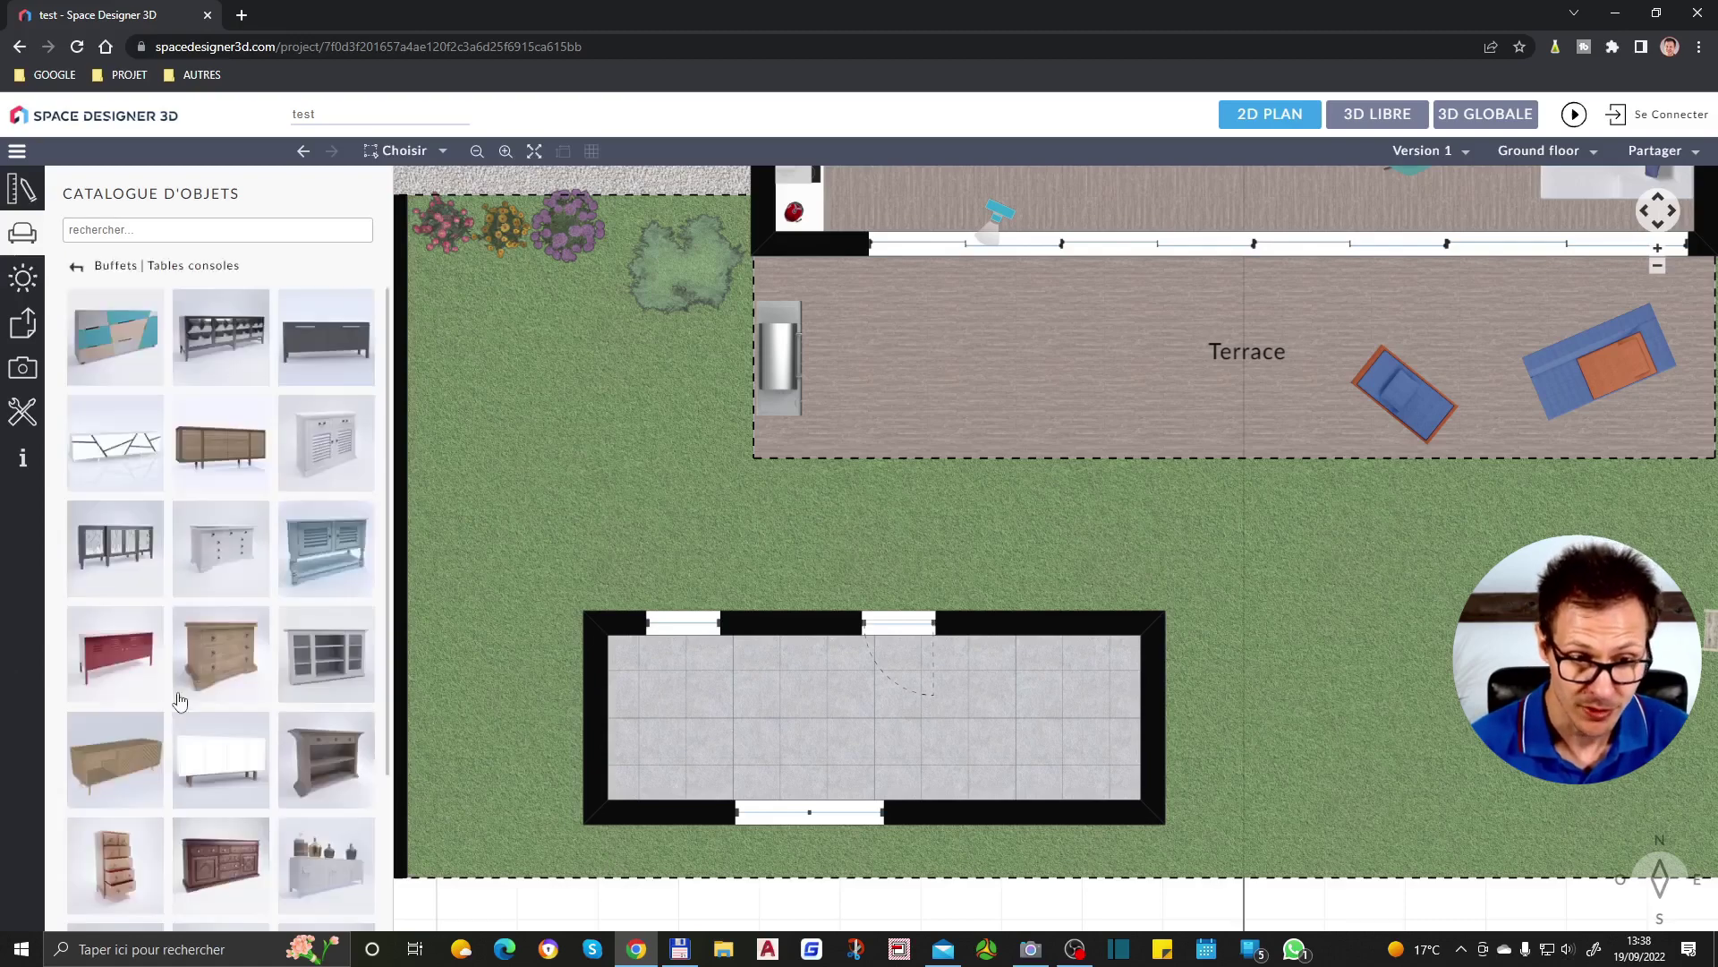
scroll(231, 491, "down", 3)
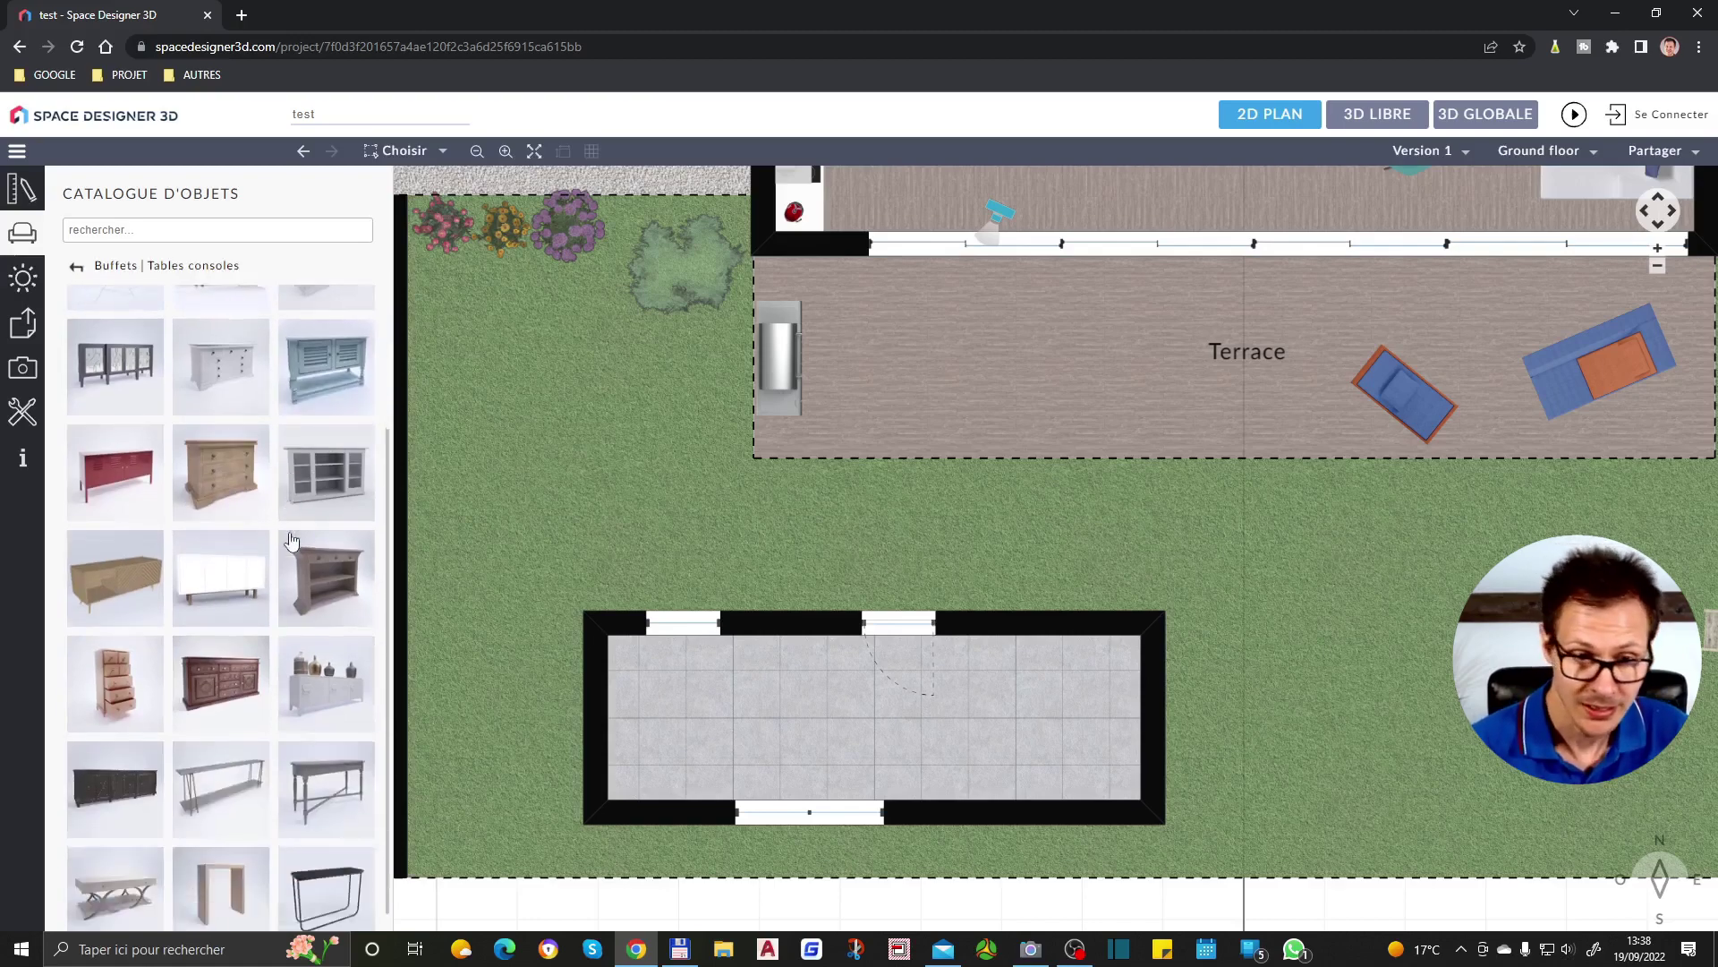
scroll(273, 600, "up", 2)
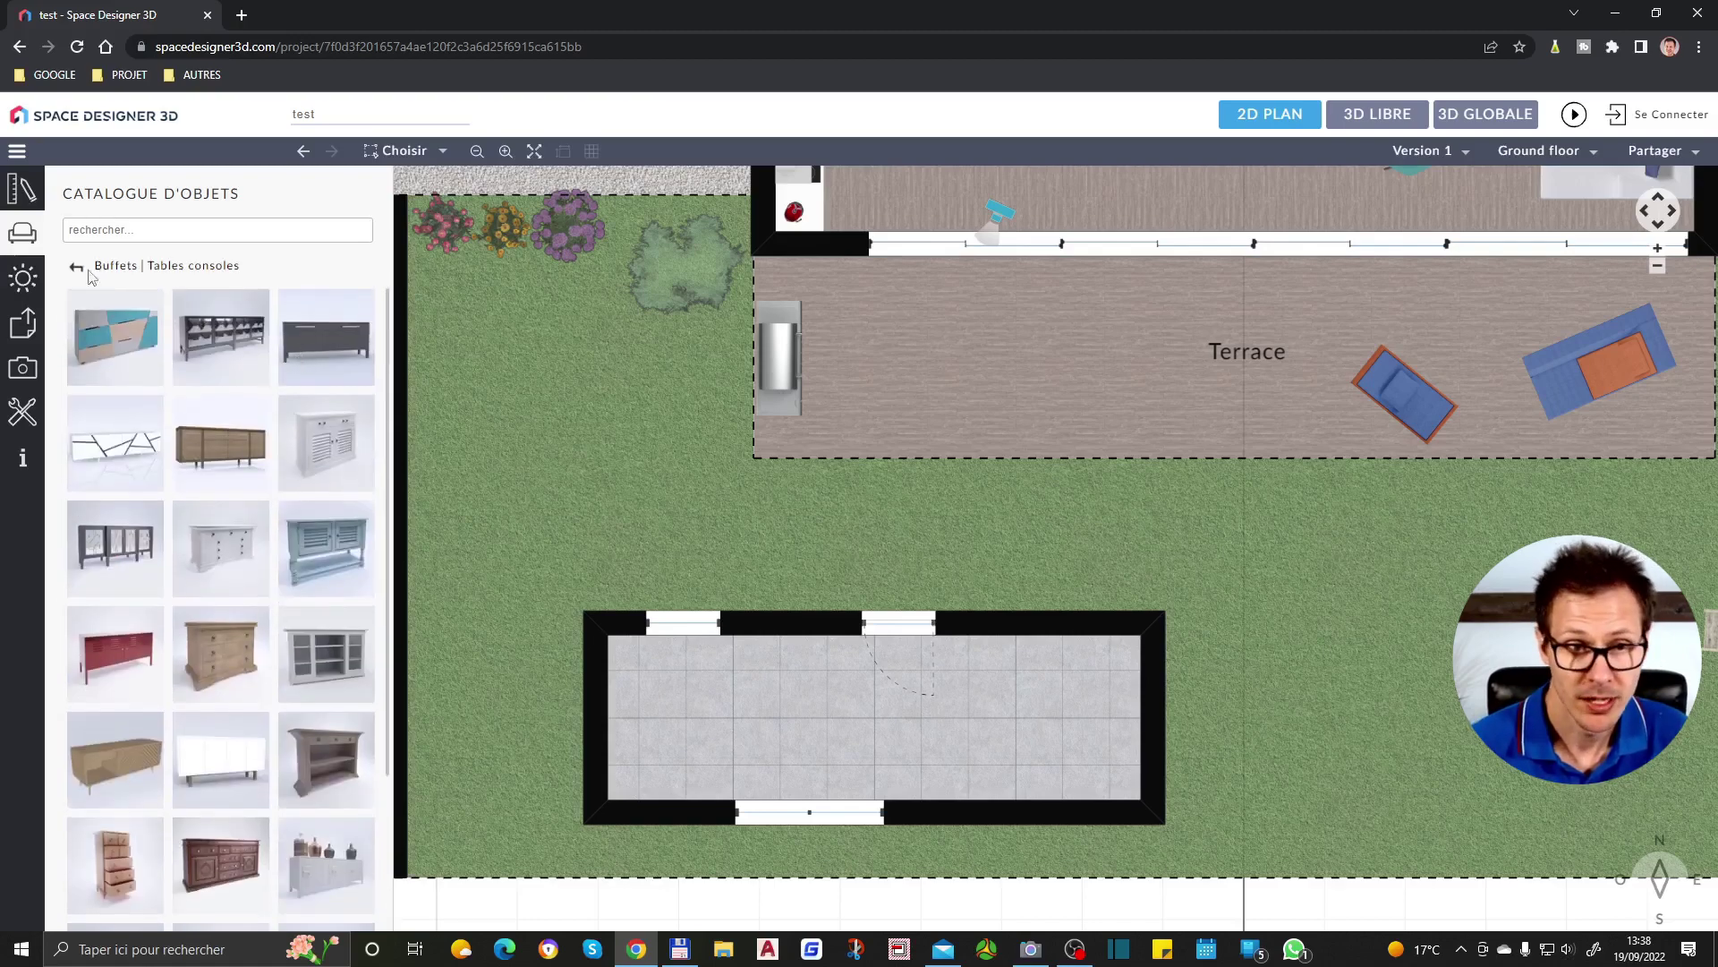
left_click_drag(126, 452, 1041, 783)
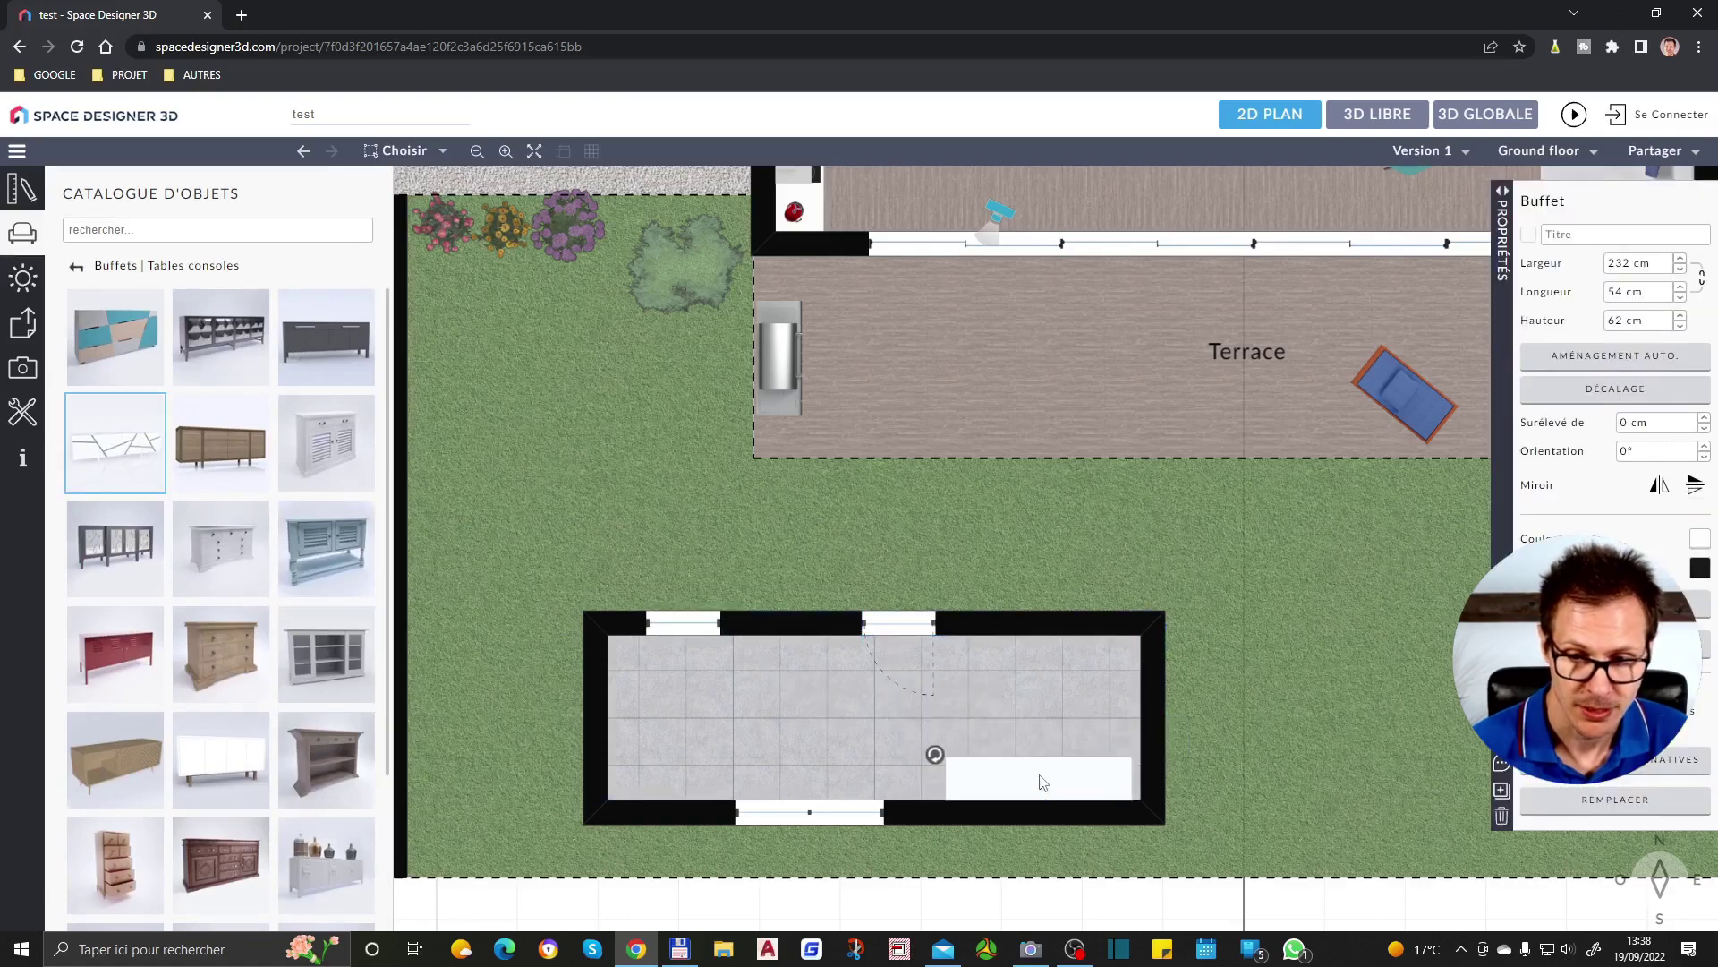
In the global 3D view, rotate the buffet to about 178° so its patterned front faces into the garden room
left_click(1485, 113)
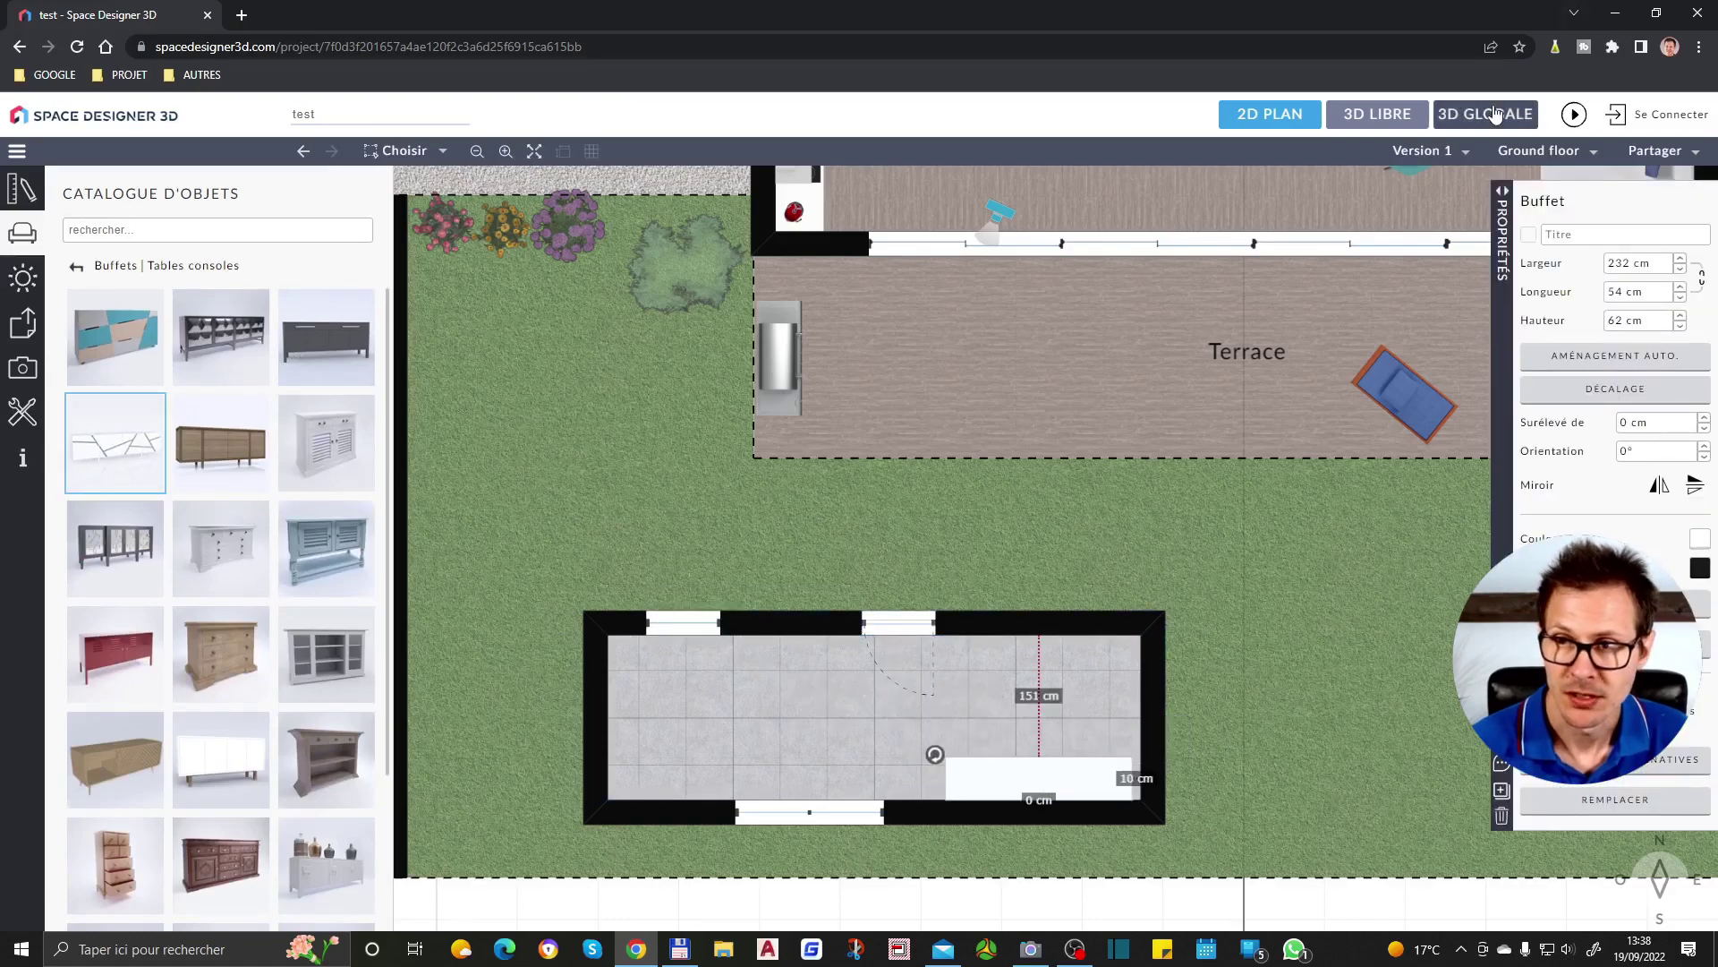
scroll(1146, 691, "up", 5)
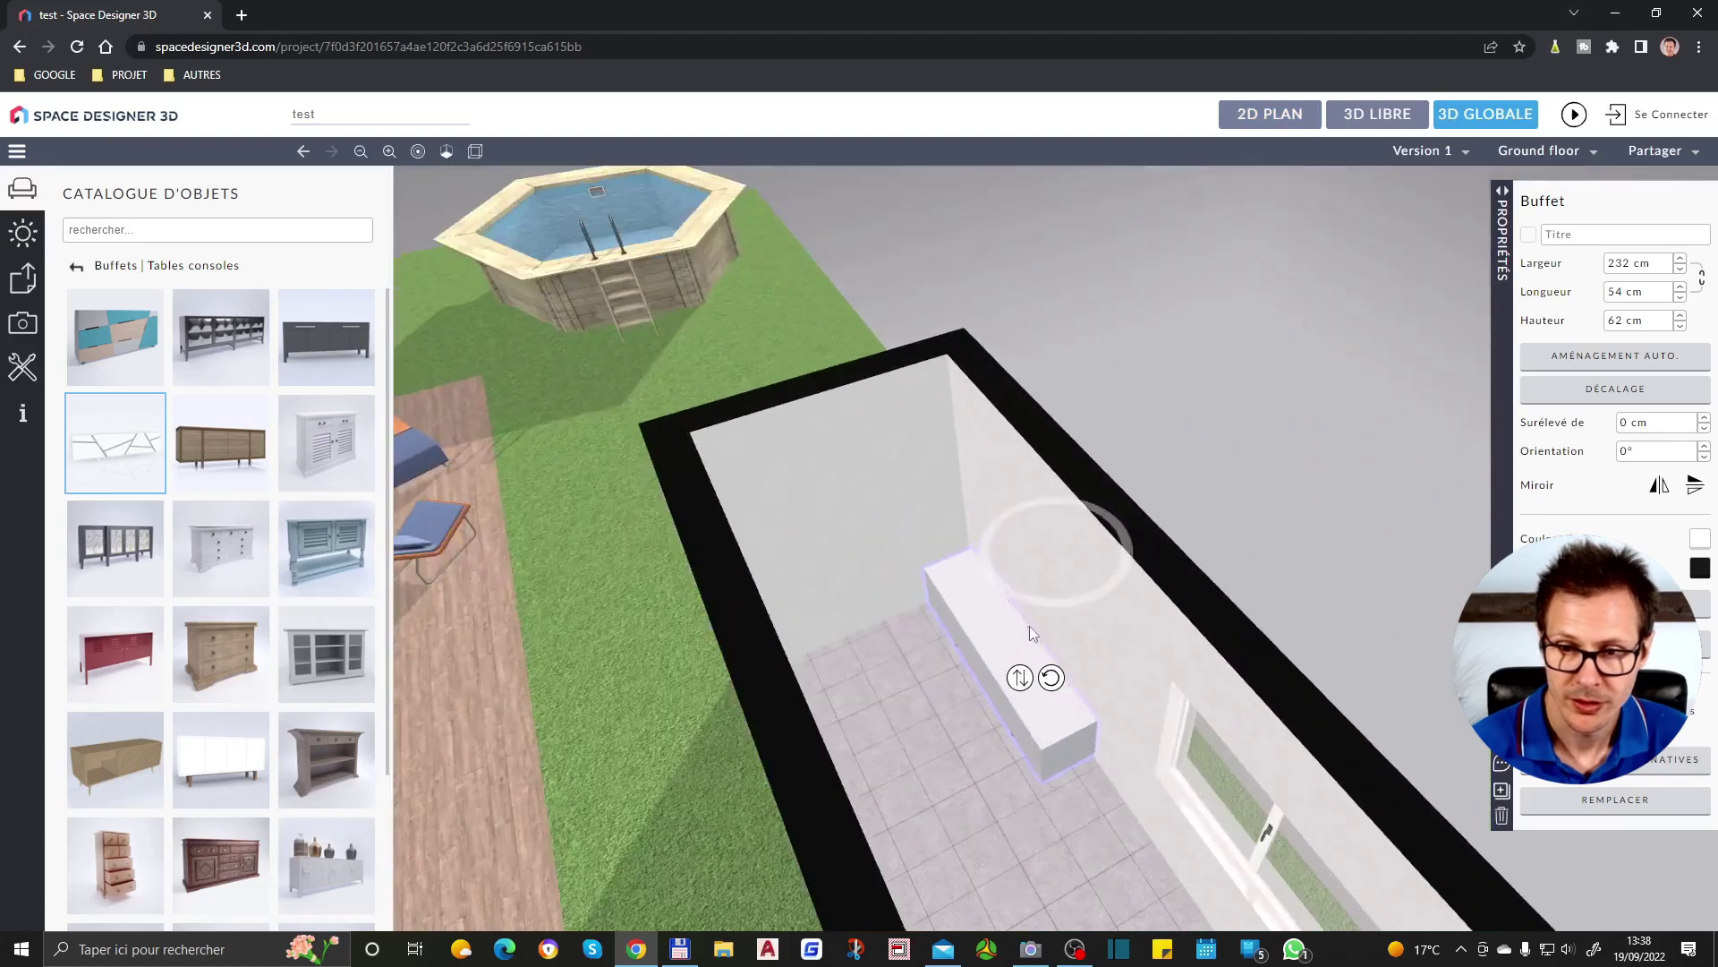
left_click_drag(1032, 726, 697, 588)
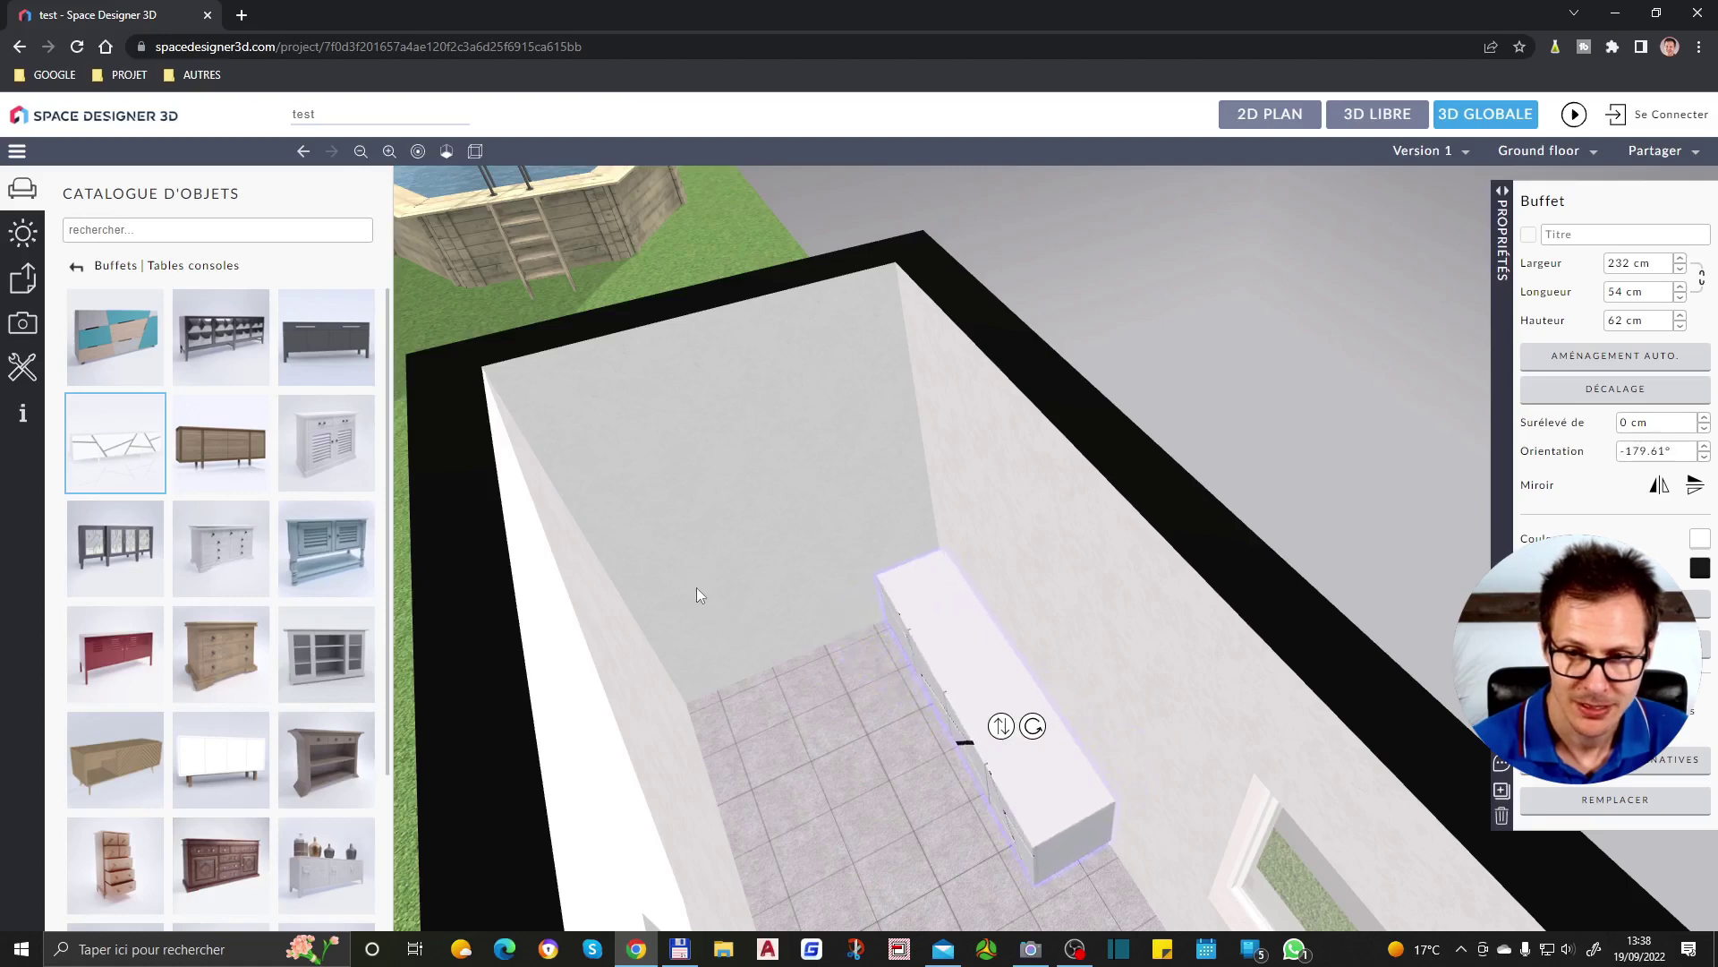
left_click_drag(1038, 730, 1024, 818)
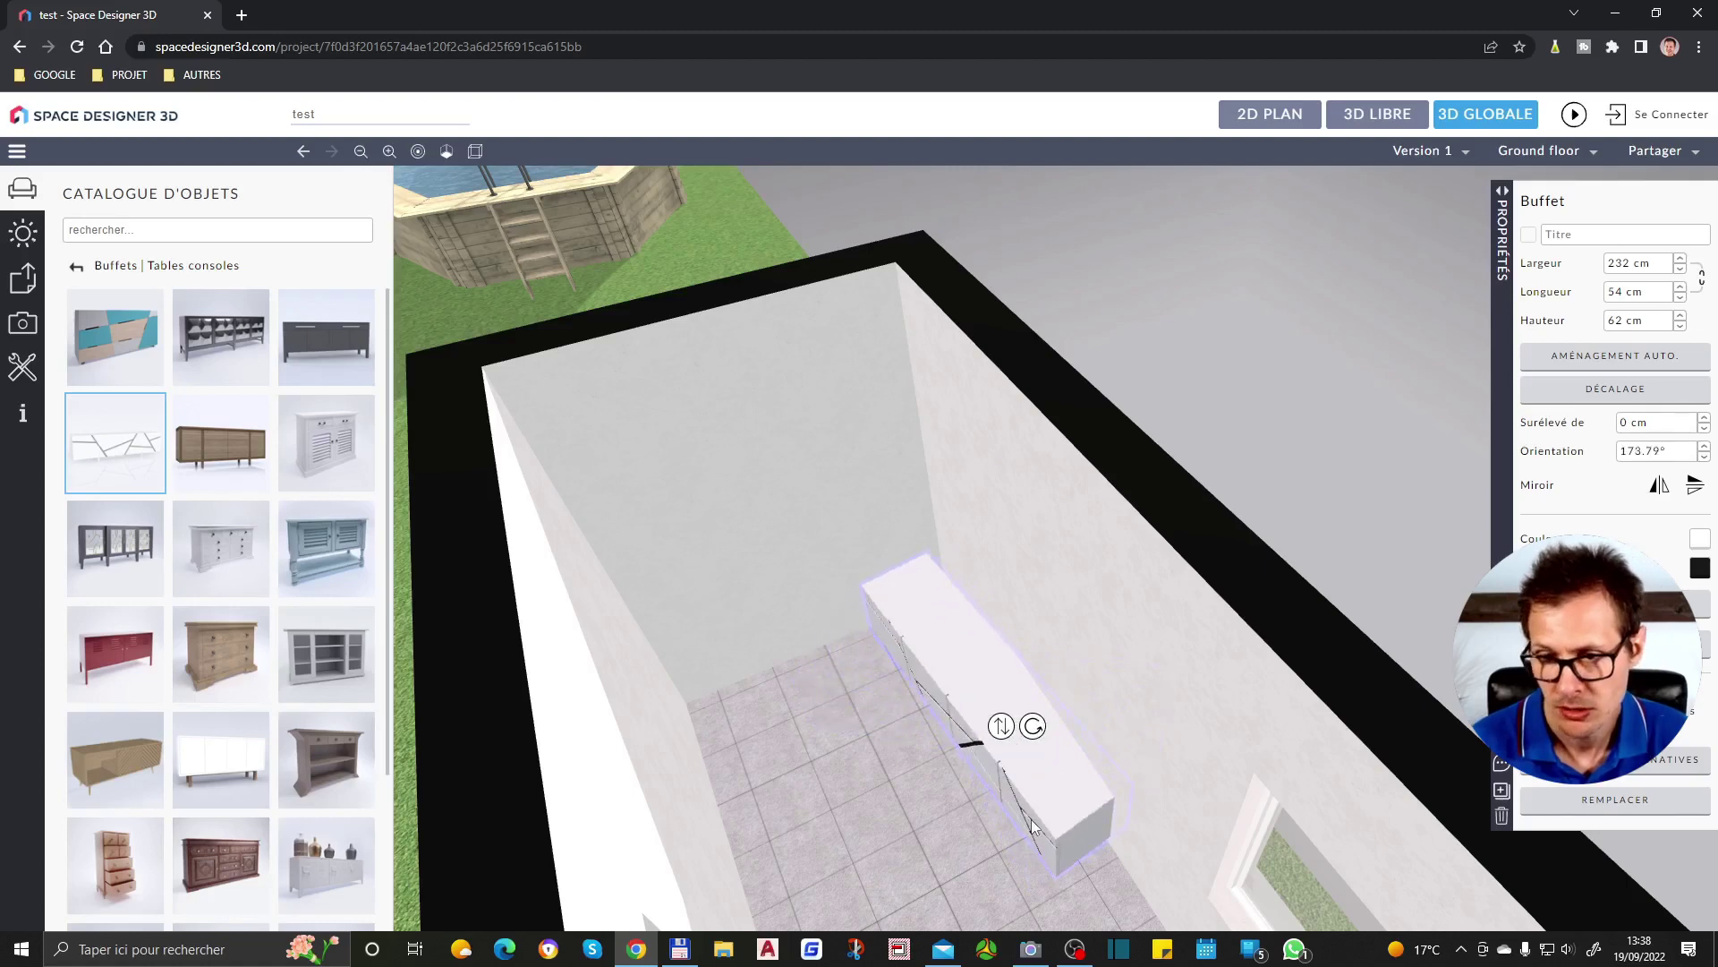
left_click(913, 791)
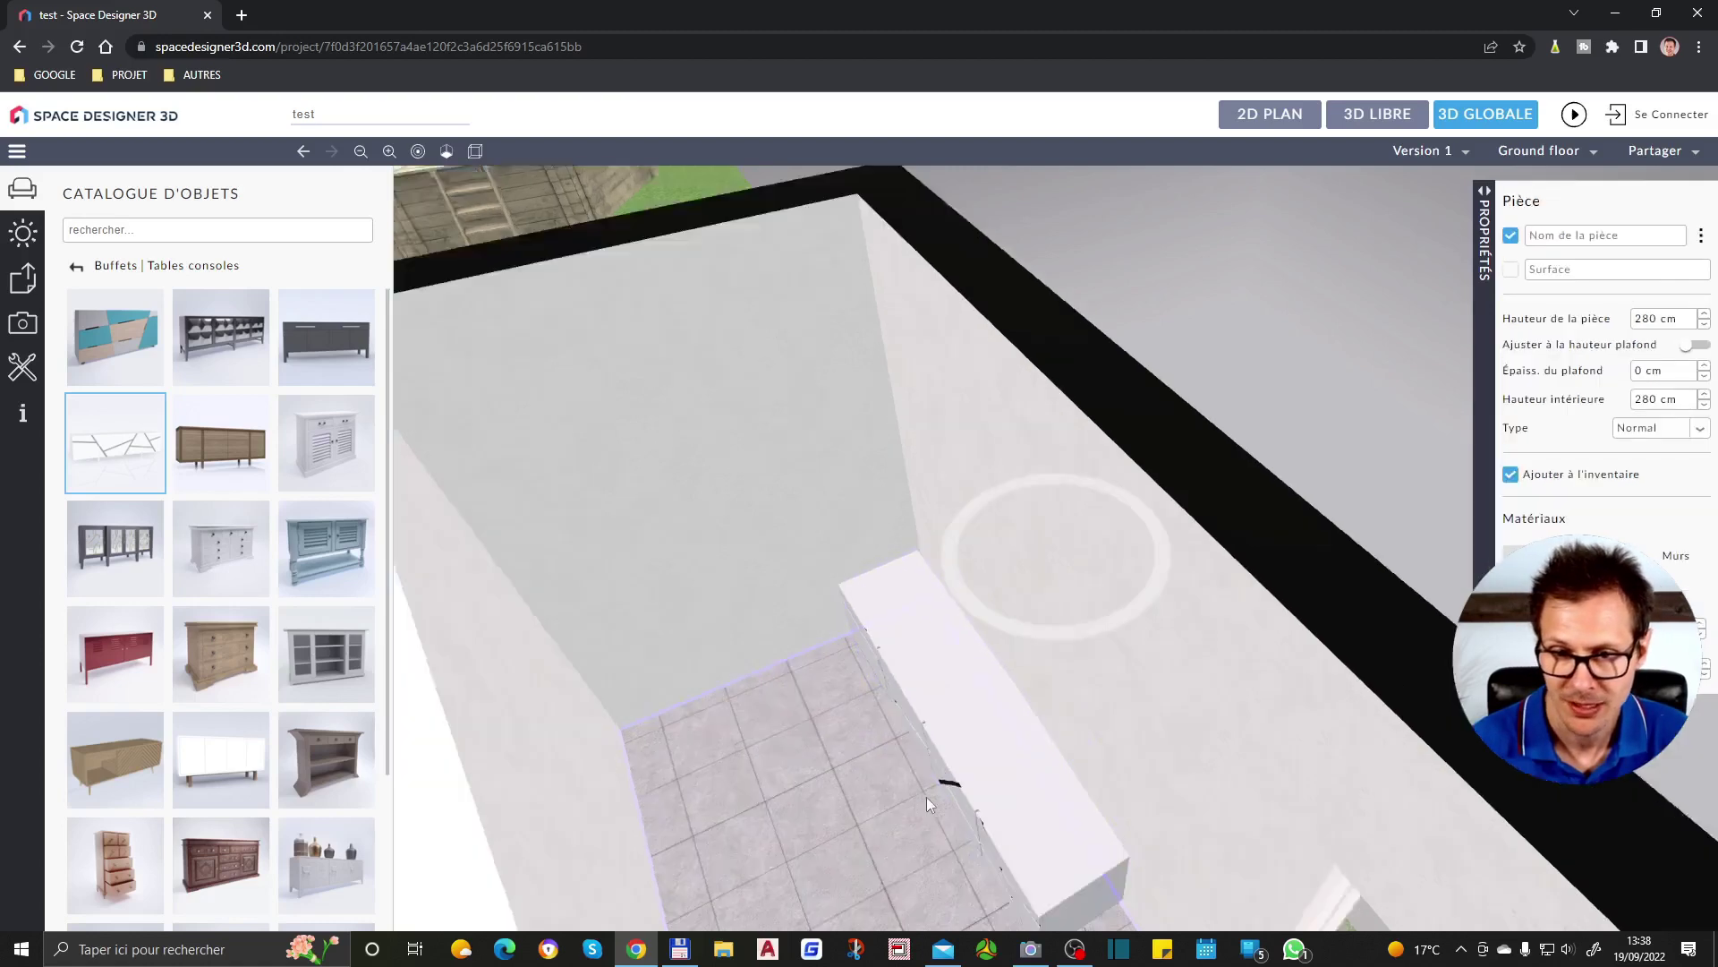
scroll(1048, 550, "down", 5)
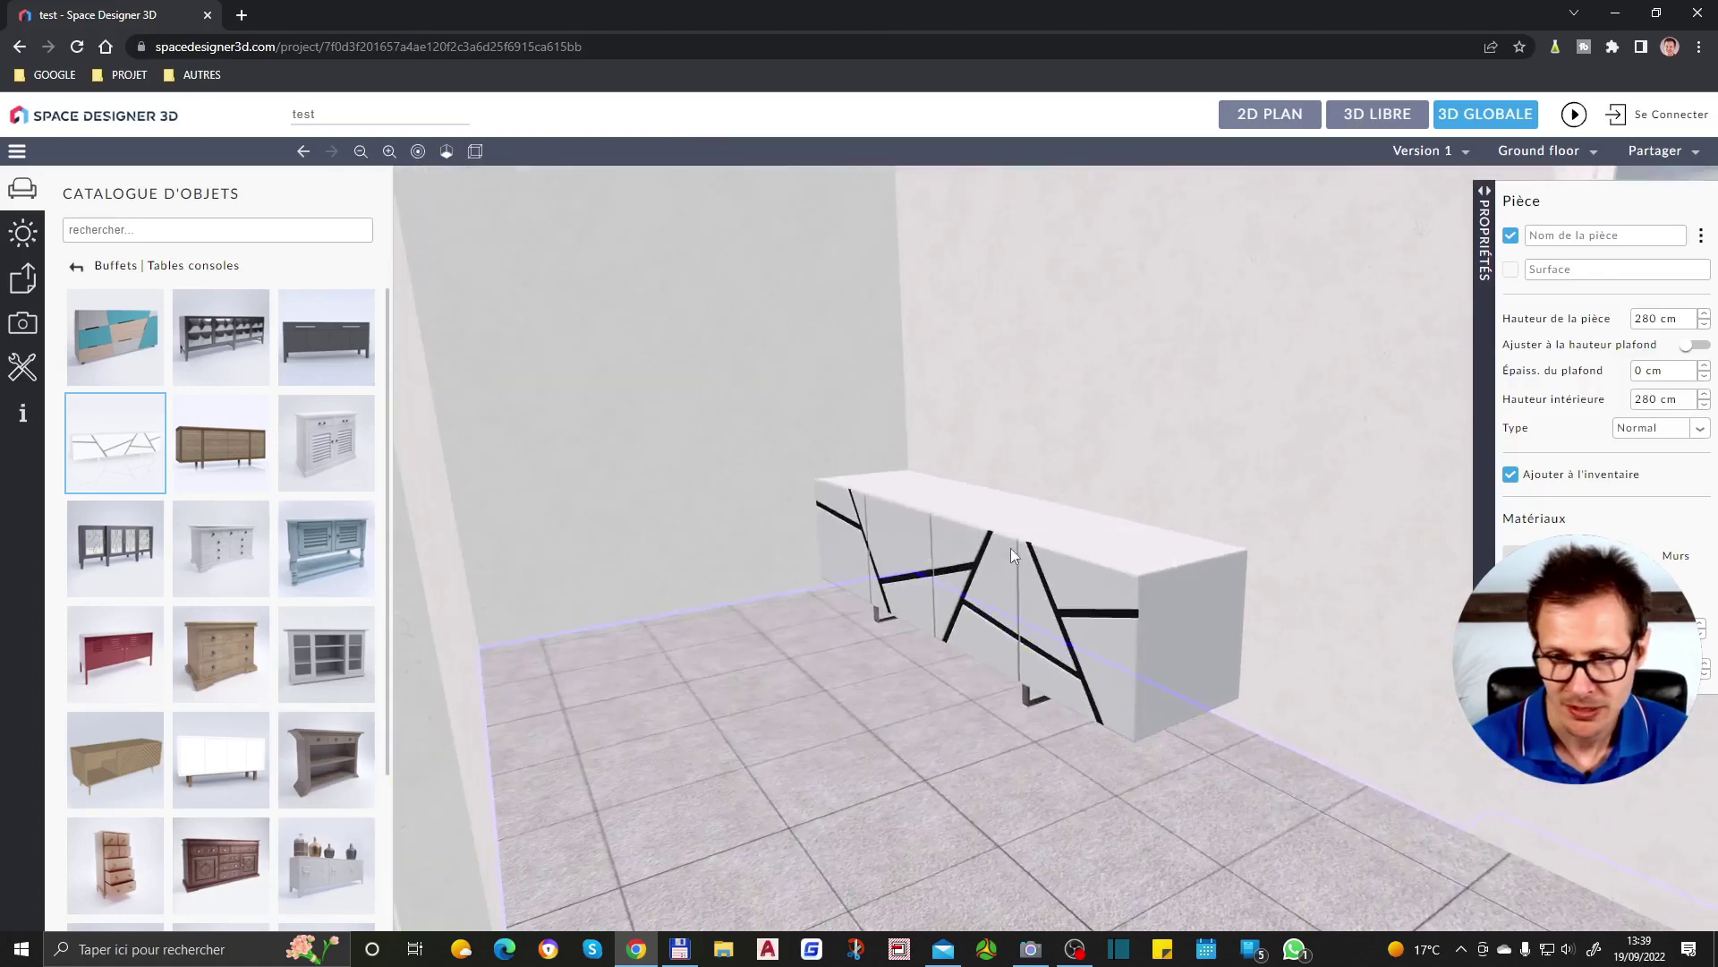
scroll(1013, 583, "up", 1)
Mirror the buffet along each of its two directions and reverse each mirroring
left_click(996, 583)
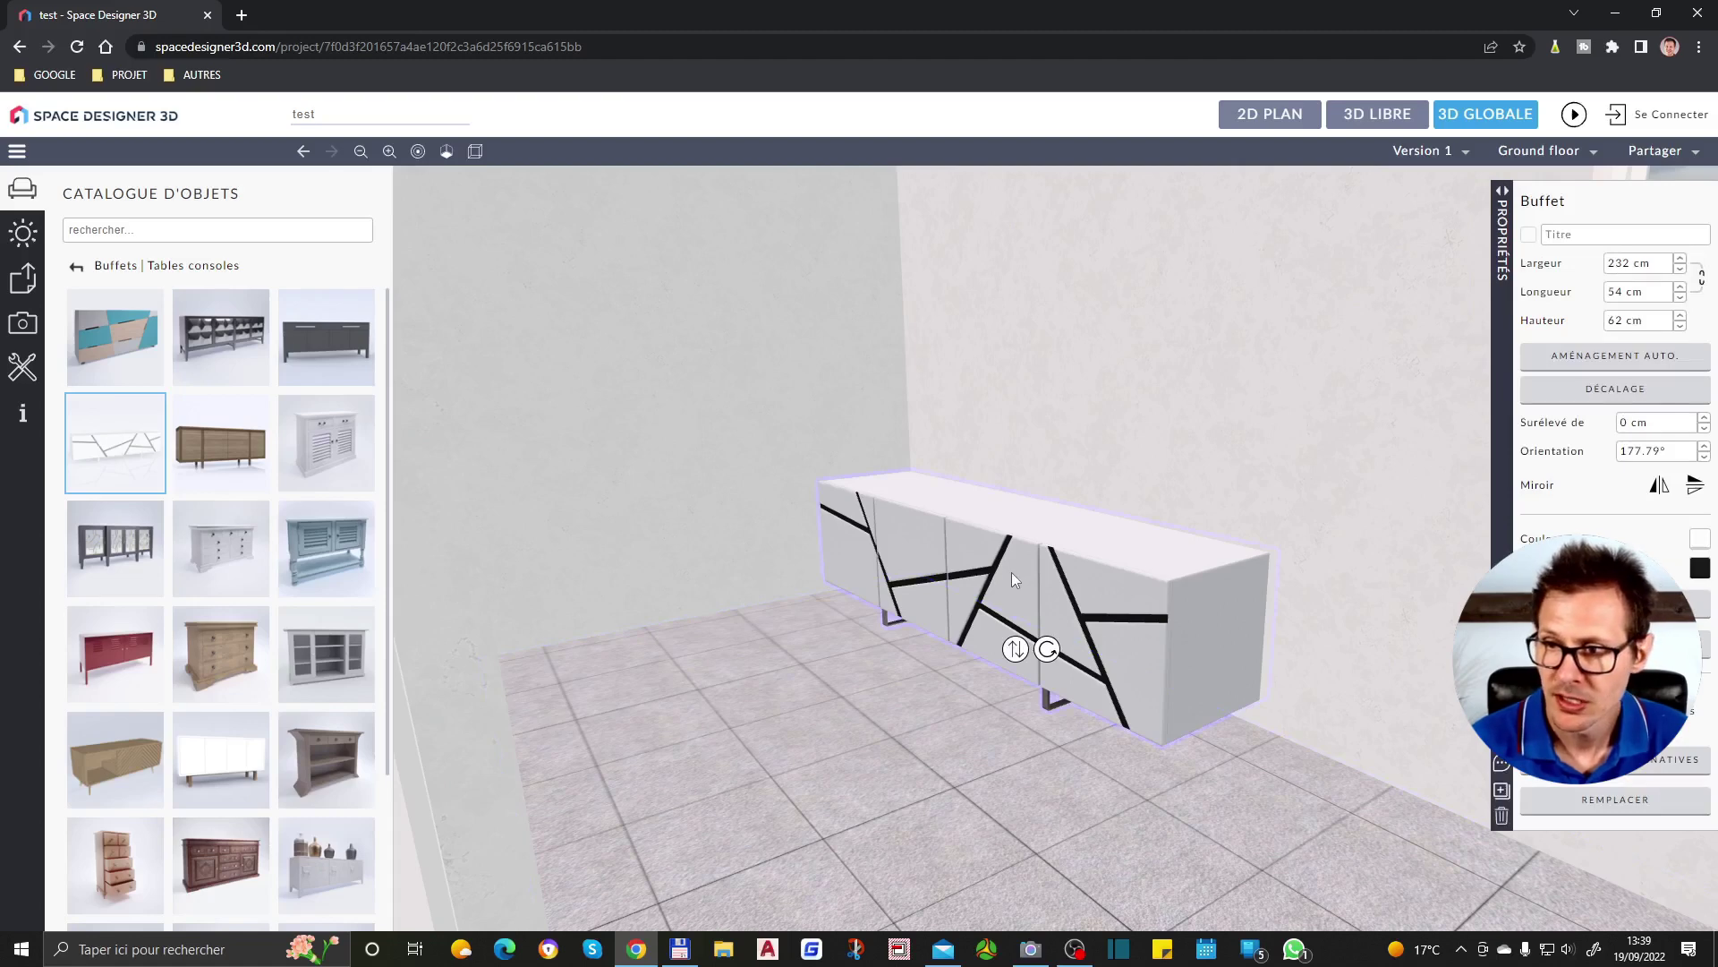
left_click(1661, 485)
left_click(1660, 485)
left_click(1694, 486)
left_click(1695, 486)
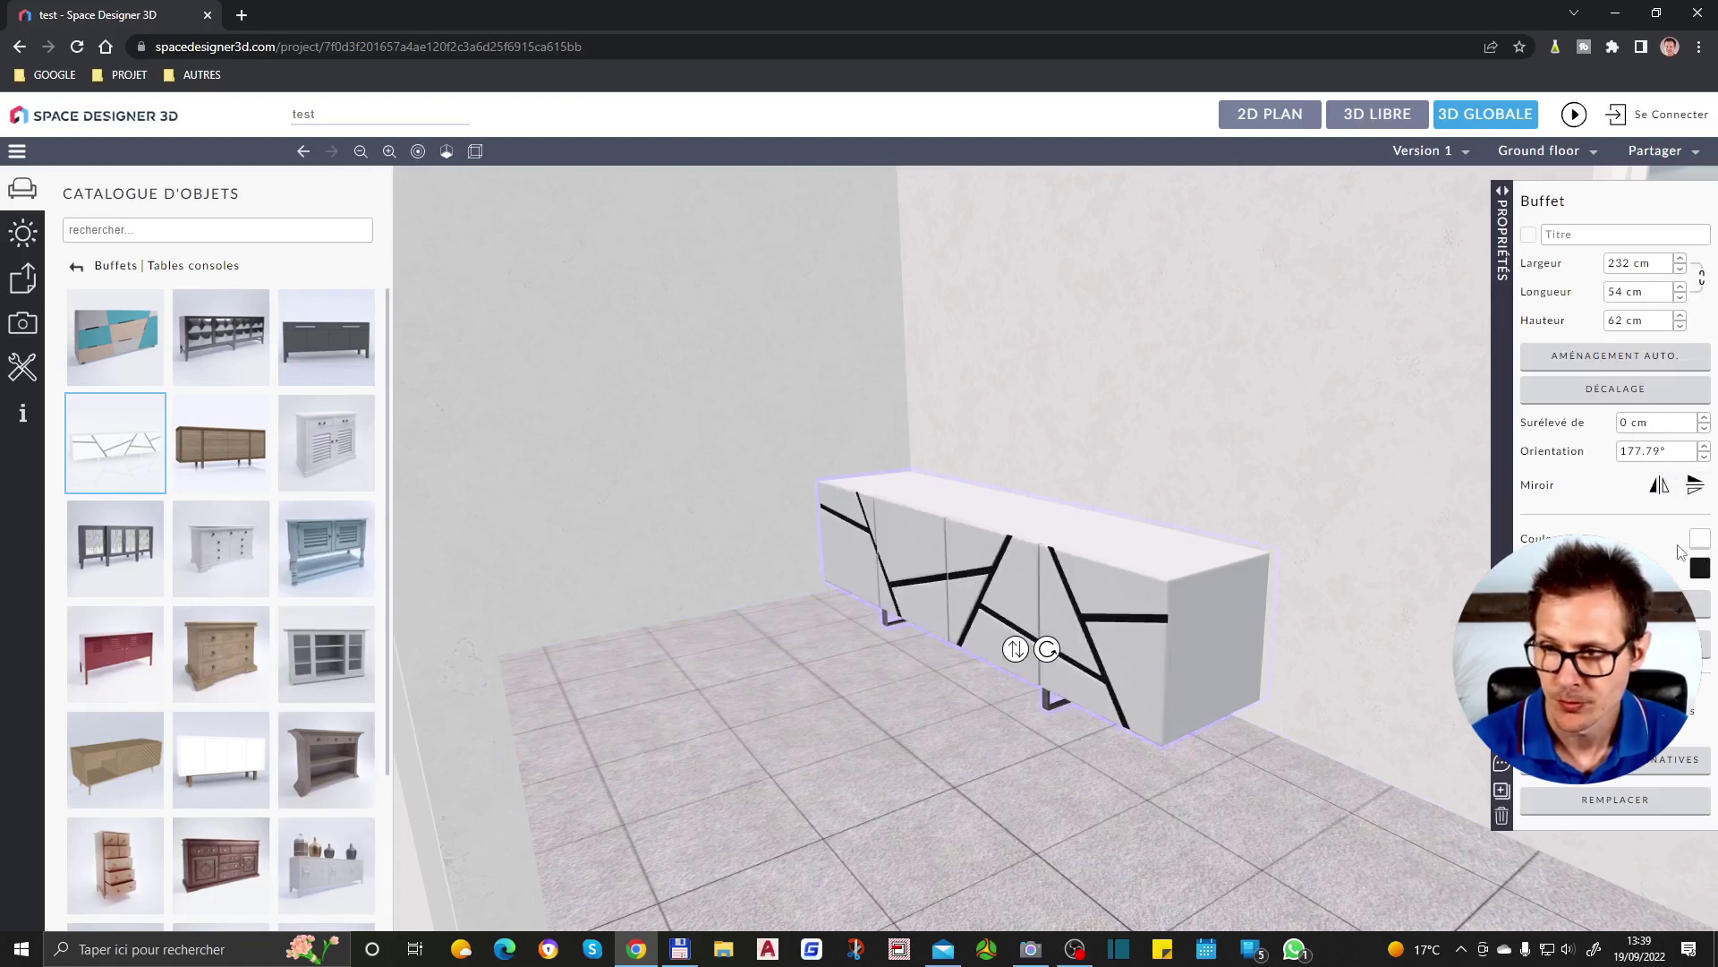
Try several colours on the buffet's white body and settle on yellow (#FACC2E)
left_click(1700, 539)
mouse_move(1476, 390)
left_mouse_down()
mouse_move(1471, 341)
mouse_move(1423, 390)
mouse_move(1449, 351)
mouse_move(1381, 326)
mouse_move(1490, 324)
left_mouse_up()
left_click(1618, 383)
left_click(1611, 438)
left_click(1641, 351)
left_click(1664, 349)
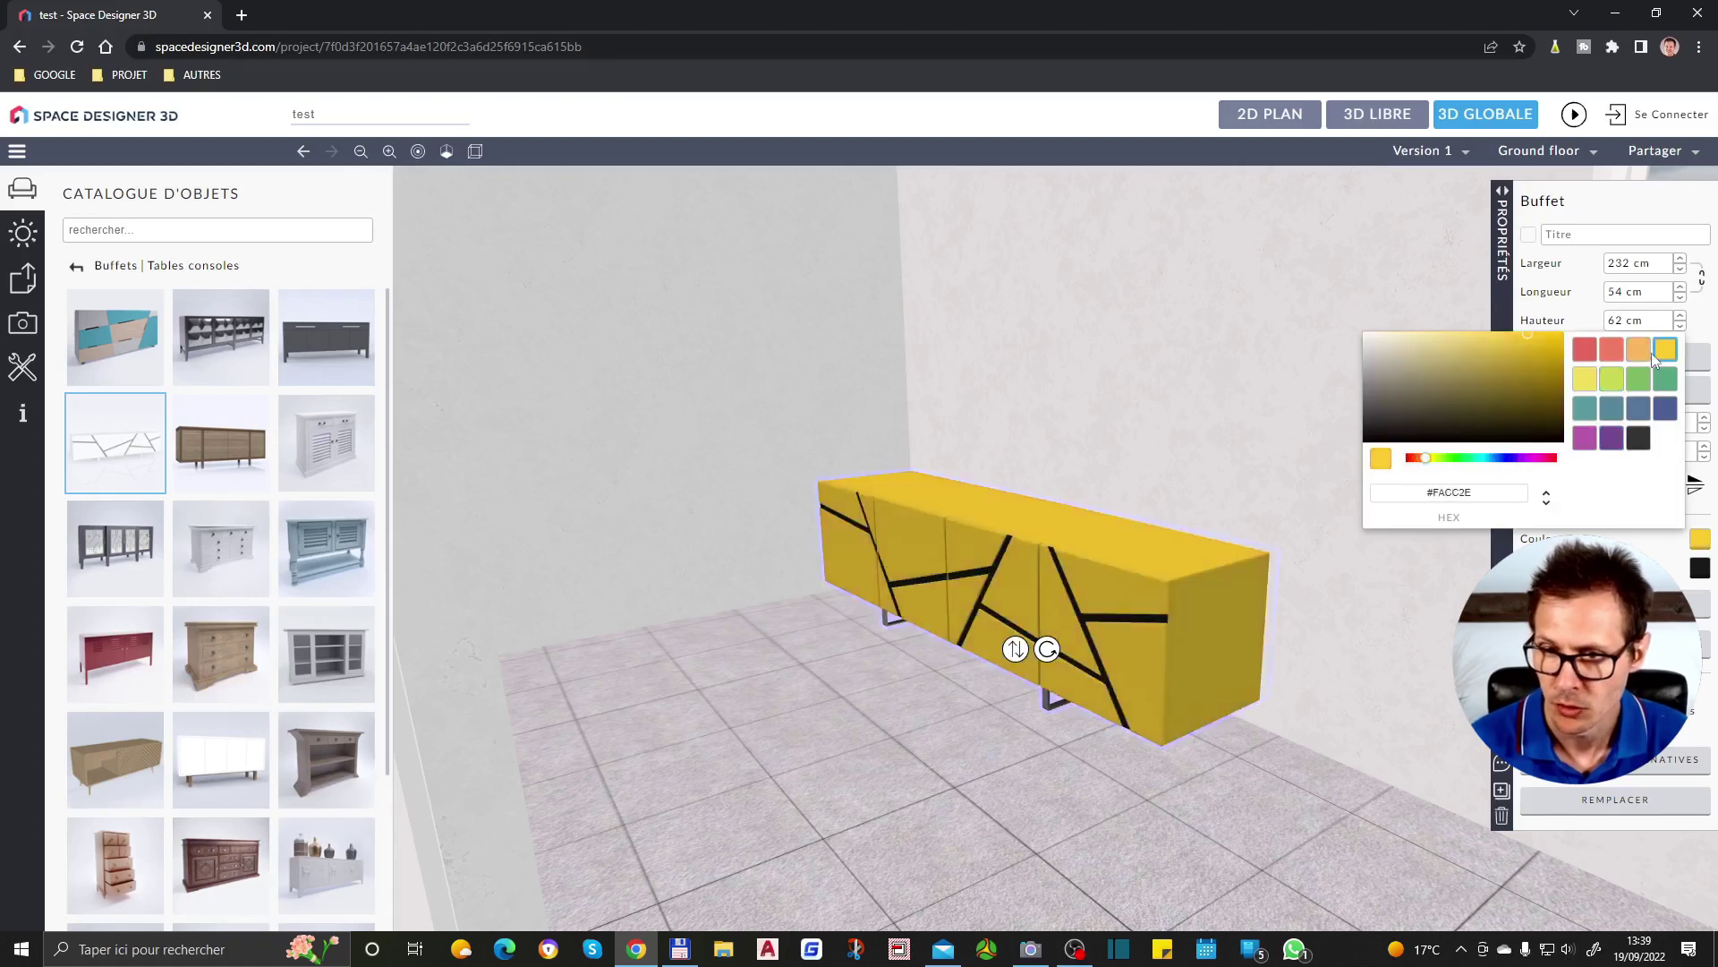
left_click(1192, 648)
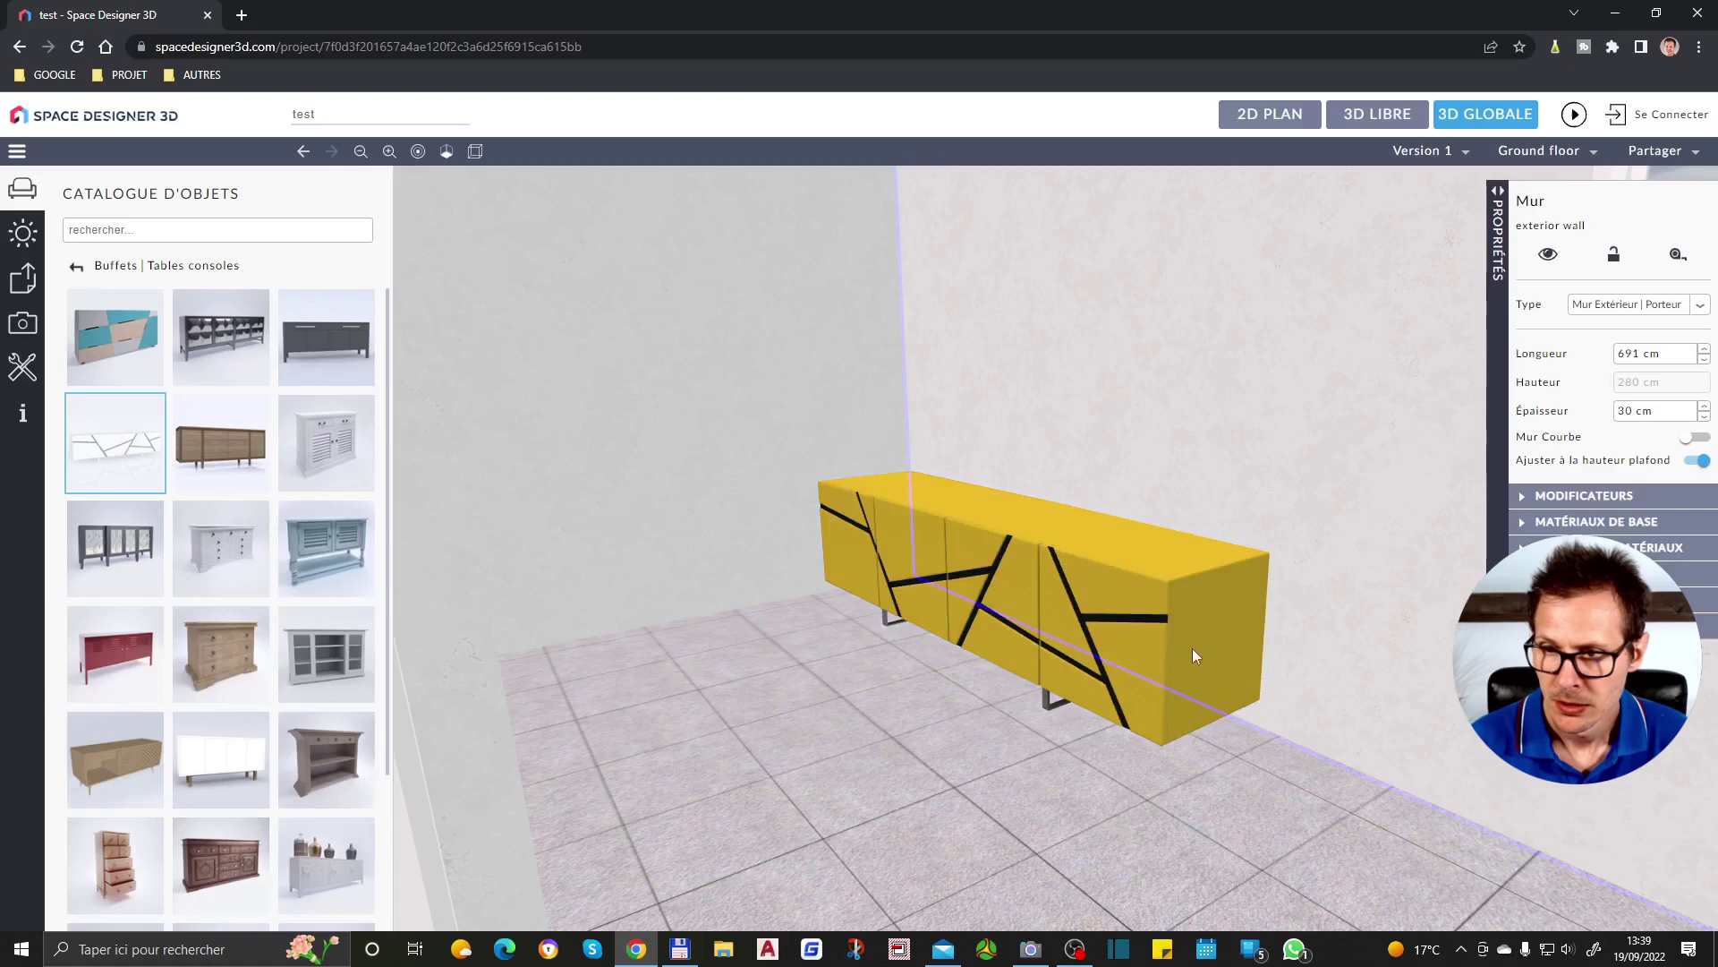
Add two ornaments to the garden room's rear wall behind the buffet and show their settings
left_click(1114, 573)
left_click(1169, 422)
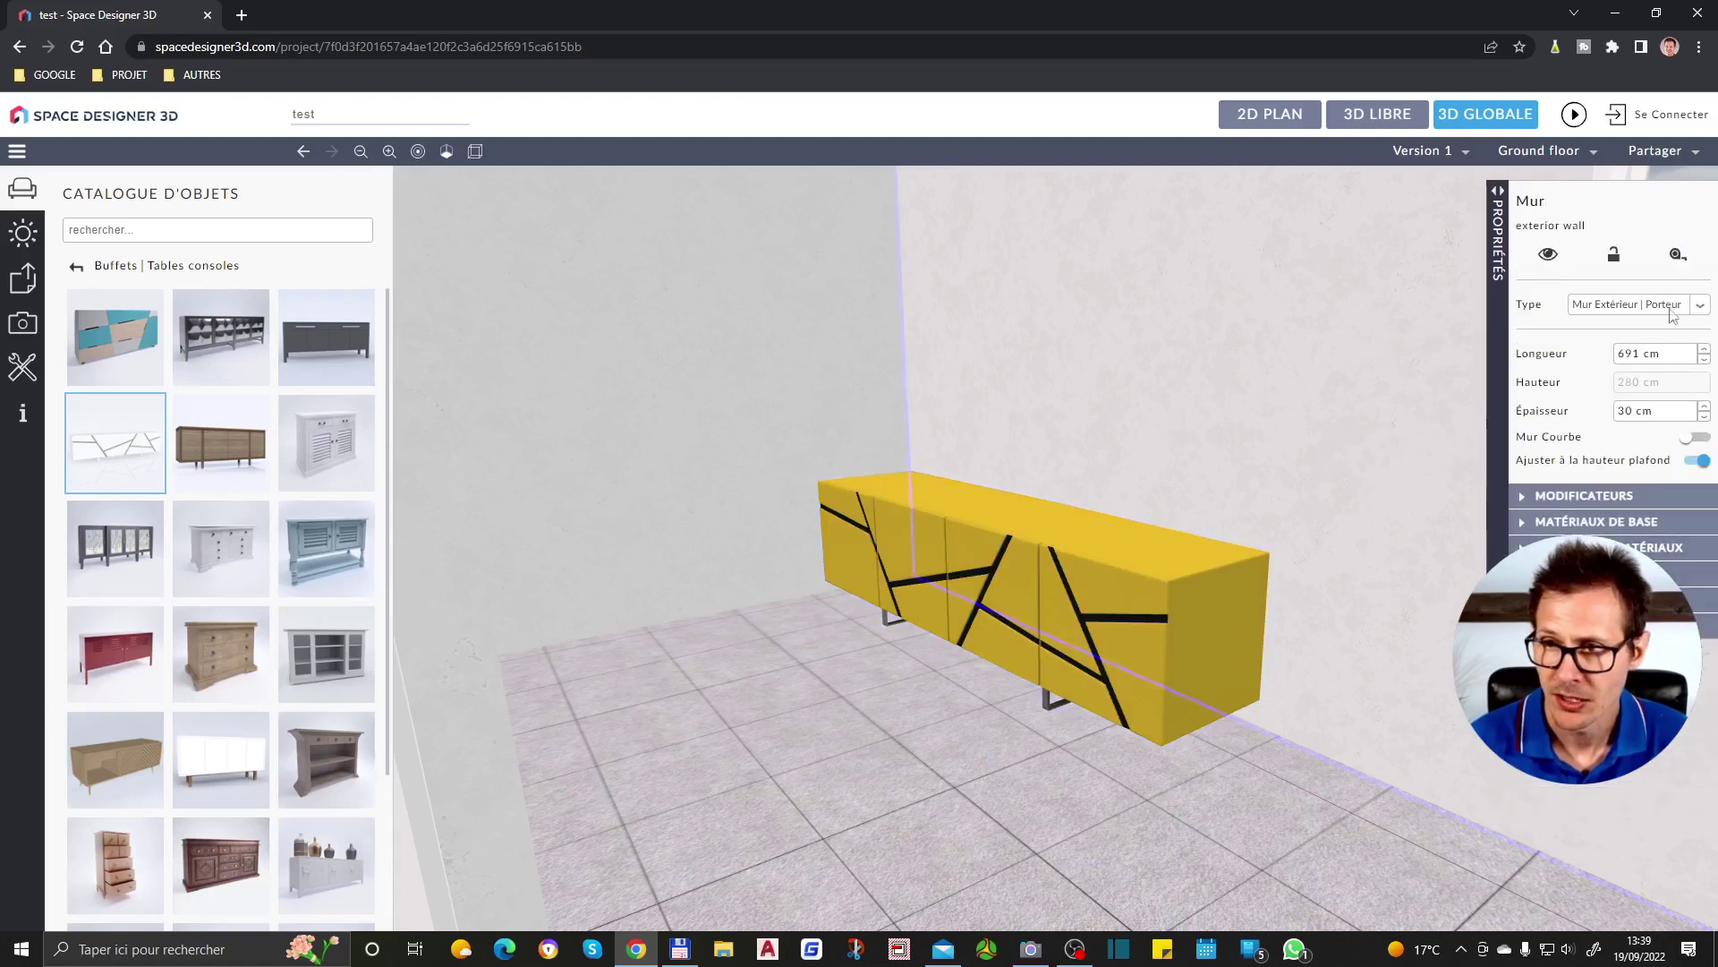
left_click(1637, 518)
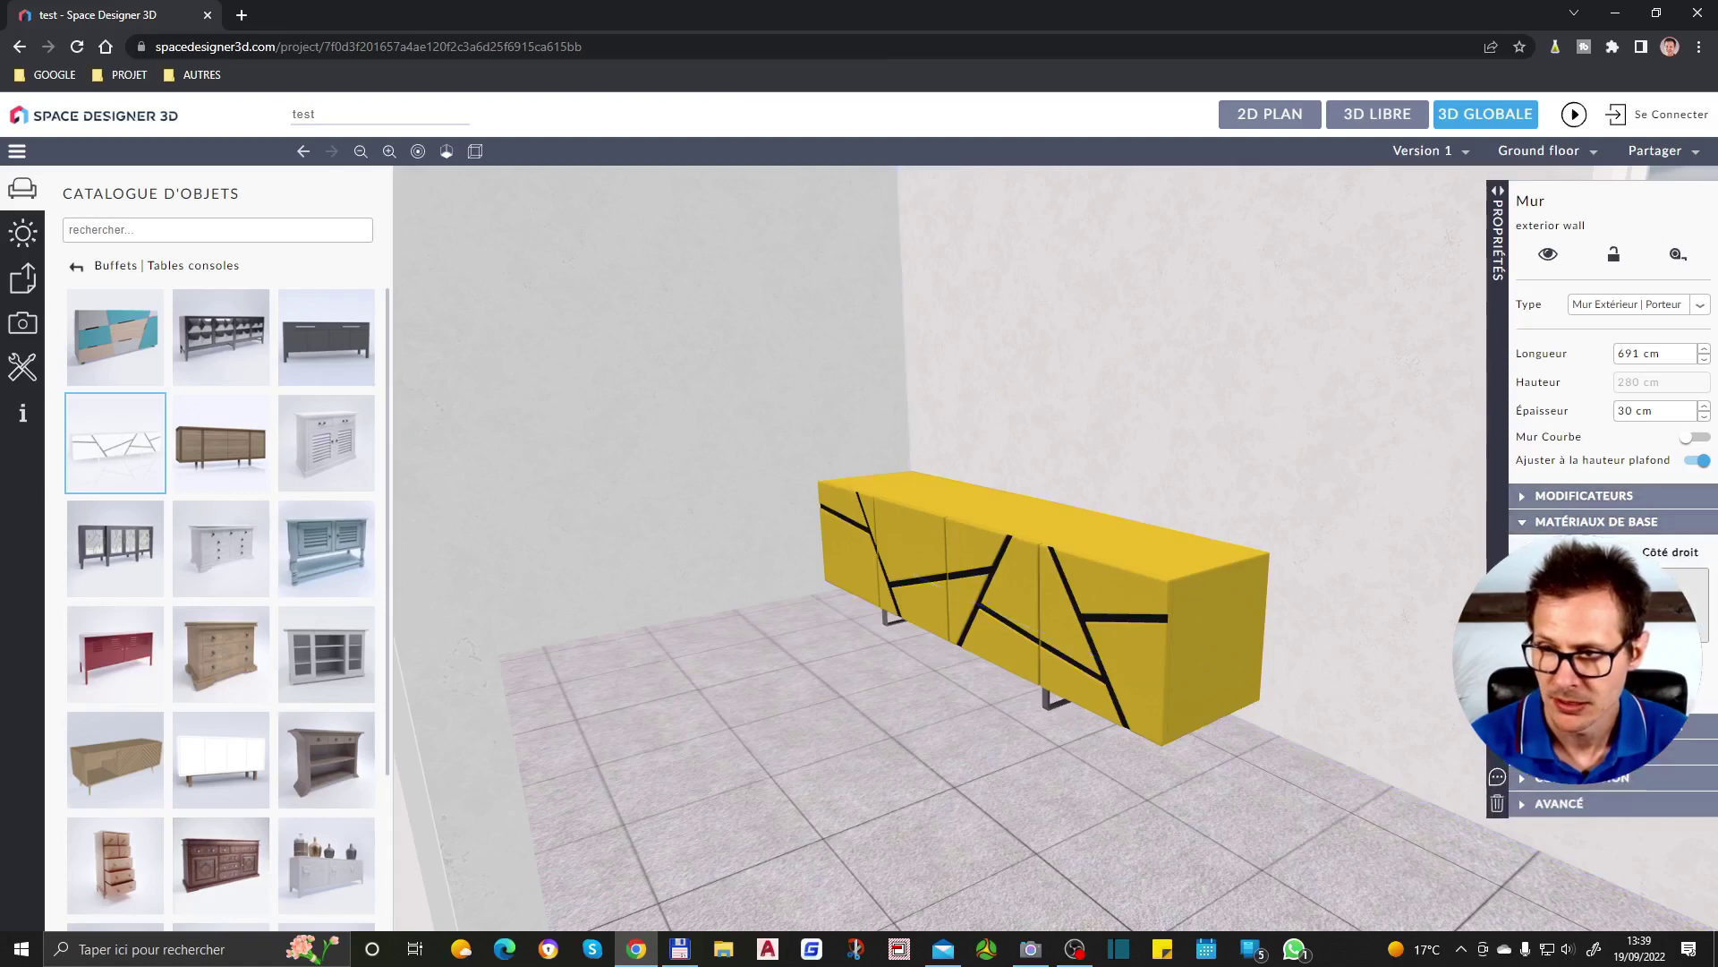
left_click(1635, 753)
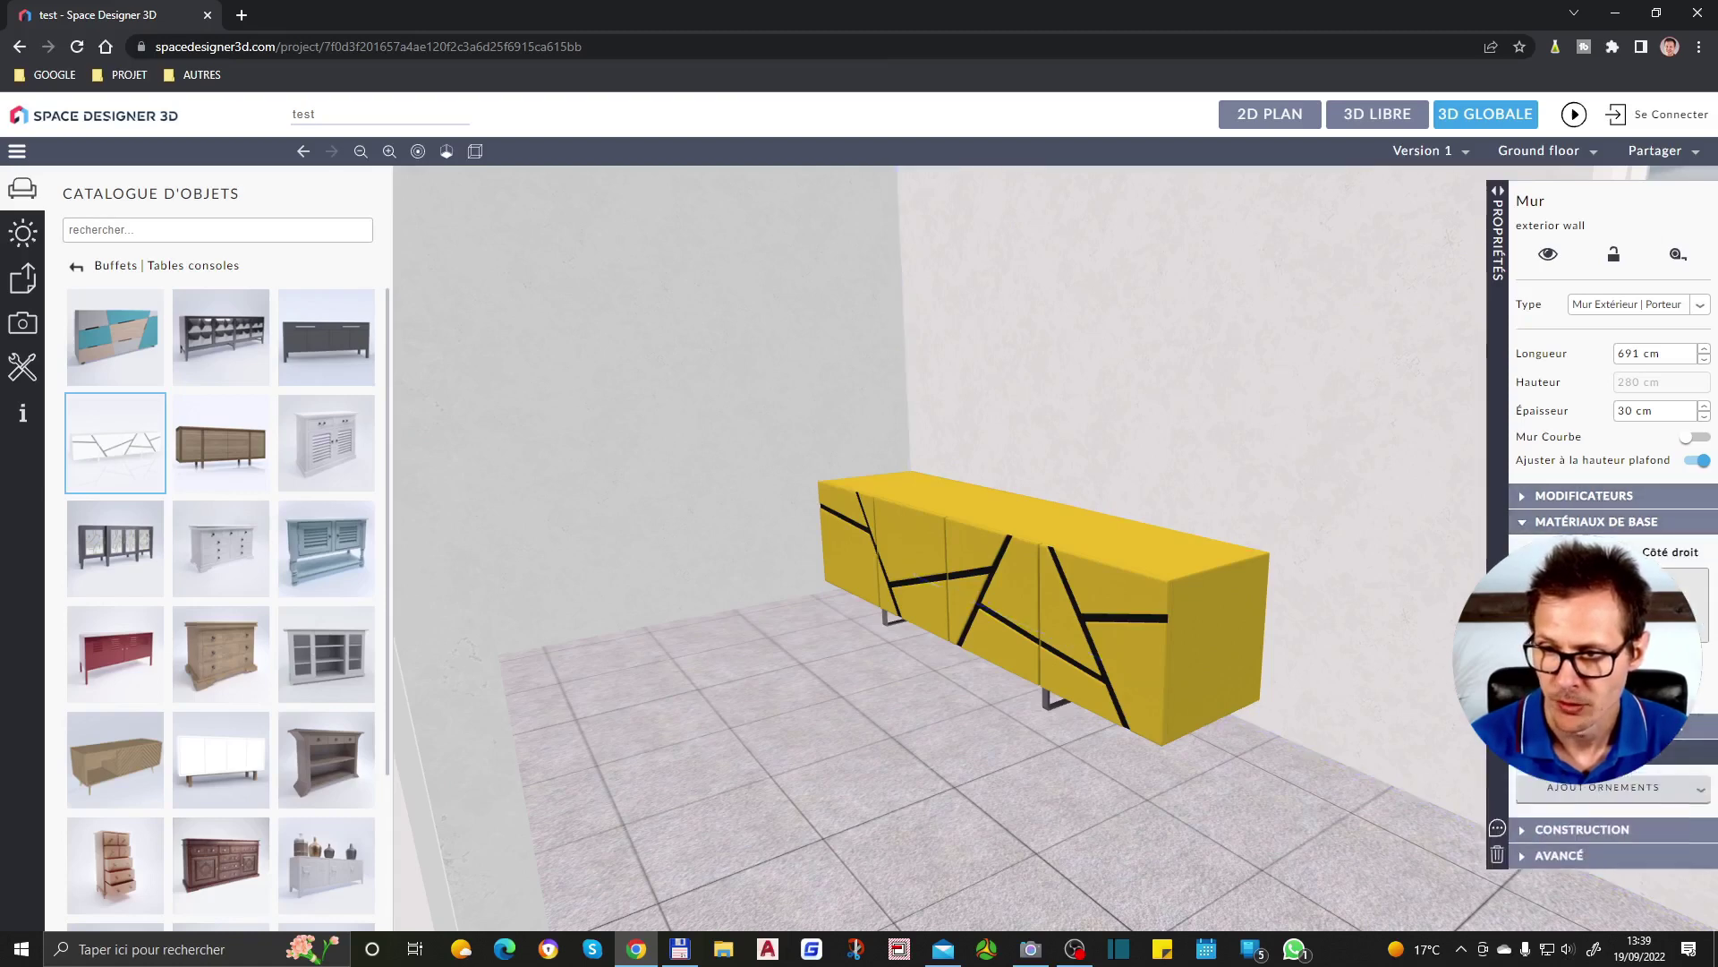
left_click(1630, 791)
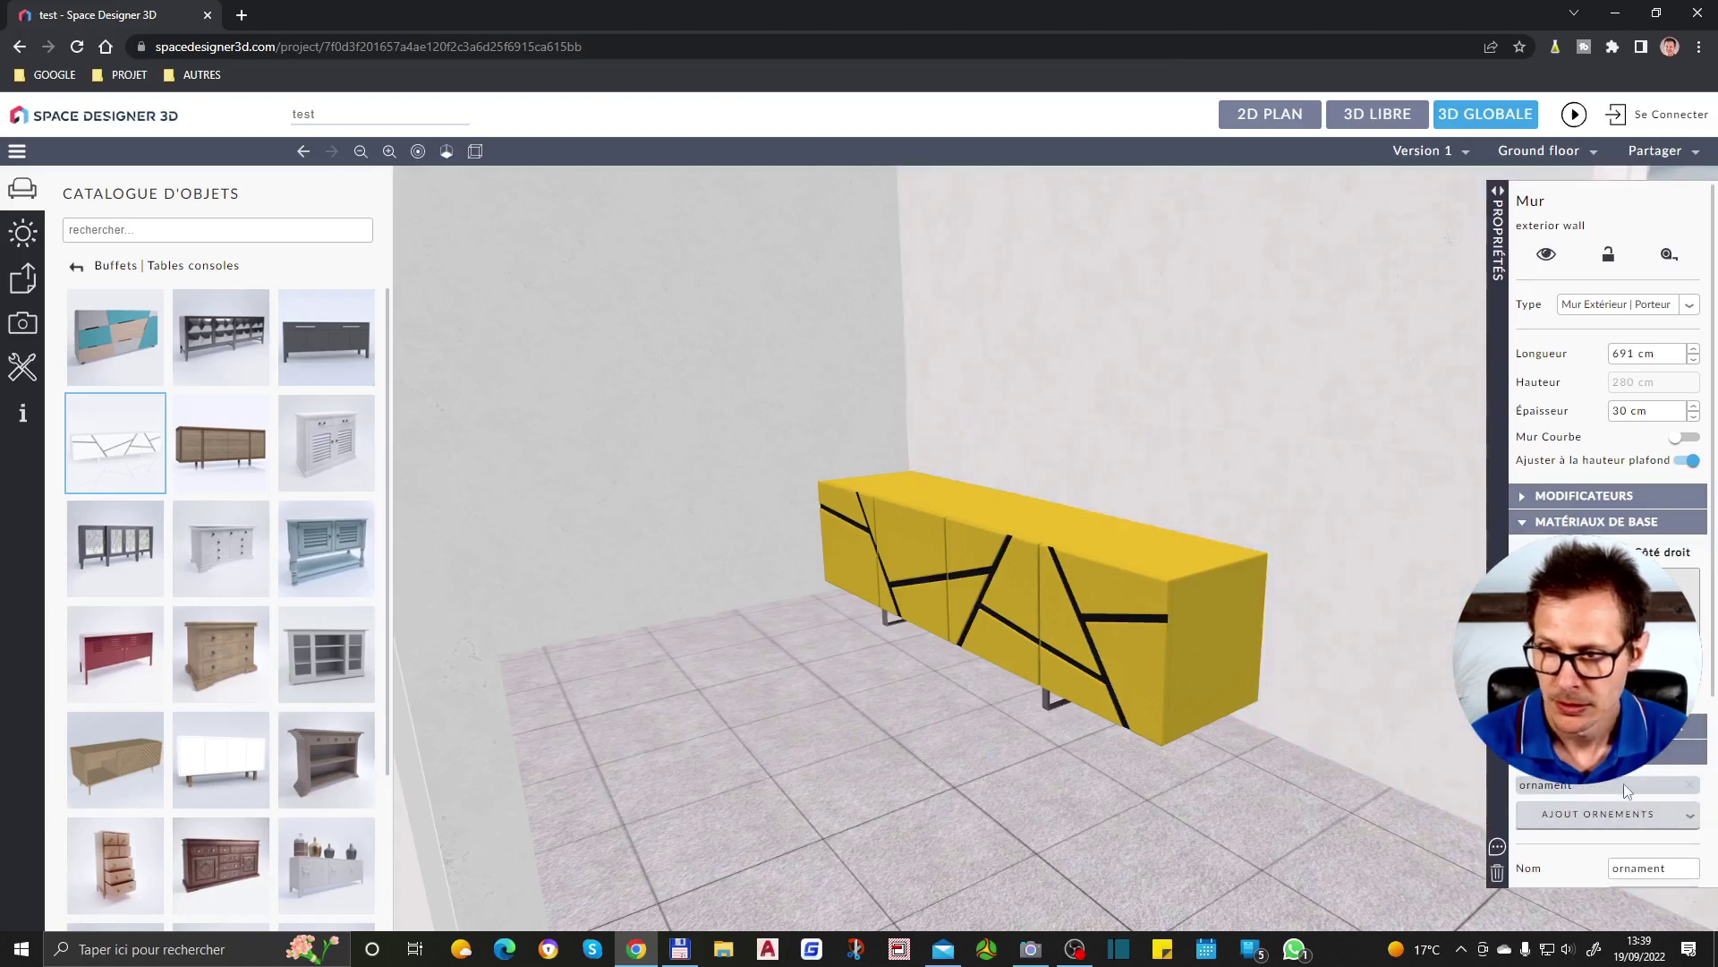
left_click(1598, 814)
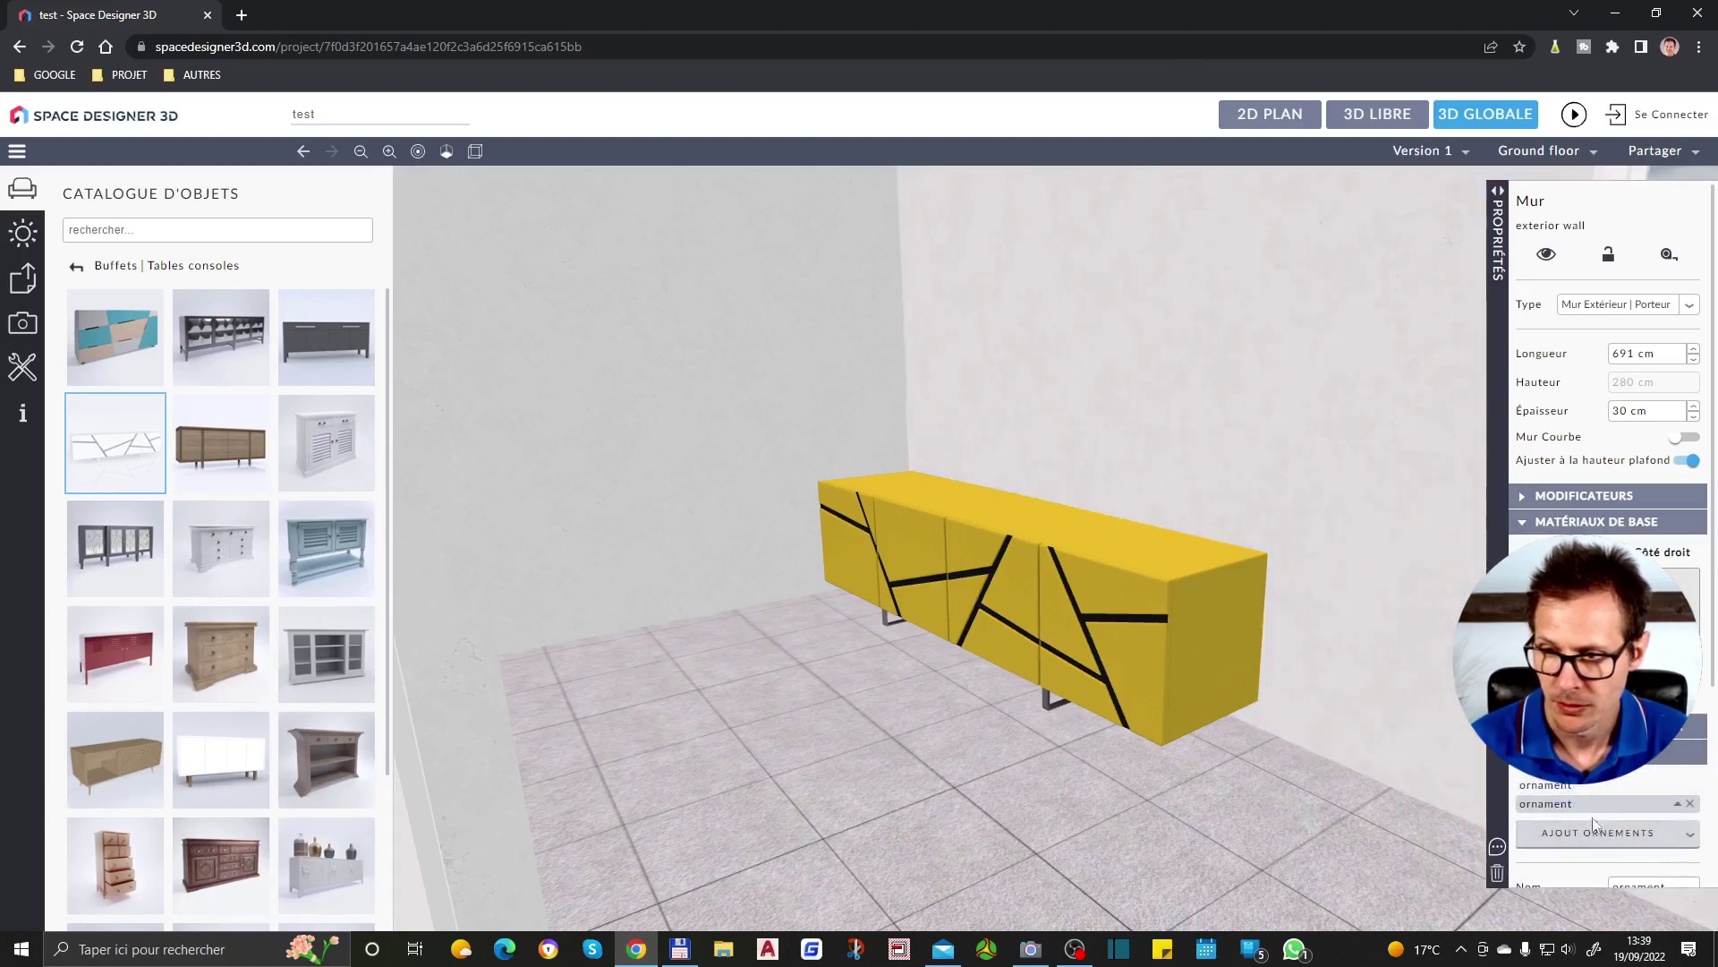
scroll(1657, 759, "down", 2)
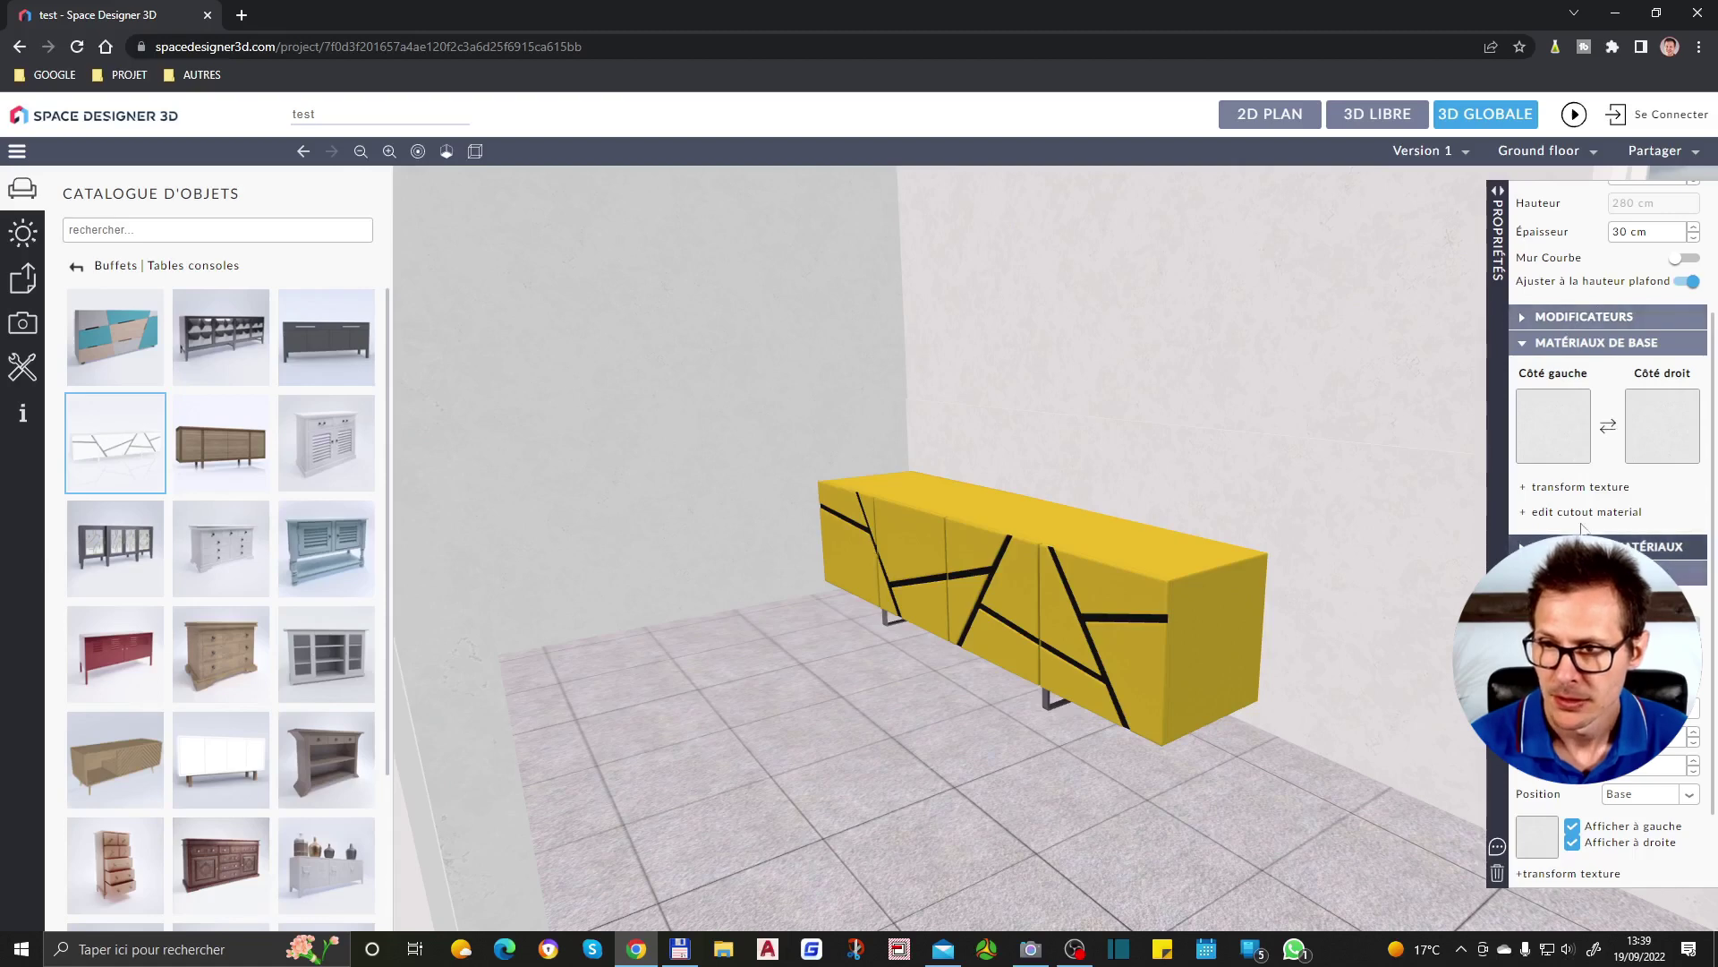
Examine the modifiers, construction, texture transform and material separation settings of the garden room's rear wall and adjoining short end wall
left_click(1579, 317)
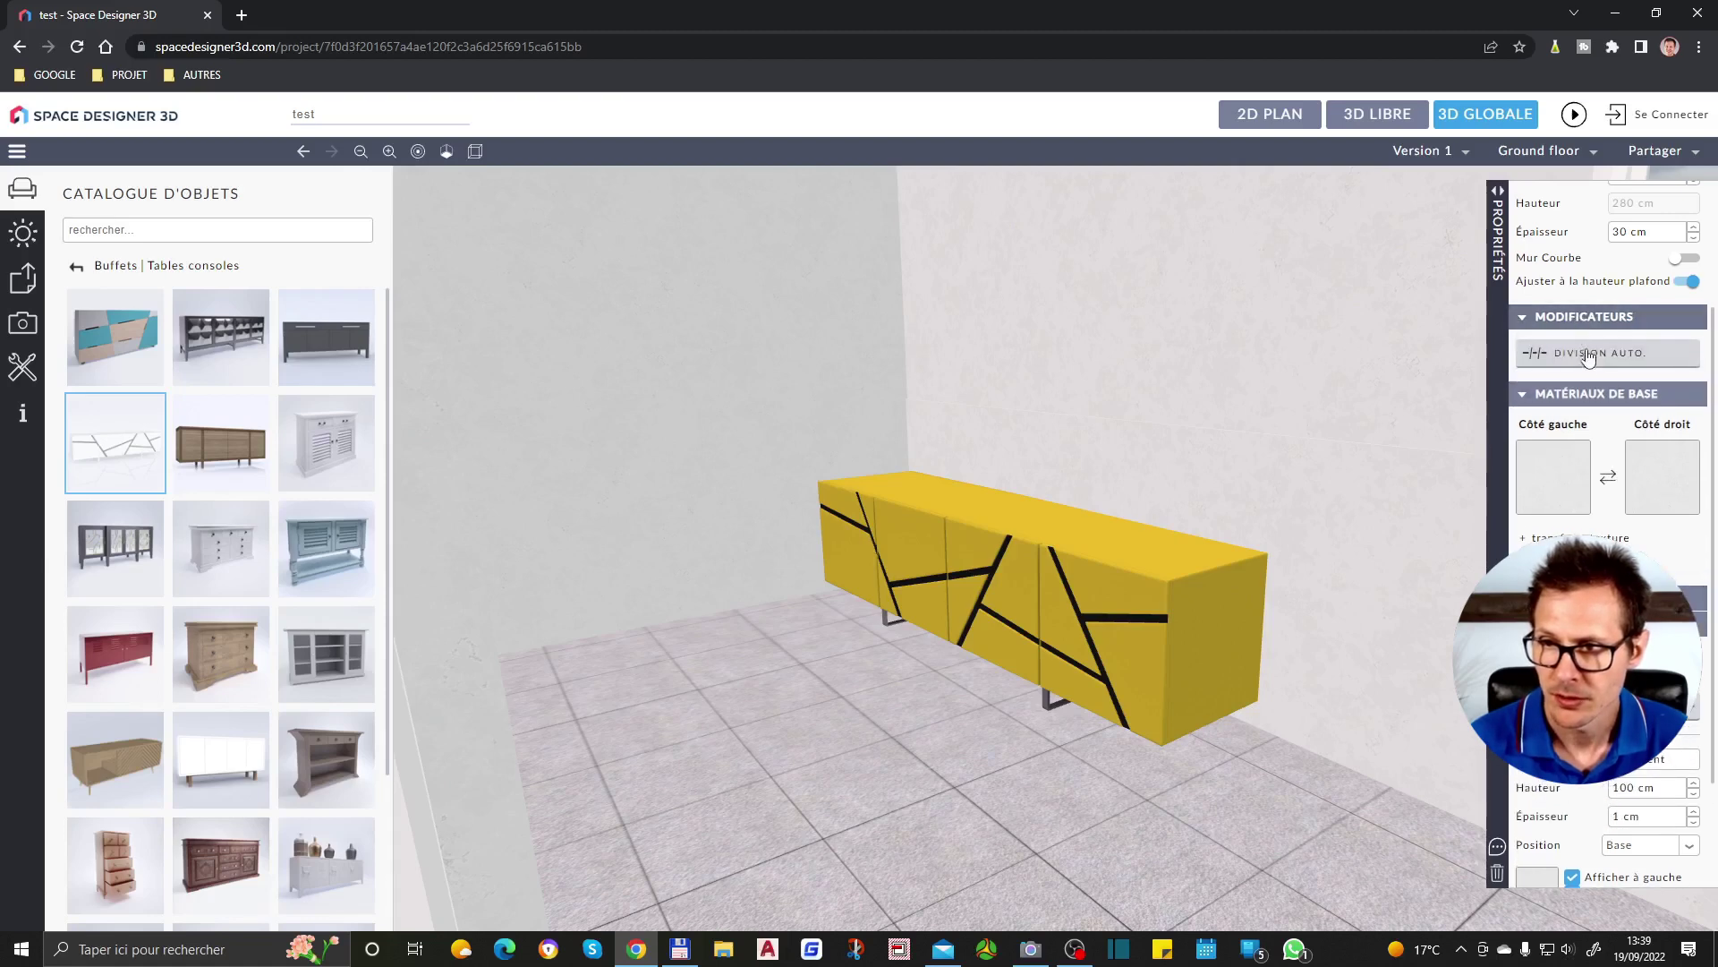
scroll(1602, 353, "up", 2)
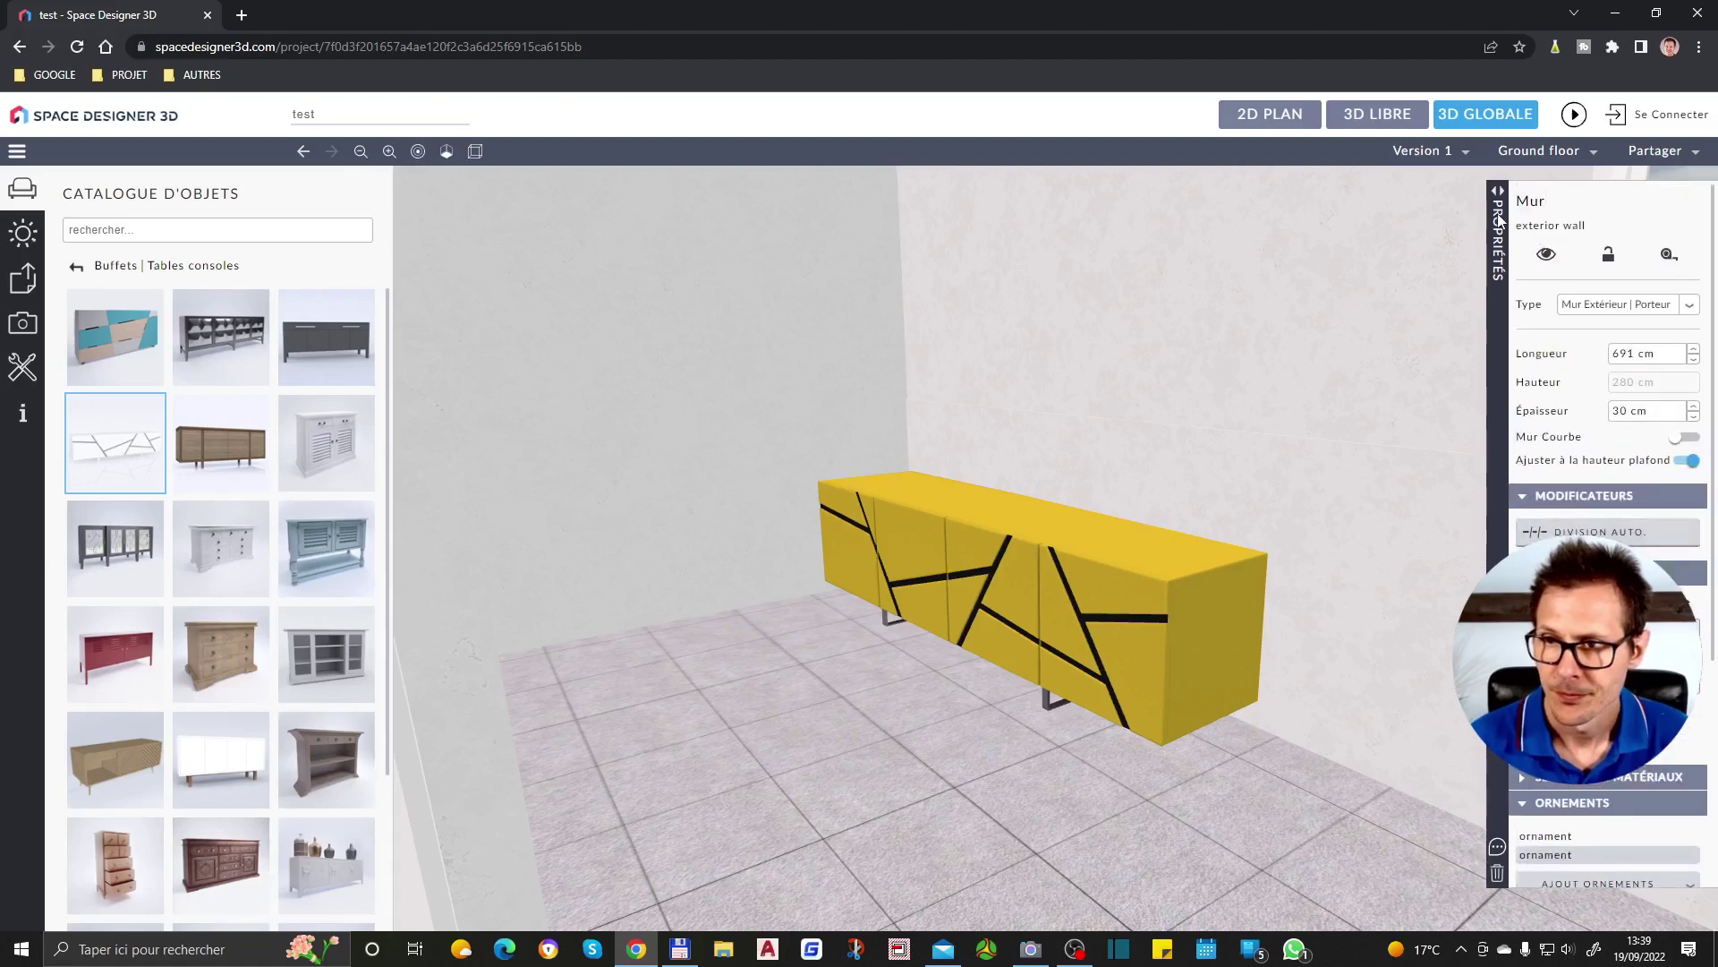
left_click(571, 383)
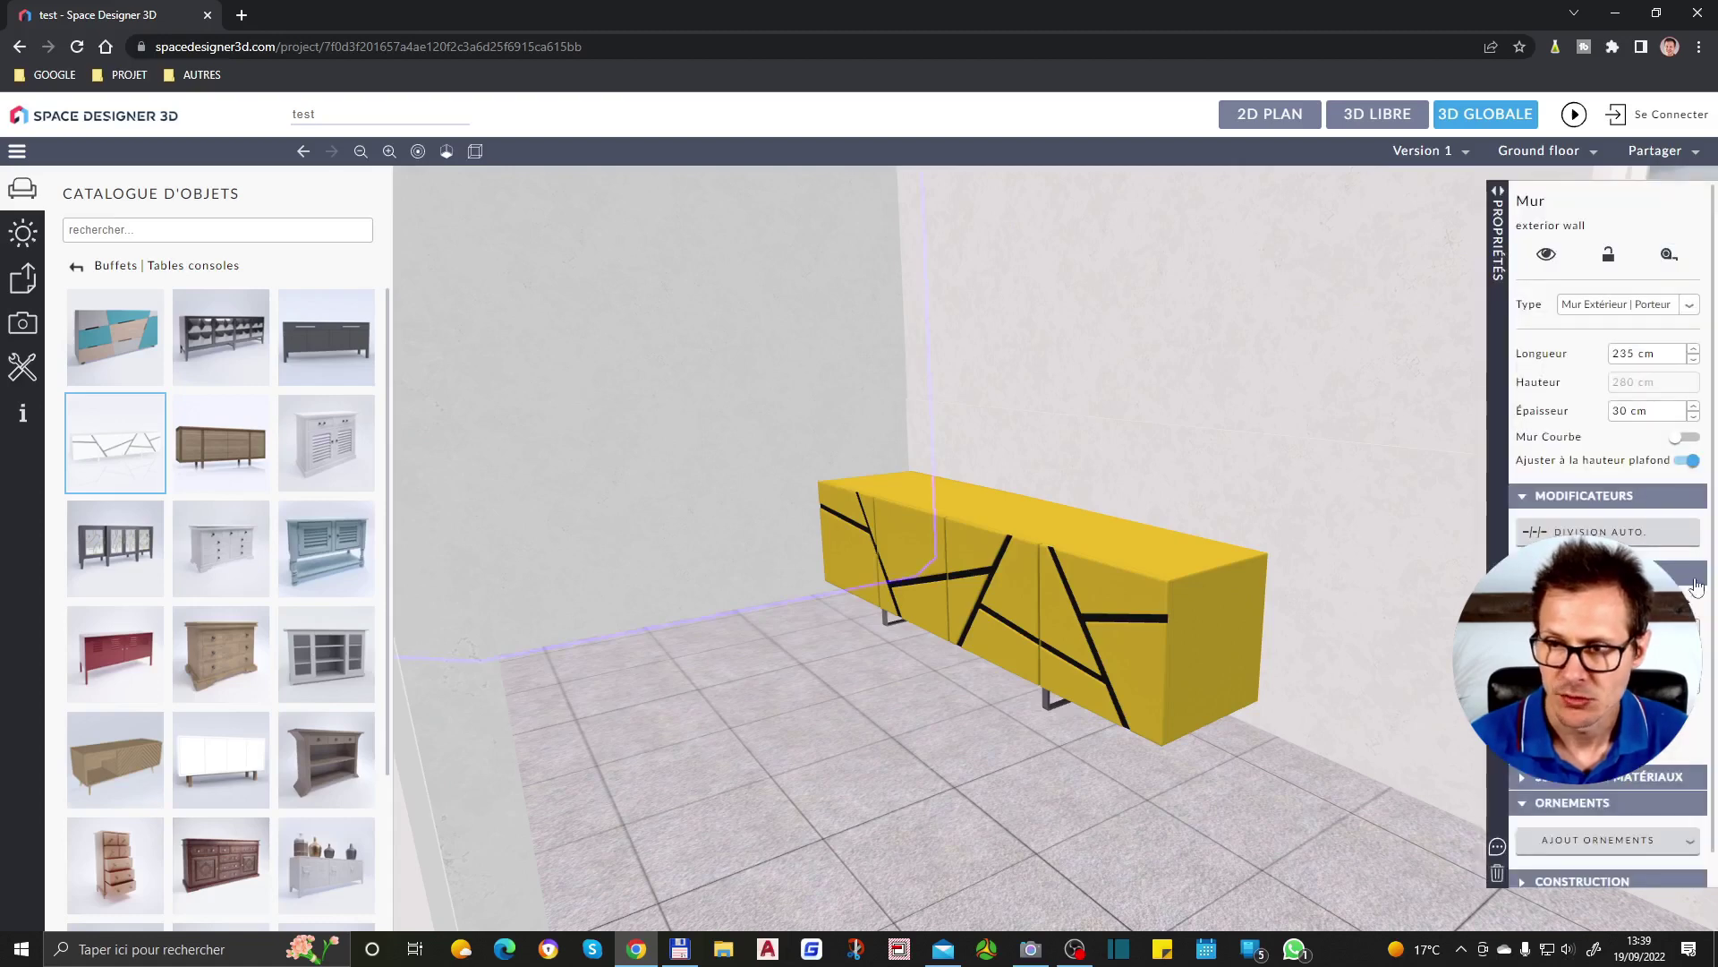
left_click(1597, 803)
left_click(1602, 831)
scroll(1603, 824, "down", 2)
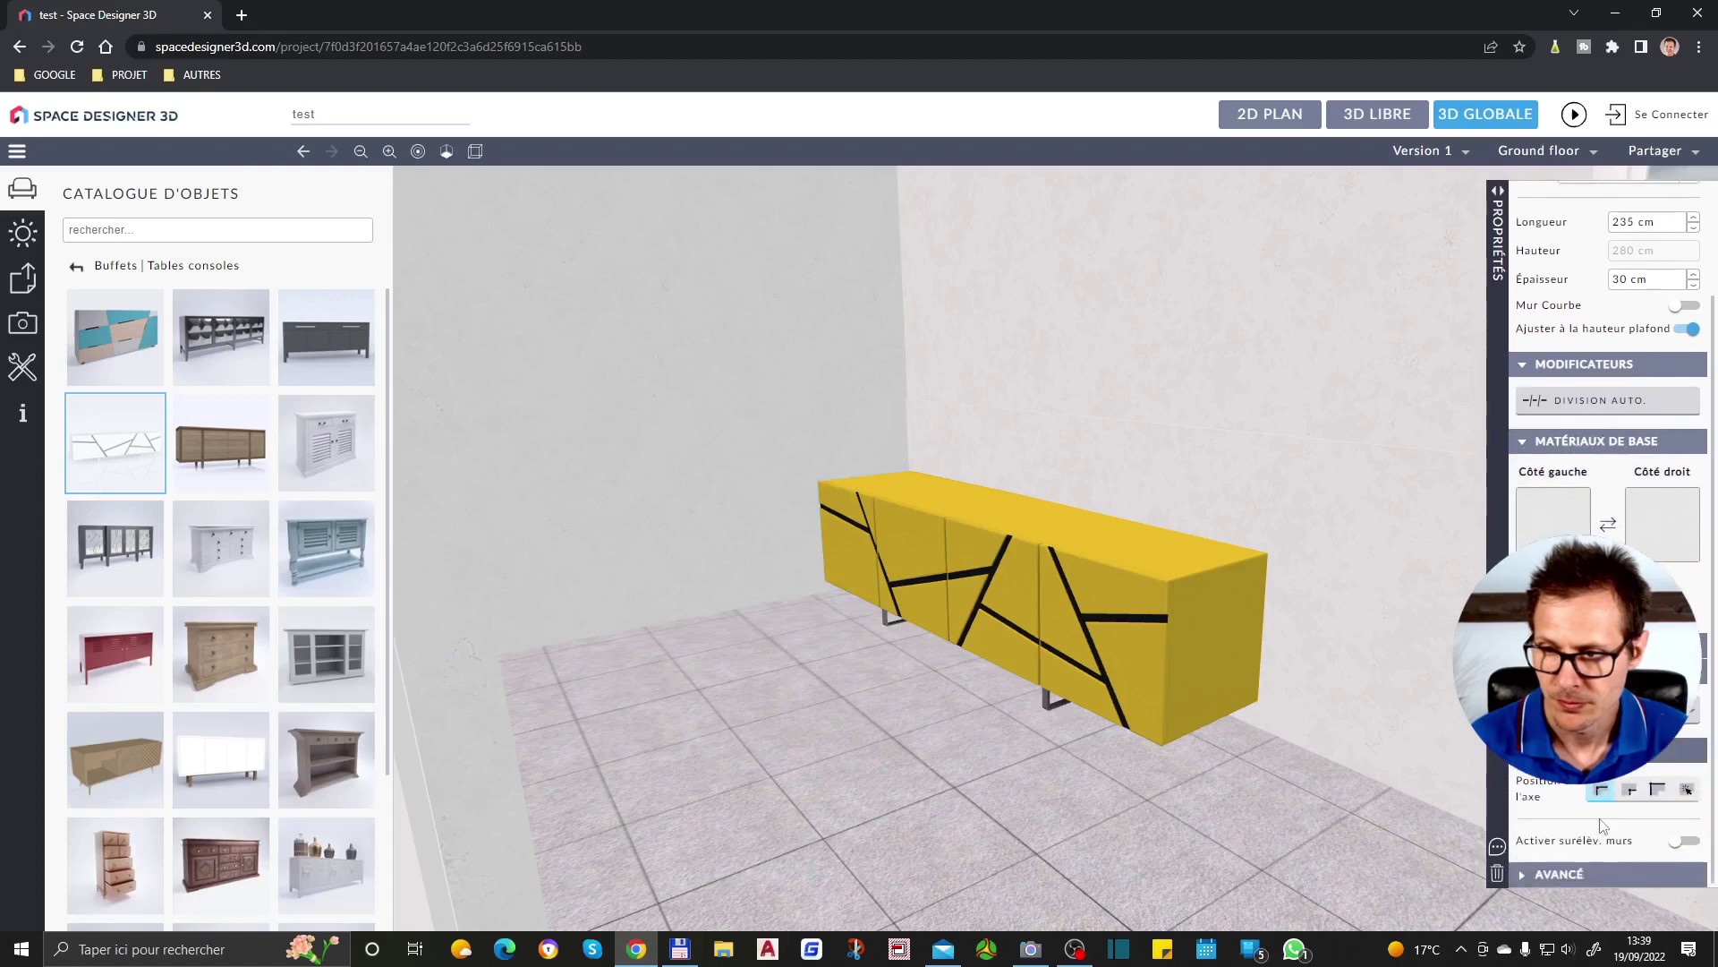
left_click(1687, 789)
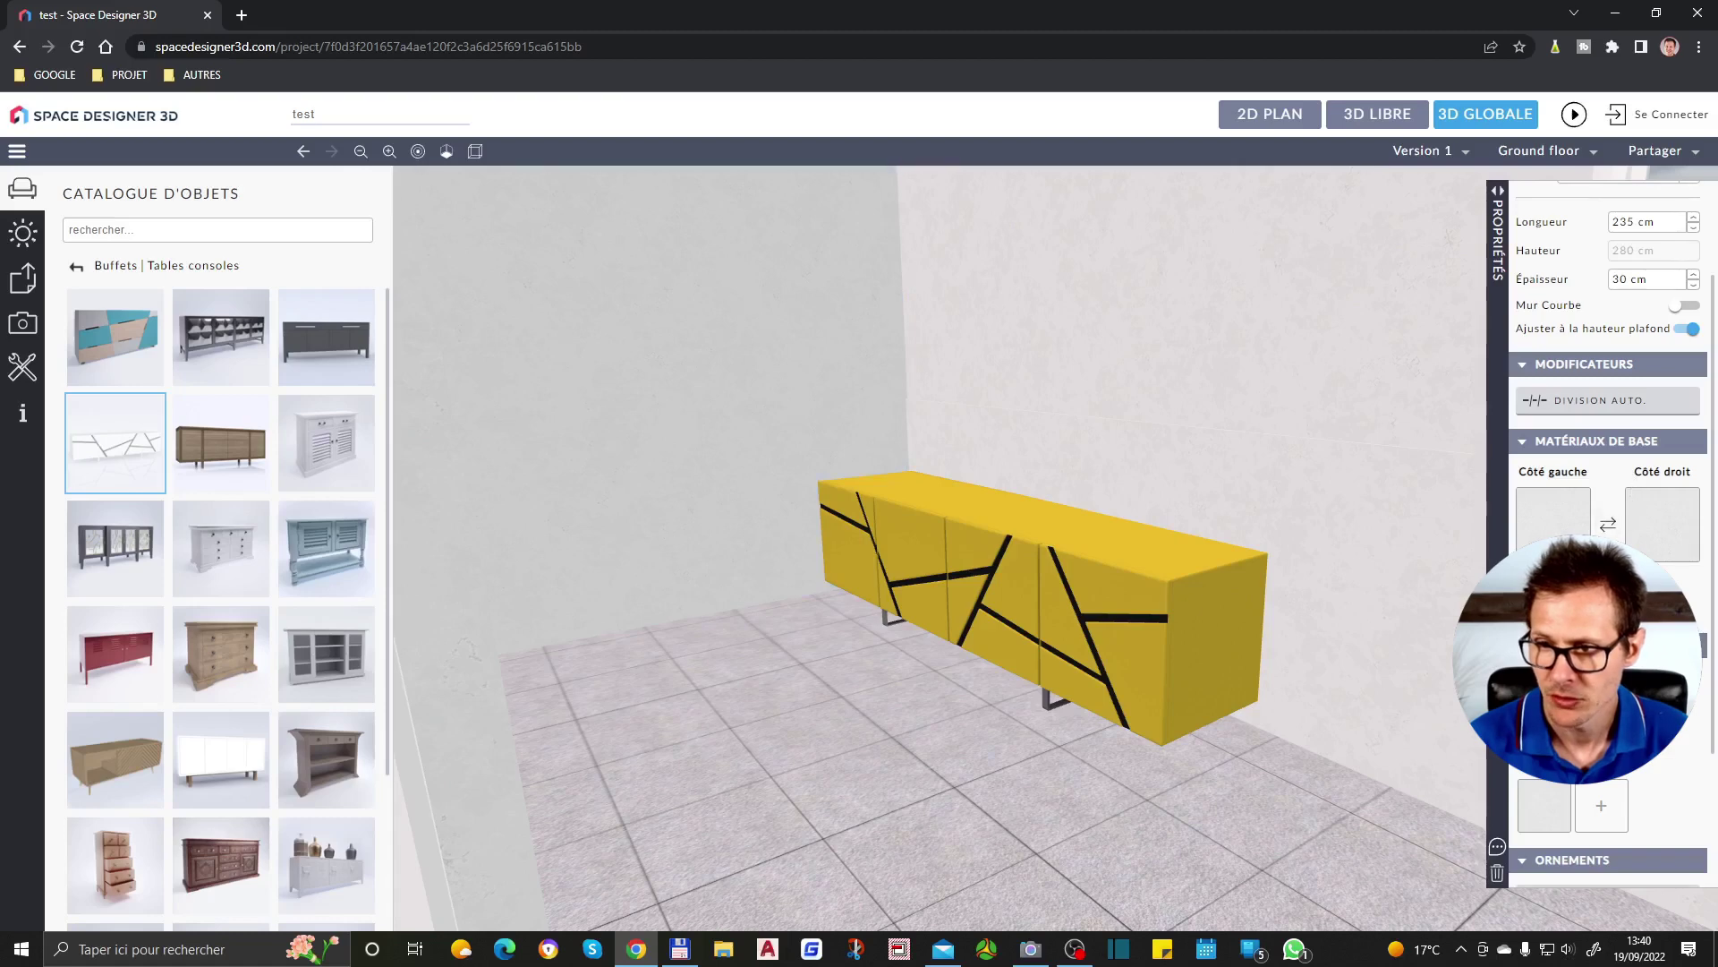
left_click(1580, 583)
scroll(1580, 591, "down", 4)
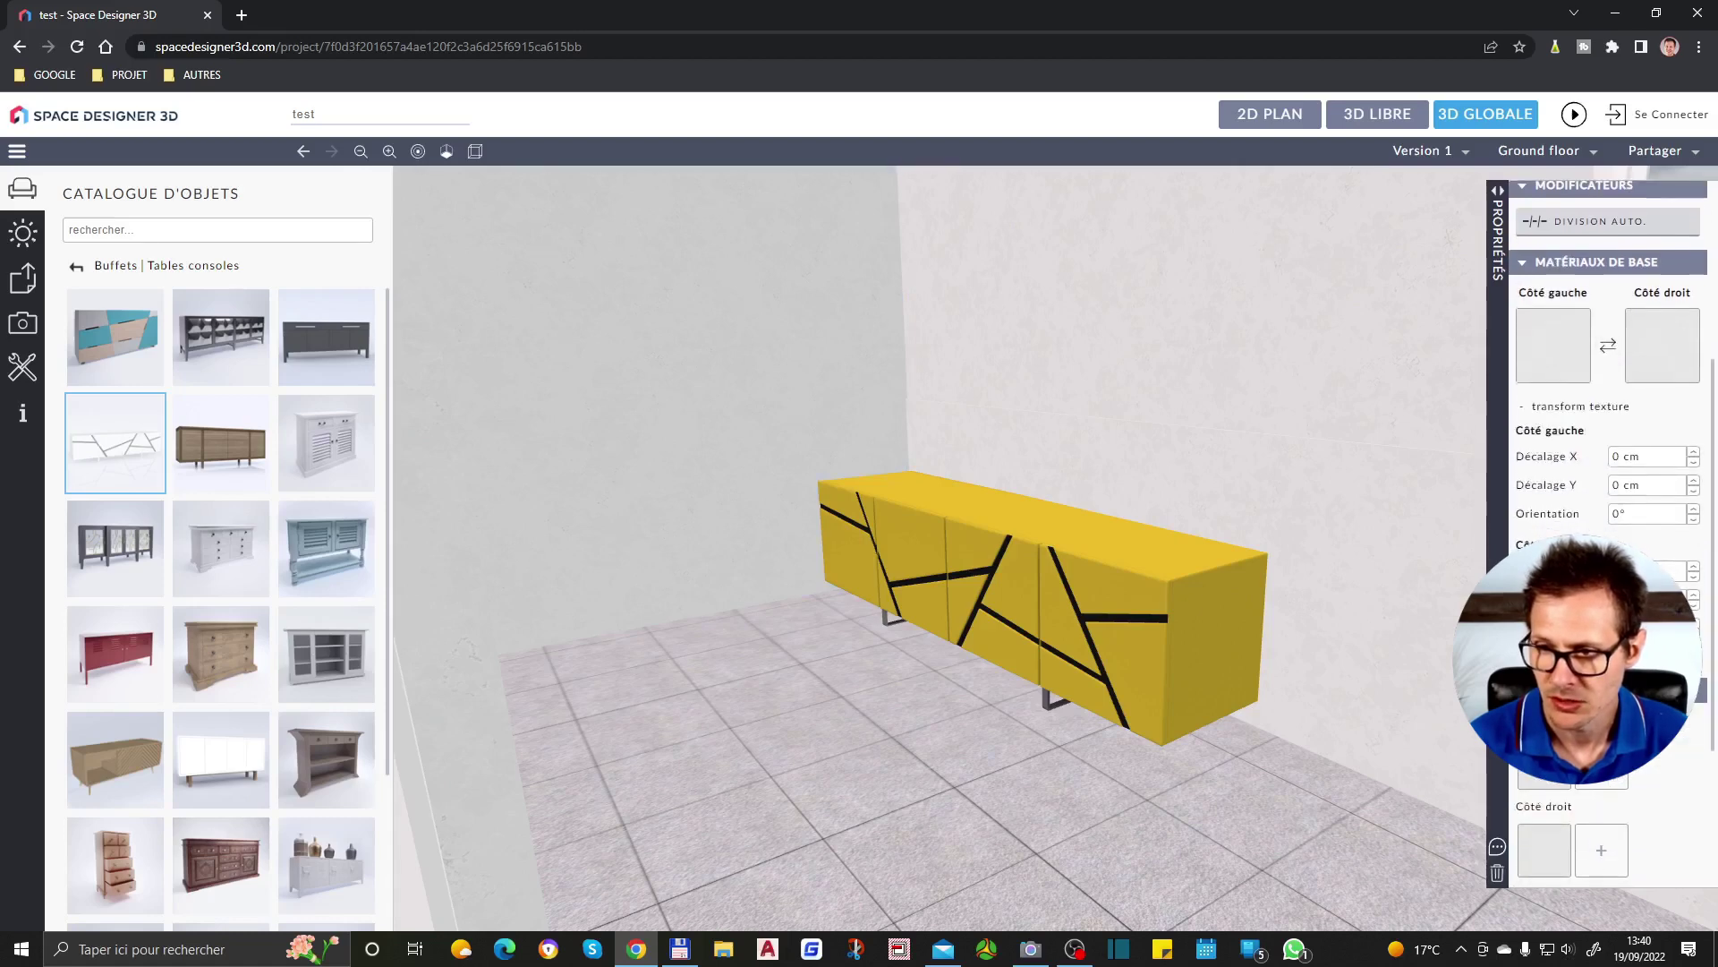
Add the Stylised concrete material as a separation on the left side (Côté gauche) of the short end wall beside the buffet
left_click(1562, 592)
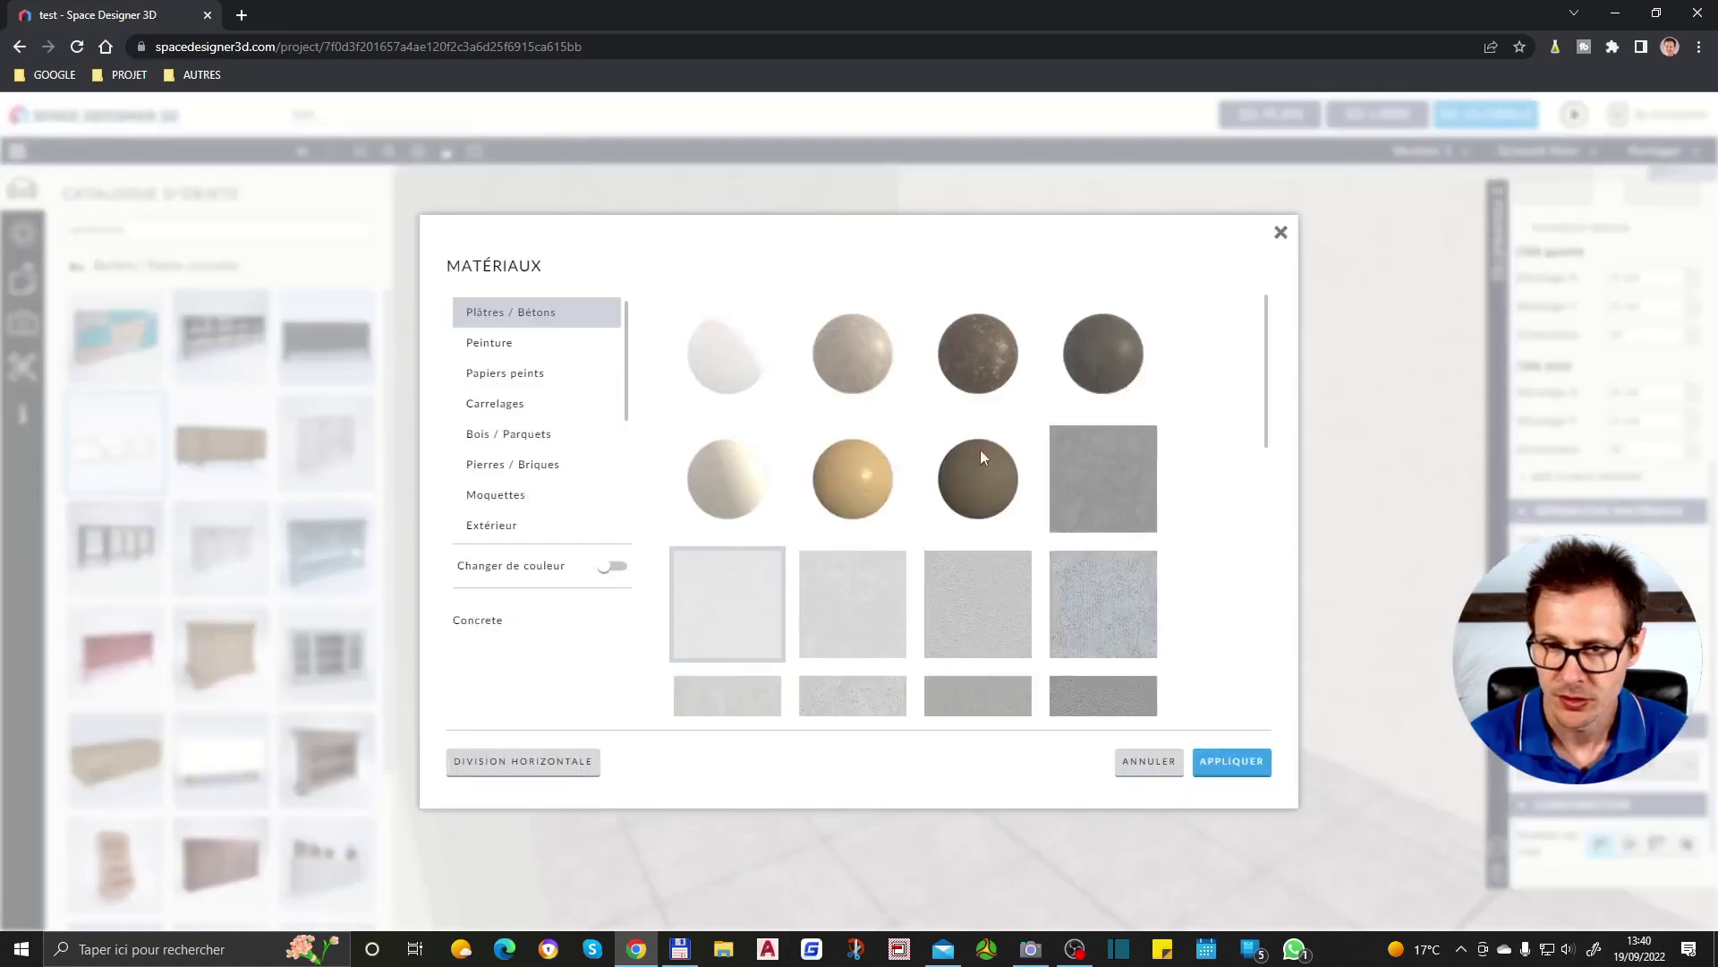
scroll(1110, 599, "down", 5)
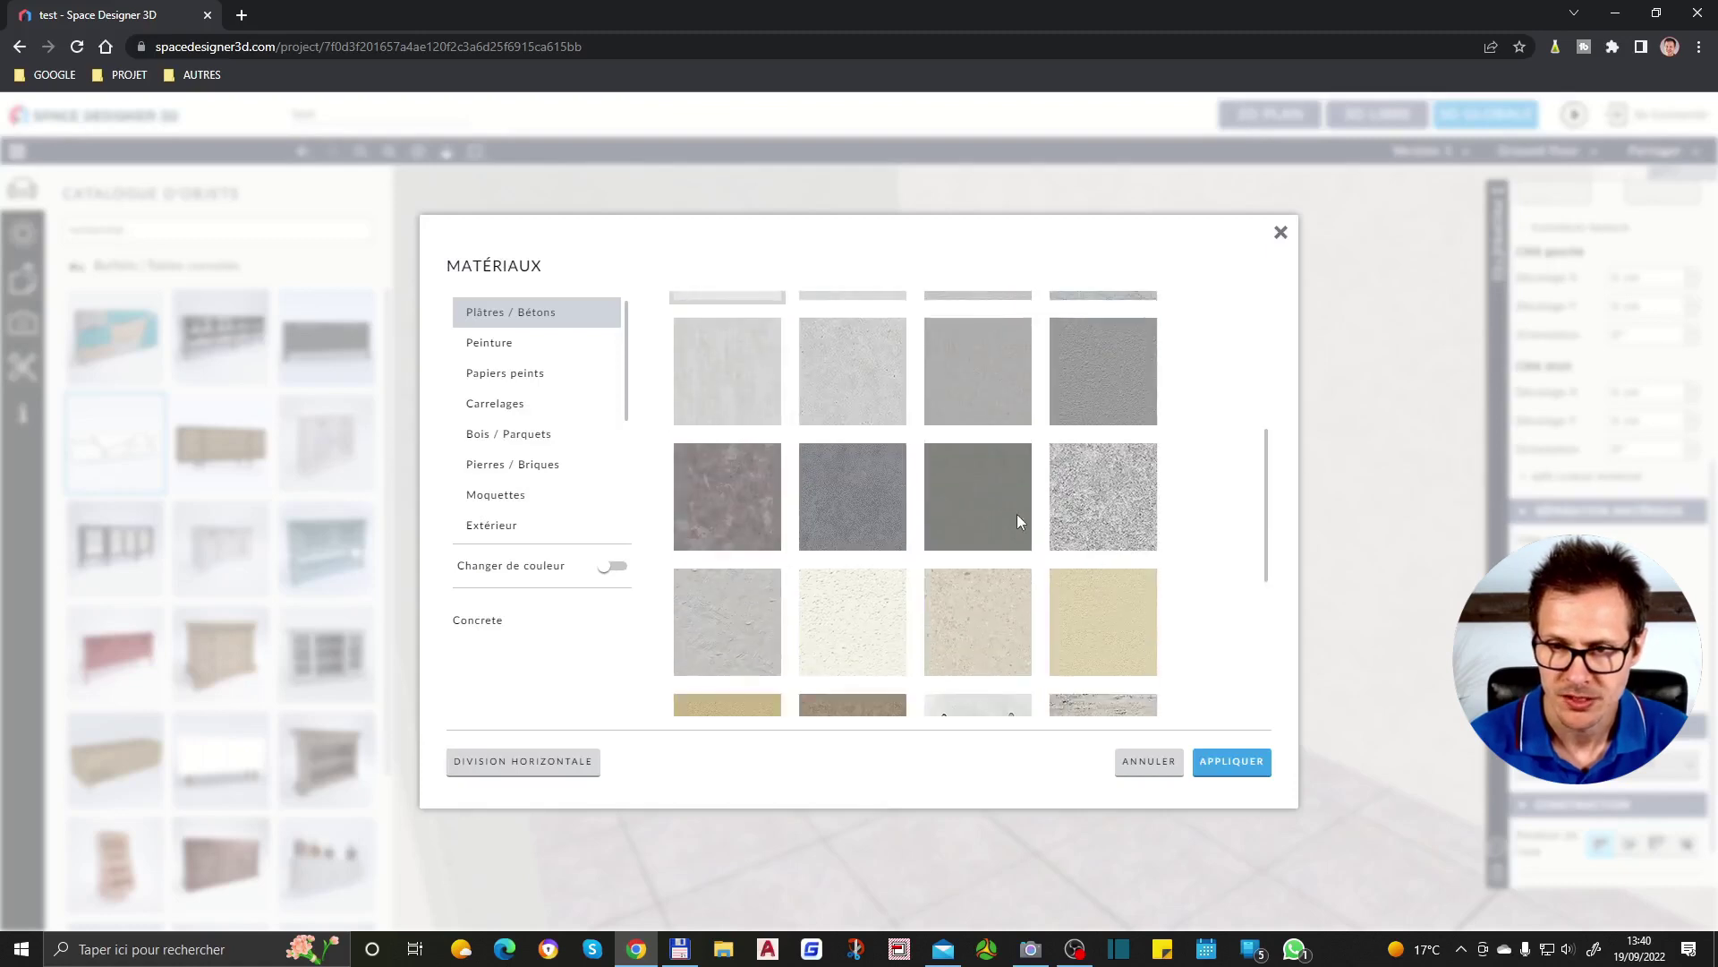
scroll(836, 548, "down", 1)
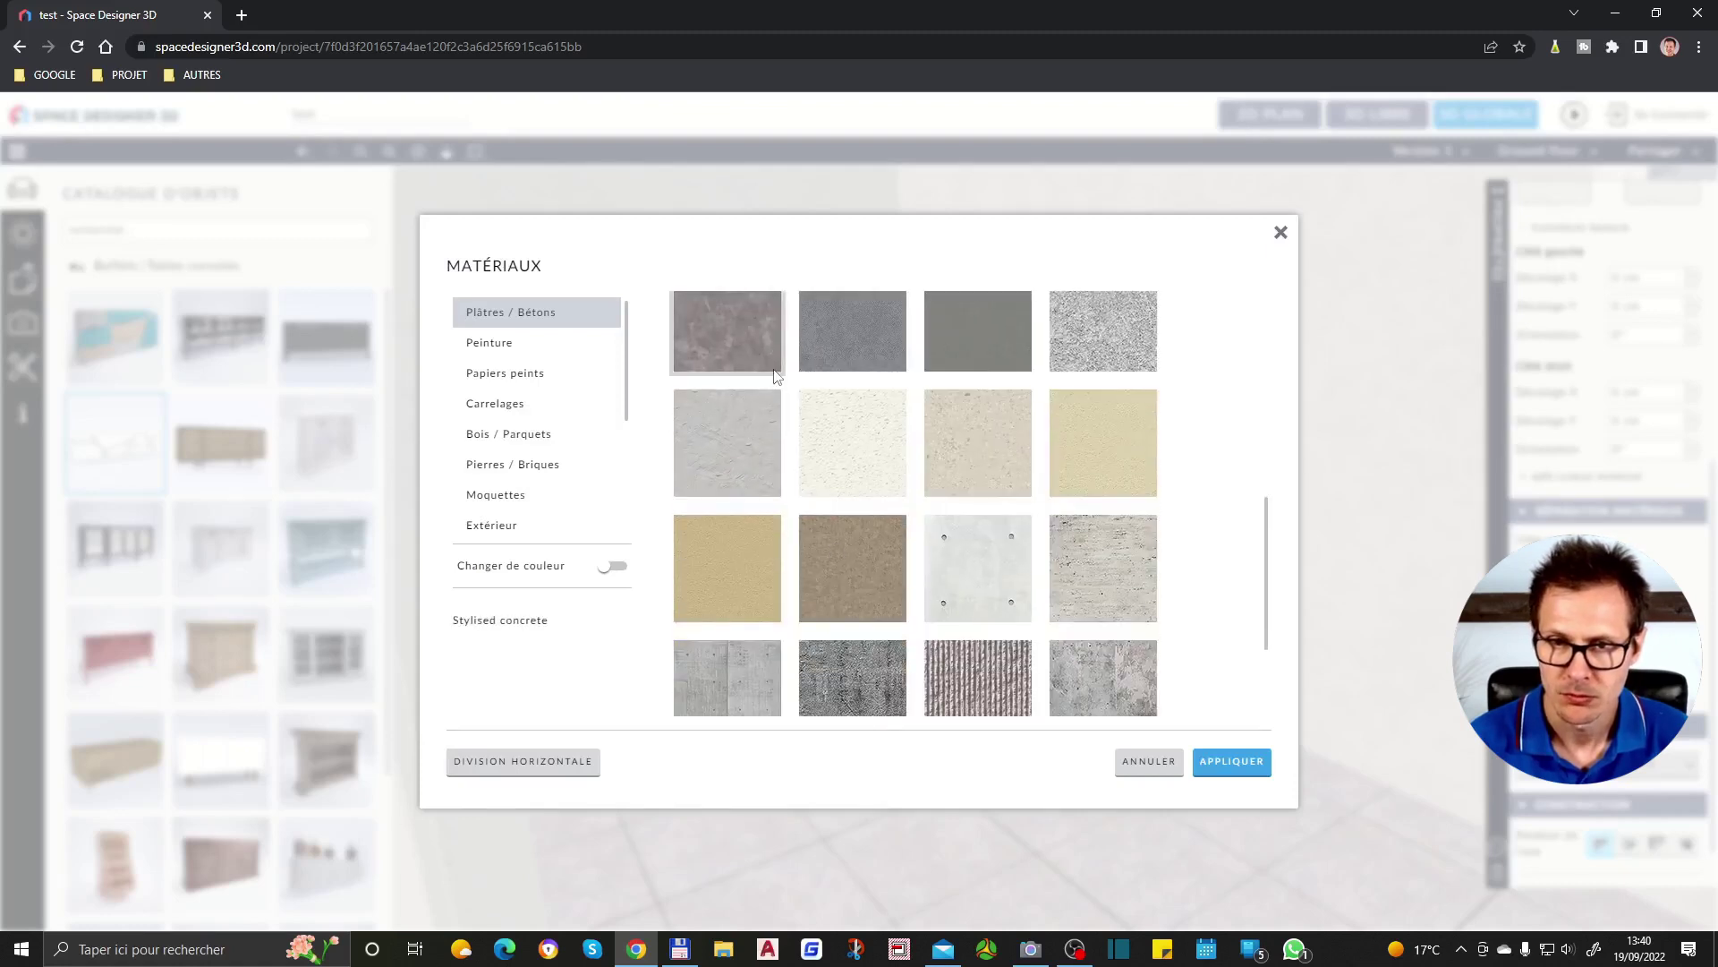
left_click(1250, 770)
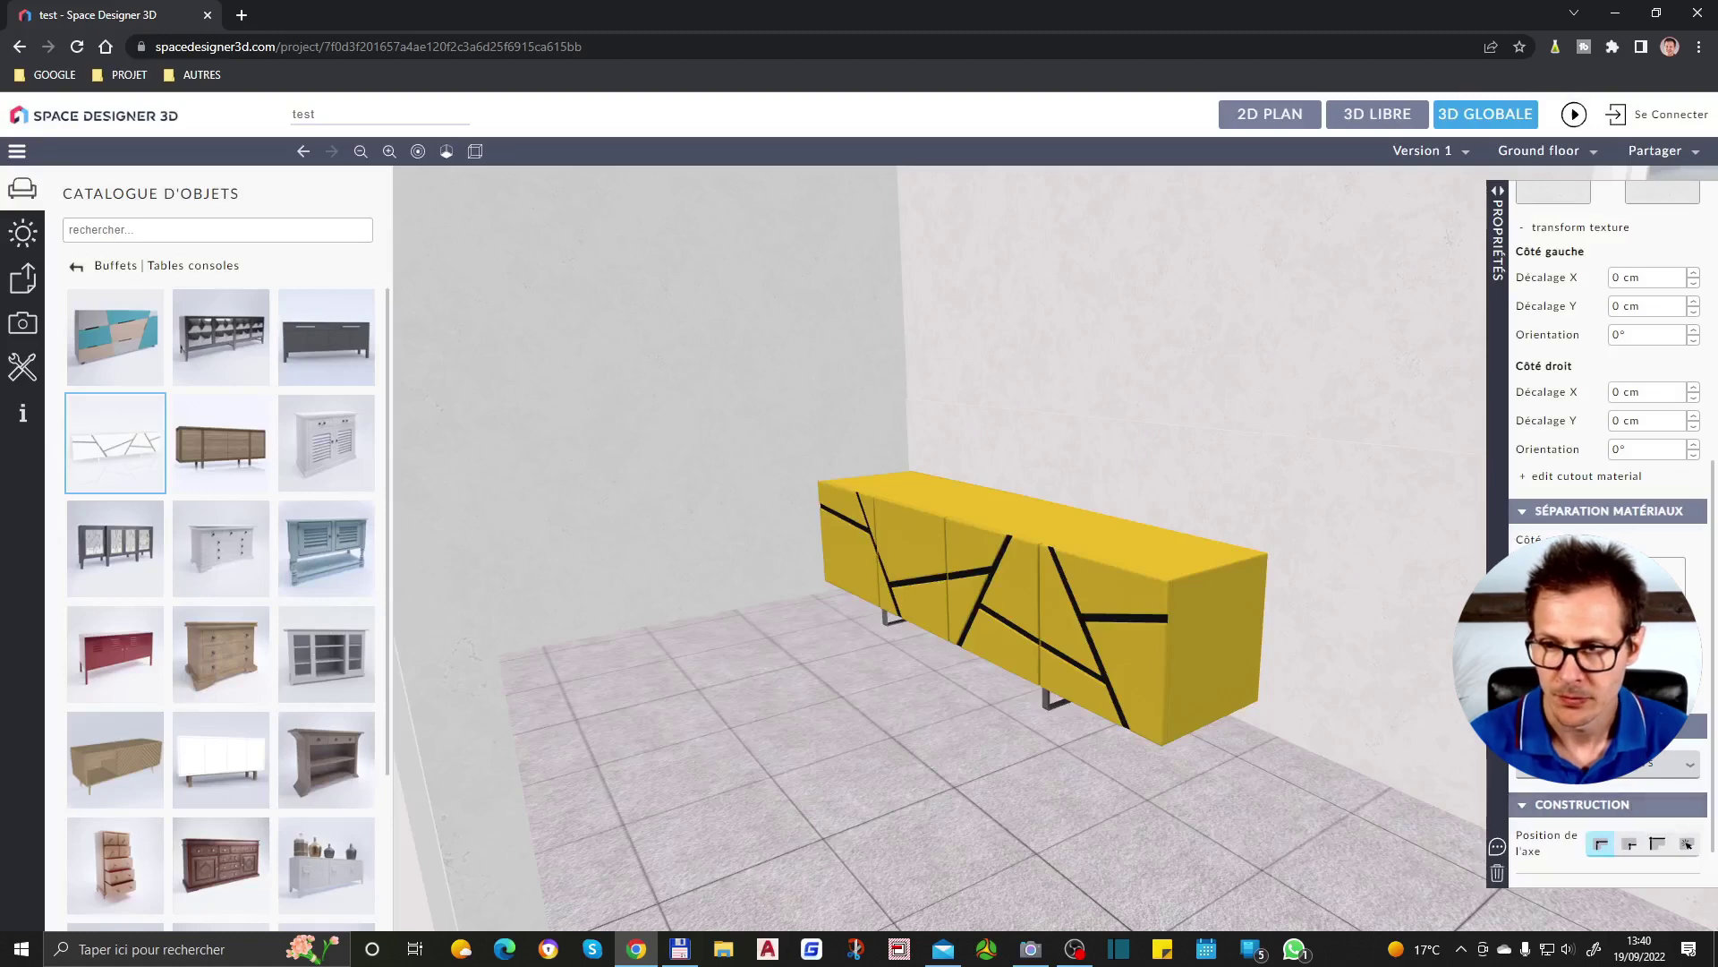
Examine the garden room from outside and above, and select its tiled floor to show the room properties
scroll(766, 548, "down", 5)
left_click_drag(834, 620, 259, 697)
scroll(259, 698, "down", 2)
scroll(954, 698, "down", 2)
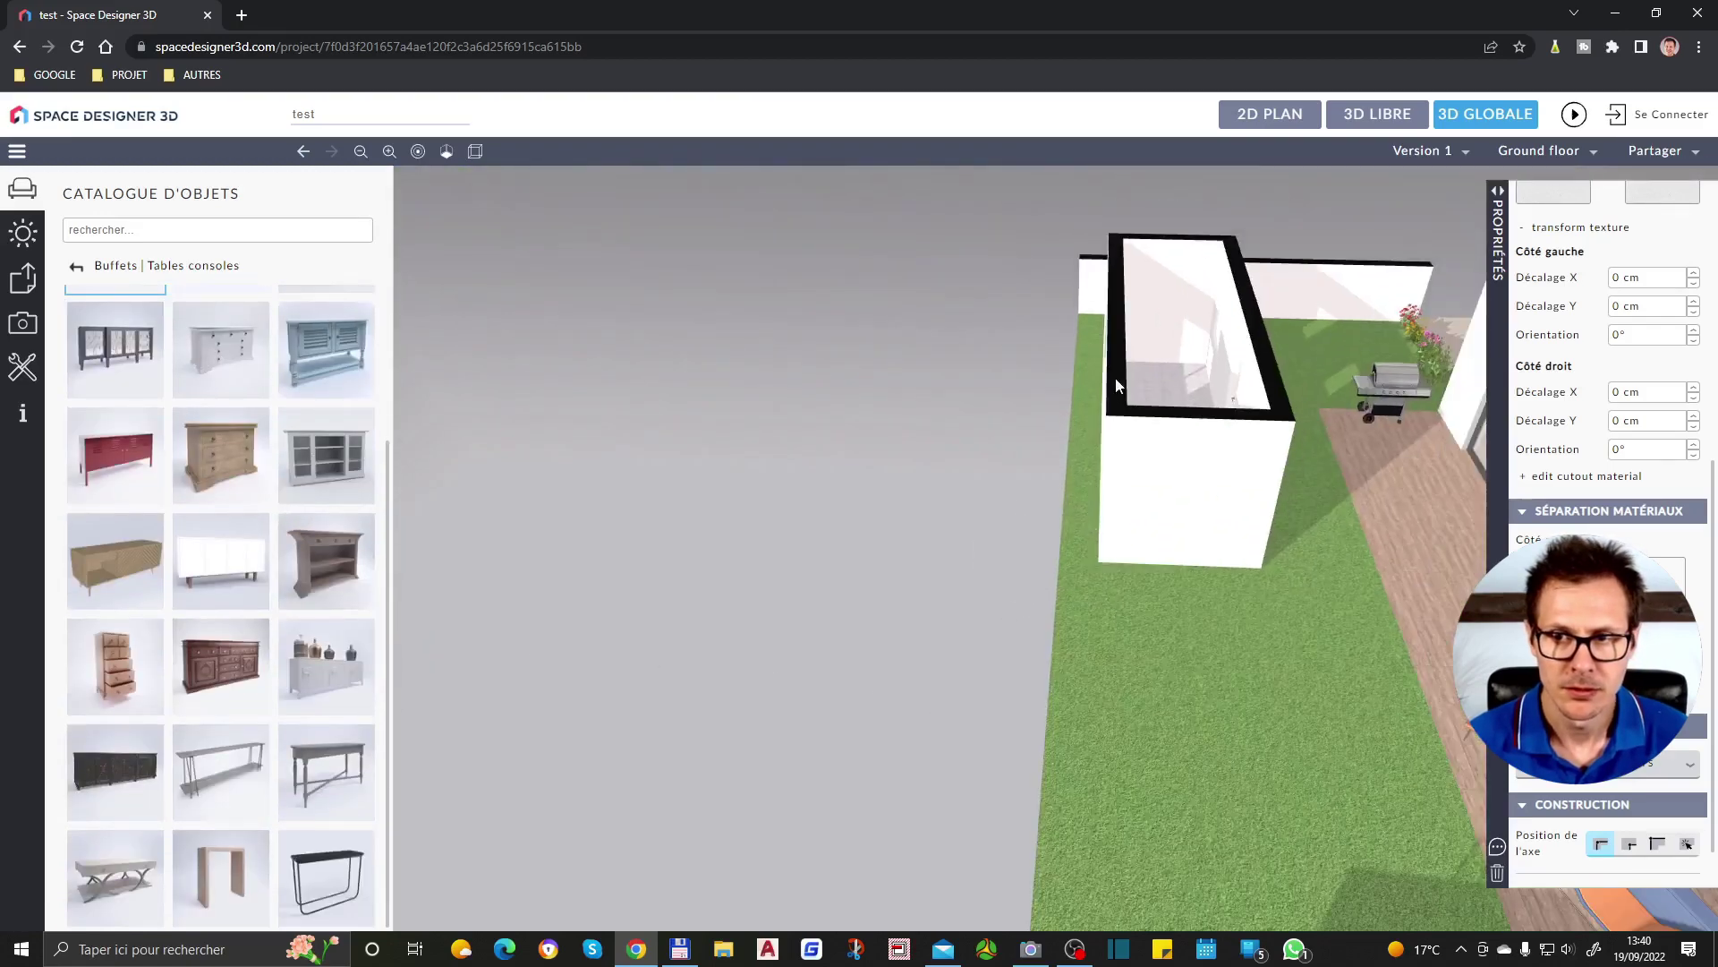
scroll(1114, 391, "up", 3)
scroll(1080, 656, "down", 1)
left_click_drag(1269, 423, 1086, 572)
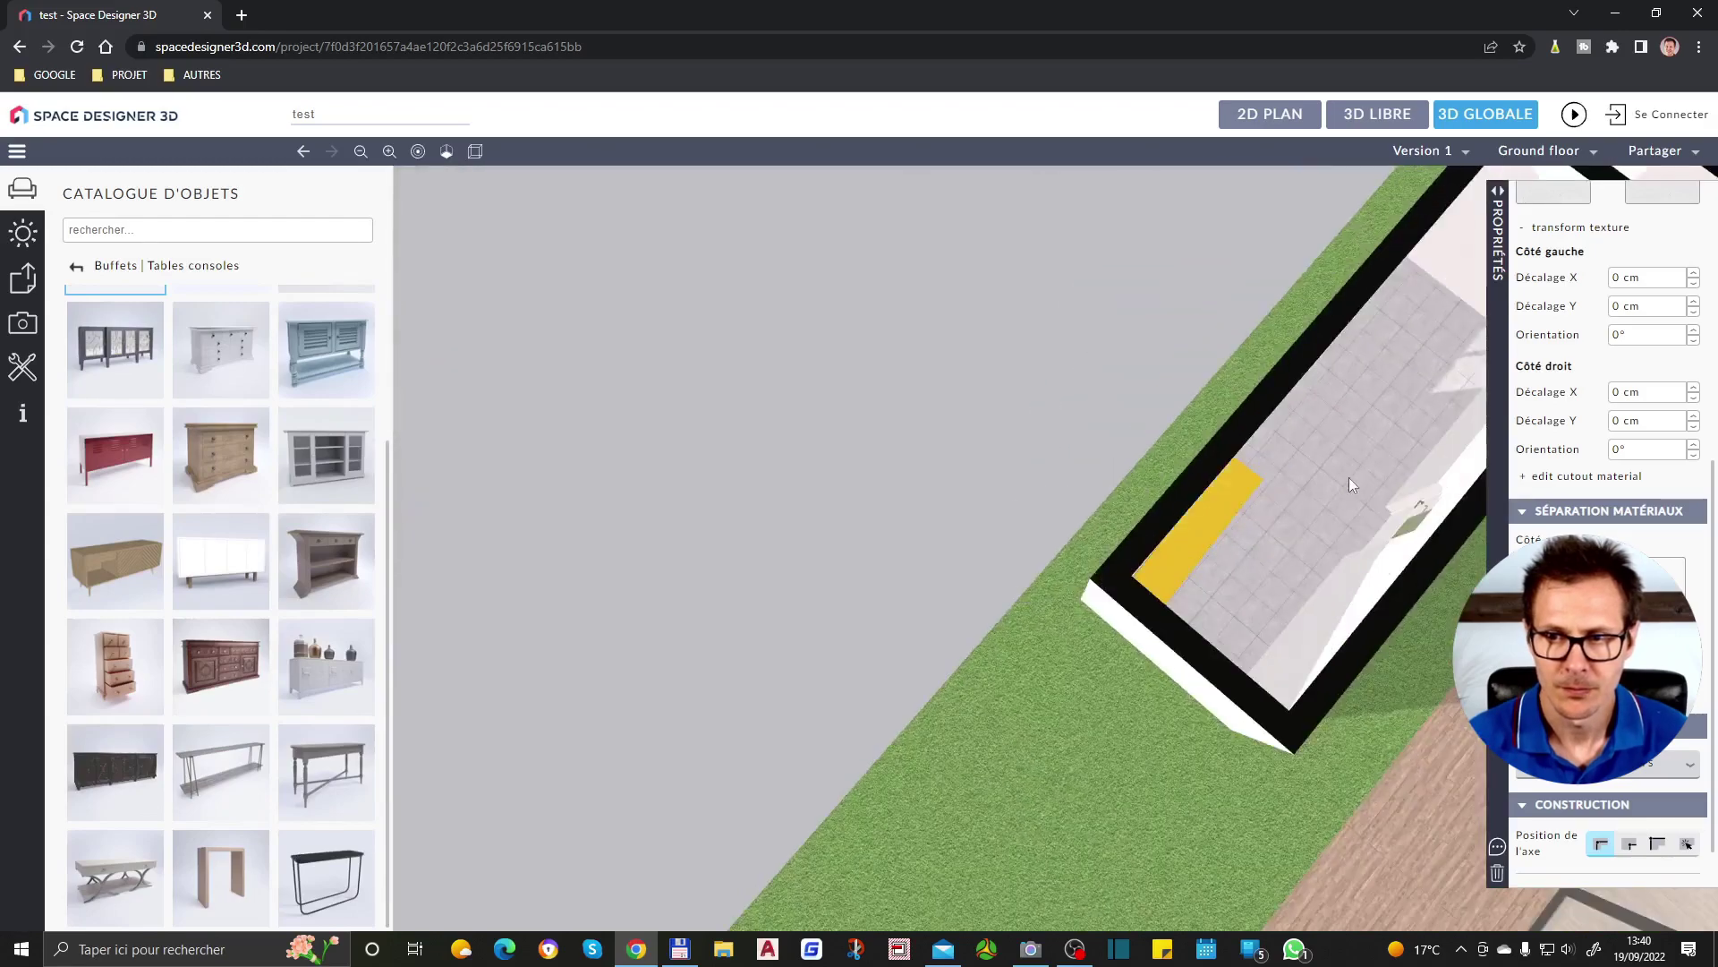
left_click(1347, 480)
left_click_drag(1335, 510, 1056, 411)
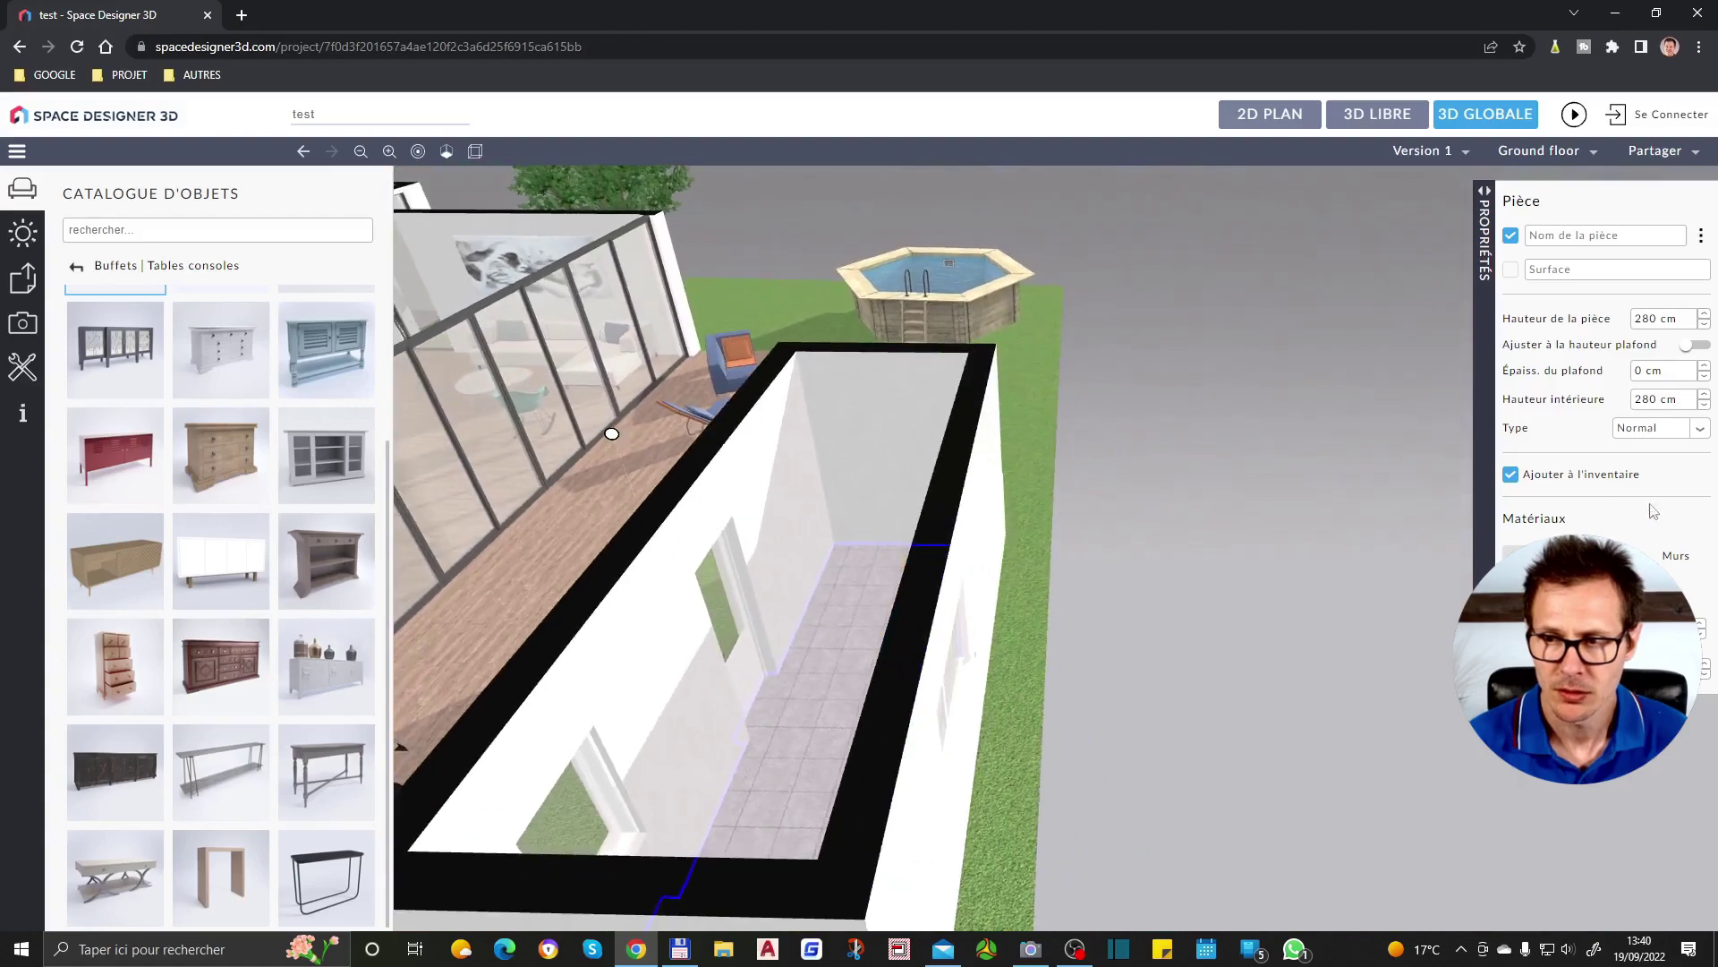
Select the short end wall nearest the buffet and examine it from outside along with the room's interior
left_click(959, 514)
left_click_drag(1042, 546, 1274, 631)
scroll(1277, 624, "up", 2)
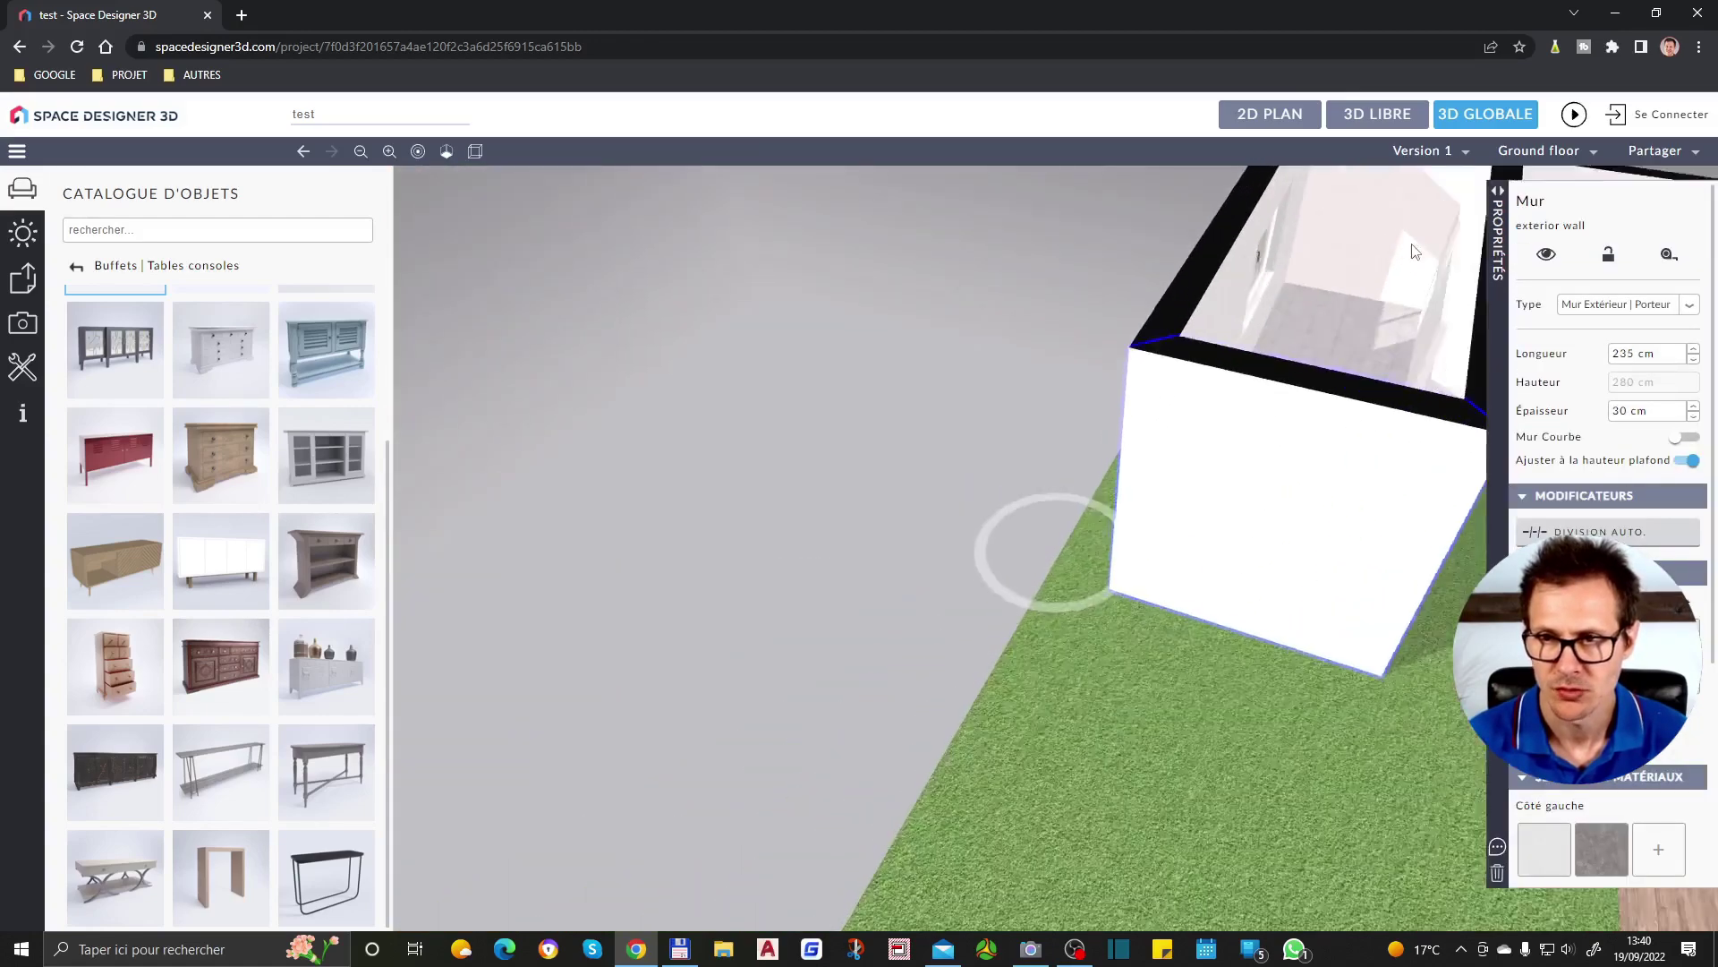
scroll(1047, 770, "down", 5)
scroll(1207, 411, "up", 6)
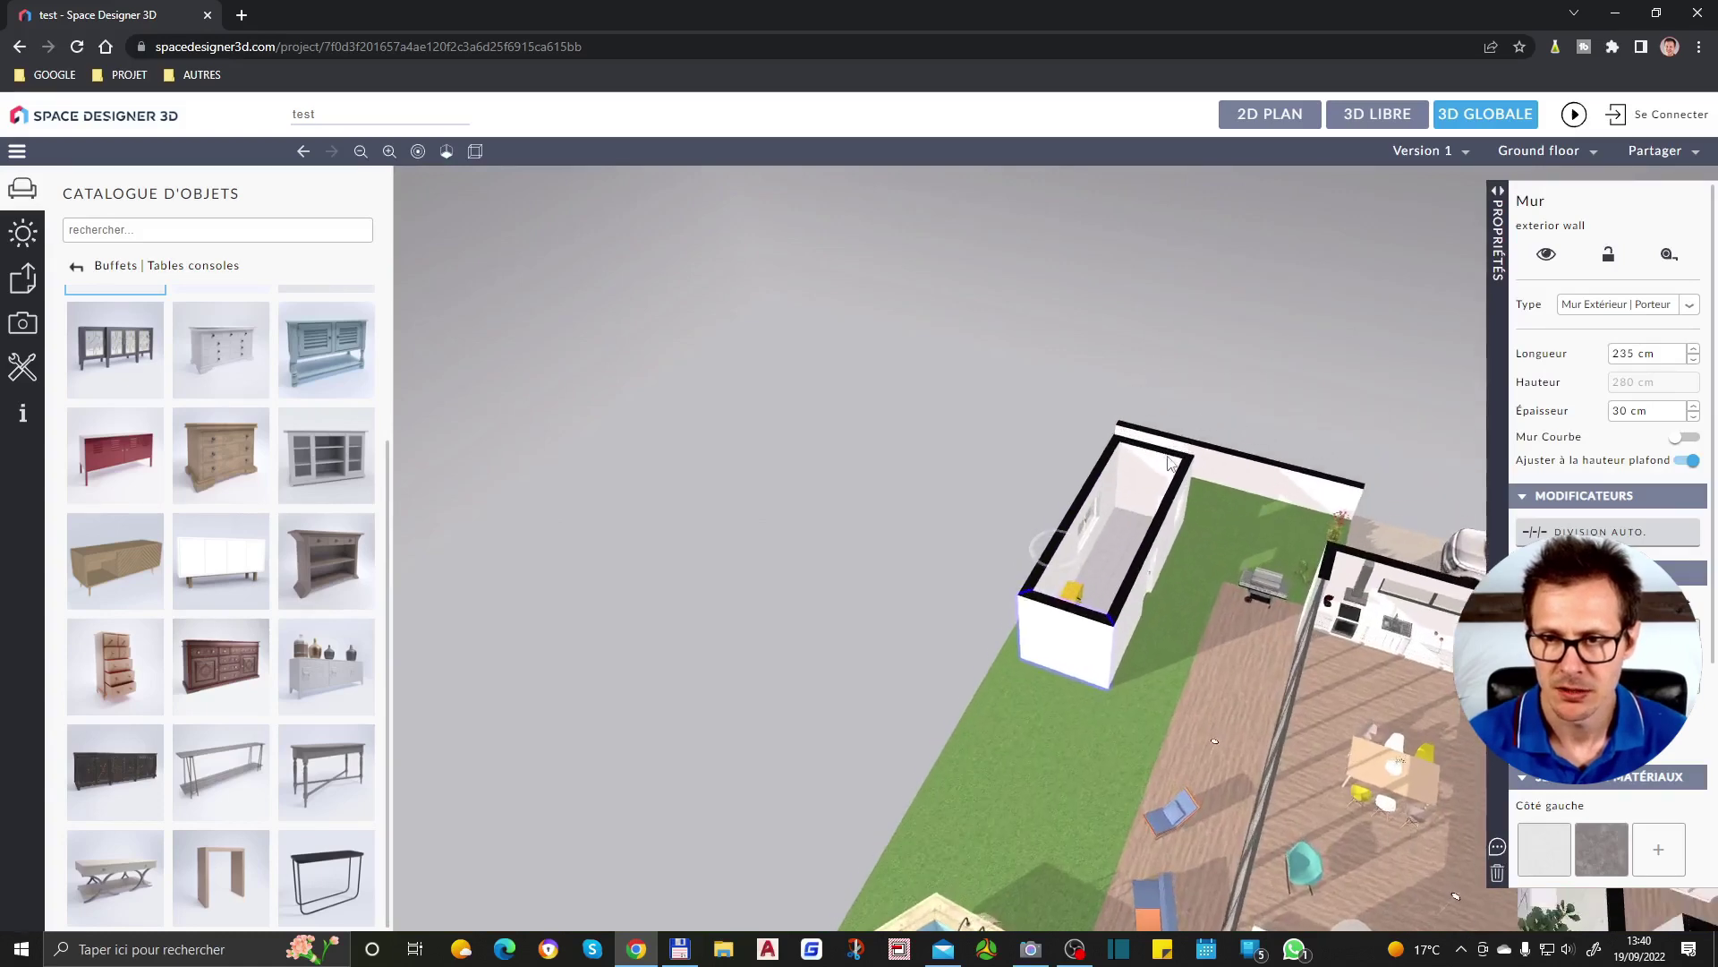
scroll(1102, 486, "down", 1)
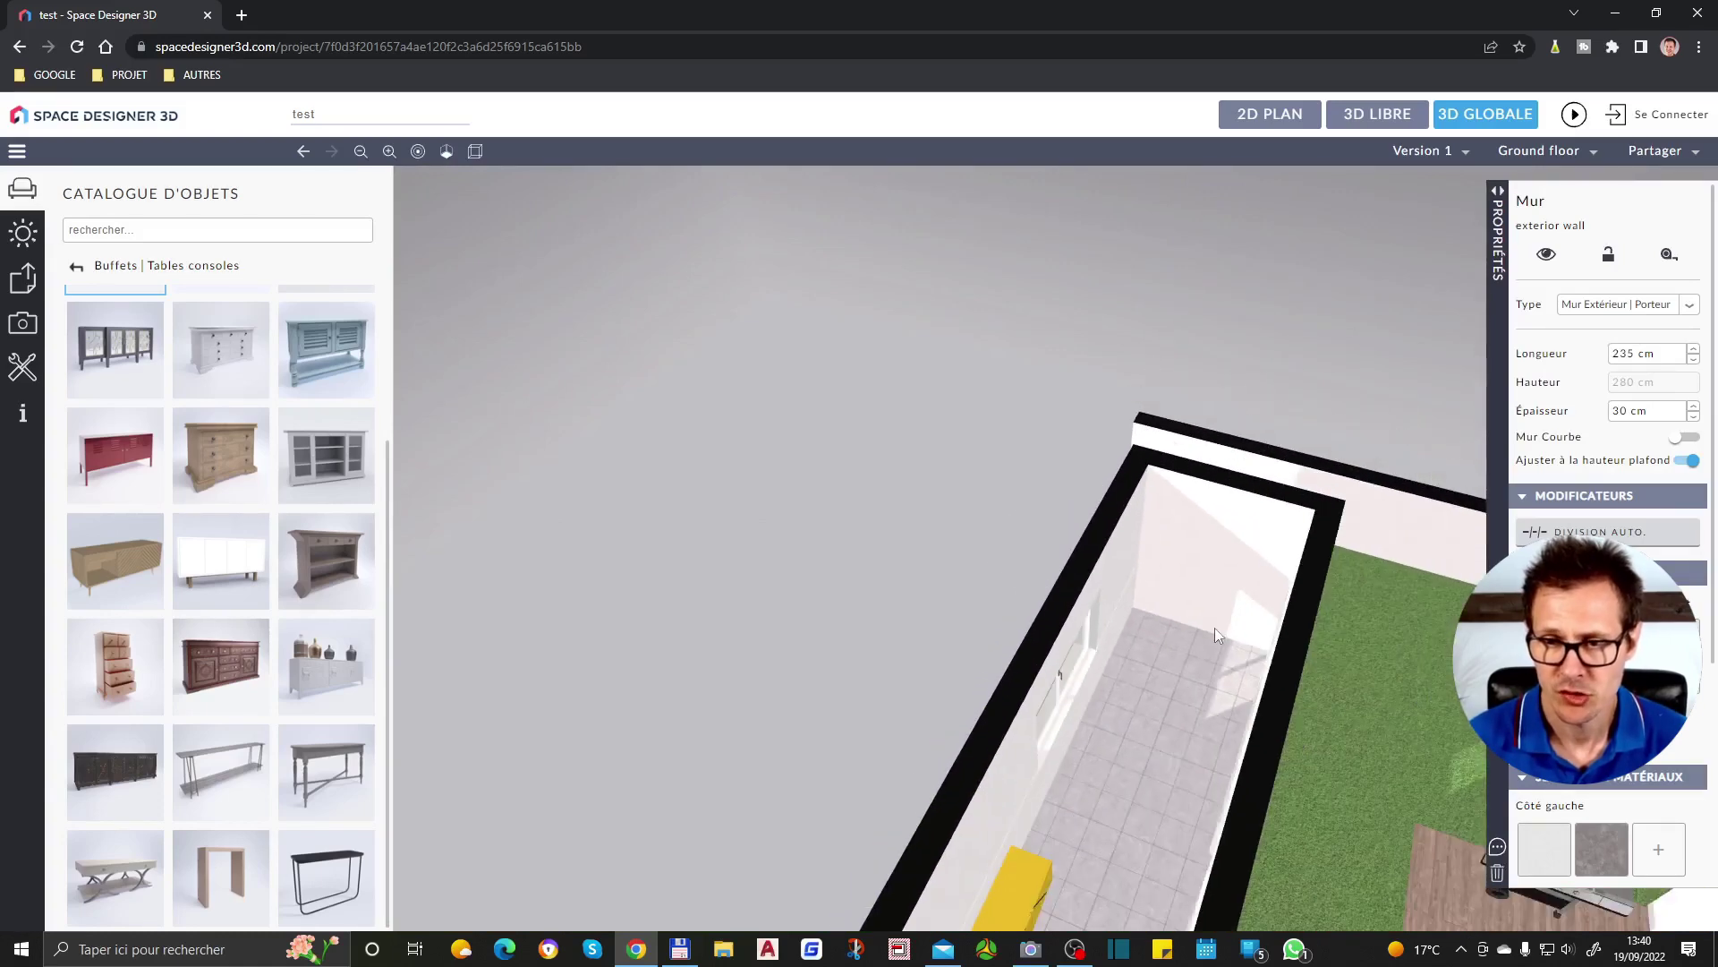
right_click_drag(1150, 711, 1003, 487)
left_click_drag(1002, 486, 1053, 748)
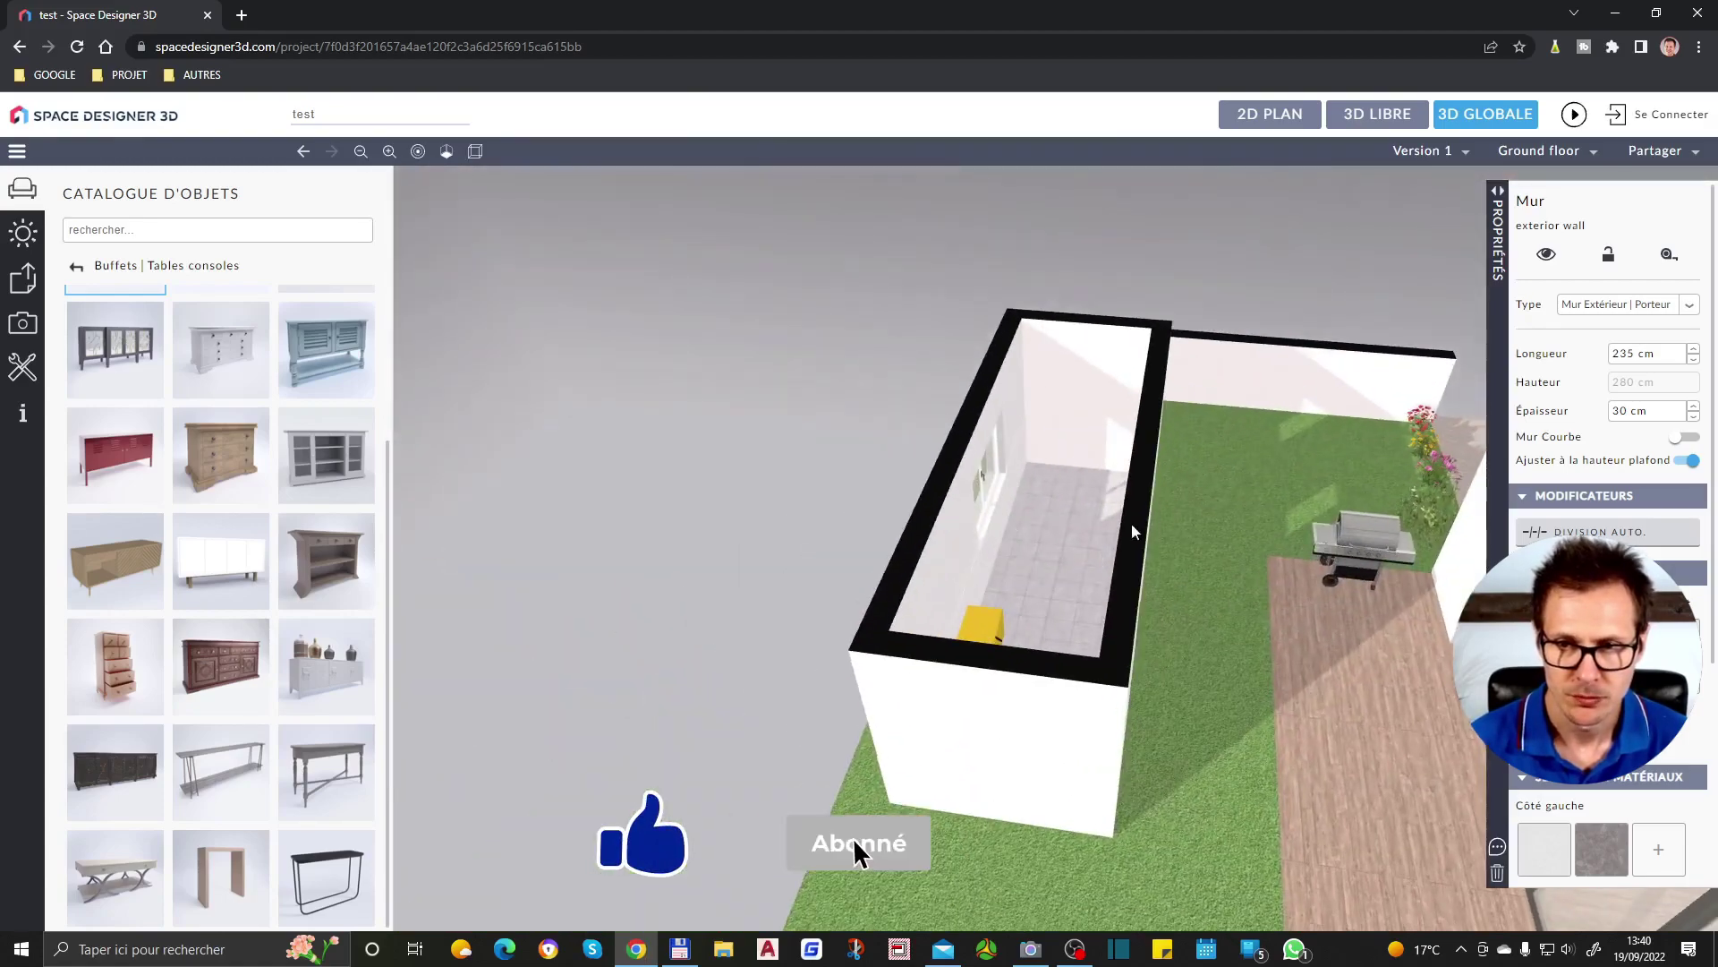
Apply the dark grey concrete from Plâtres / Bétons to the left side (Côté gauche) of the far end wall opposite the buffet
scroll(1130, 540, "up", 5)
left_click(1104, 374)
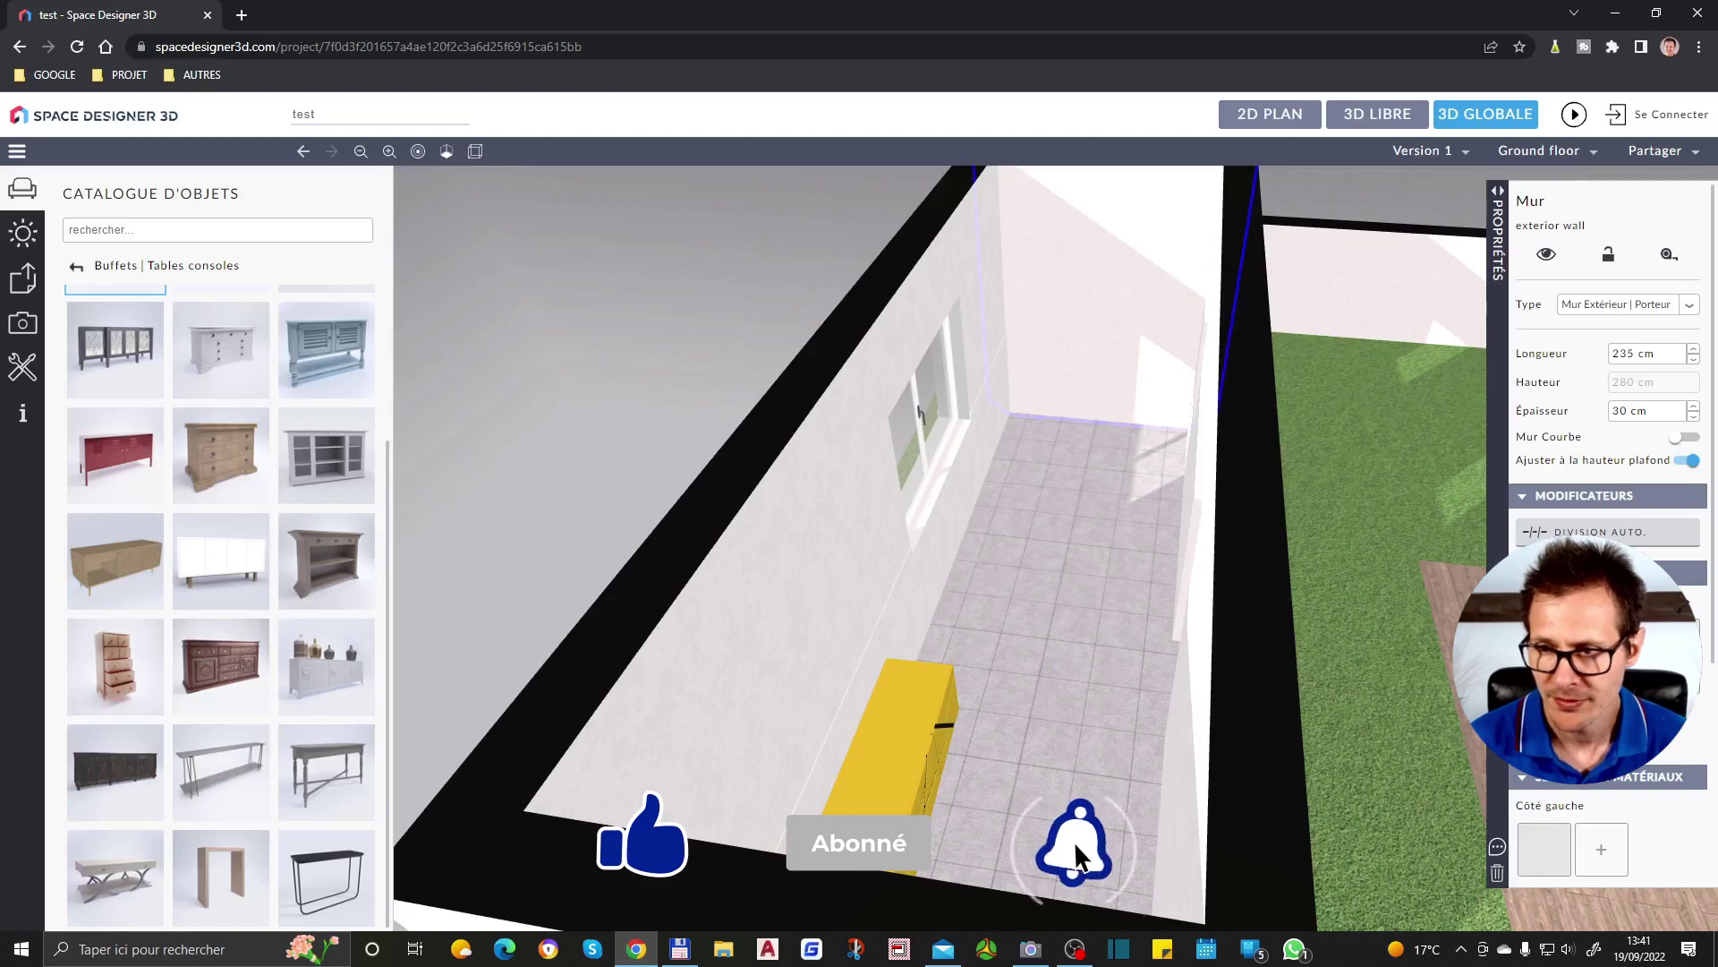
scroll(1606, 448, "down", 3)
scroll(1603, 483, "down", 3)
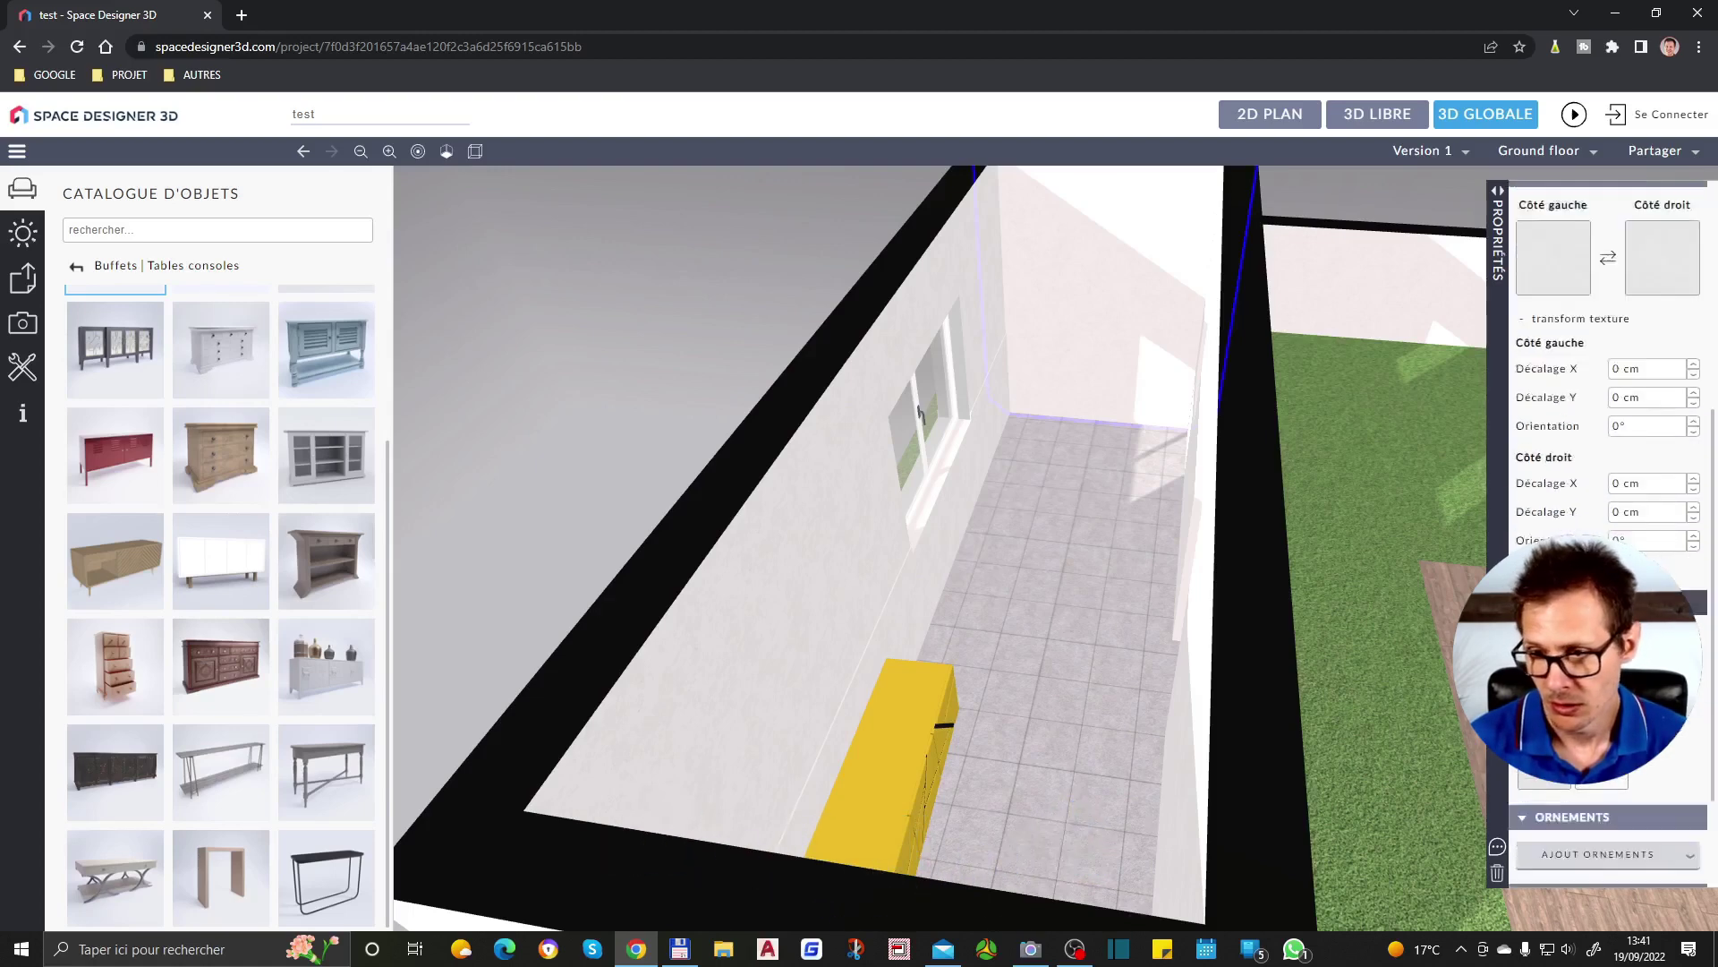
scroll(1603, 483, "up", 4)
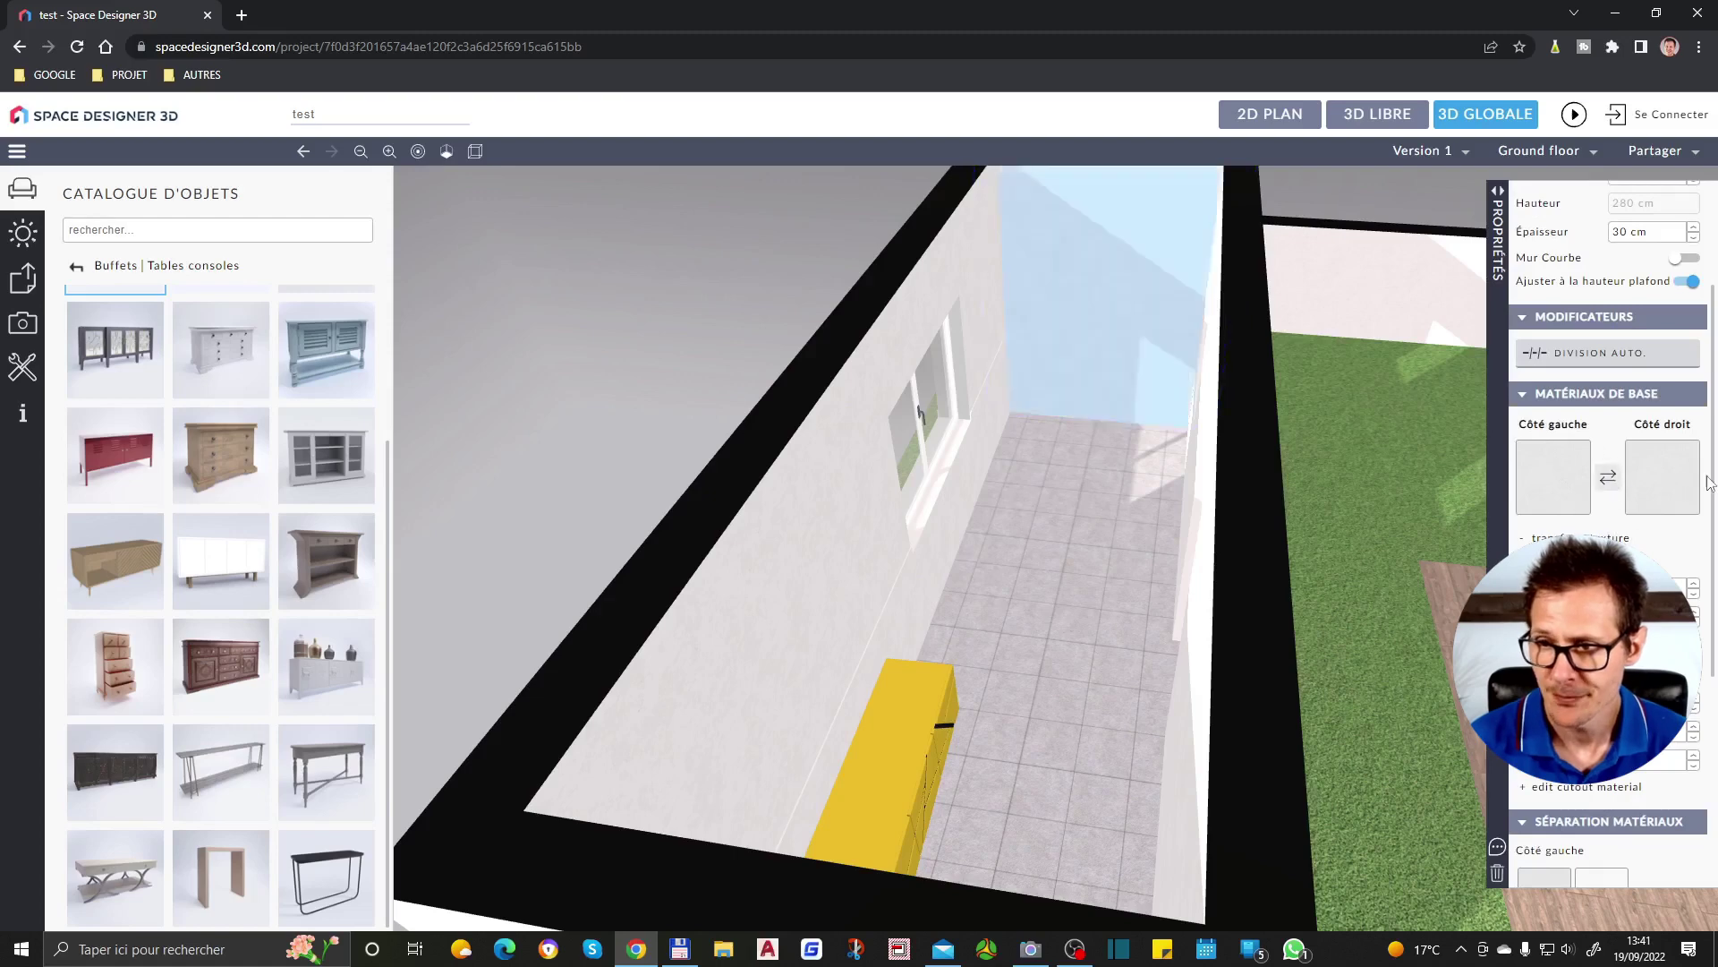
left_click(1542, 499)
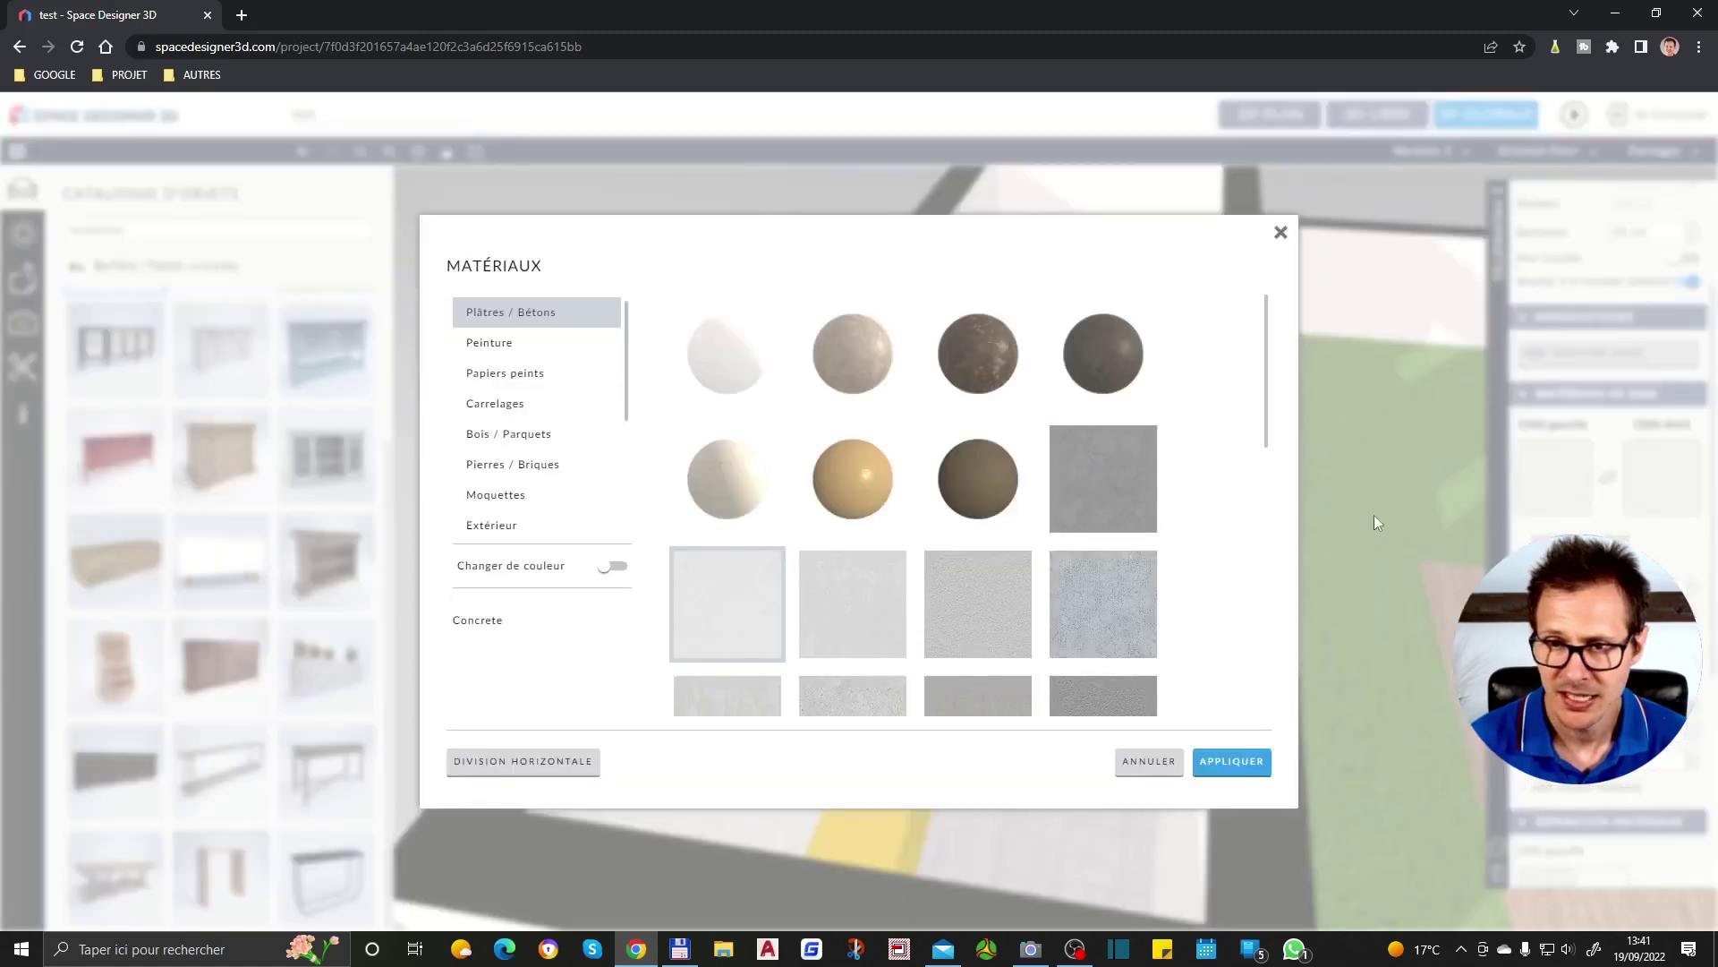
left_click(1114, 506)
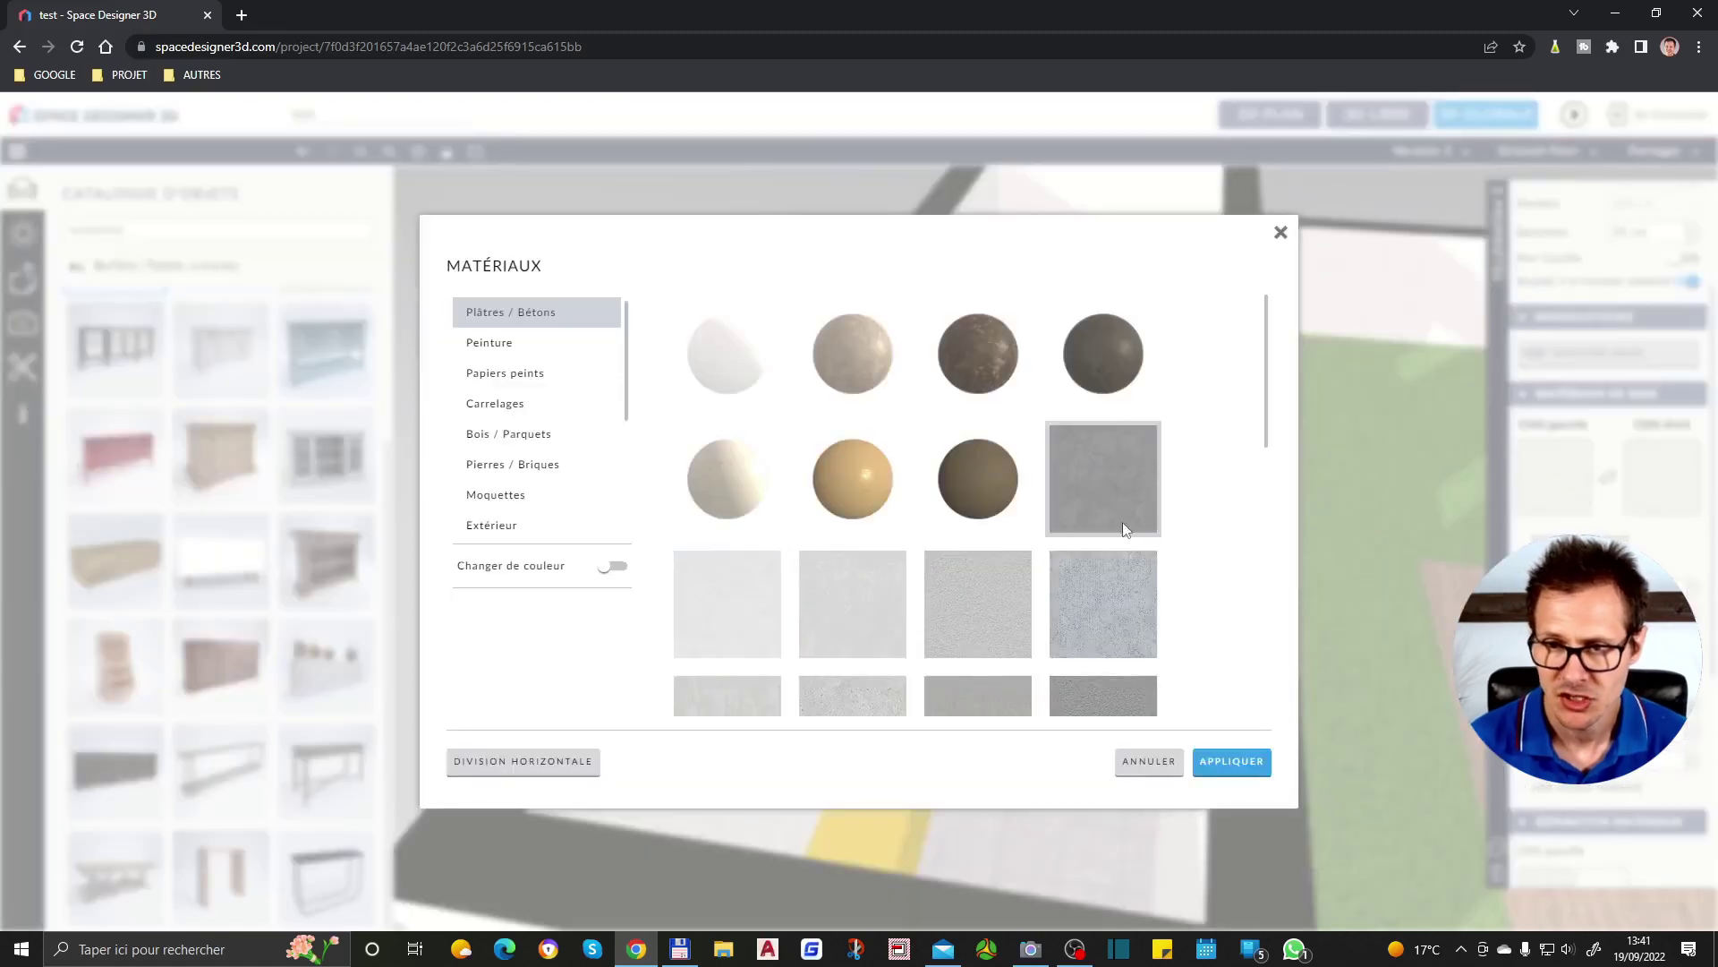
left_click(1240, 760)
Apply the same dark grey concrete to the right side (Côté droit) of the far end wall
left_click(1639, 477)
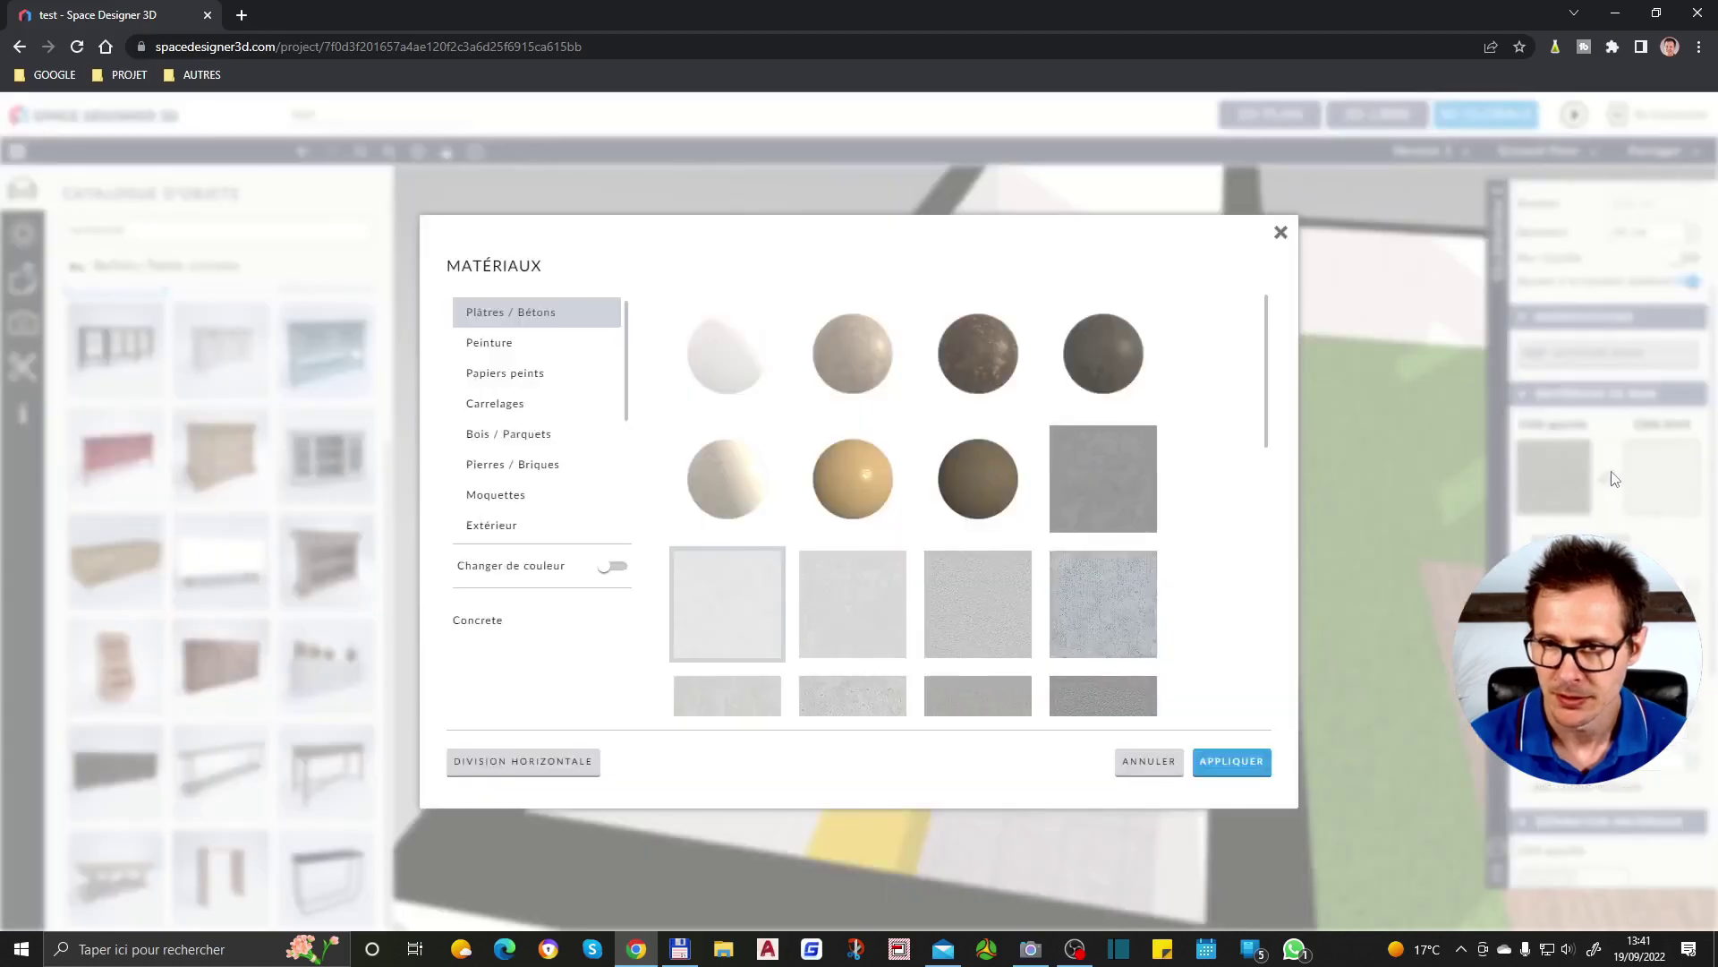
left_click(1088, 507)
left_click(1234, 763)
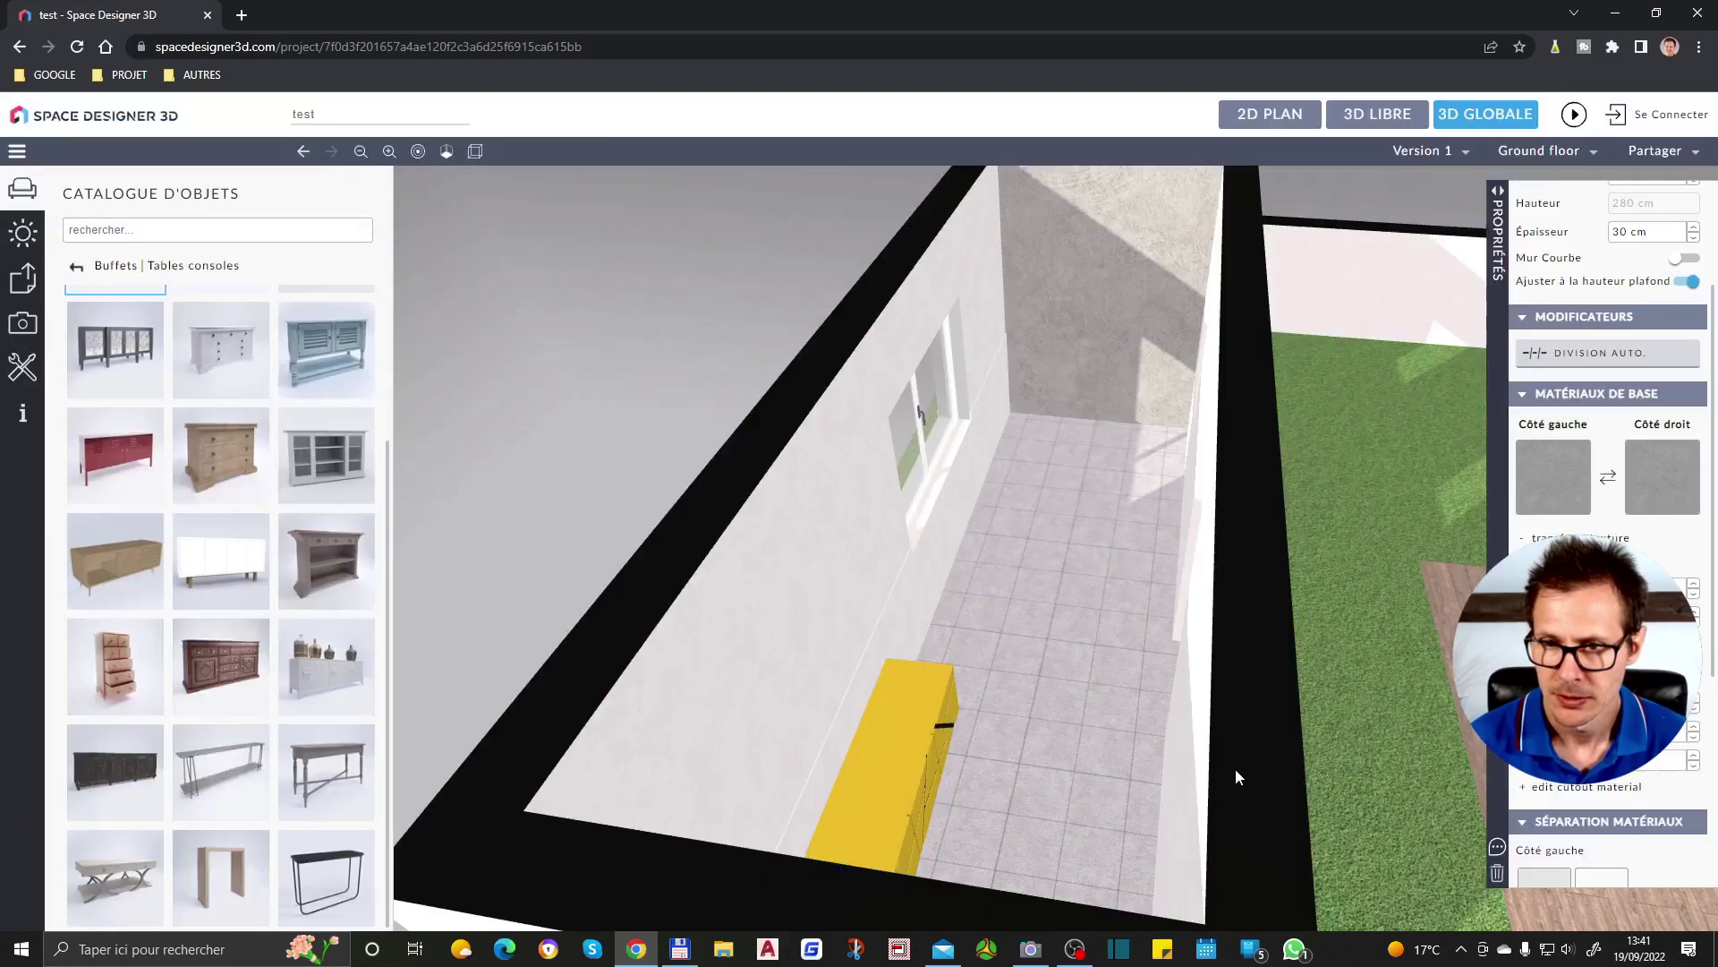
Show the Lavabos category of the Salle de bain objects in the object catalogue
scroll(1135, 711, "down", 3)
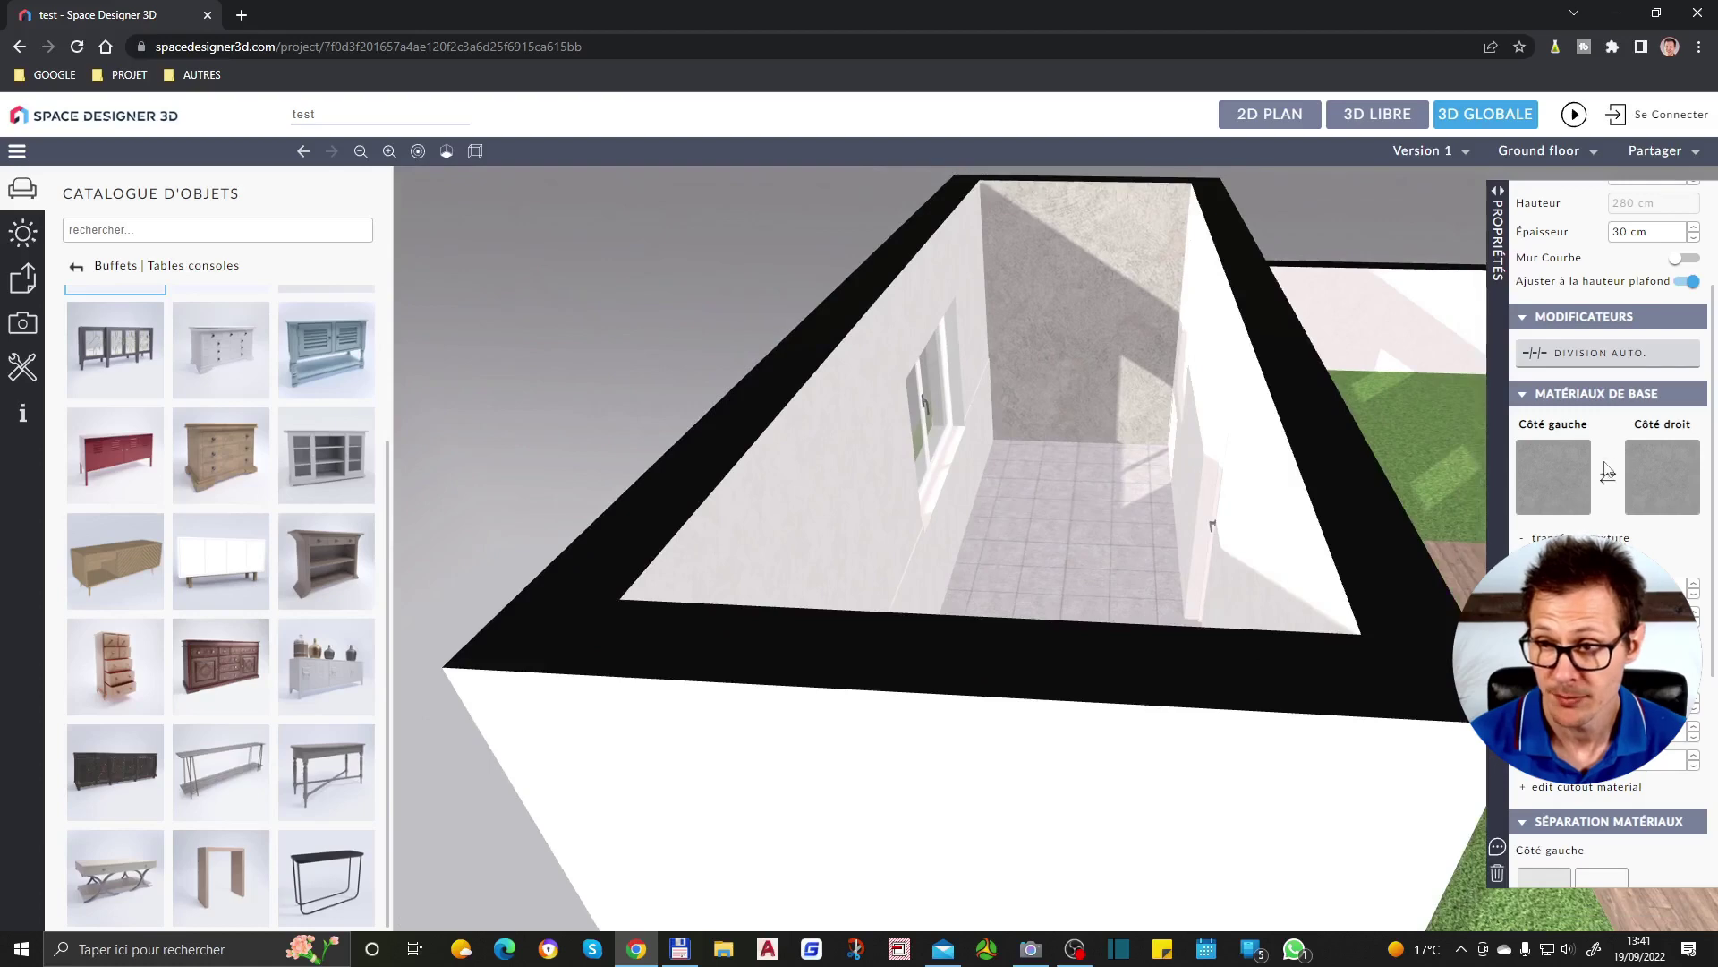
scroll(1271, 457, "up", 5)
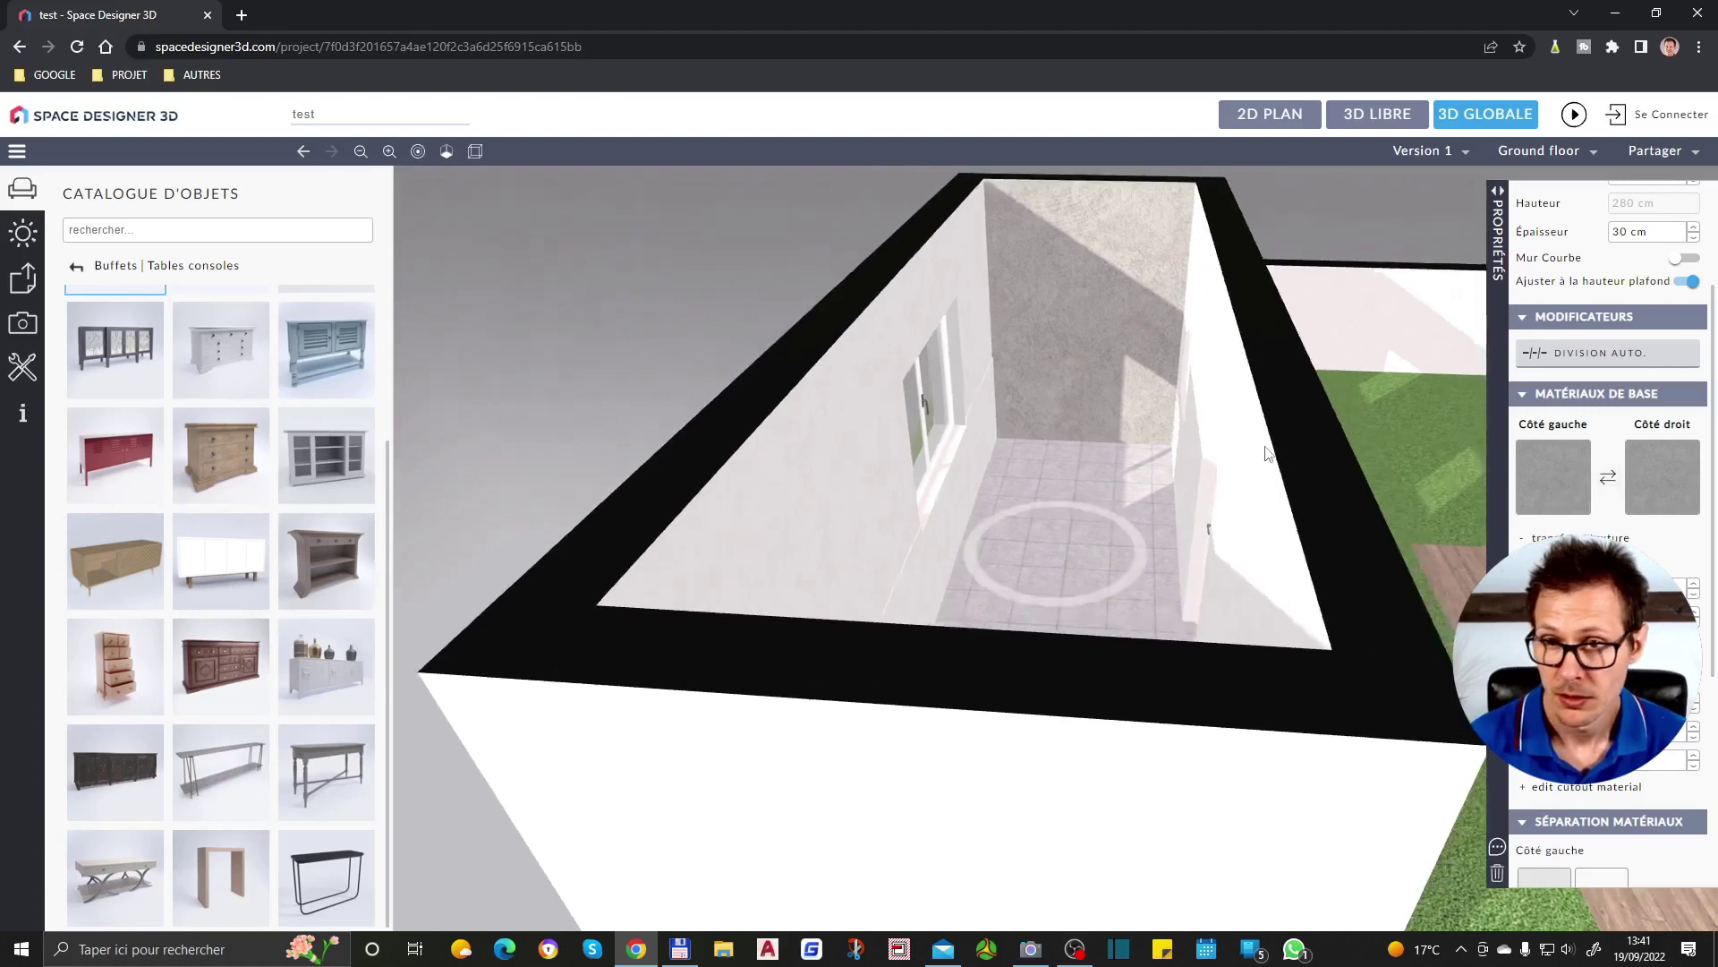
scroll(1244, 474, "down", 2)
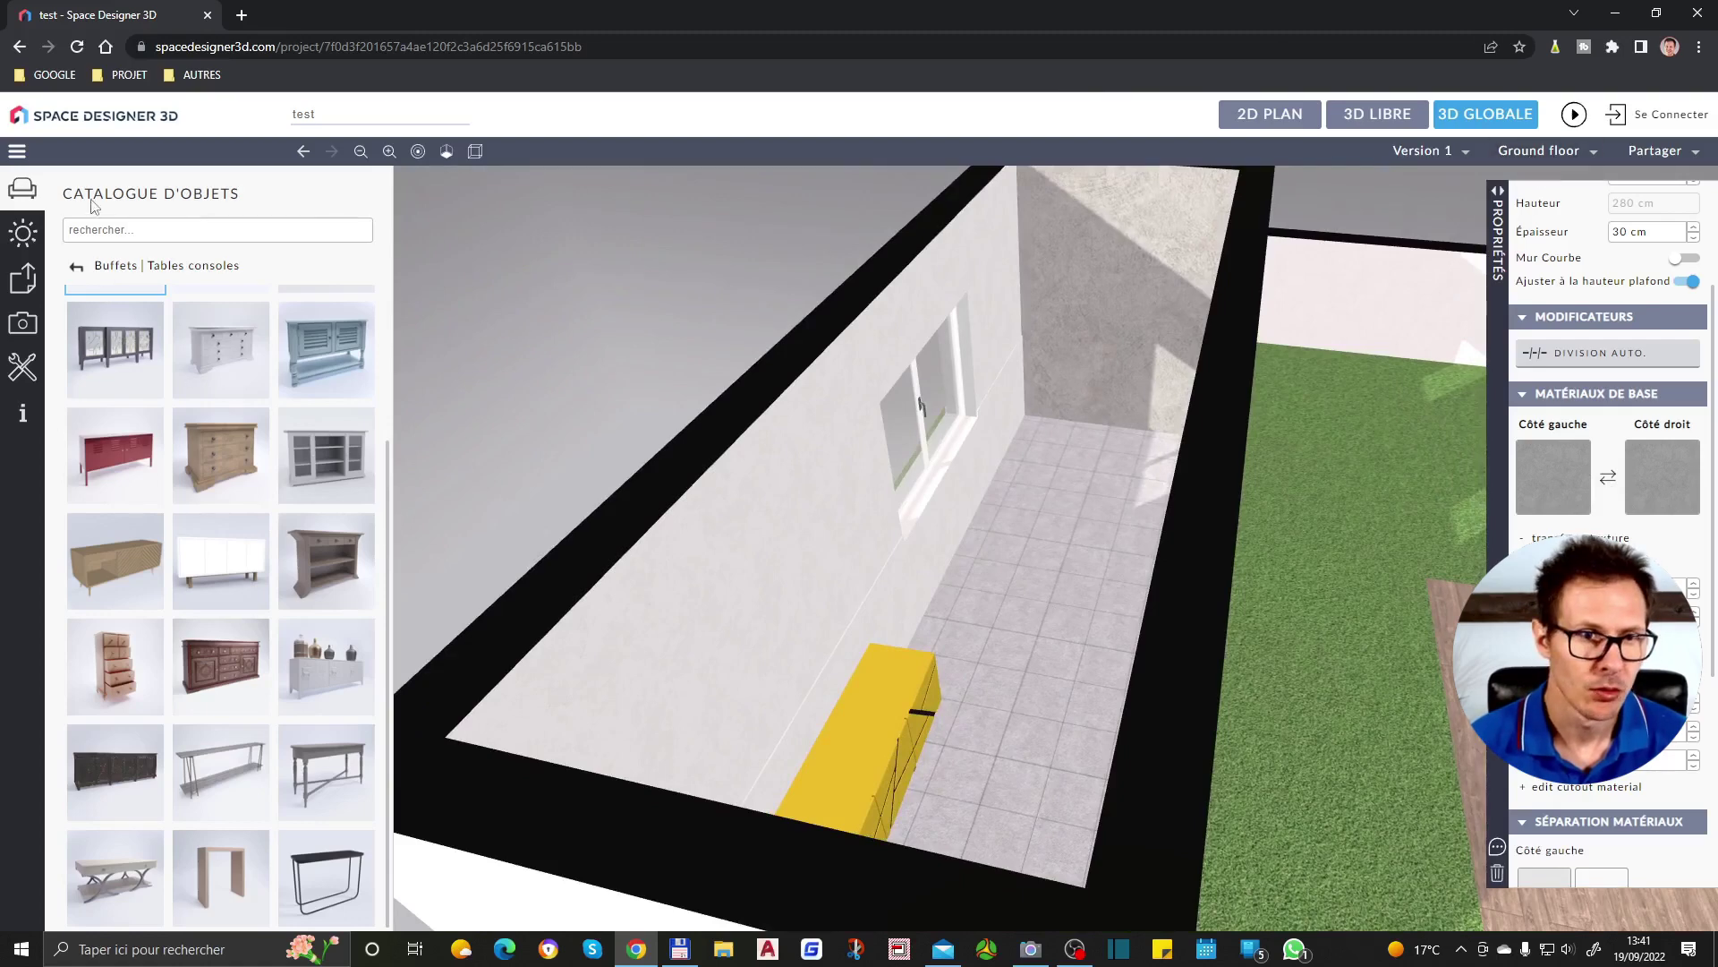
left_click(32, 198)
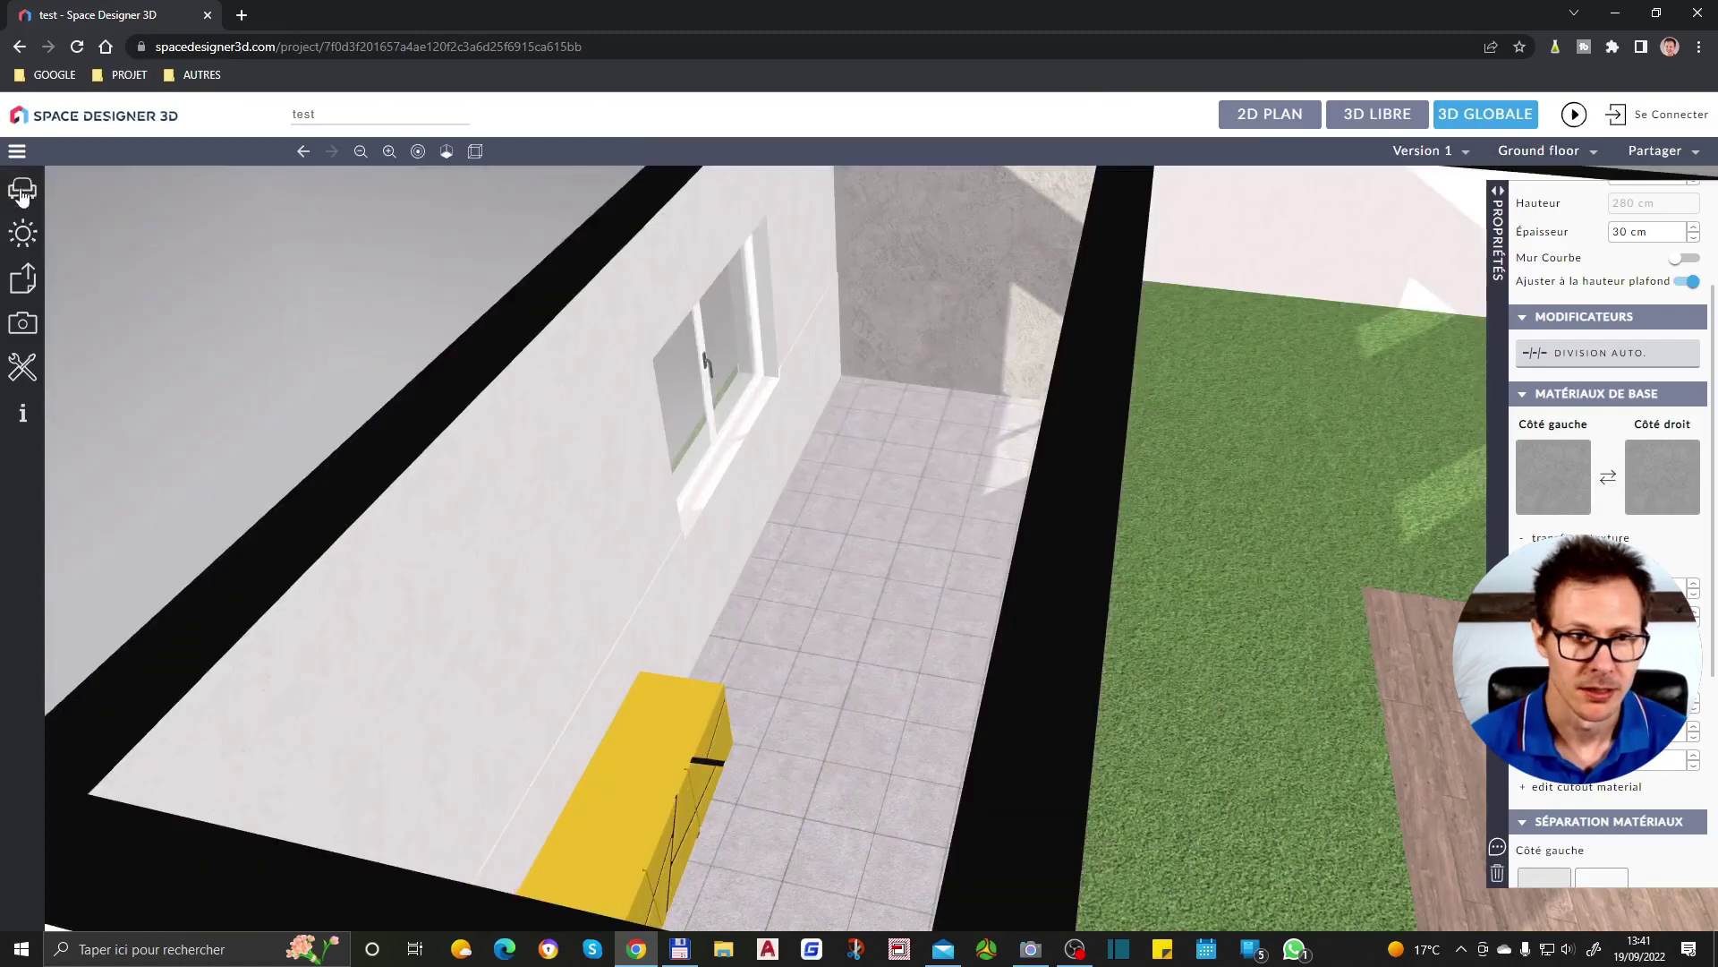
left_click(22, 191)
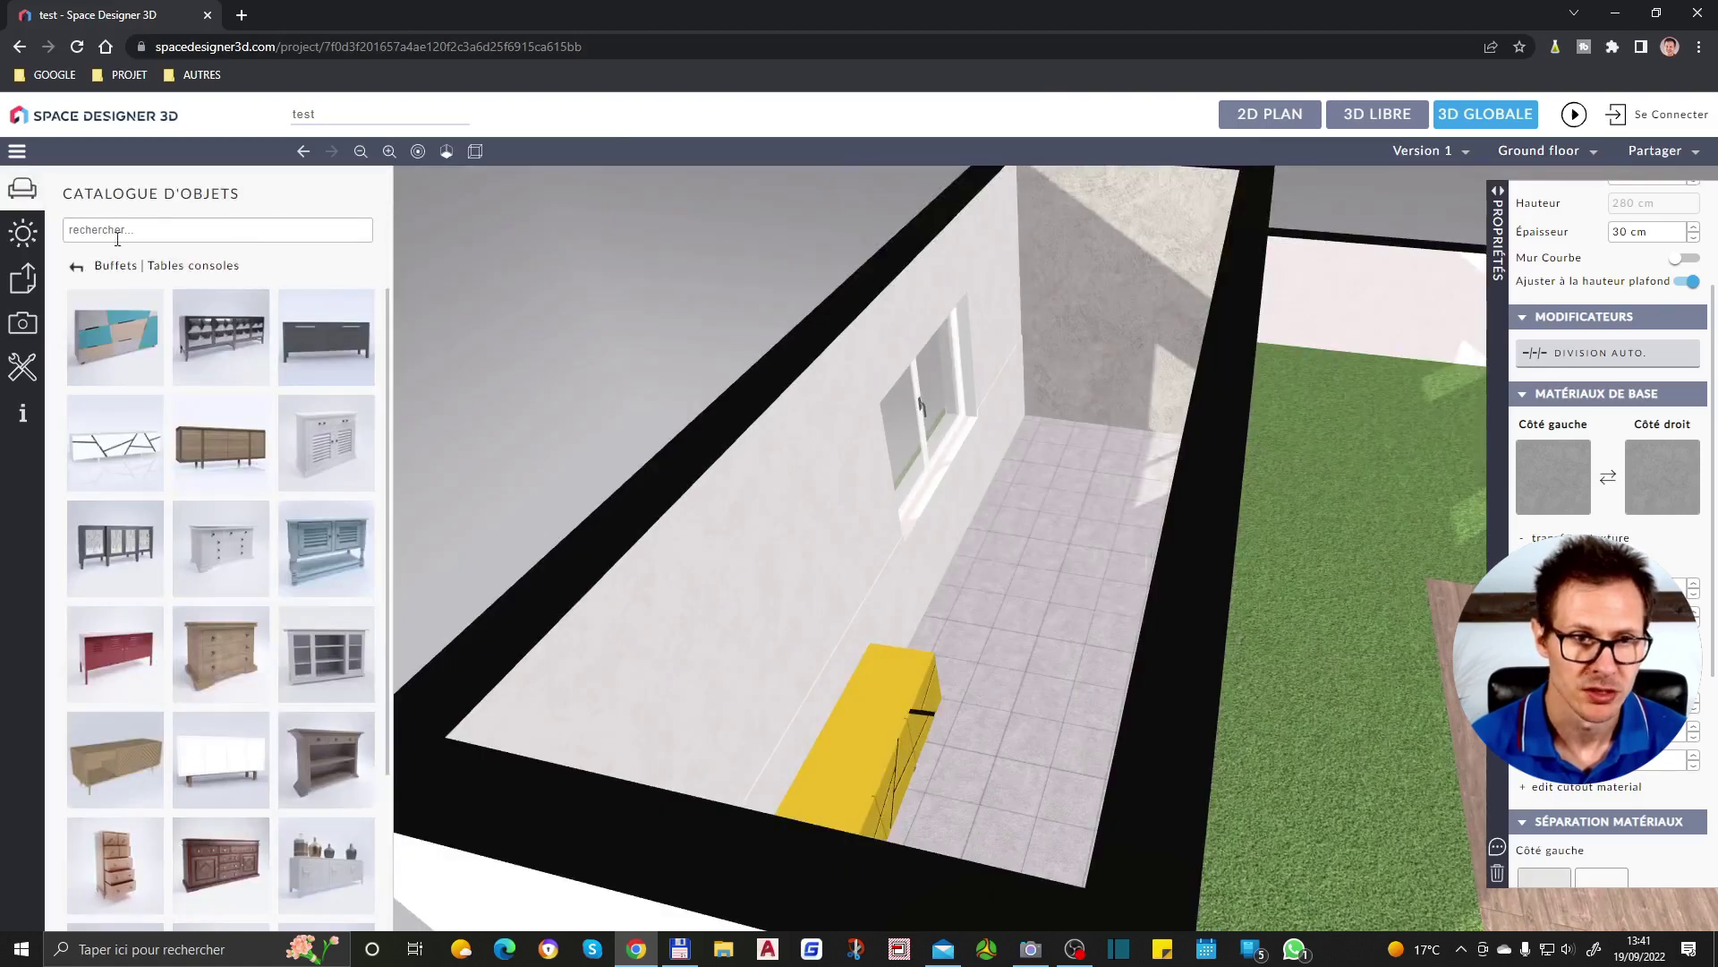
left_click(75, 270)
scroll(197, 537, "down", 3)
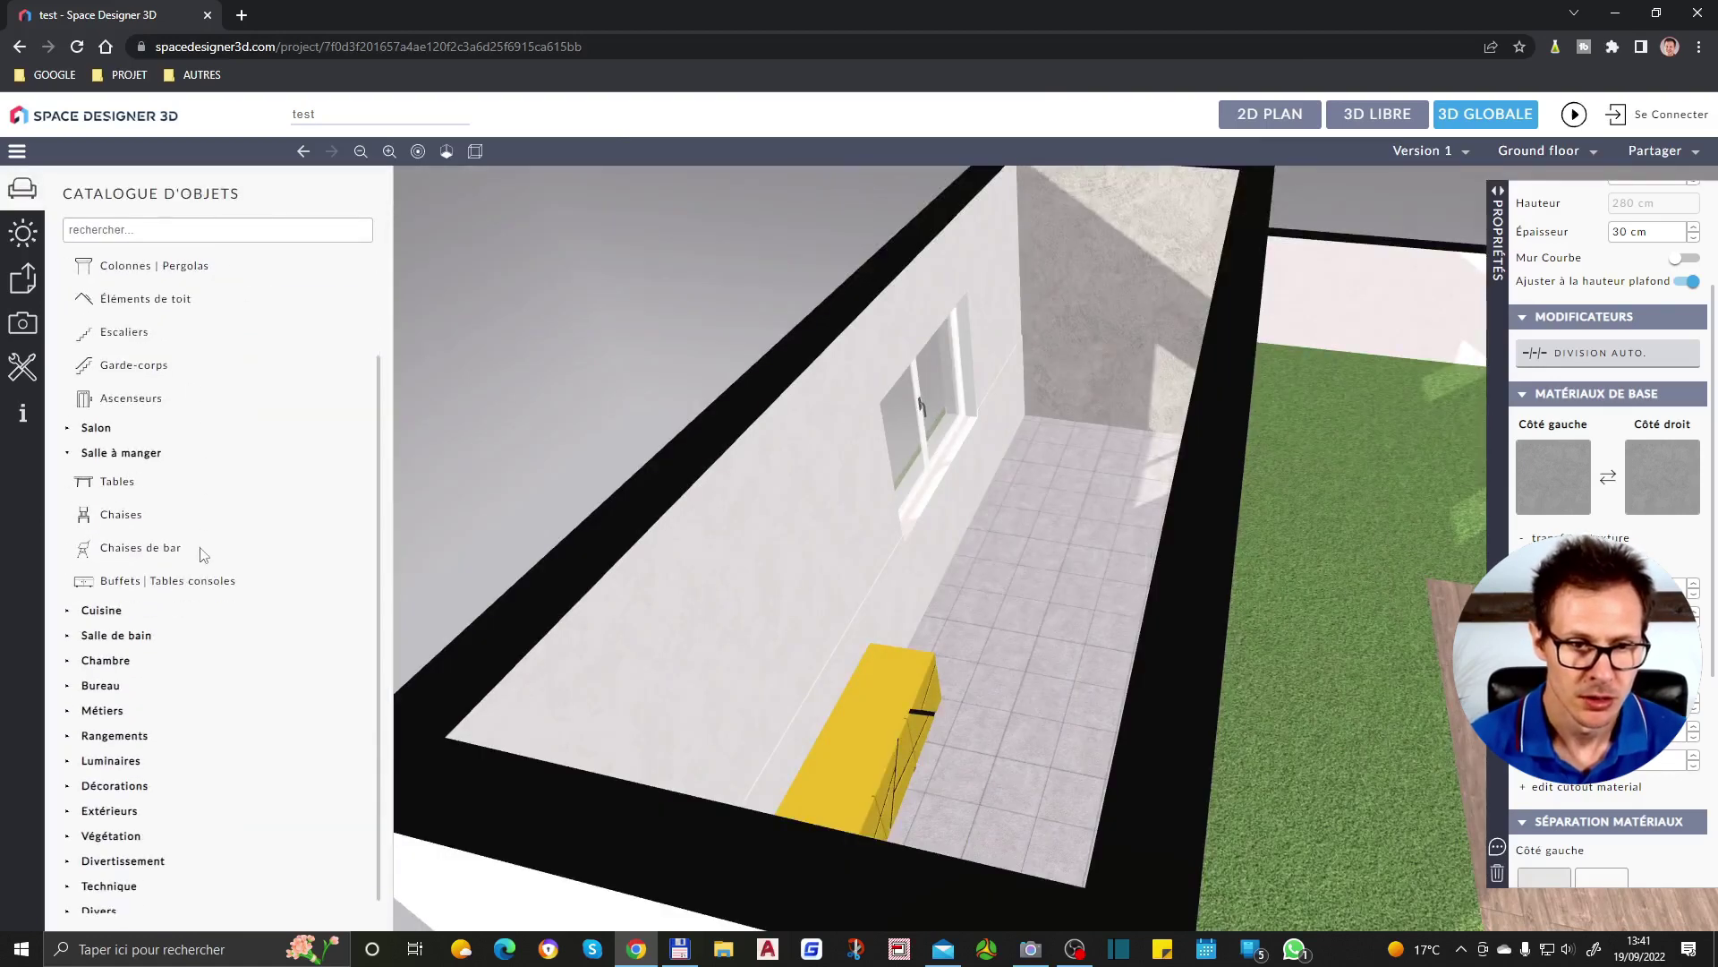
left_click(101, 626)
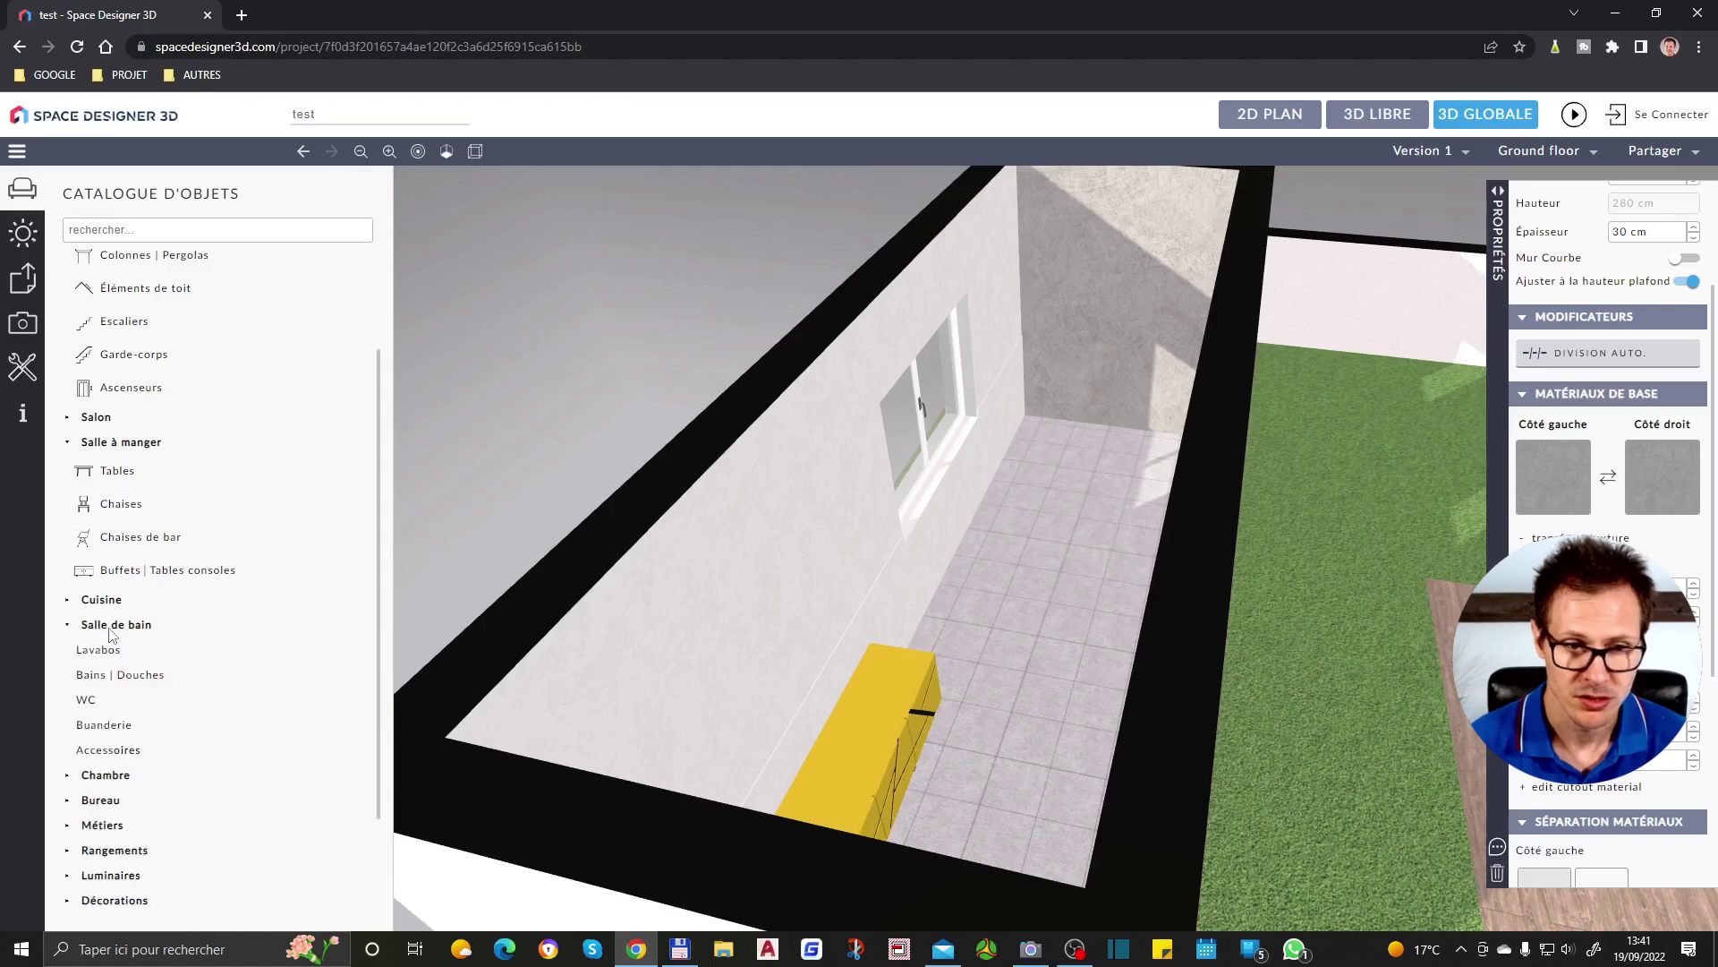
left_click(134, 656)
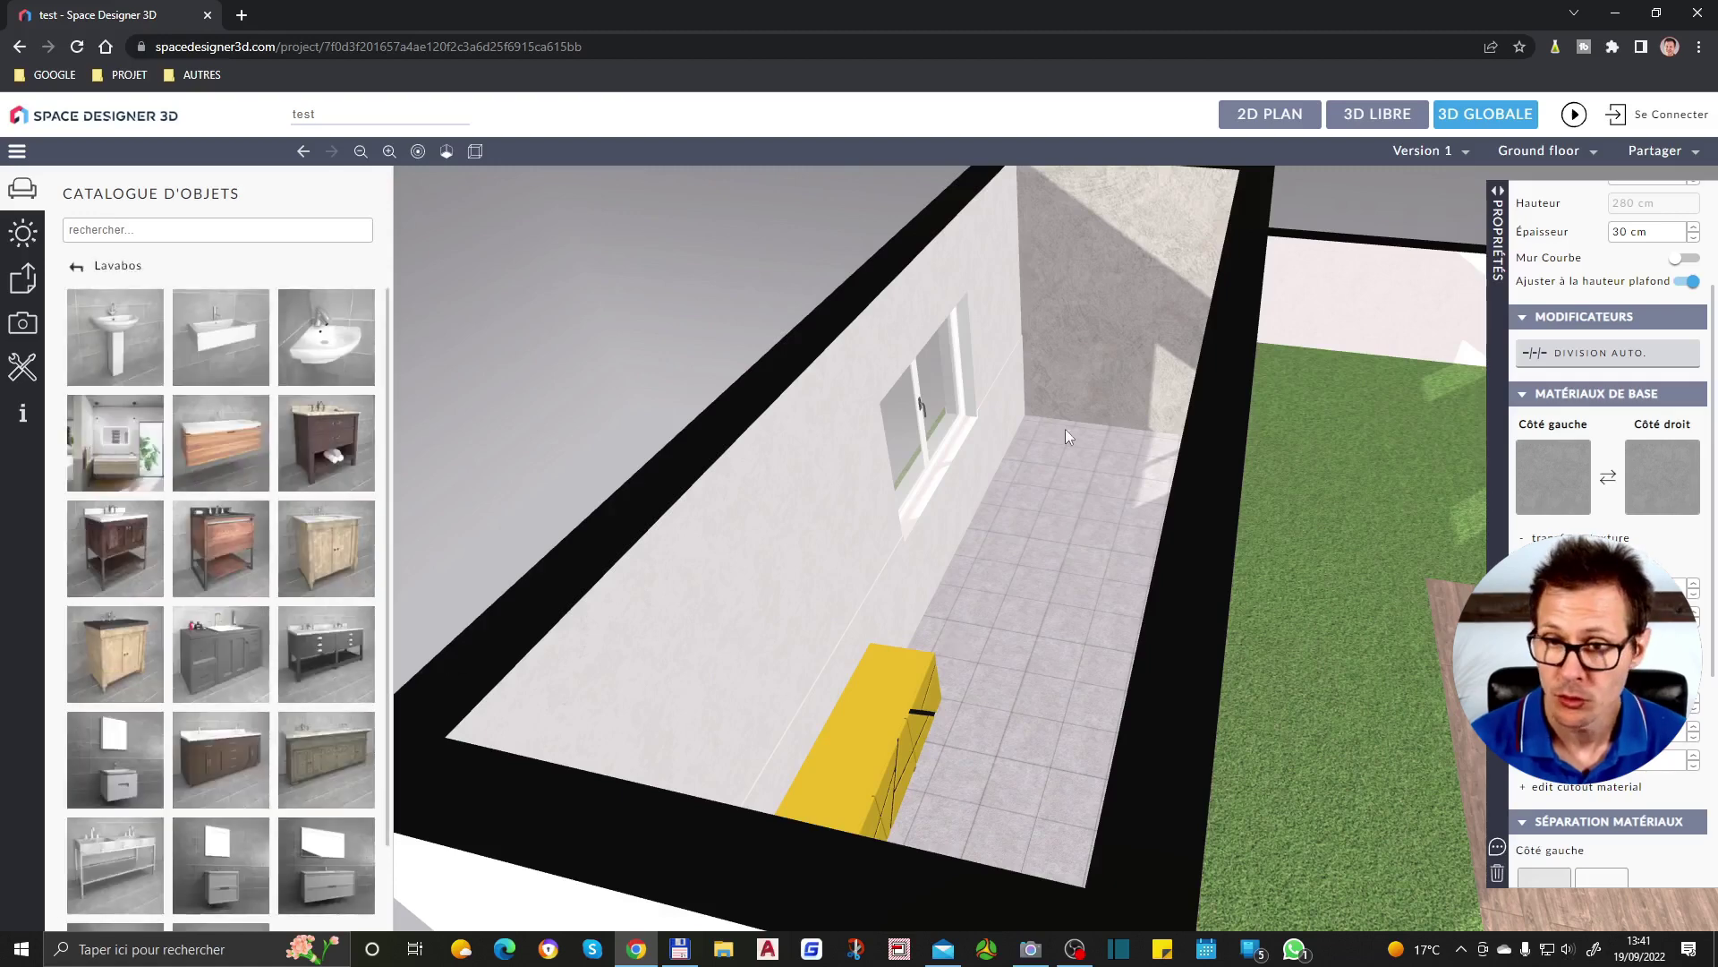
Place the corner washbasin (Lavabo d'angle) in the far corner on the window side and rotate it to -42.83°
left_click_drag(324, 354, 998, 367)
scroll(1029, 415, "up", 3)
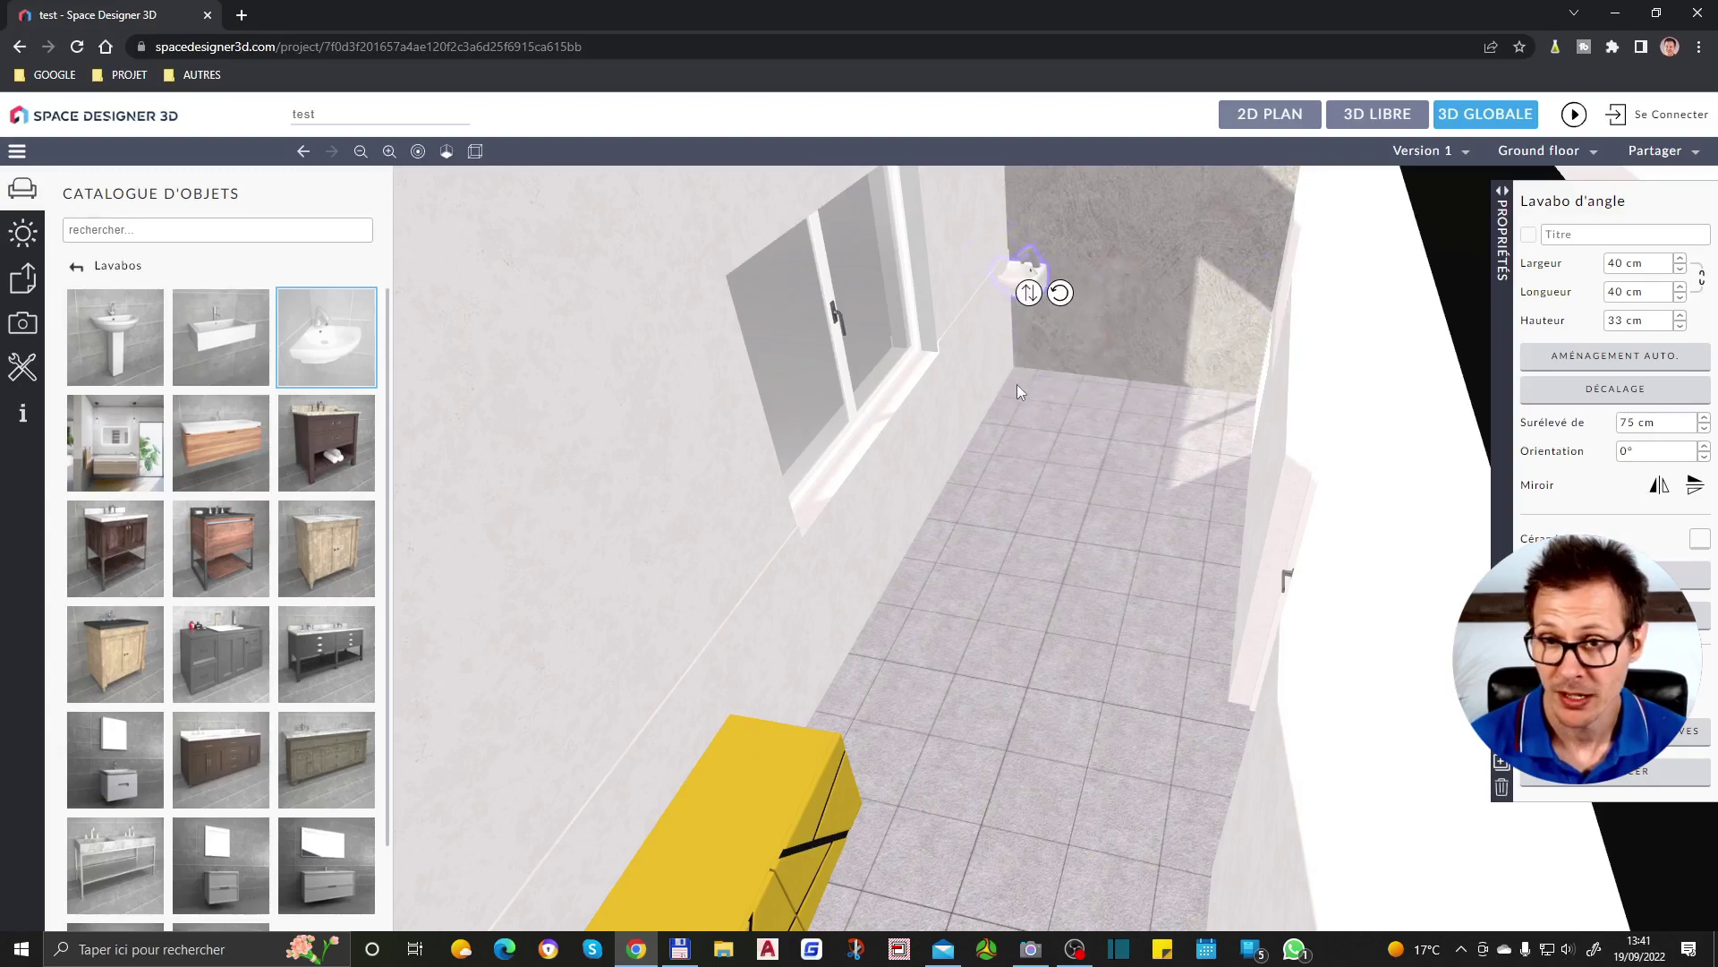
scroll(1073, 197, "up", 3)
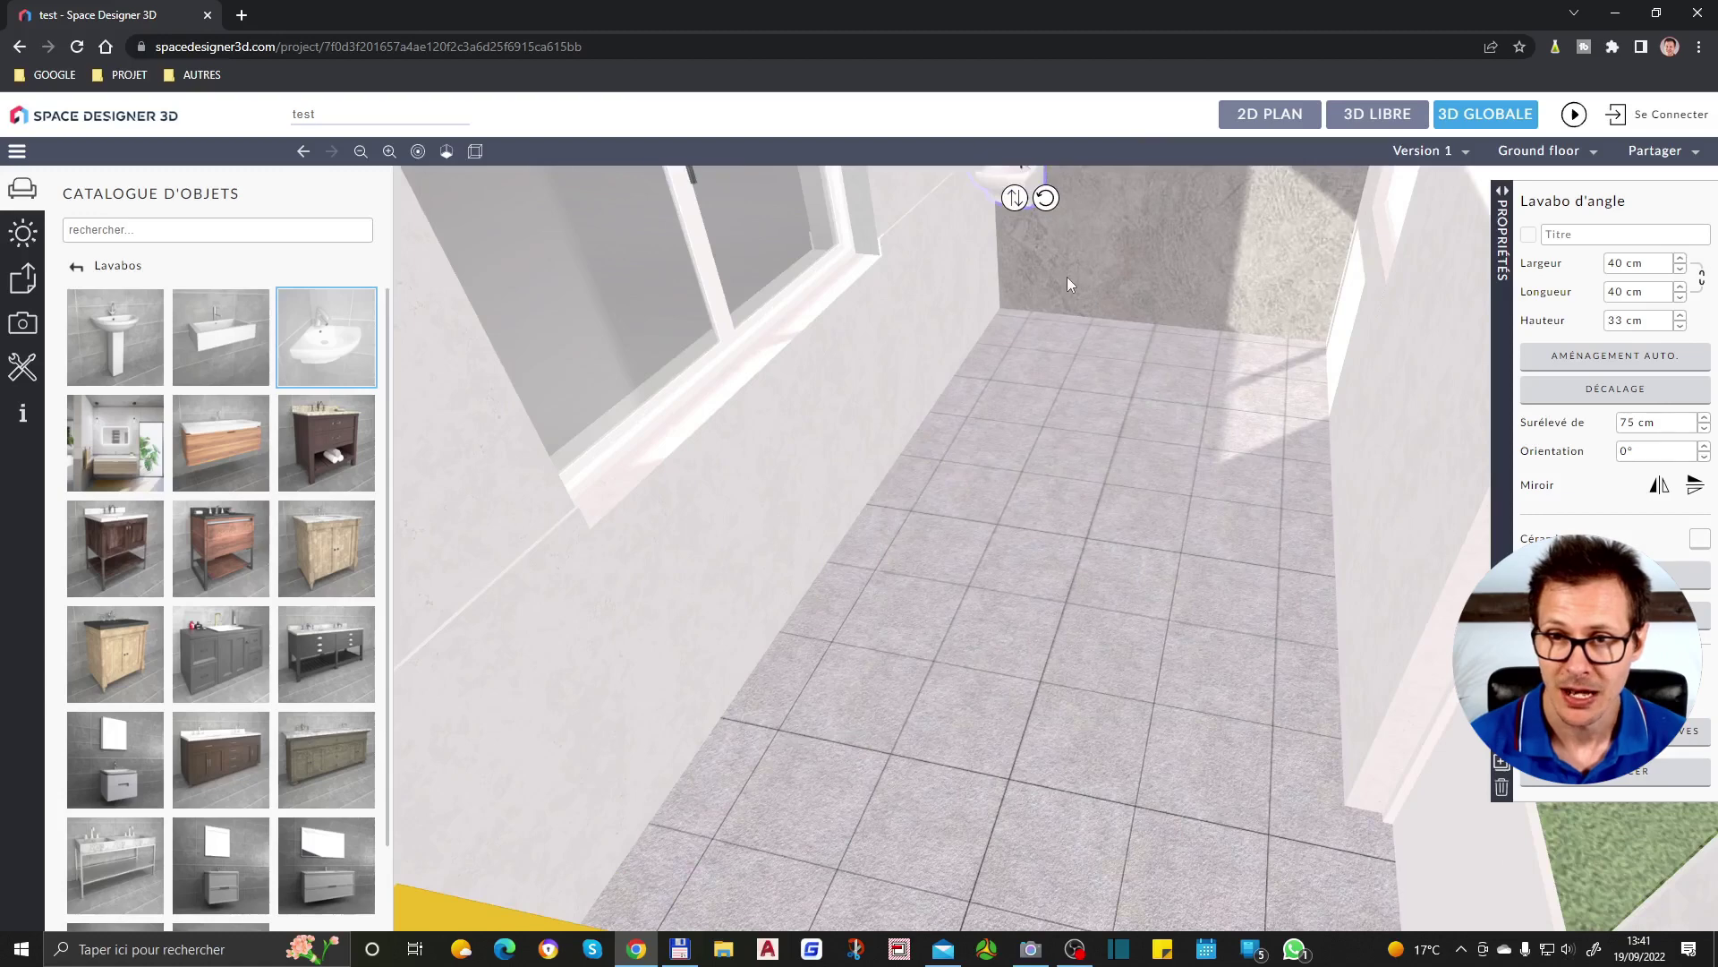
scroll(1066, 277, "down", 2)
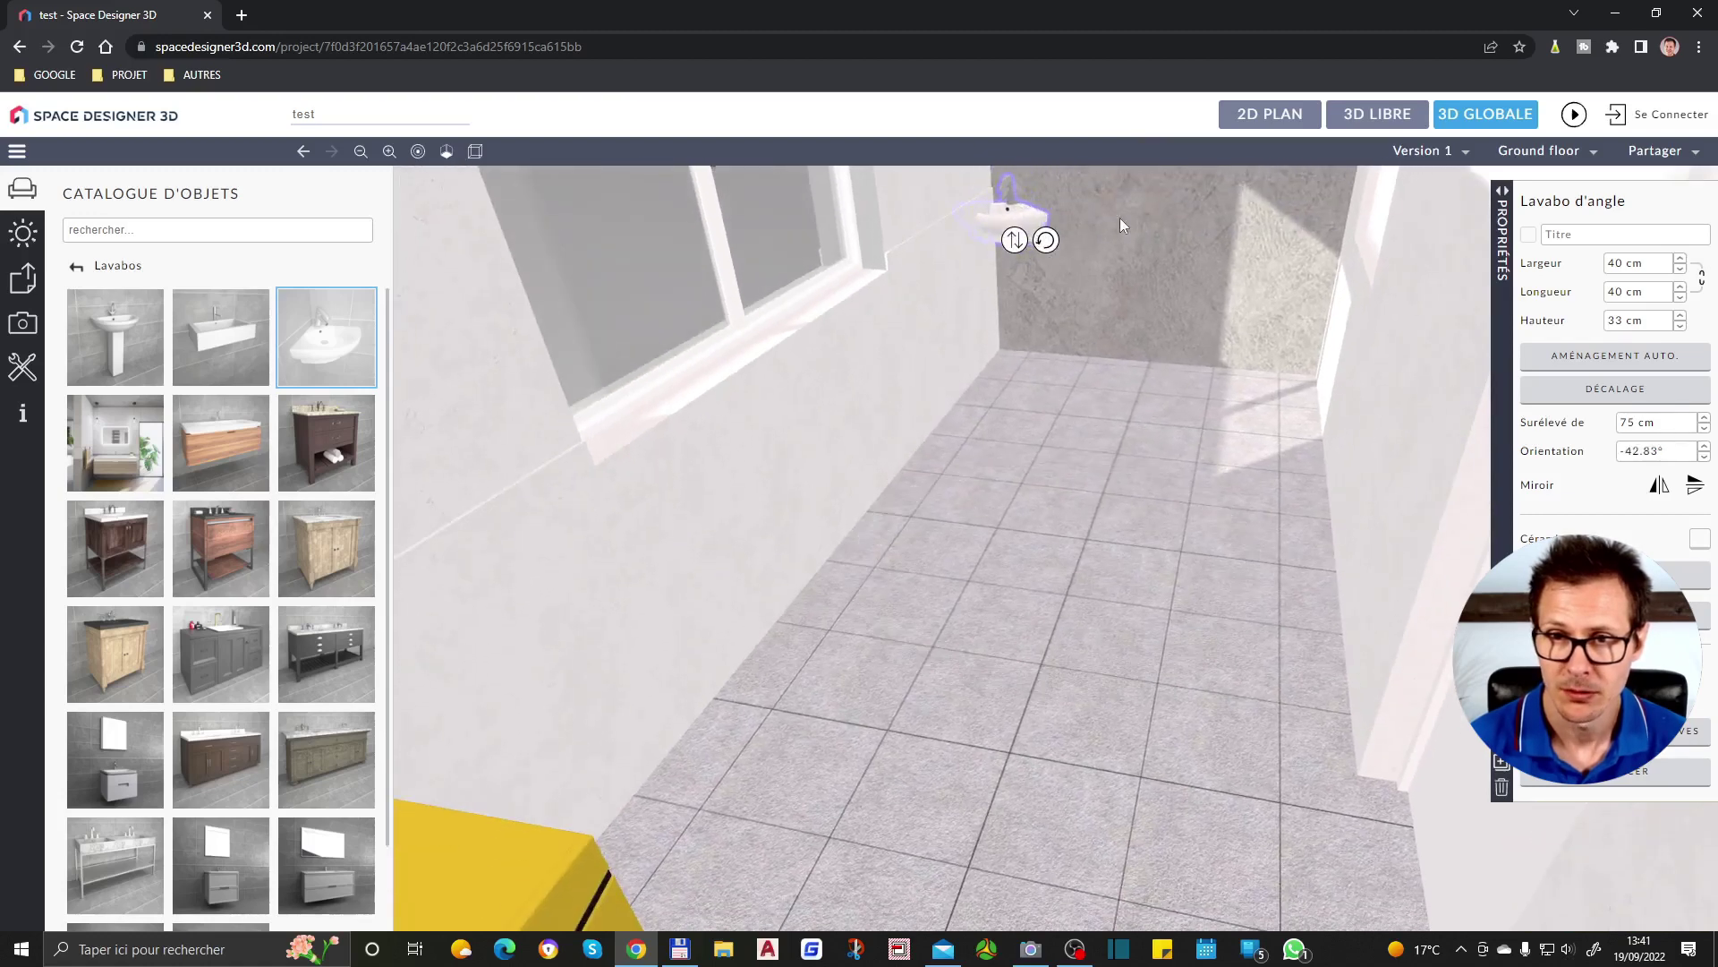
Rotate the corner washbasin to -90° and check its position in the far corner of the garden room
left_click_drag(997, 196, 1023, 212)
left_click_drag(1020, 378, 1068, 602)
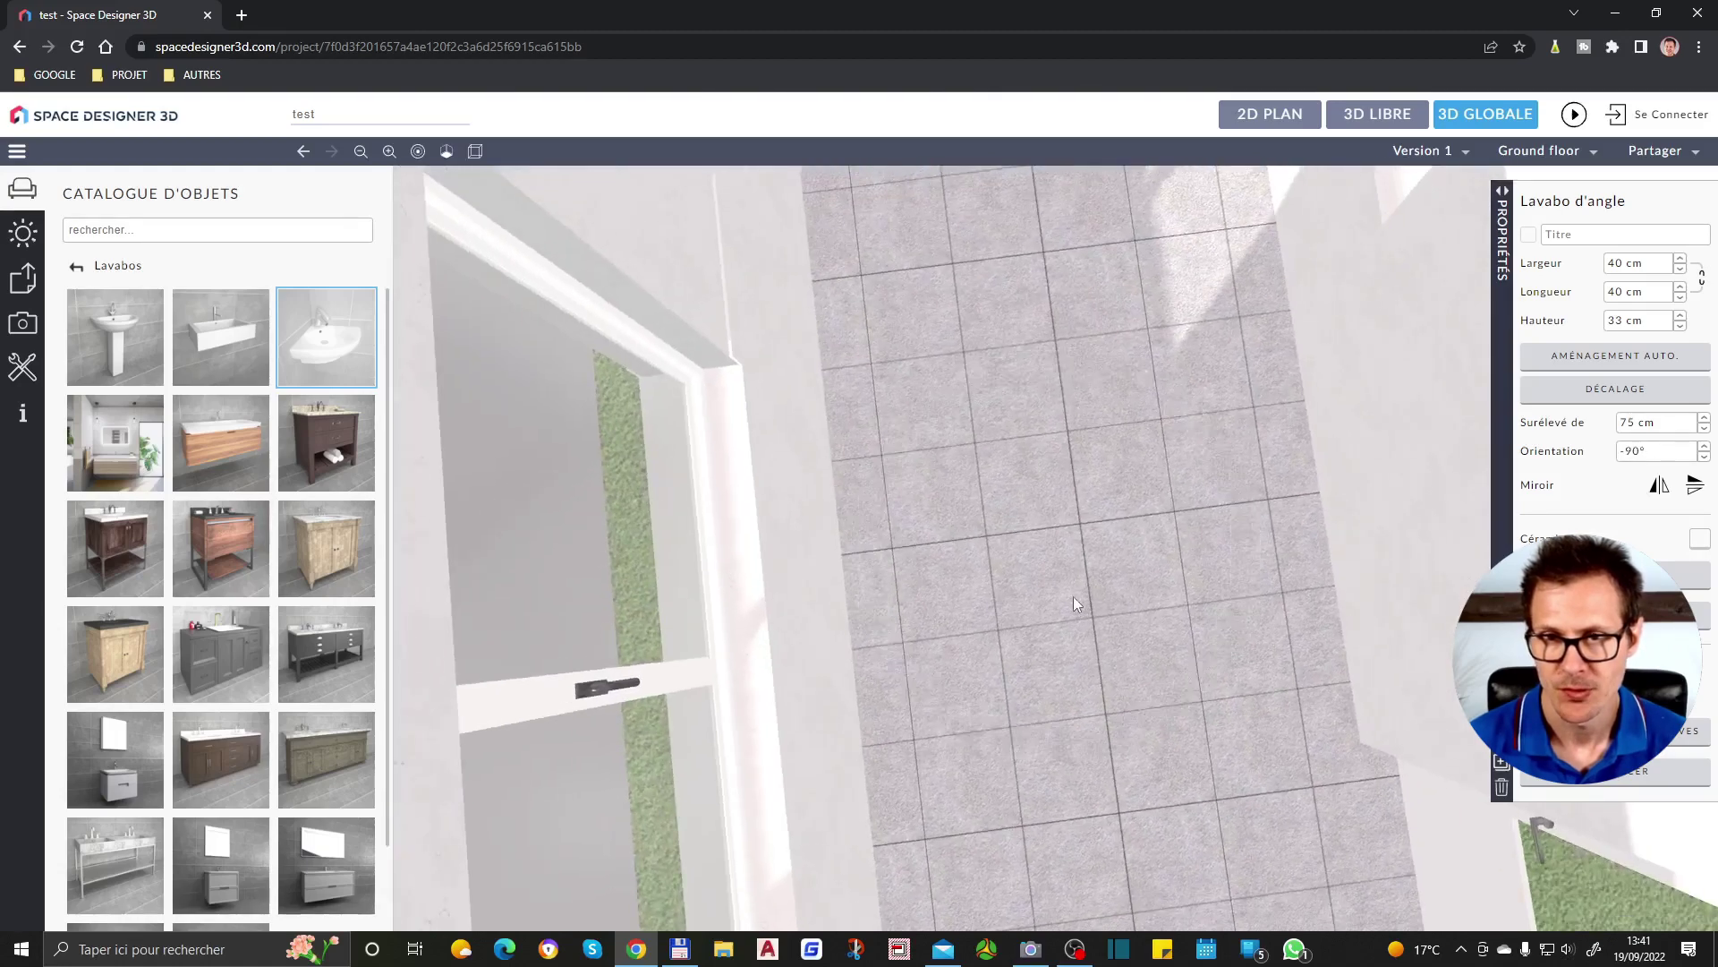
scroll(1067, 604, "down", 3)
scroll(916, 227, "up", 2)
scroll(948, 430, "down", 2)
left_click_drag(948, 430, 888, 351)
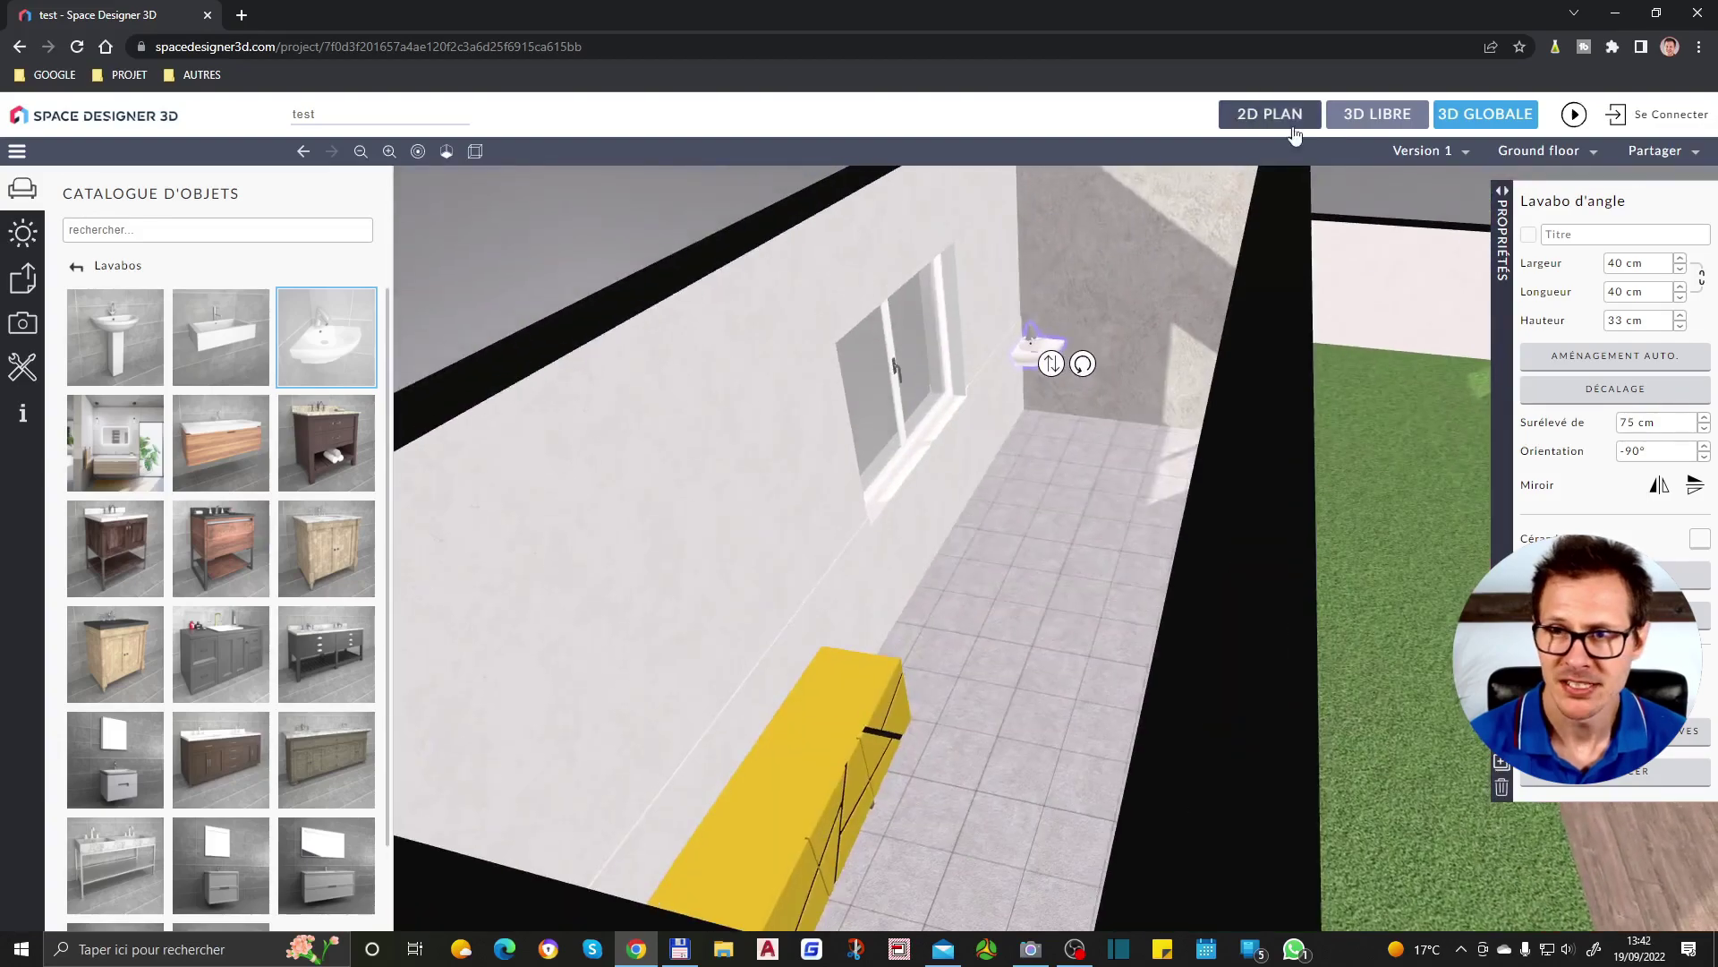
Delete the corner washbasin from the garden room in the 2D plan
left_click(1269, 126)
scroll(902, 545, "down", 3)
scroll(895, 238, "up", 2)
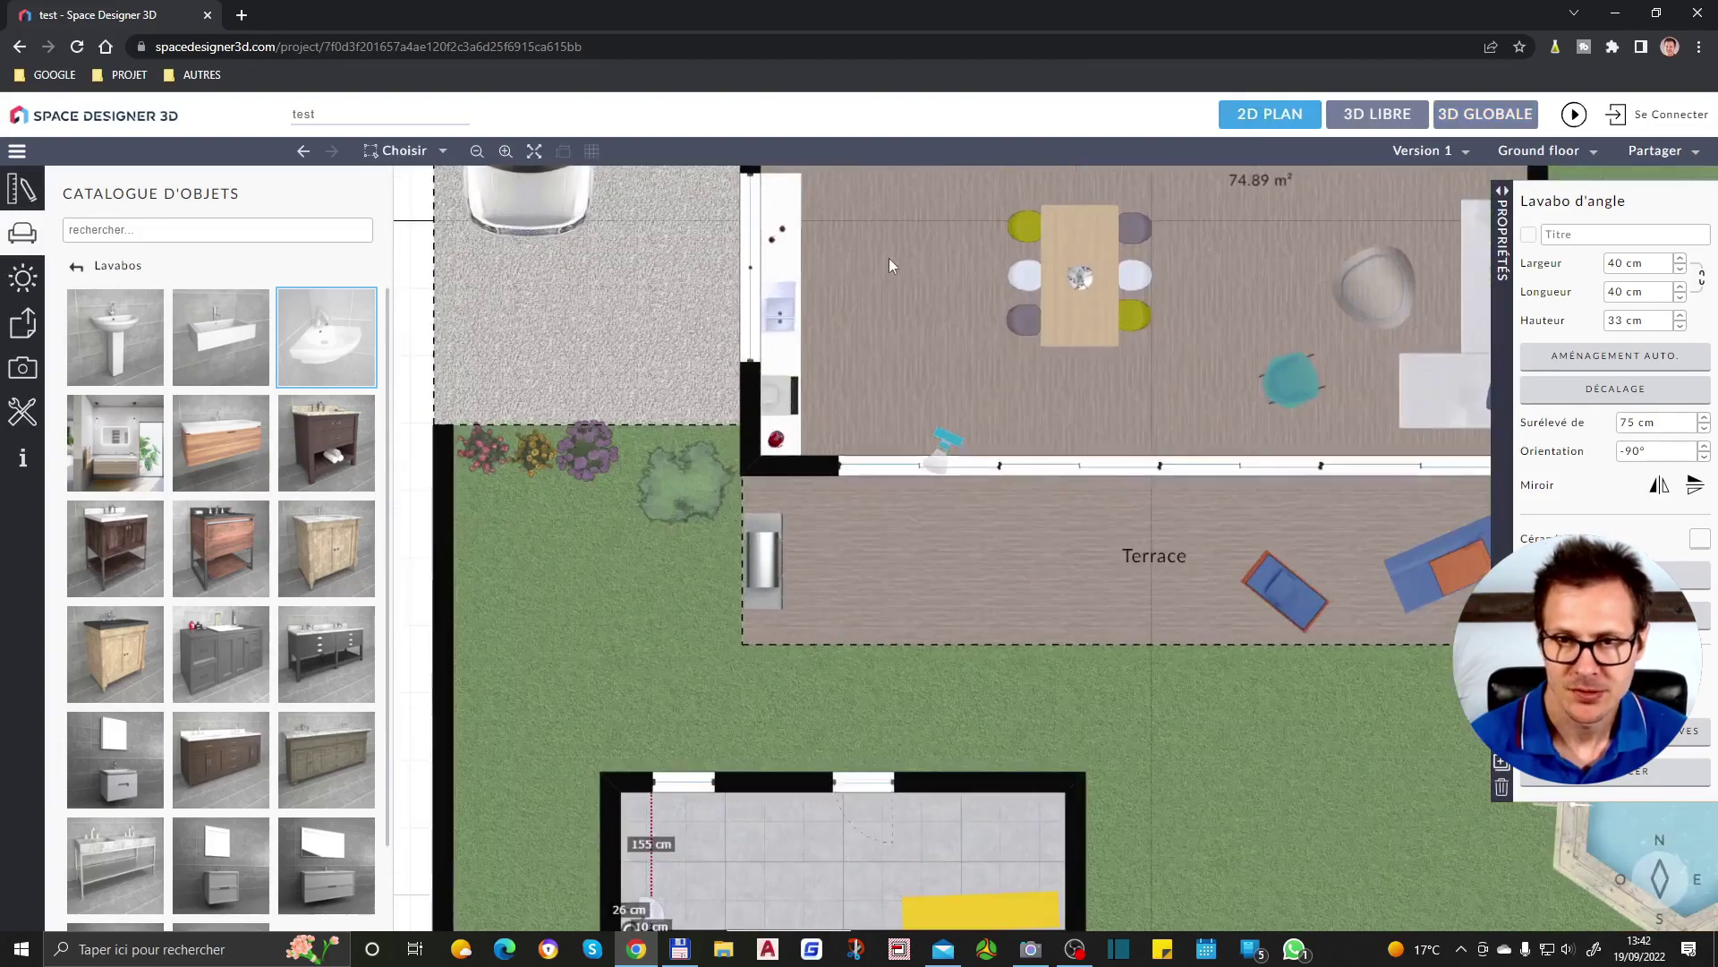
scroll(820, 499, "down", 3)
scroll(745, 791, "up", 5)
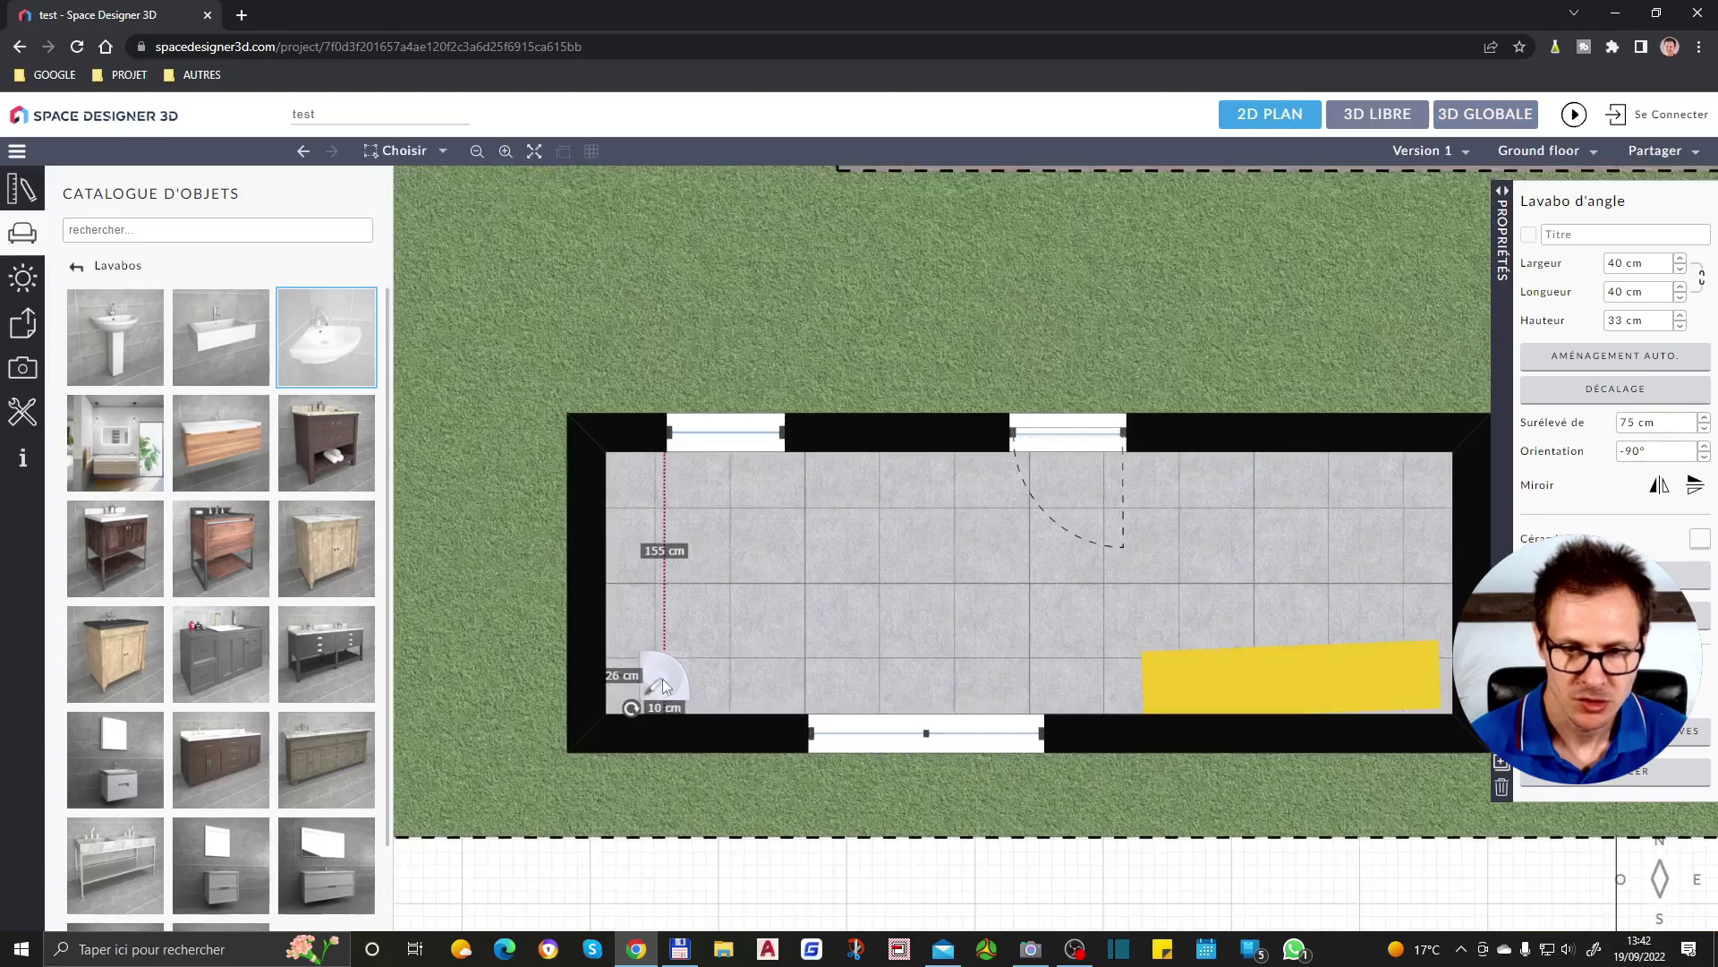
key("Delete")
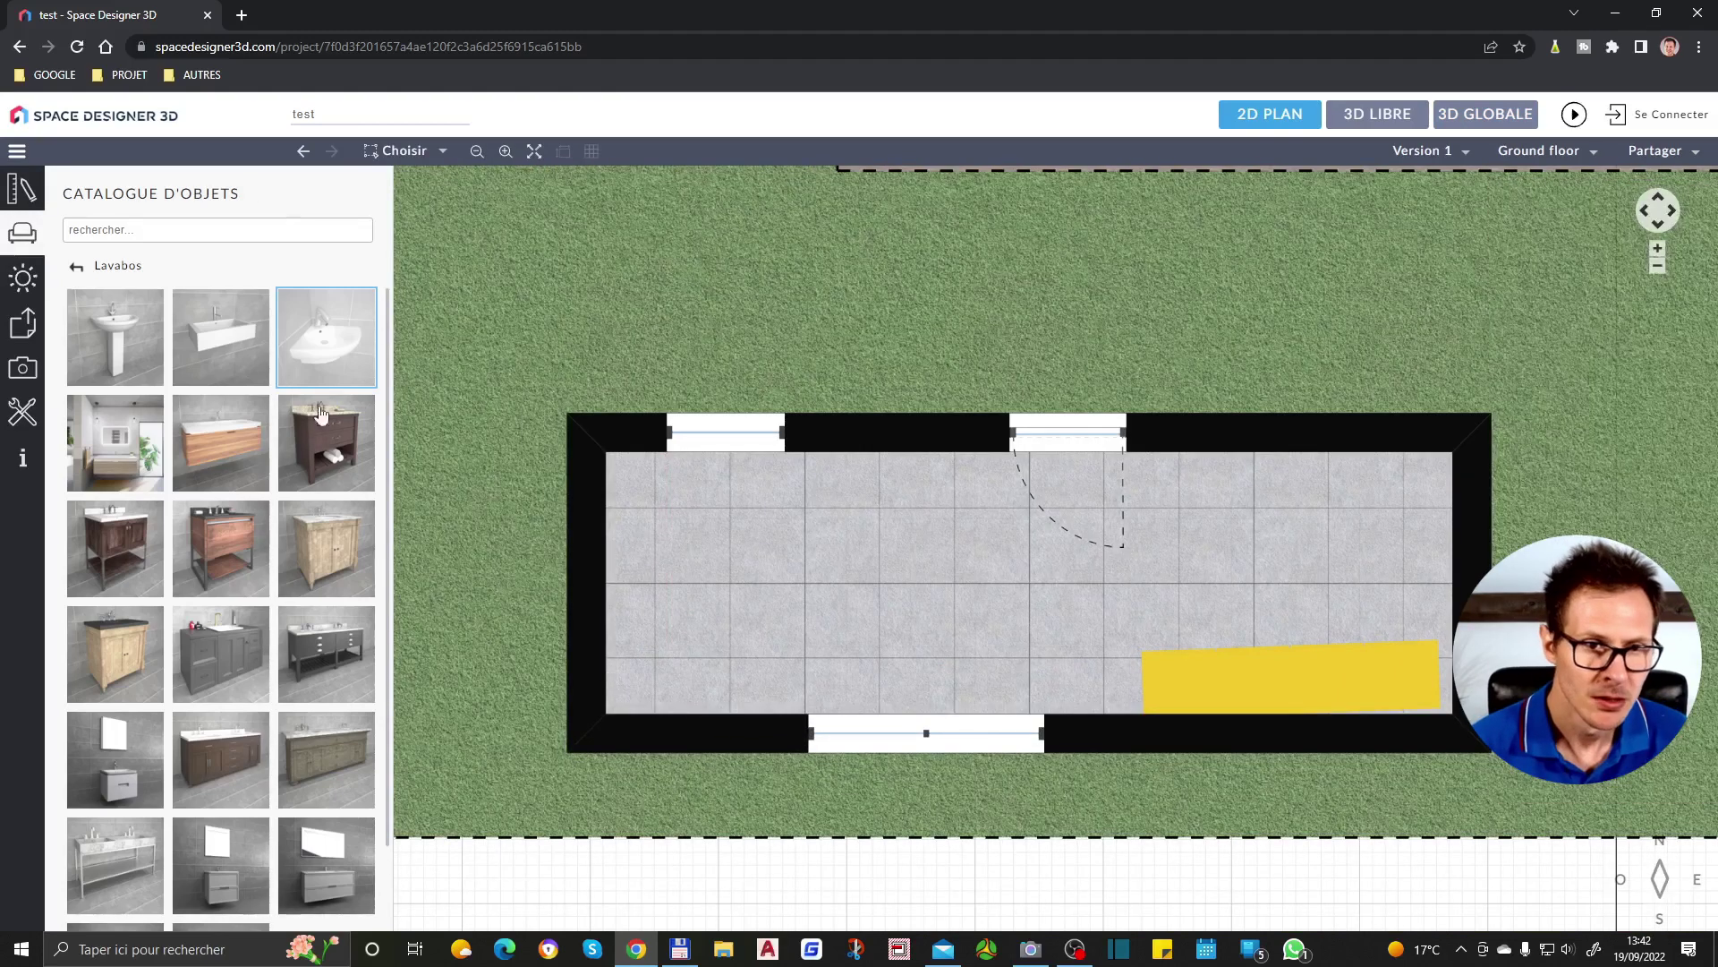
Place the corner washbasin (Lavabo d'angle) in the garden room's corner on the wide window side, flush at 0 cm from both walls and oriented at -90°
left_click_drag(348, 353, 631, 682)
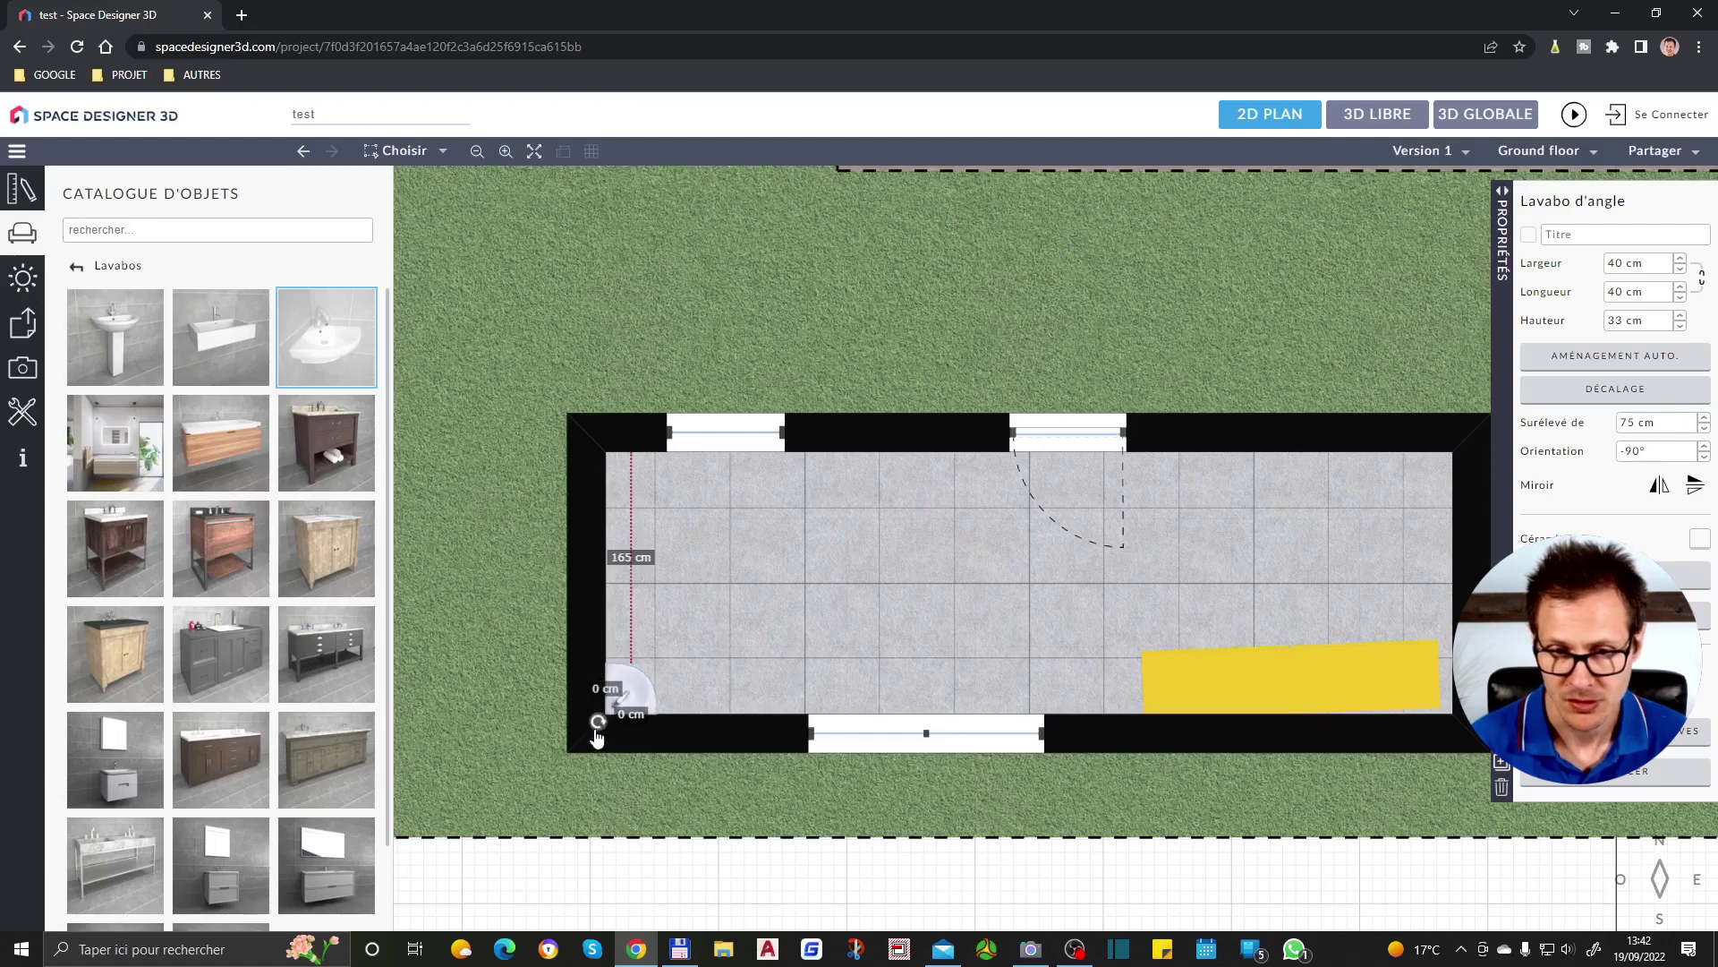
left_click_drag(643, 705, 734, 682)
left_click(498, 614)
Walk in the free 3D view from the living room across the terrace into the garden room to see the corner washbasin
left_click(1486, 114)
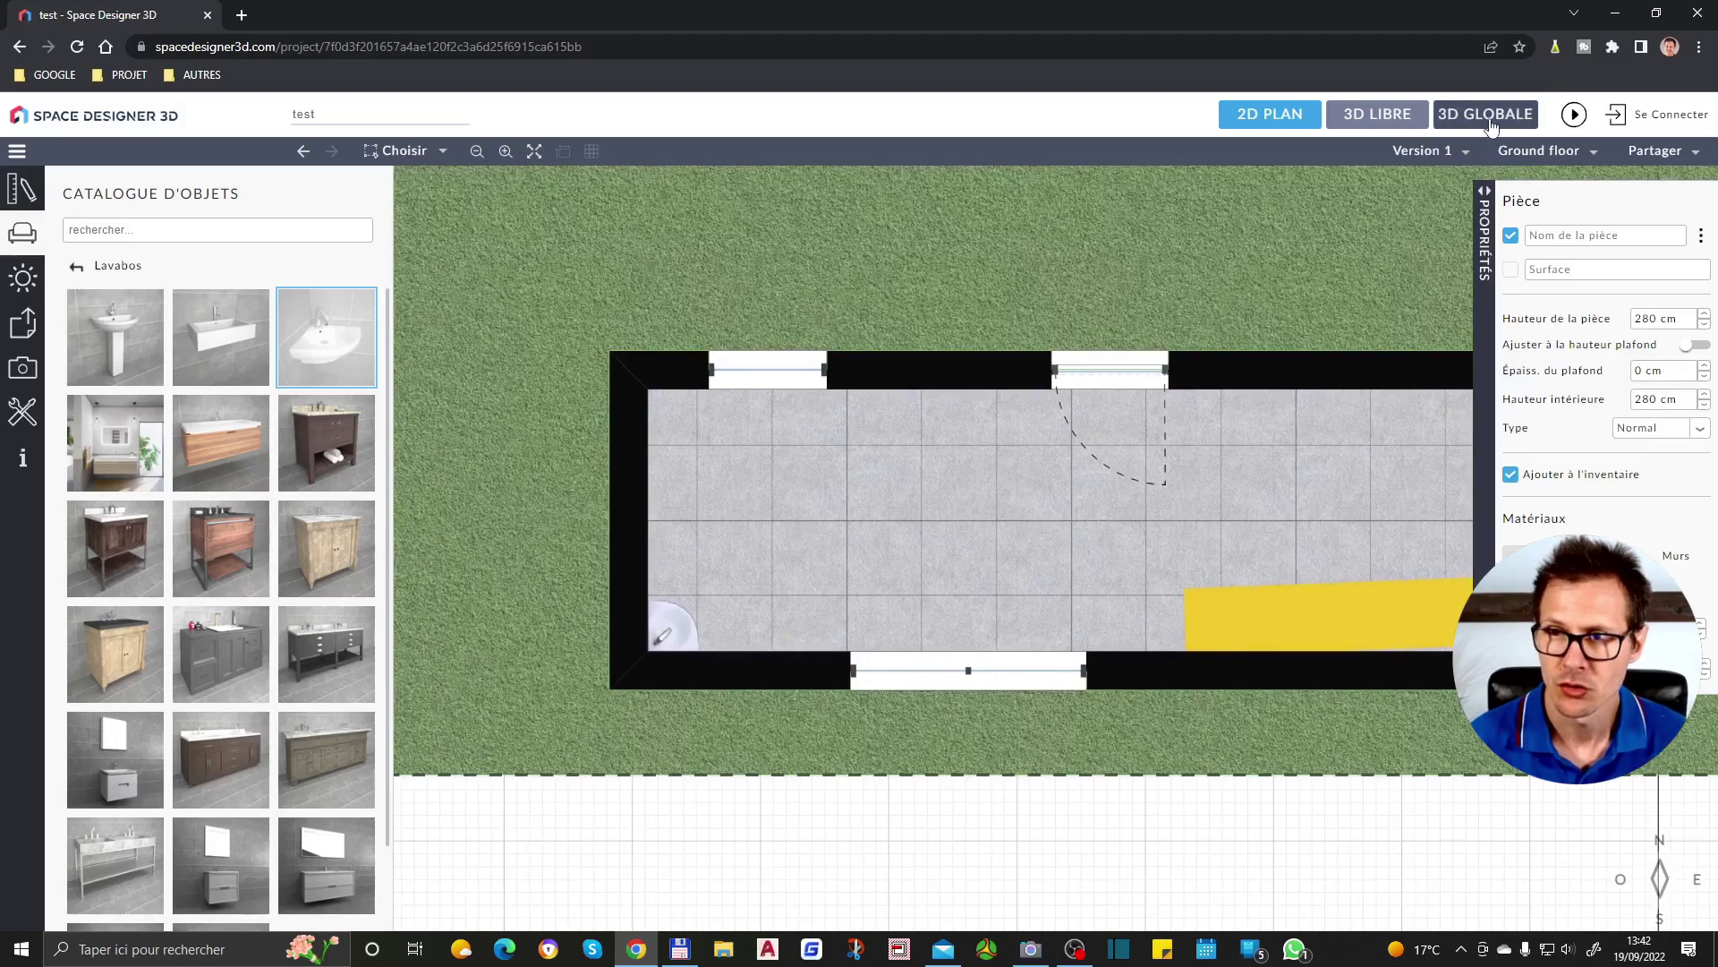
left_click(1369, 116)
left_click_drag(1247, 455, 865, 543)
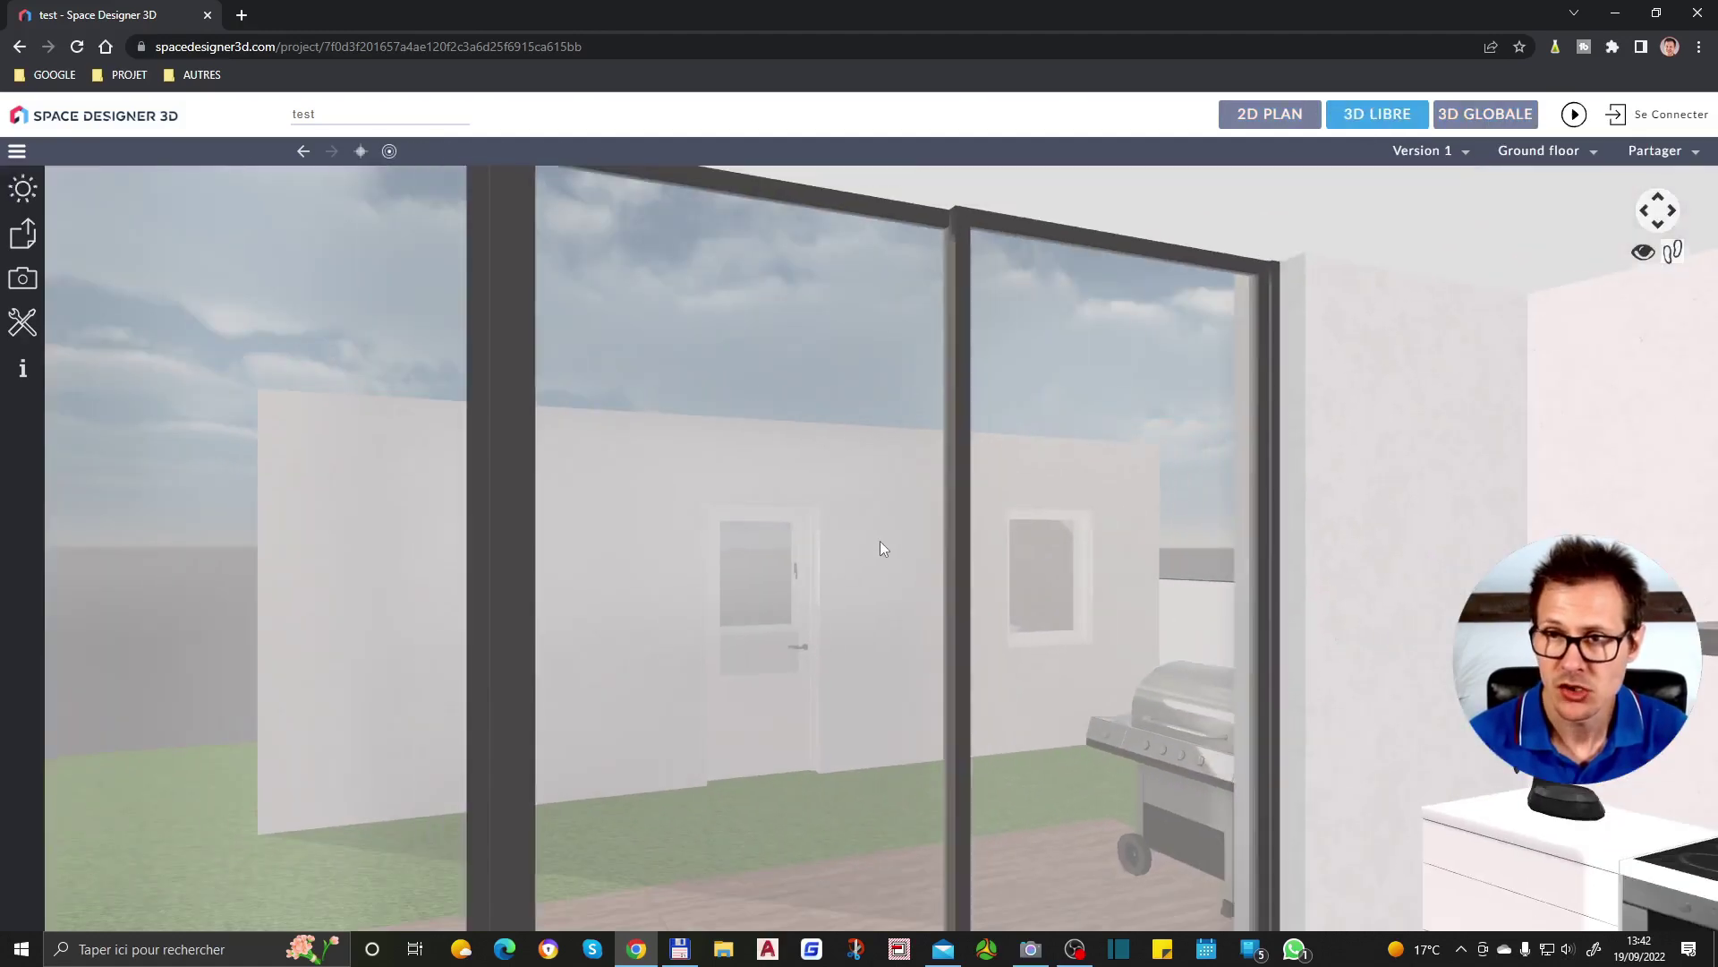
key("Up")
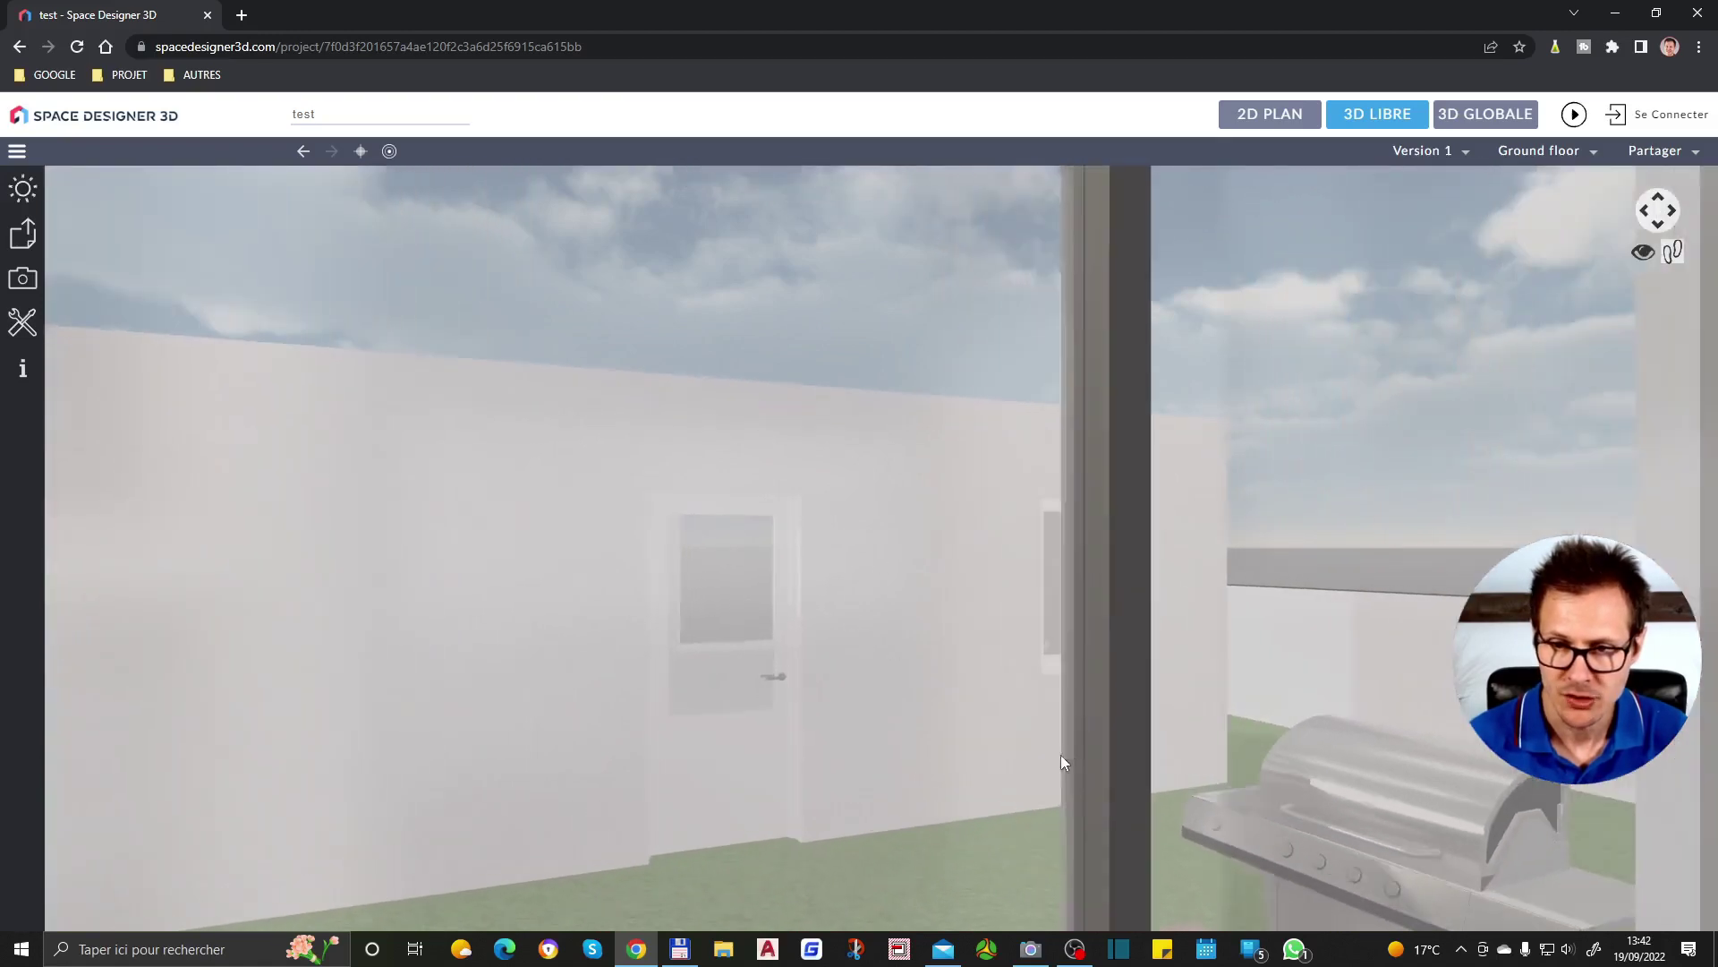
left_click_drag(1021, 850, 1047, 959)
left_click_drag(1084, 843, 1117, 956)
left_click_drag(1106, 572, 1105, 859)
left_click_drag(1104, 492, 1016, 586)
left_click_drag(564, 510, 632, 556)
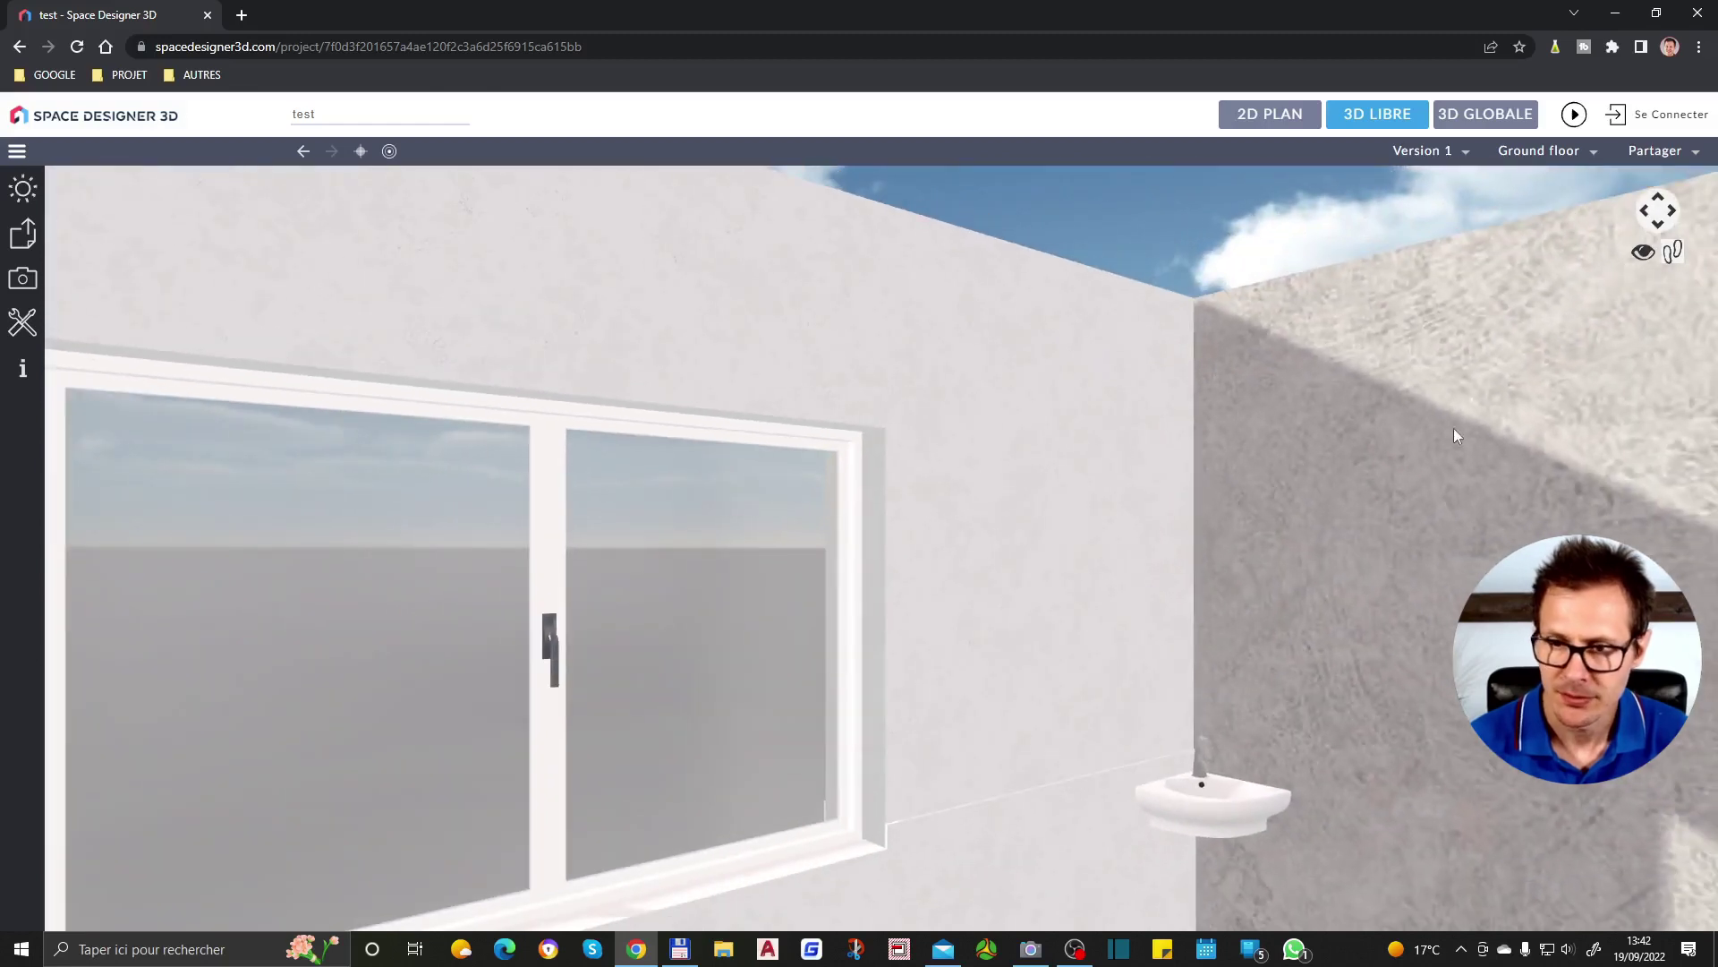
Look around inside the garden room, from the window and washbasin corner to the yellow buffet at the other end
left_click_drag(1346, 385, 1549, 343)
left_click(1549, 342)
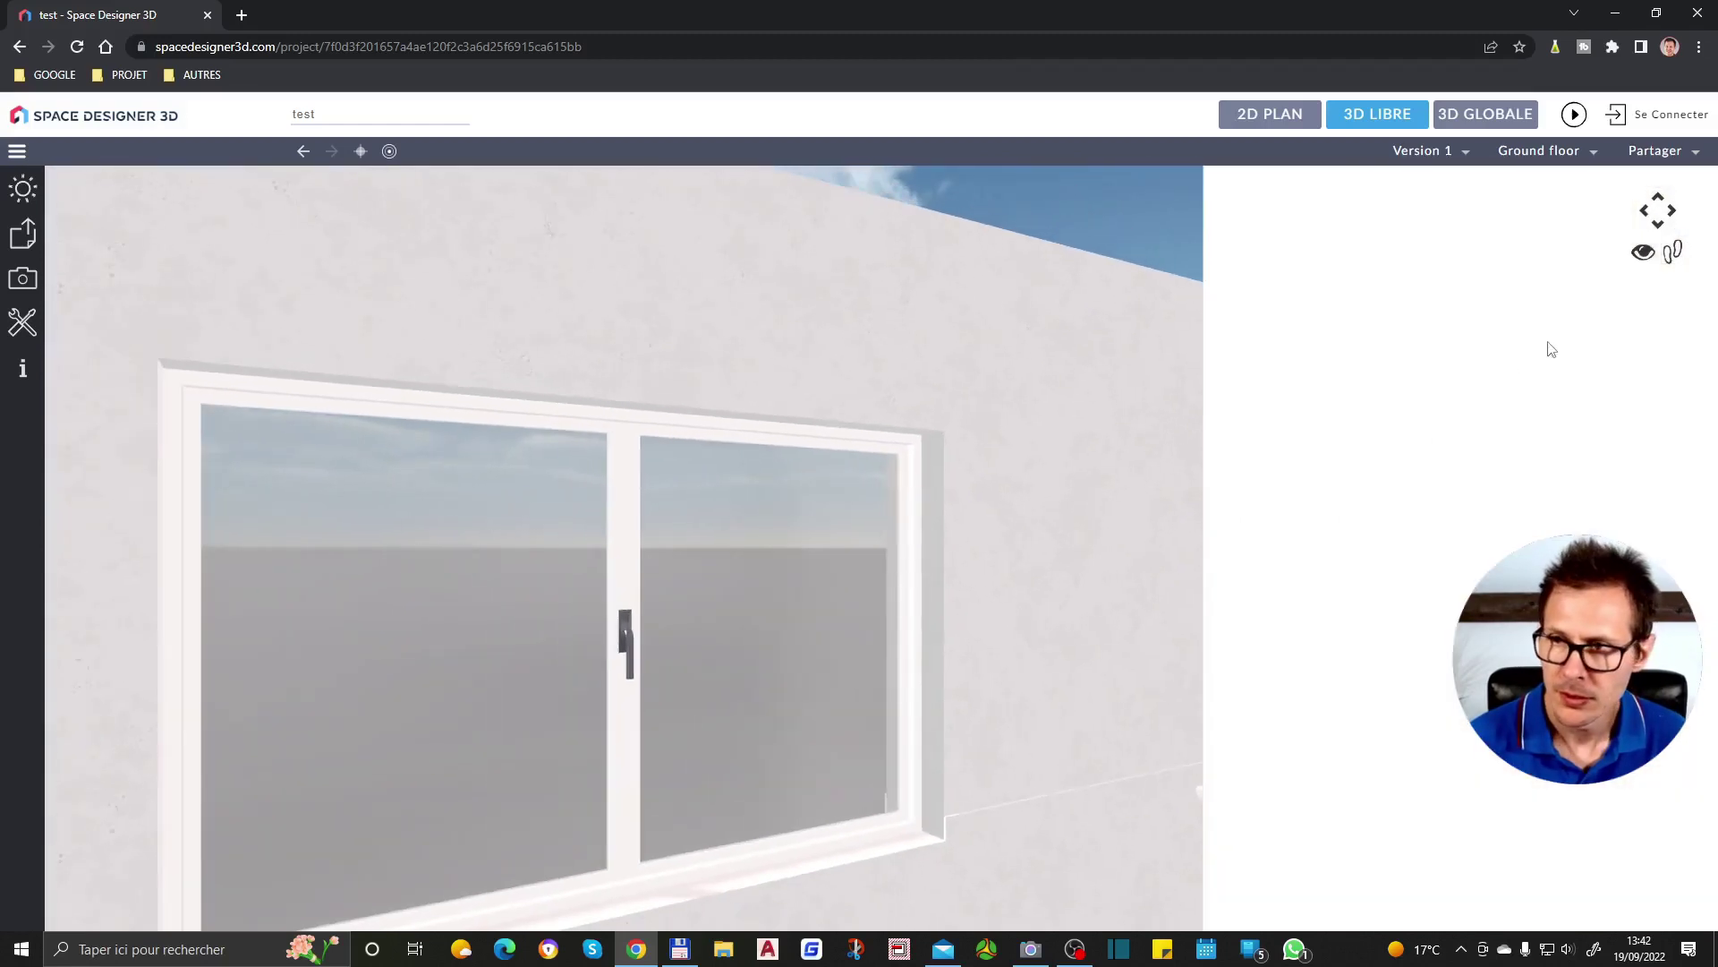
left_click_drag(1099, 573, 1155, 632)
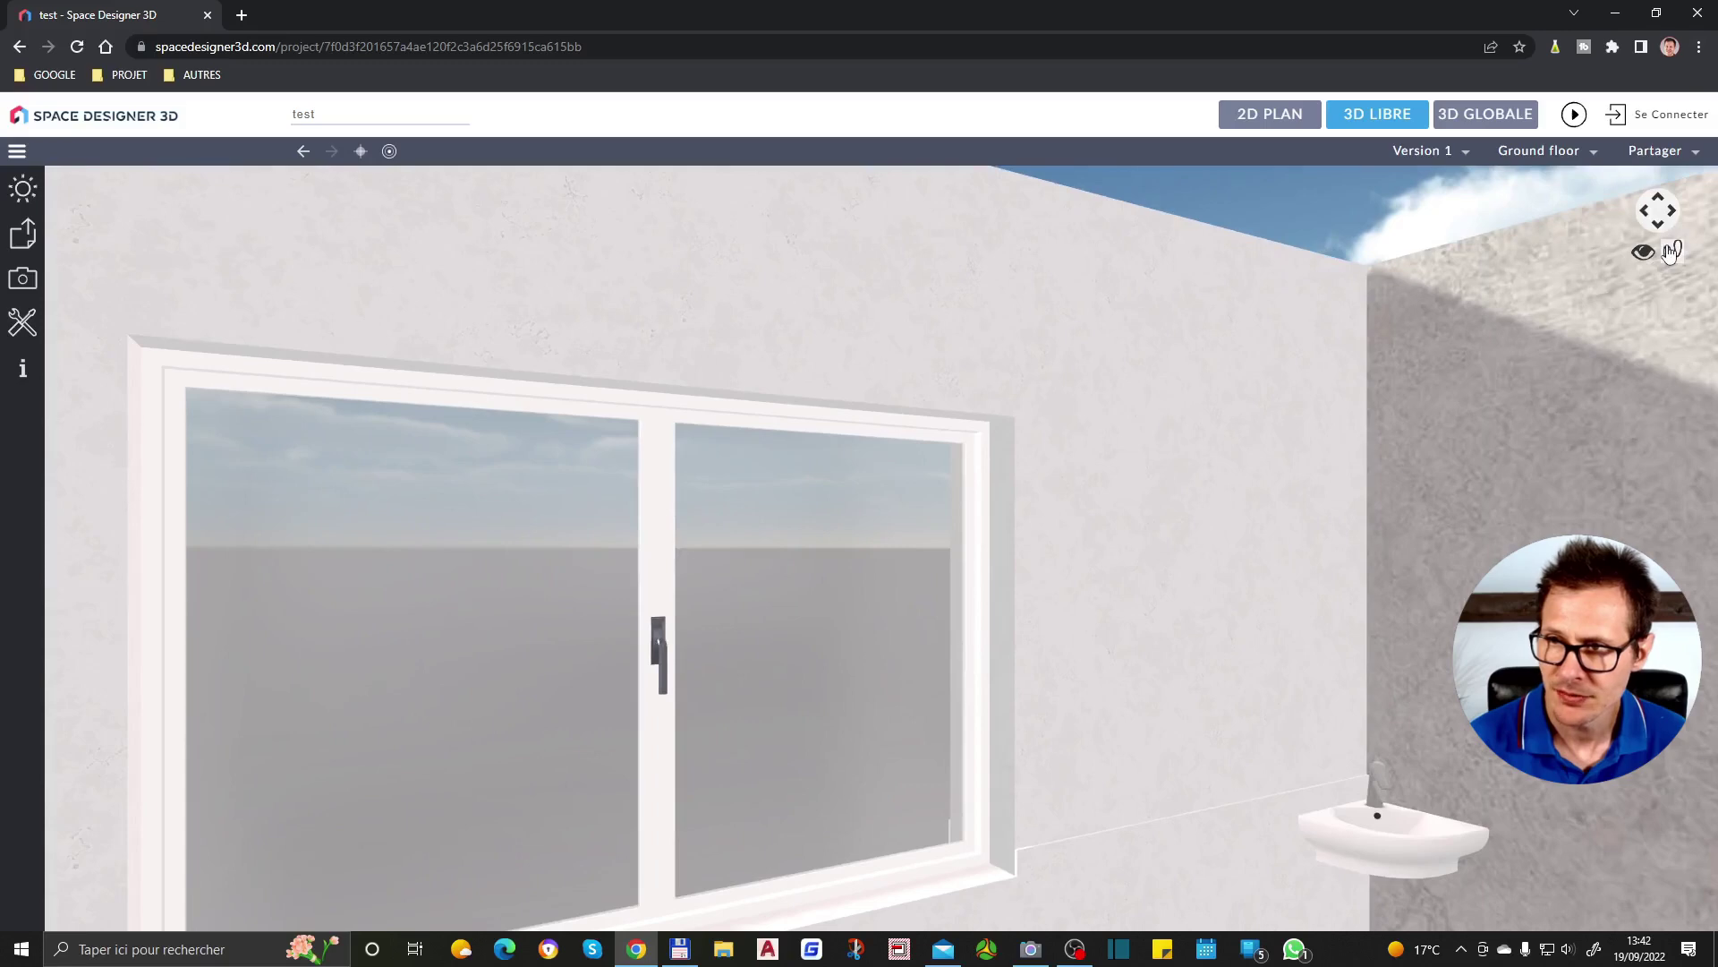
scroll(1512, 448, "down", 3)
scroll(1493, 447, "up", 4)
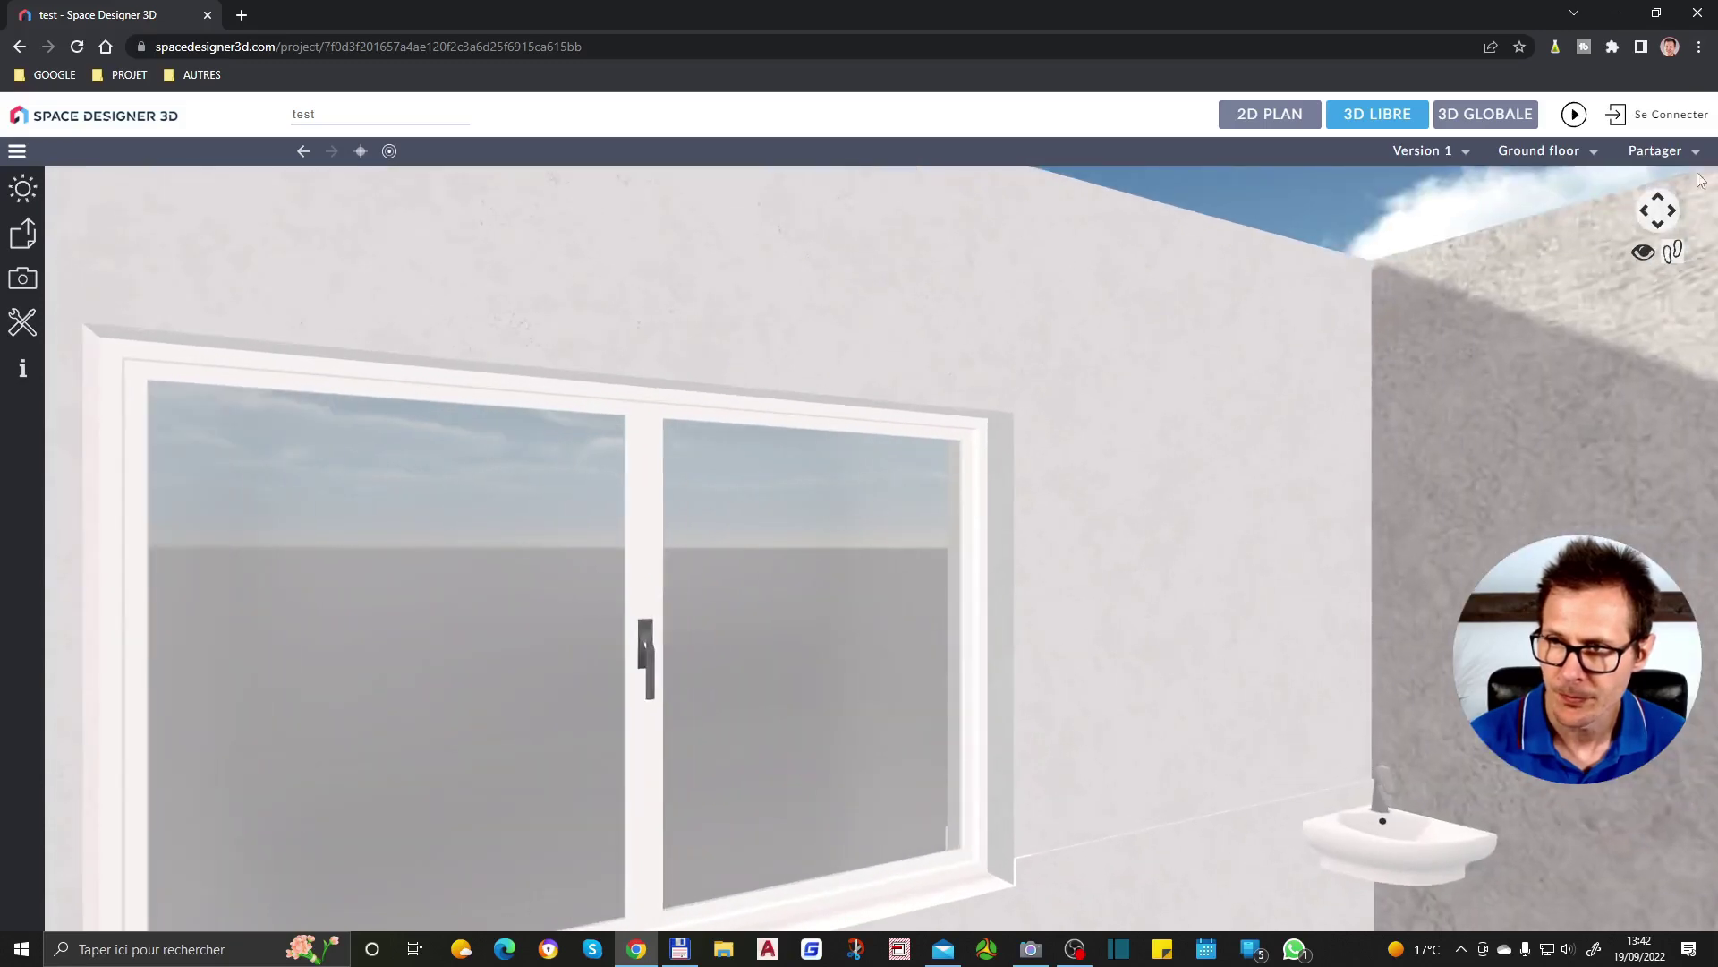
left_click(1659, 201)
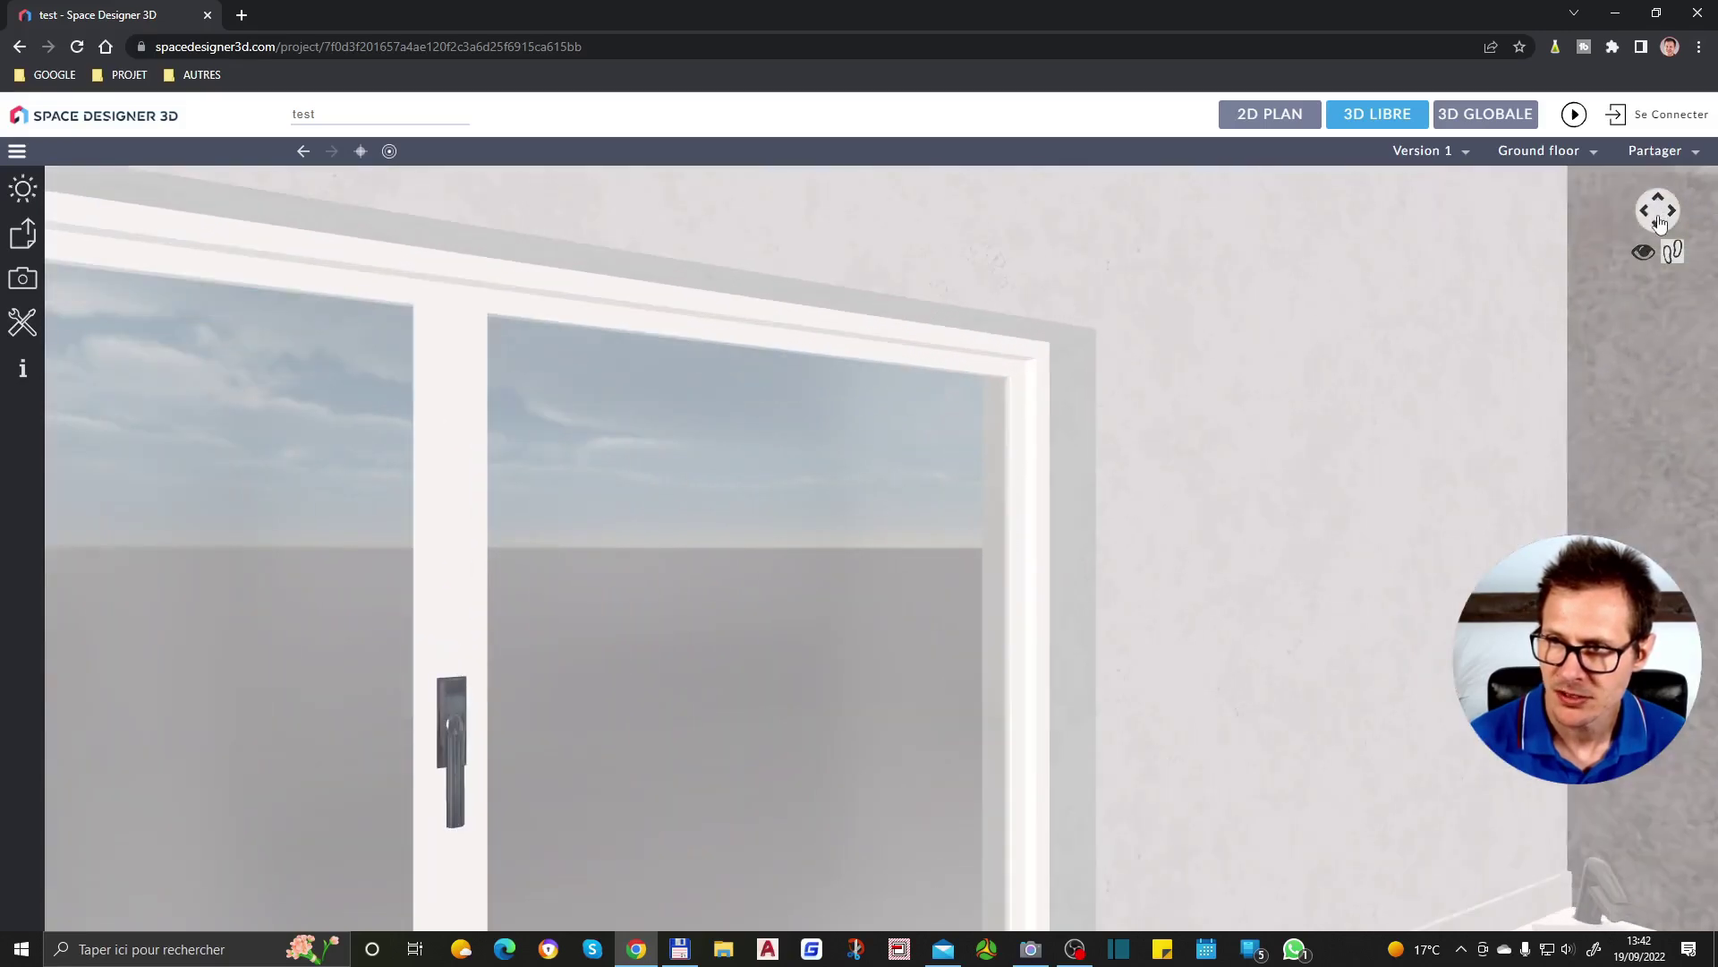
left_click(1659, 222)
left_click(1659, 201)
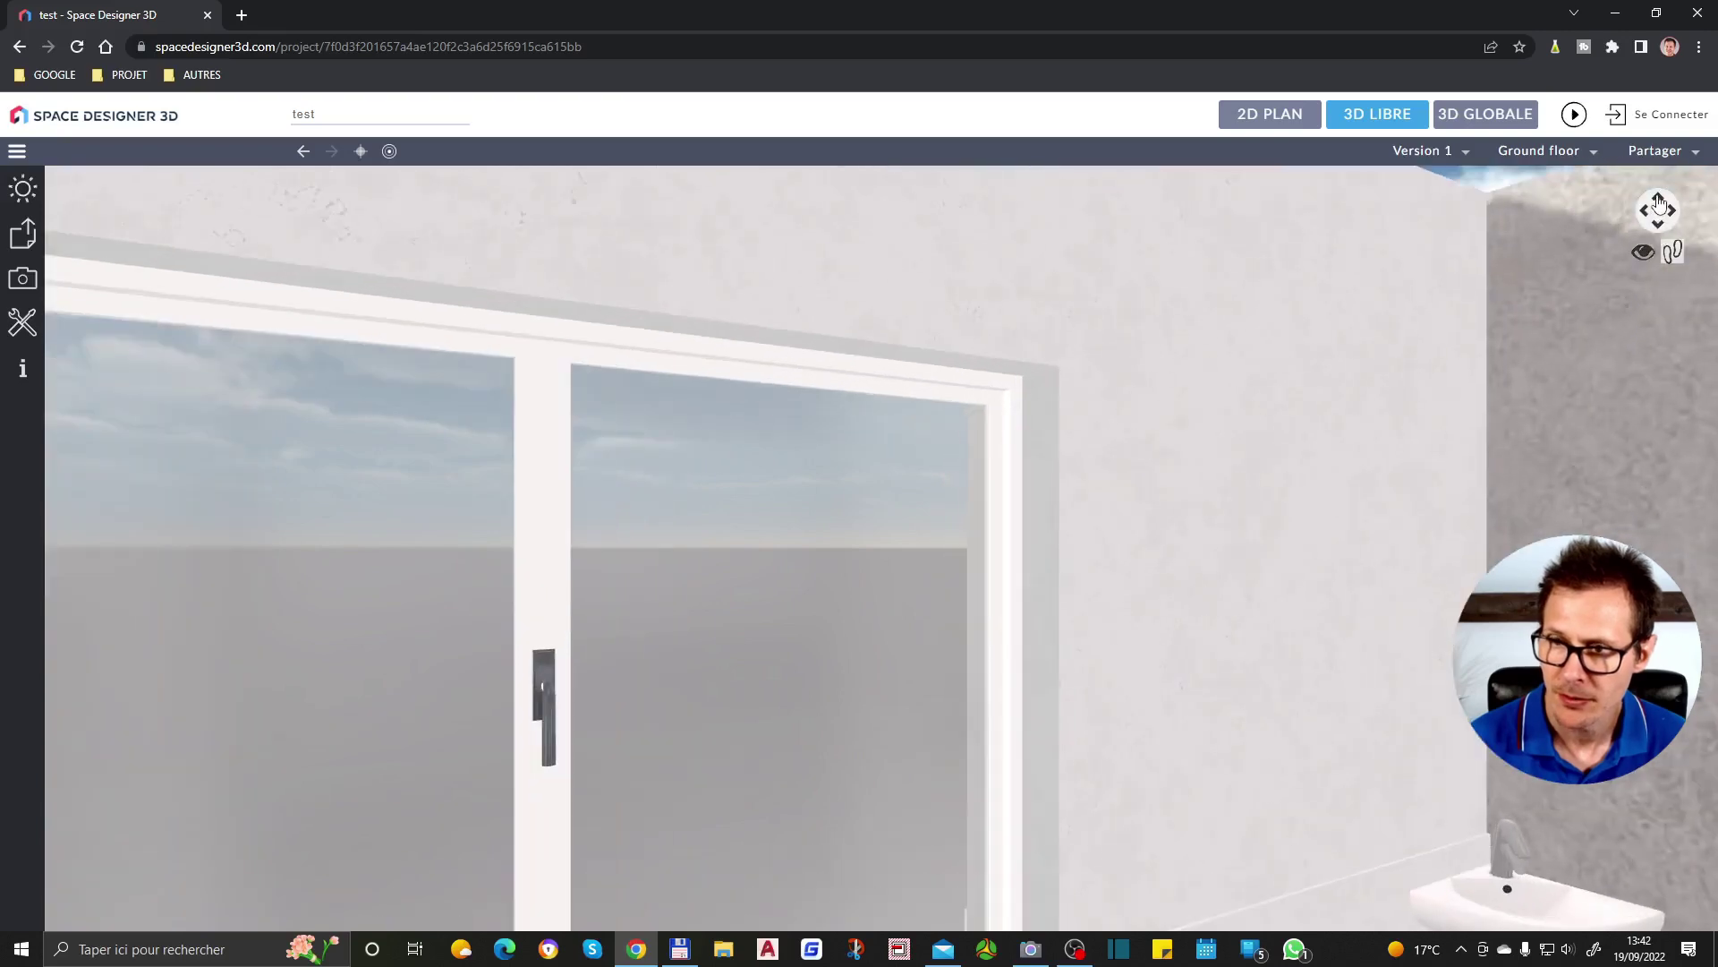
left_click_drag(1473, 819, 293, 857)
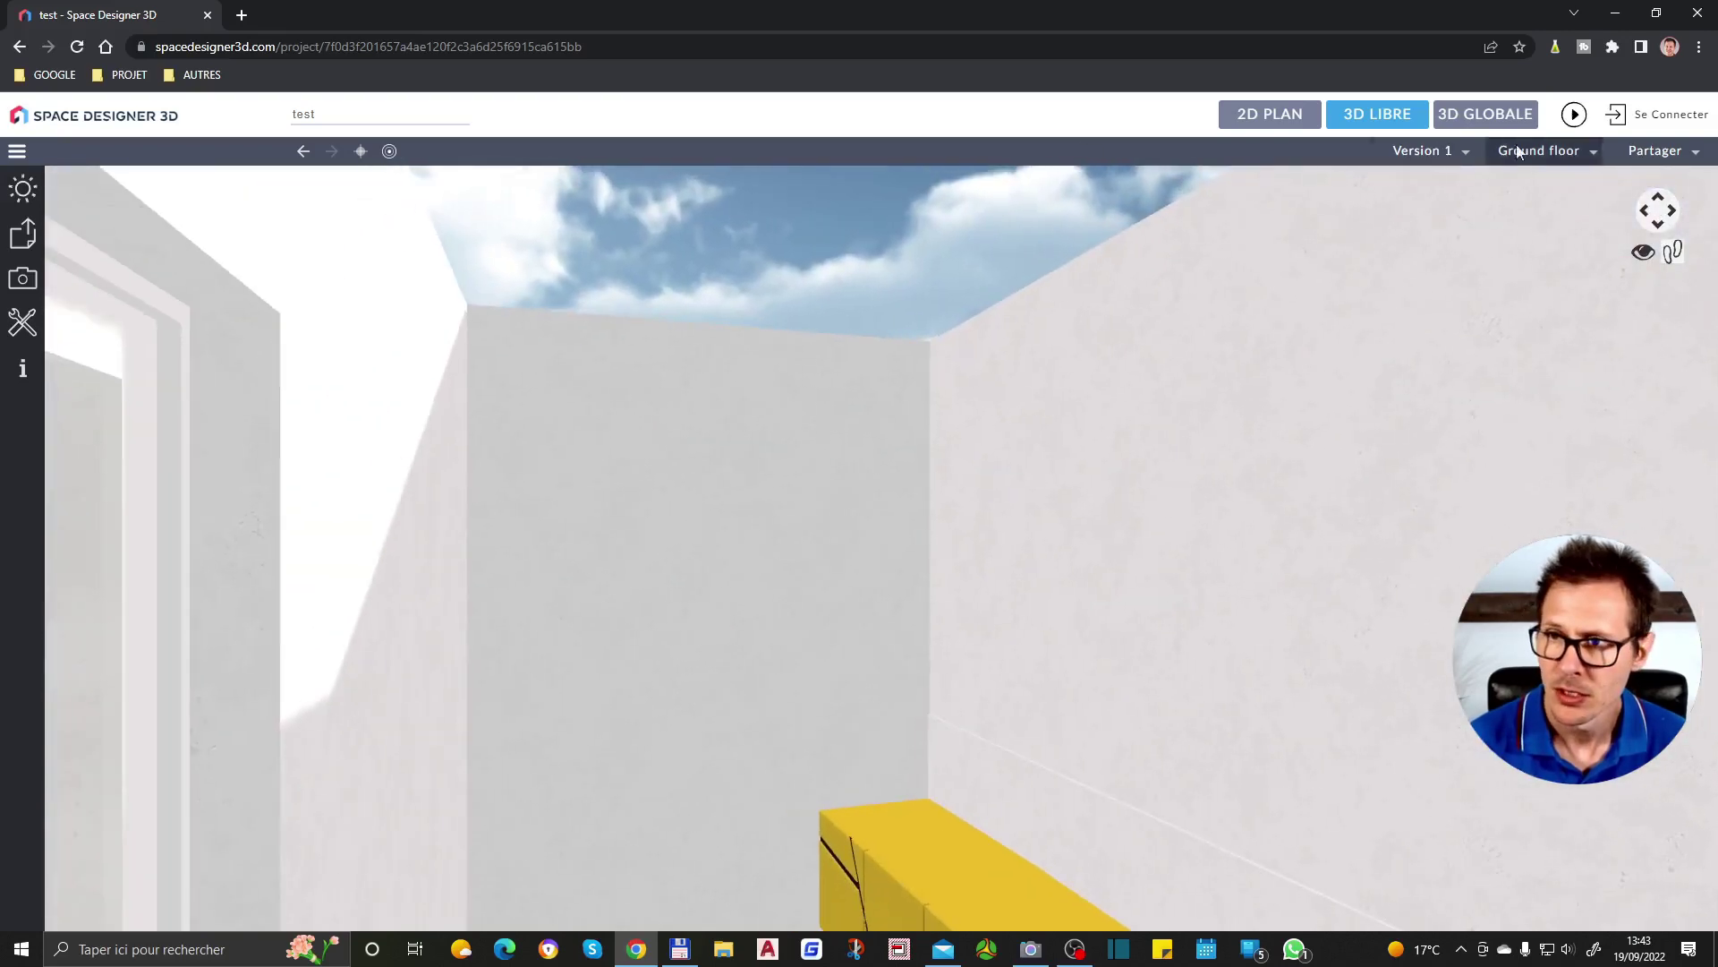
Examine the corner washbasin and the concrete end wall up close in the global 3D view
left_click(1482, 123)
left_click_drag(1071, 637, 883, 428)
key("Up")
key("Down")
key("Right")
key("Up")
key("Up")
key("Left")
key("Right")
scroll(784, 605, "up", 3)
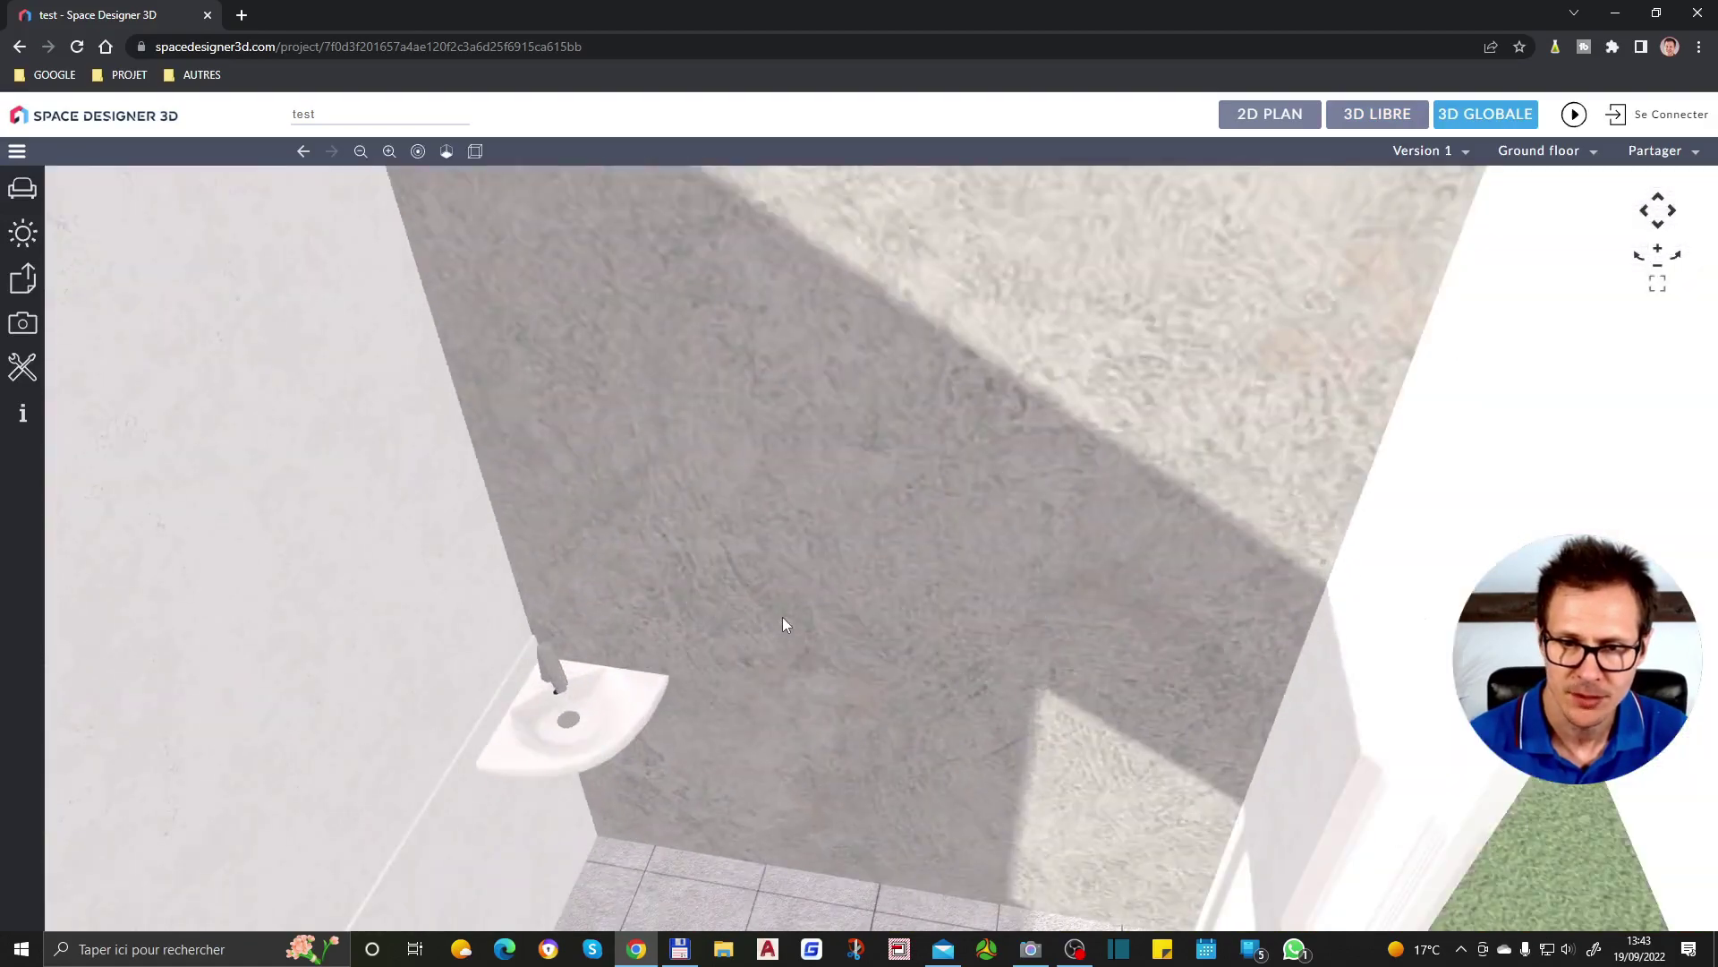
Examine the garden room from above and the terrace area around the barbecue
scroll(829, 484, "down", 3)
scroll(829, 483, "down", 3)
left_click_drag(803, 614, 314, 718)
key("Up")
key("Left")
key("Right")
key("Left")
key("Down")
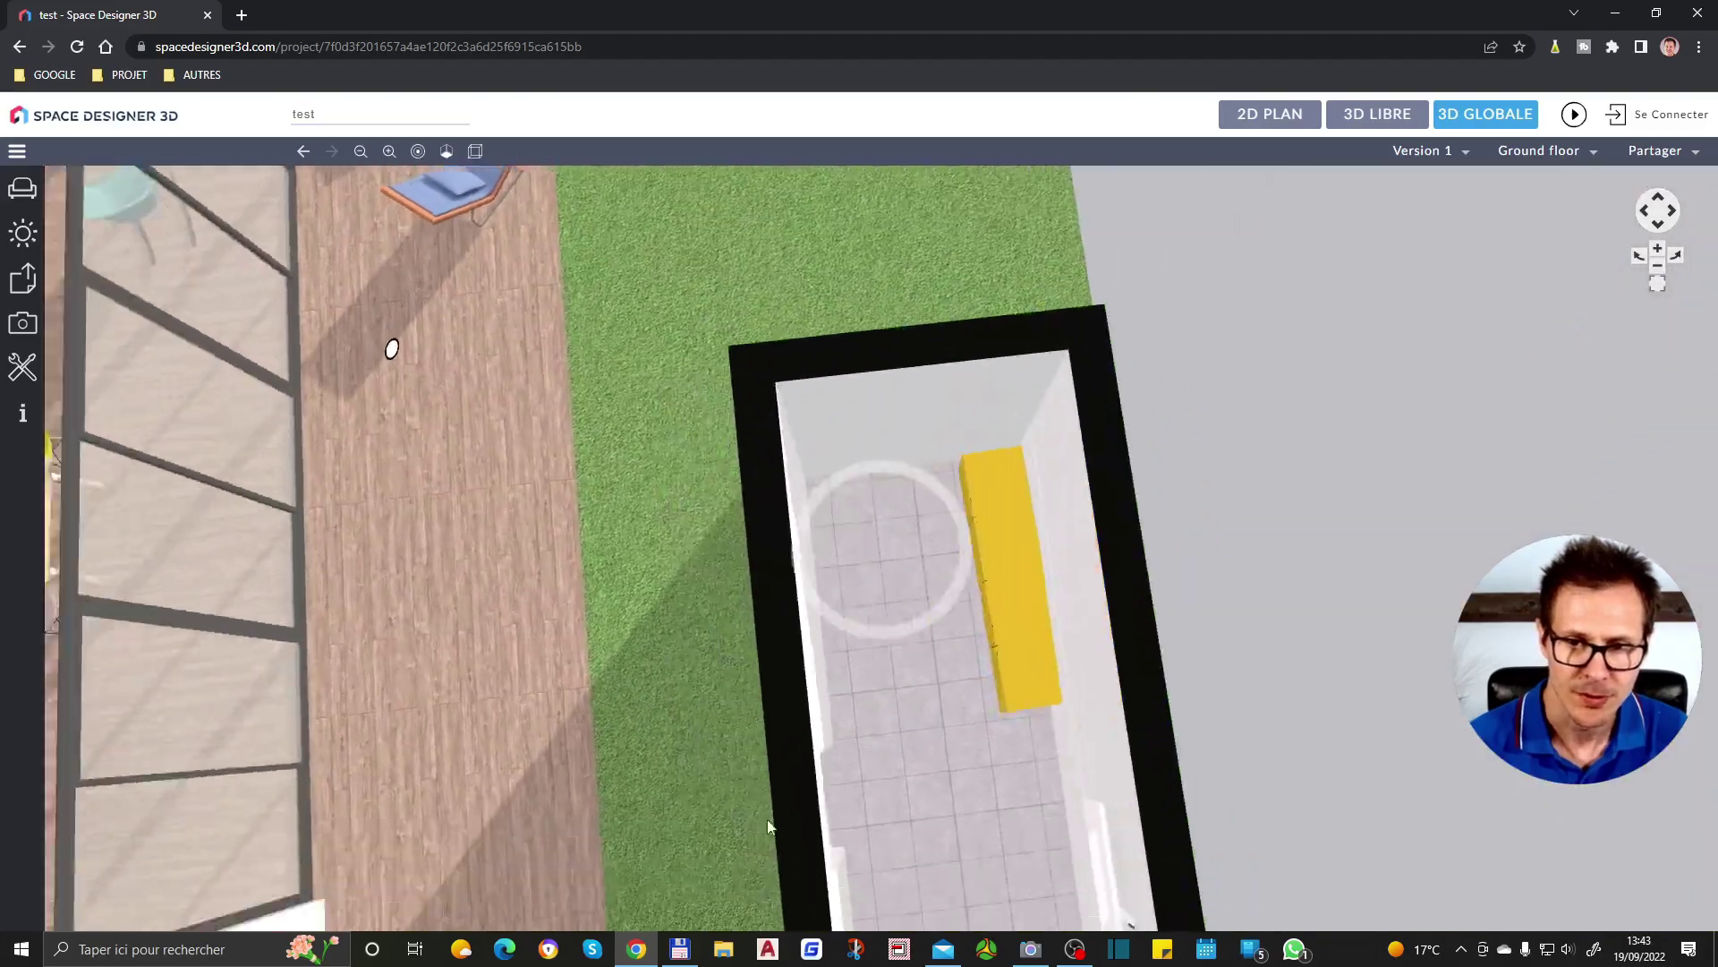
left_click_drag(1050, 781, 161, 721)
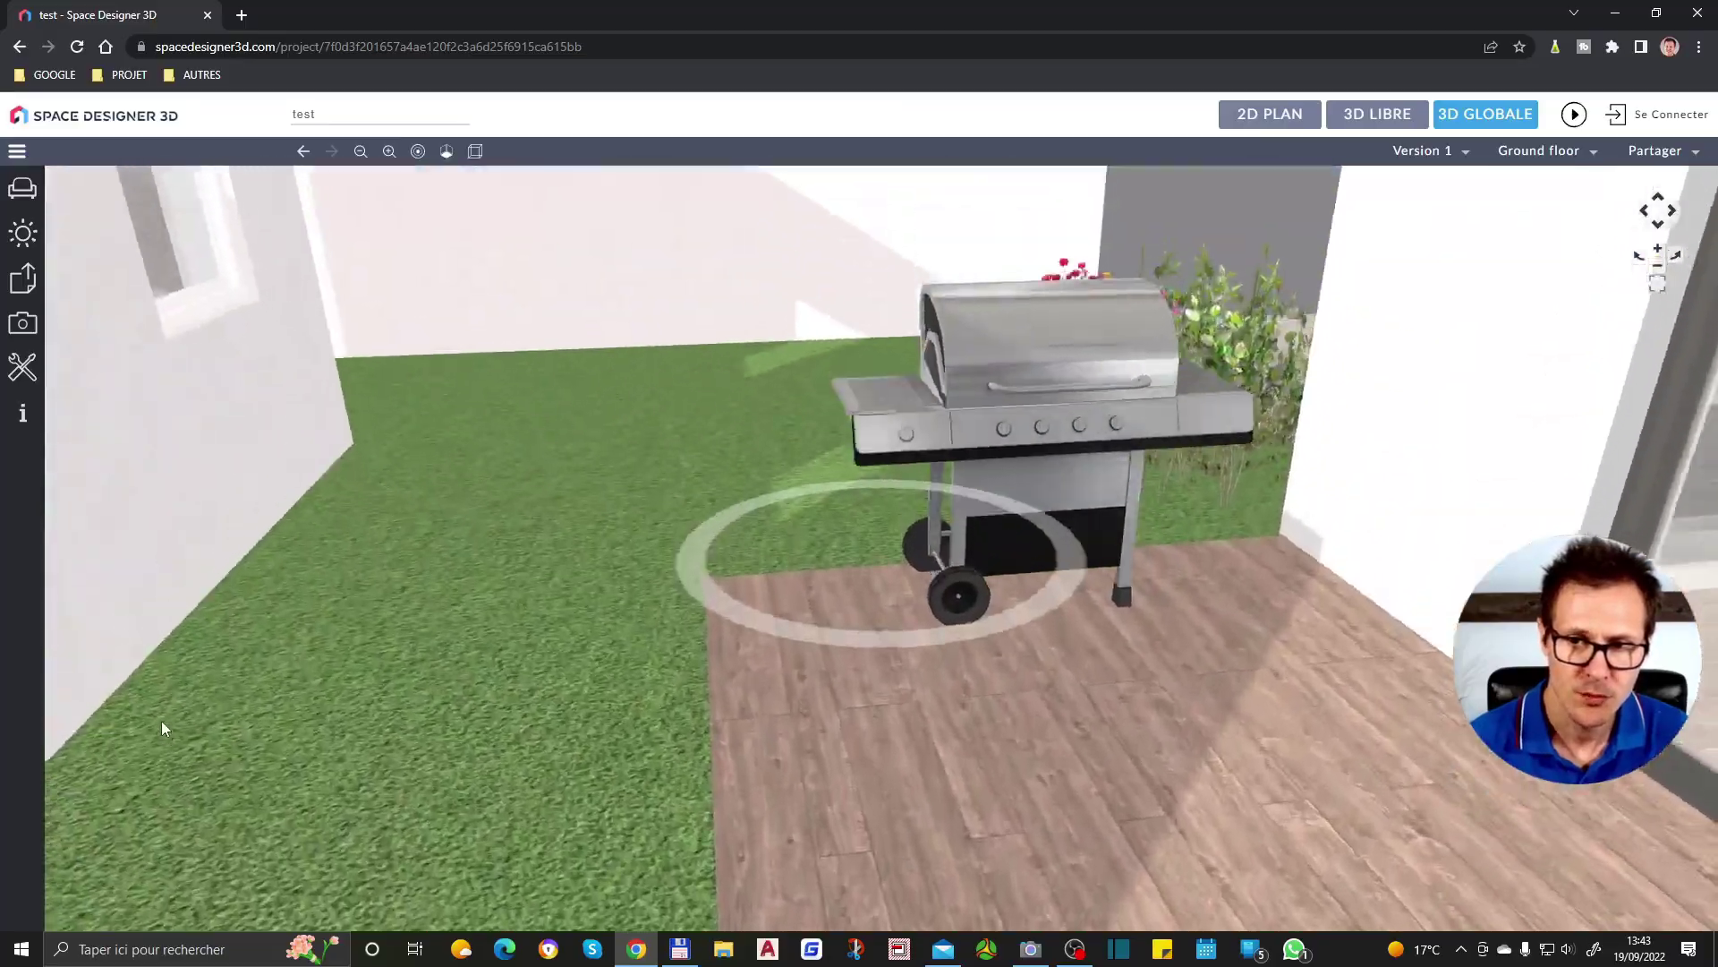
left_click_drag(1045, 529, 952, 517)
left_click(1065, 657)
scroll(1058, 640, "down", 5)
left_click_drag(845, 673, 1137, 716)
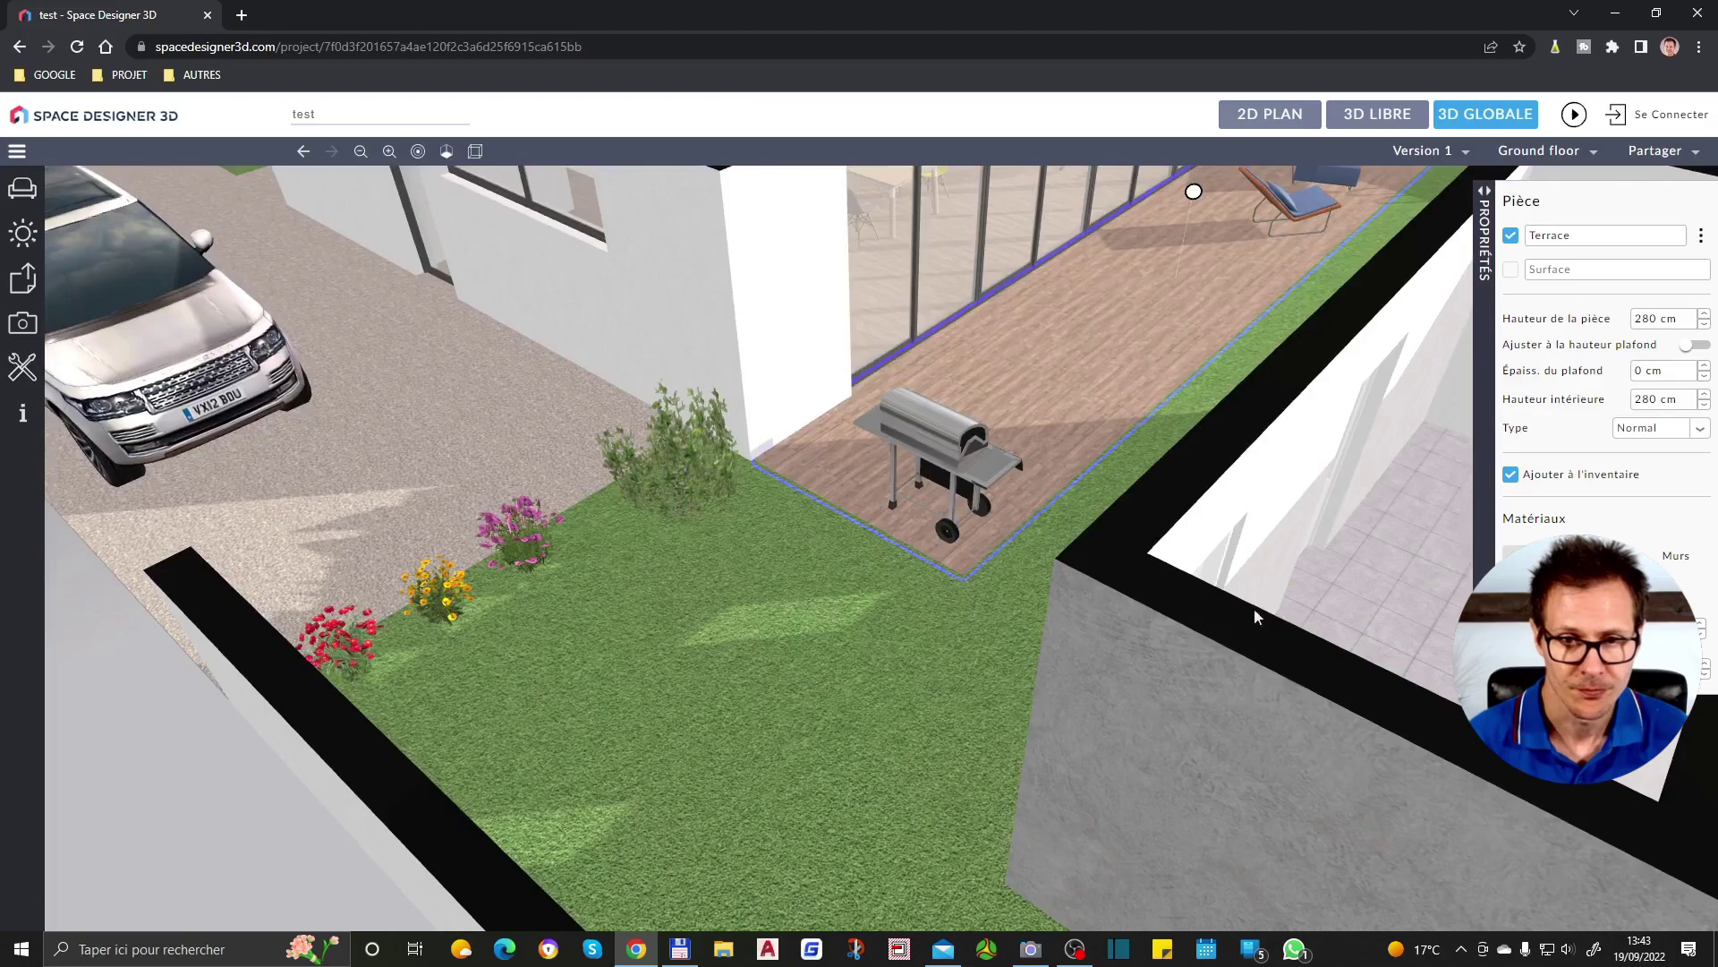
Move the purple flowers over the driveway and back to the lawn edge beside the bush, and shift the Range Rover slightly backwards on the driveway
scroll(748, 512, "up", 2)
left_click(692, 472)
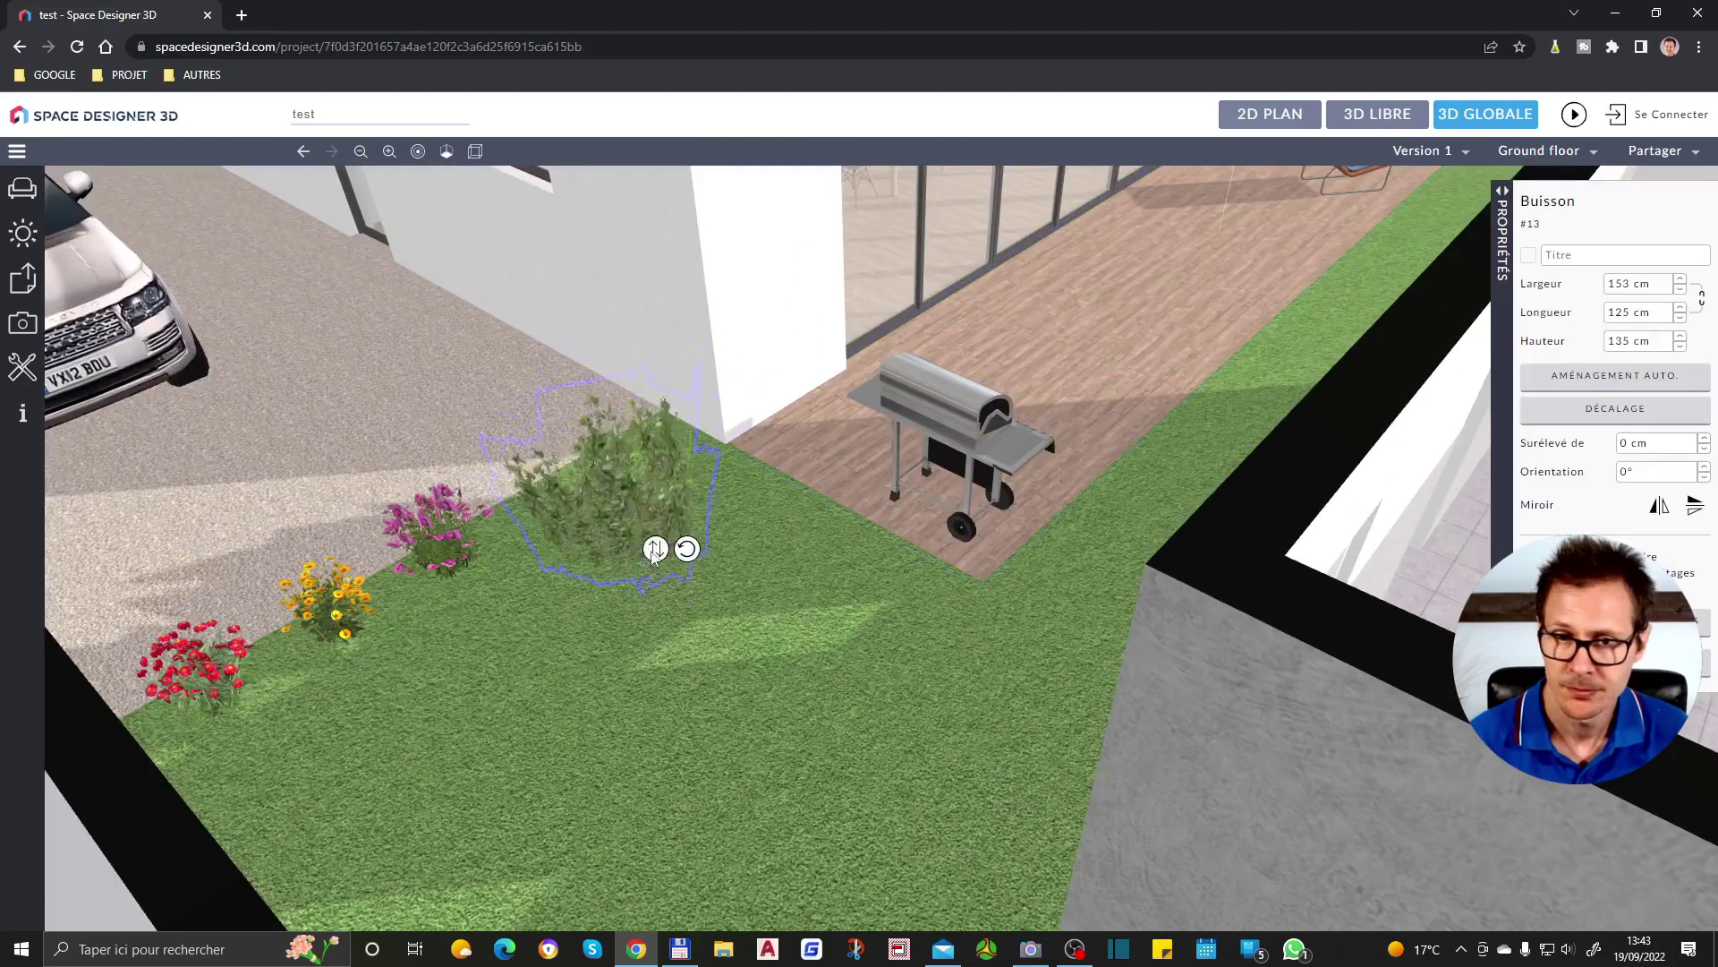
left_click_drag(479, 541, 443, 535)
left_click(492, 502)
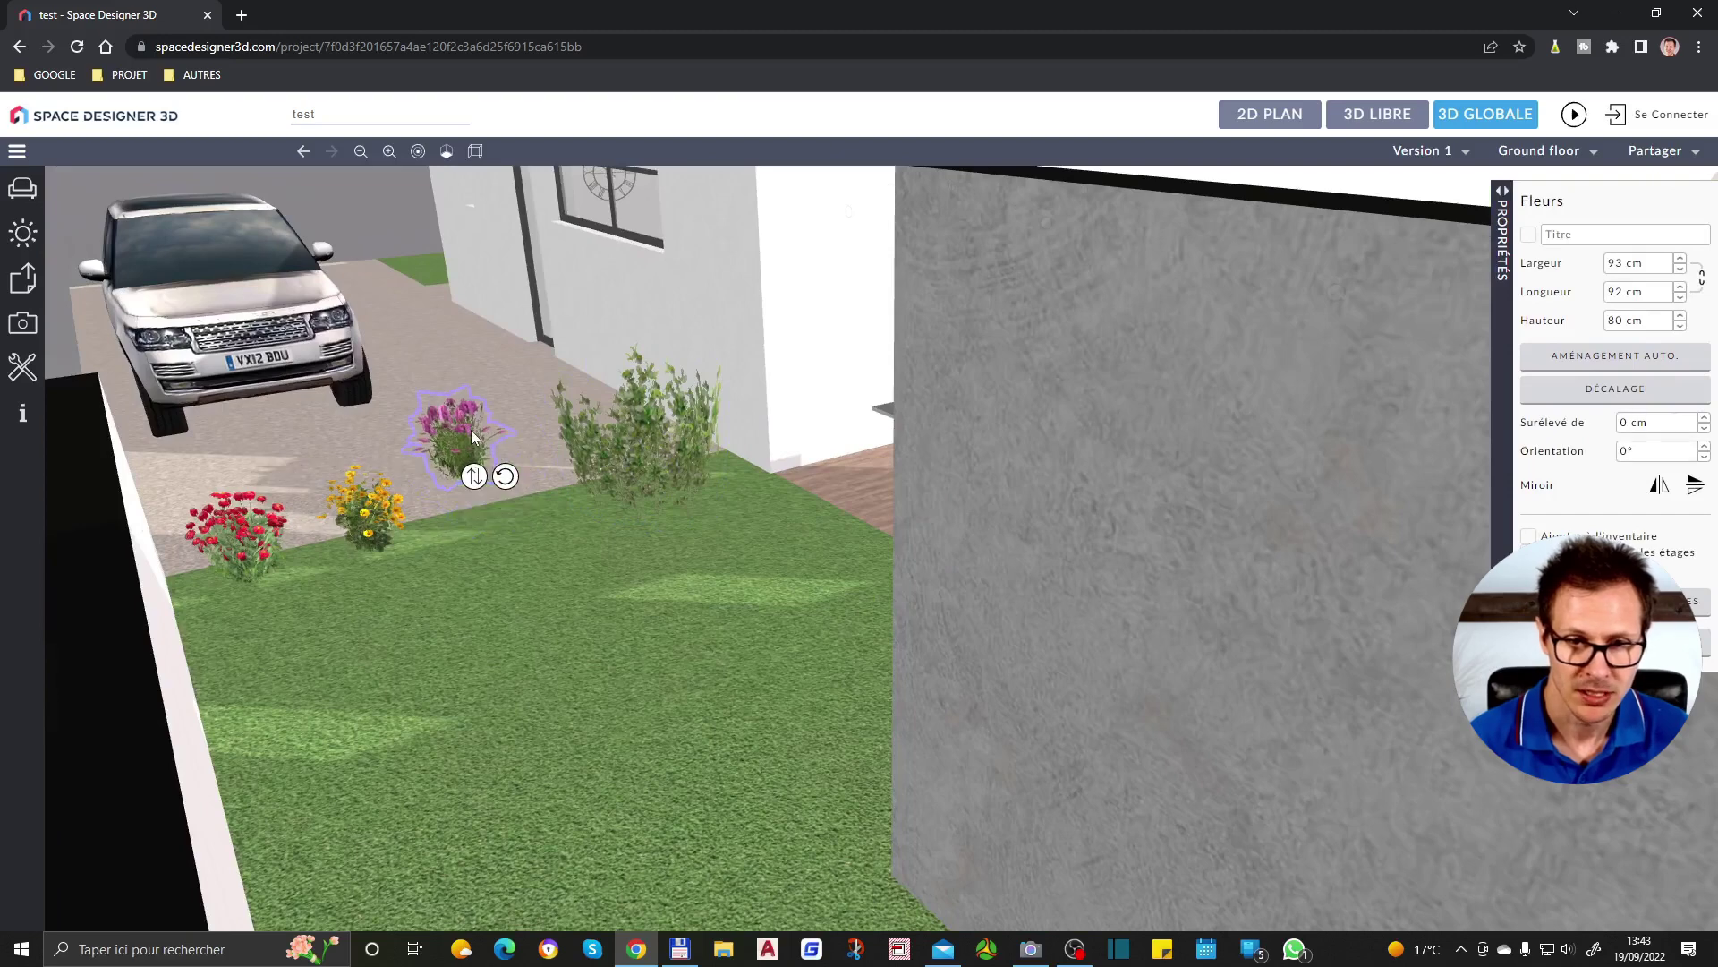
left_click_drag(494, 503, 489, 420)
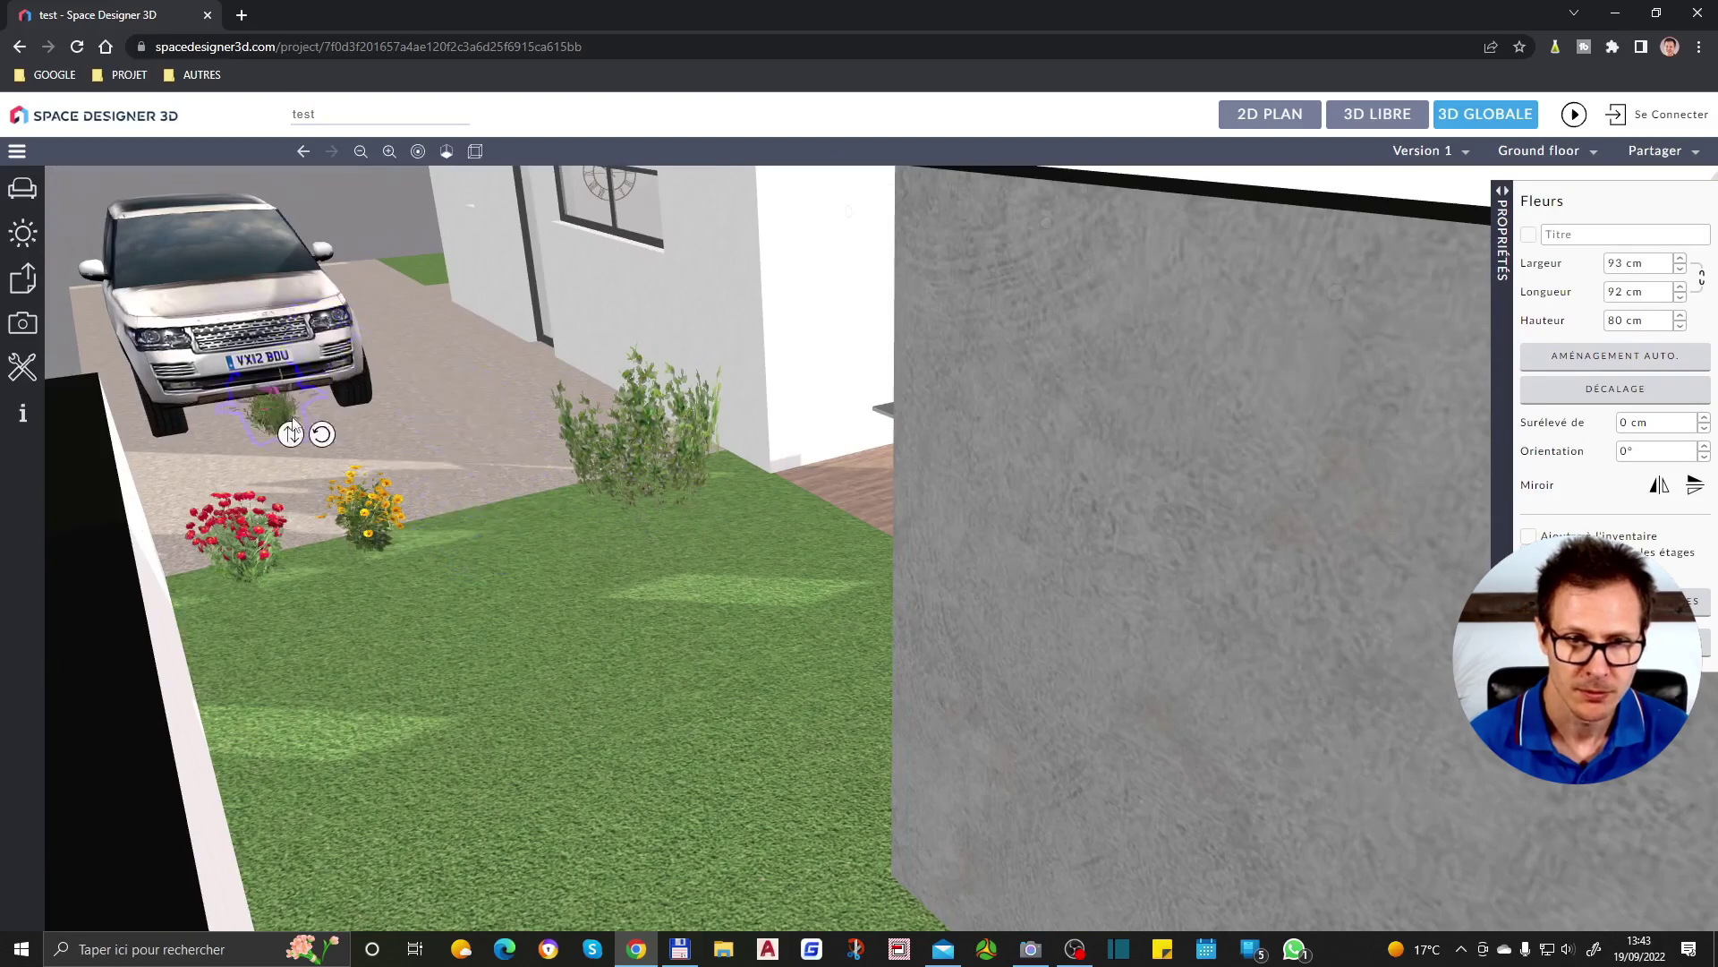
left_click_drag(313, 389, 562, 463)
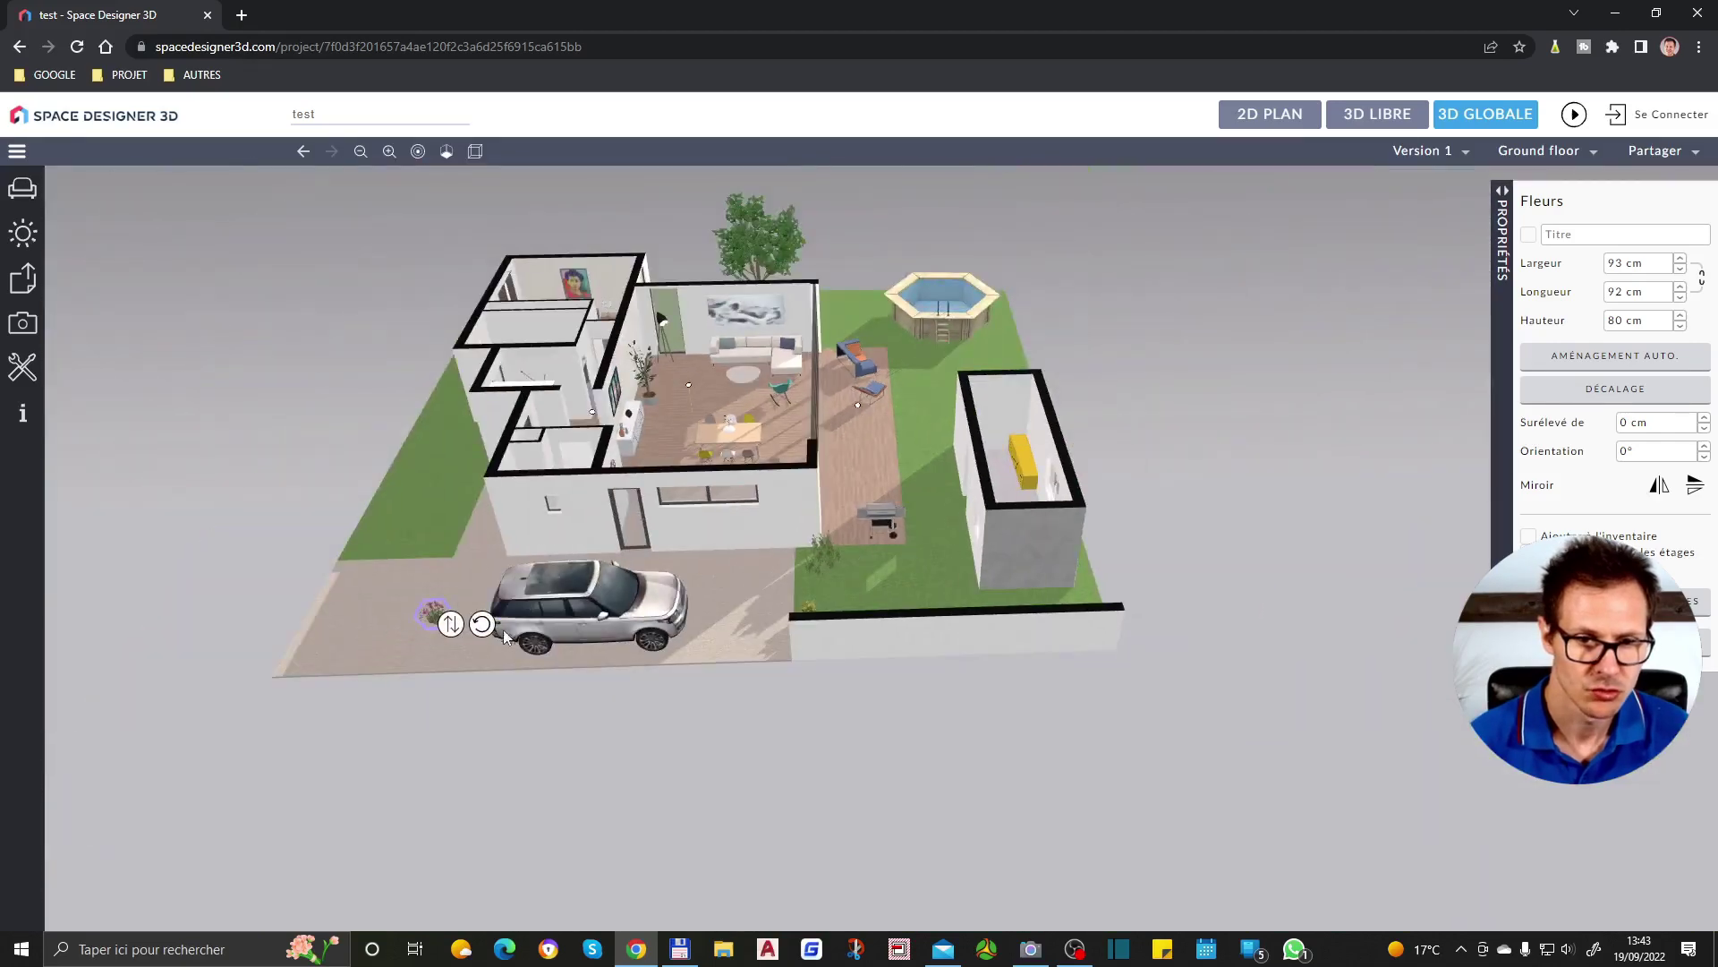
scroll(510, 635, "up", 2)
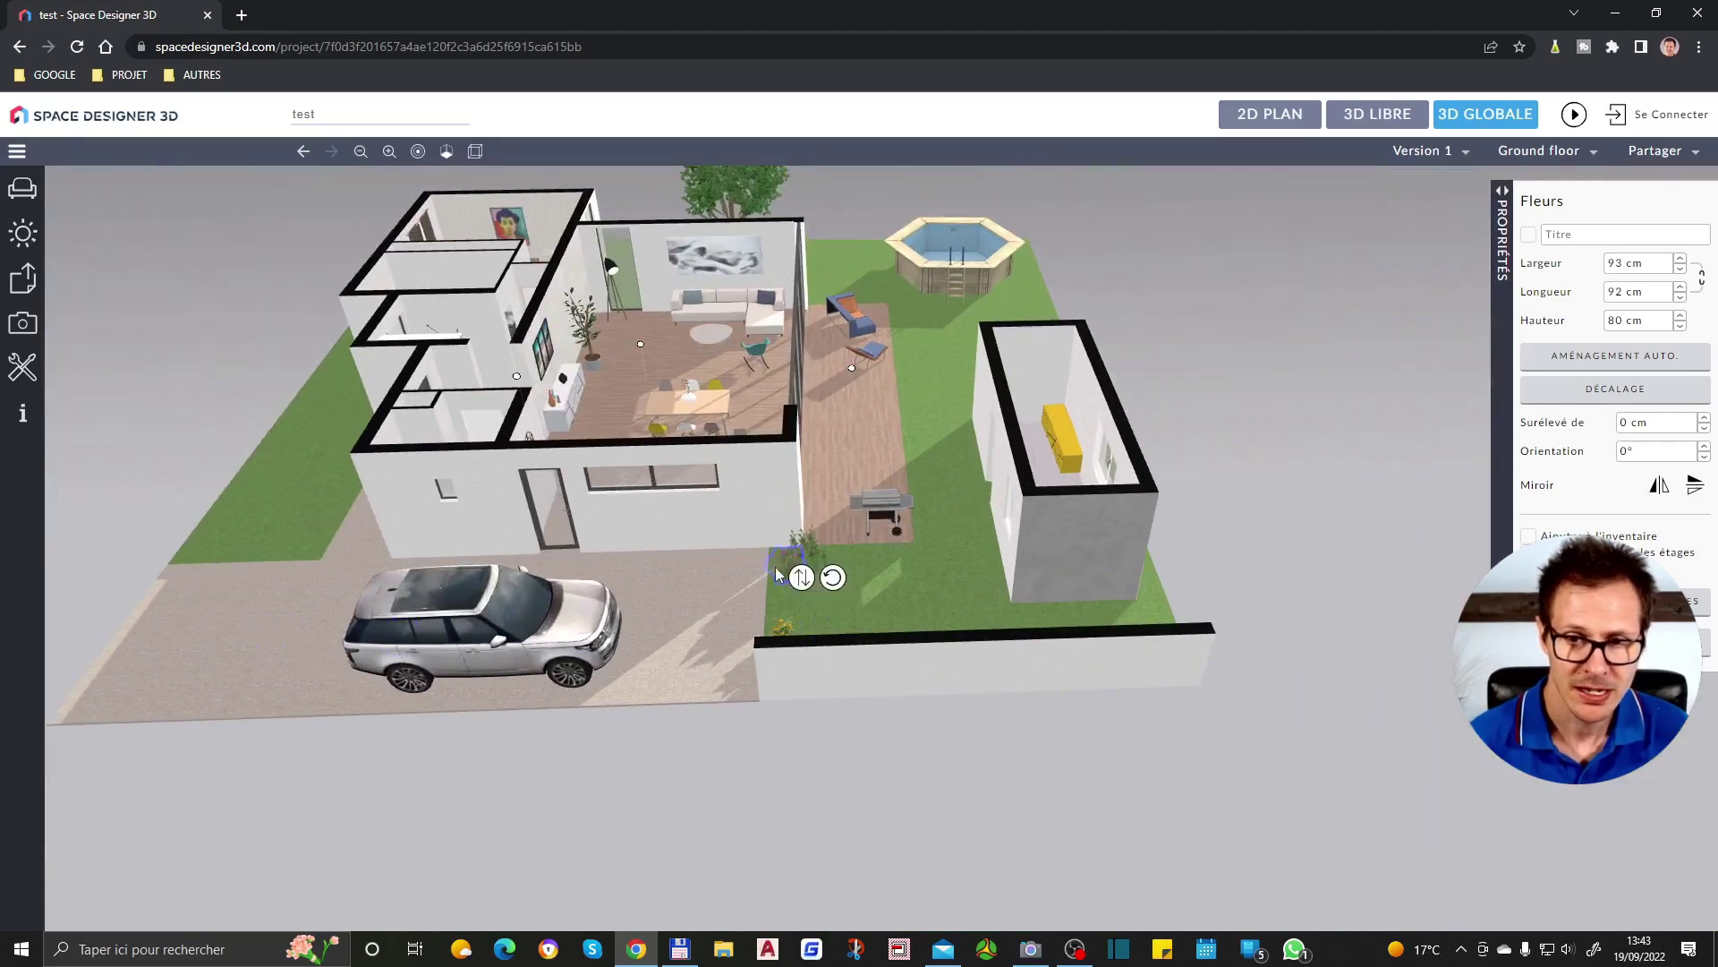
left_click_drag(488, 629, 659, 362)
left_click_drag(664, 443, 456, 623)
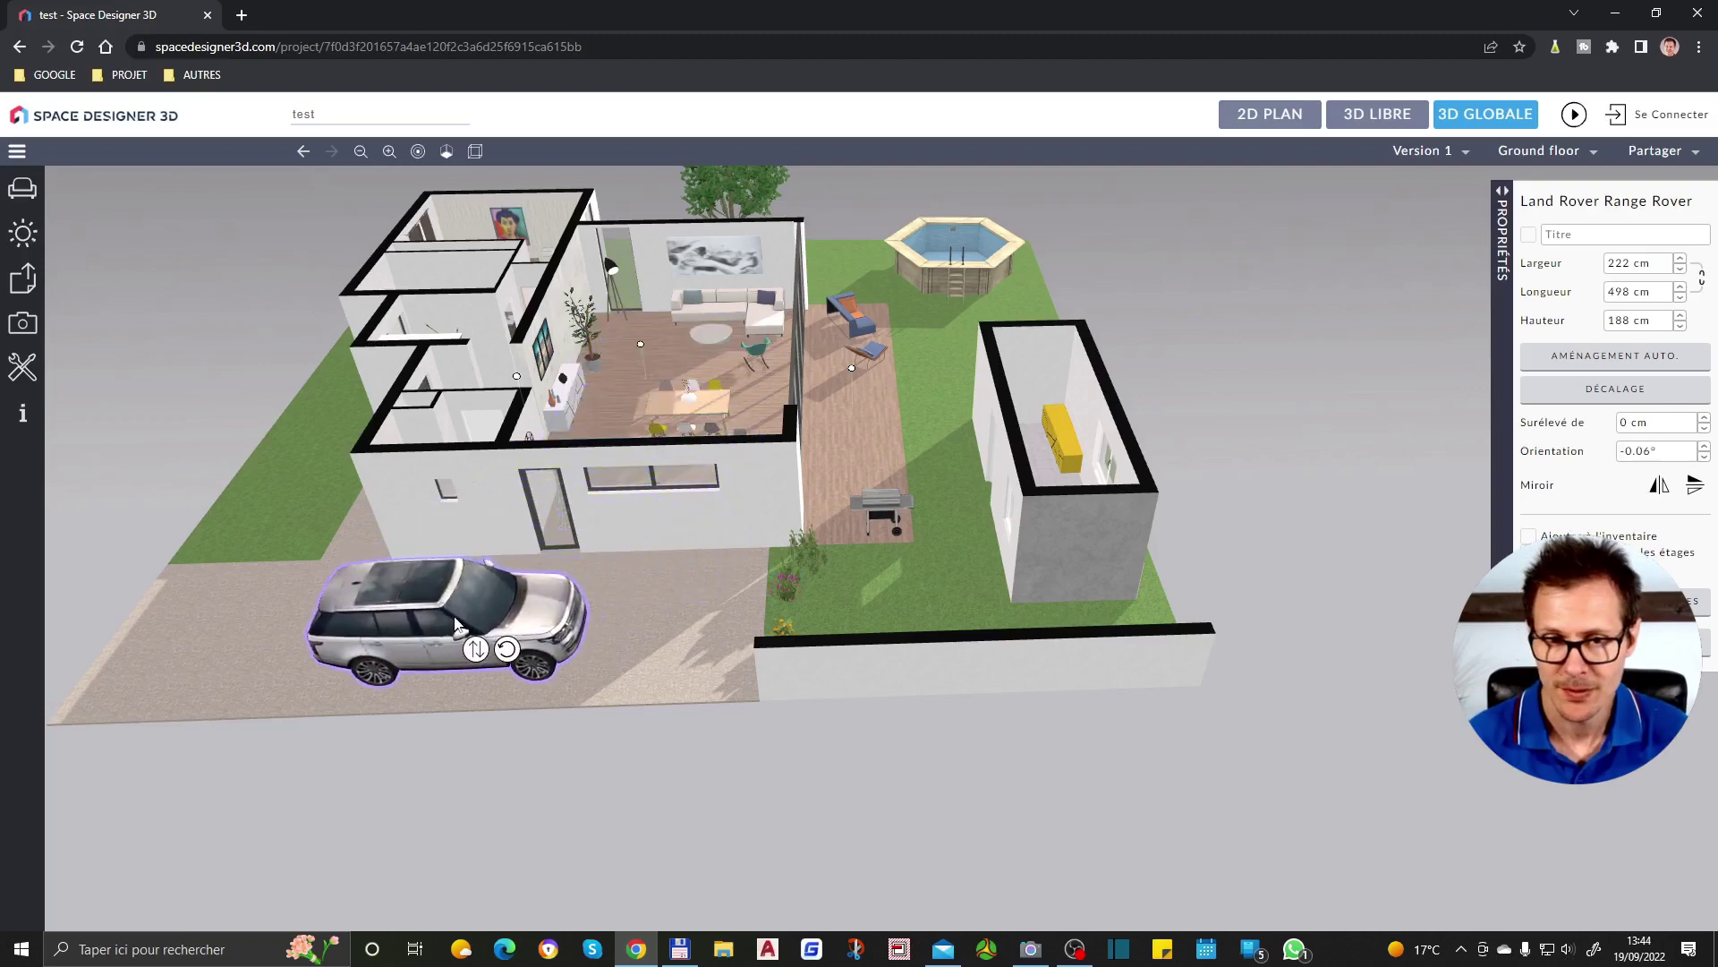
Select the garden room's dark concrete end wall and view it close up and within the whole property
left_click(1078, 555)
scroll(1093, 444, "up", 3)
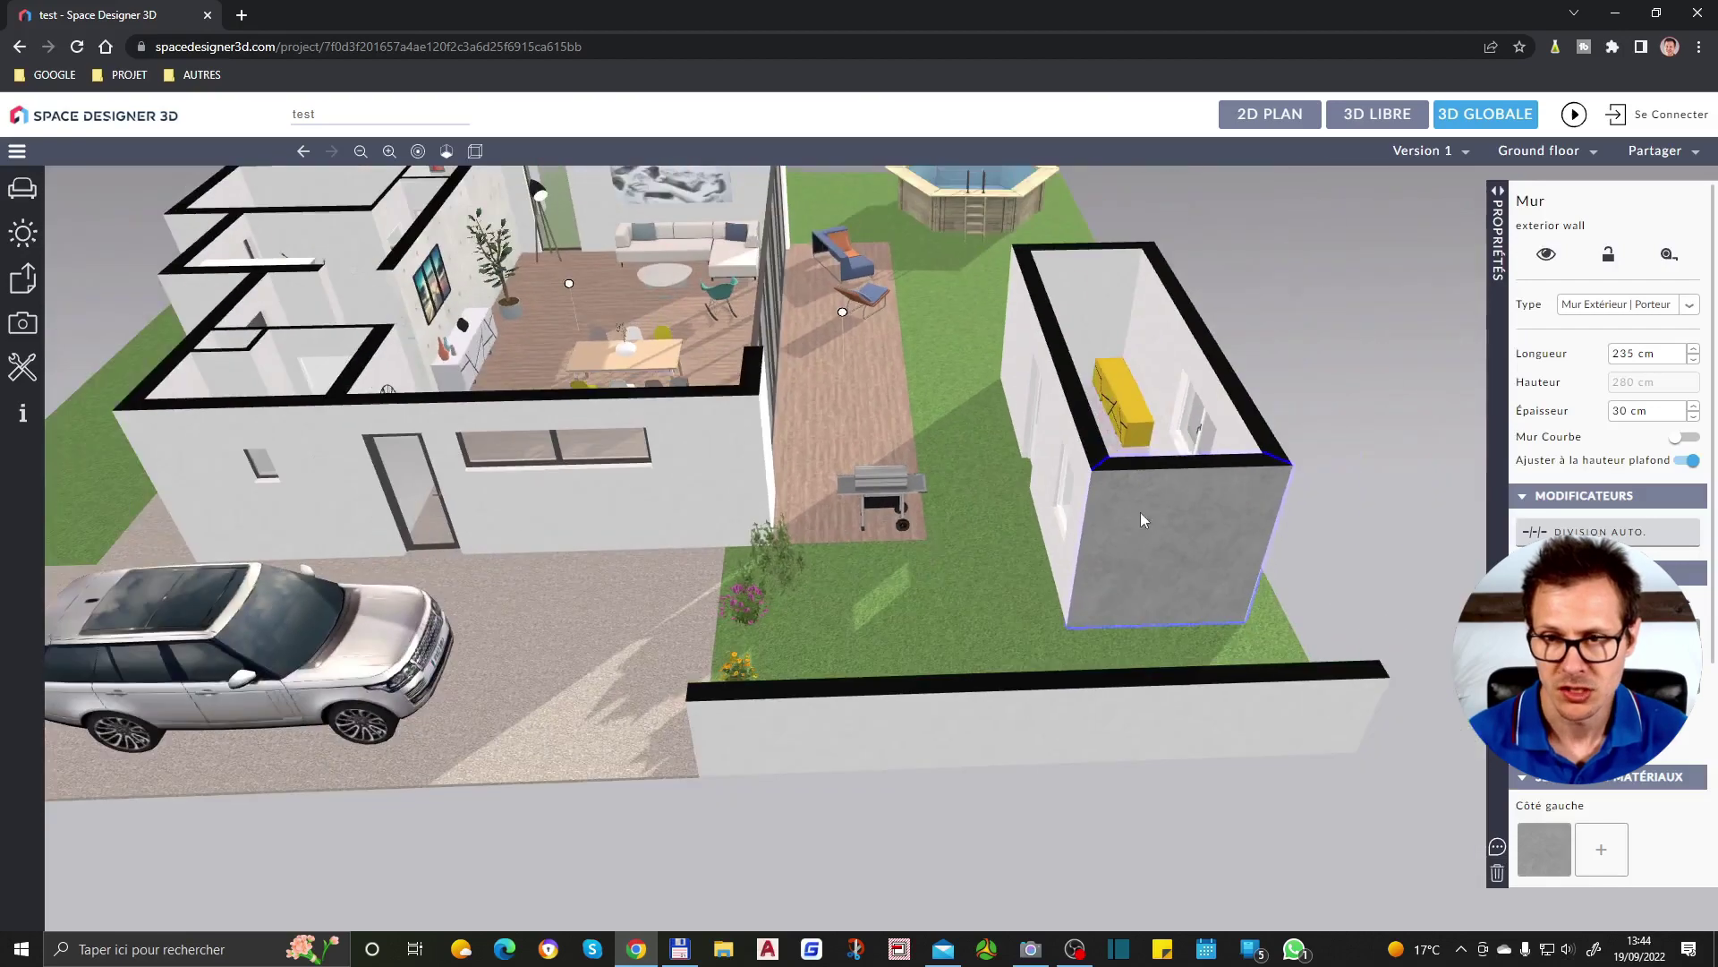
scroll(1099, 667, "down", 3)
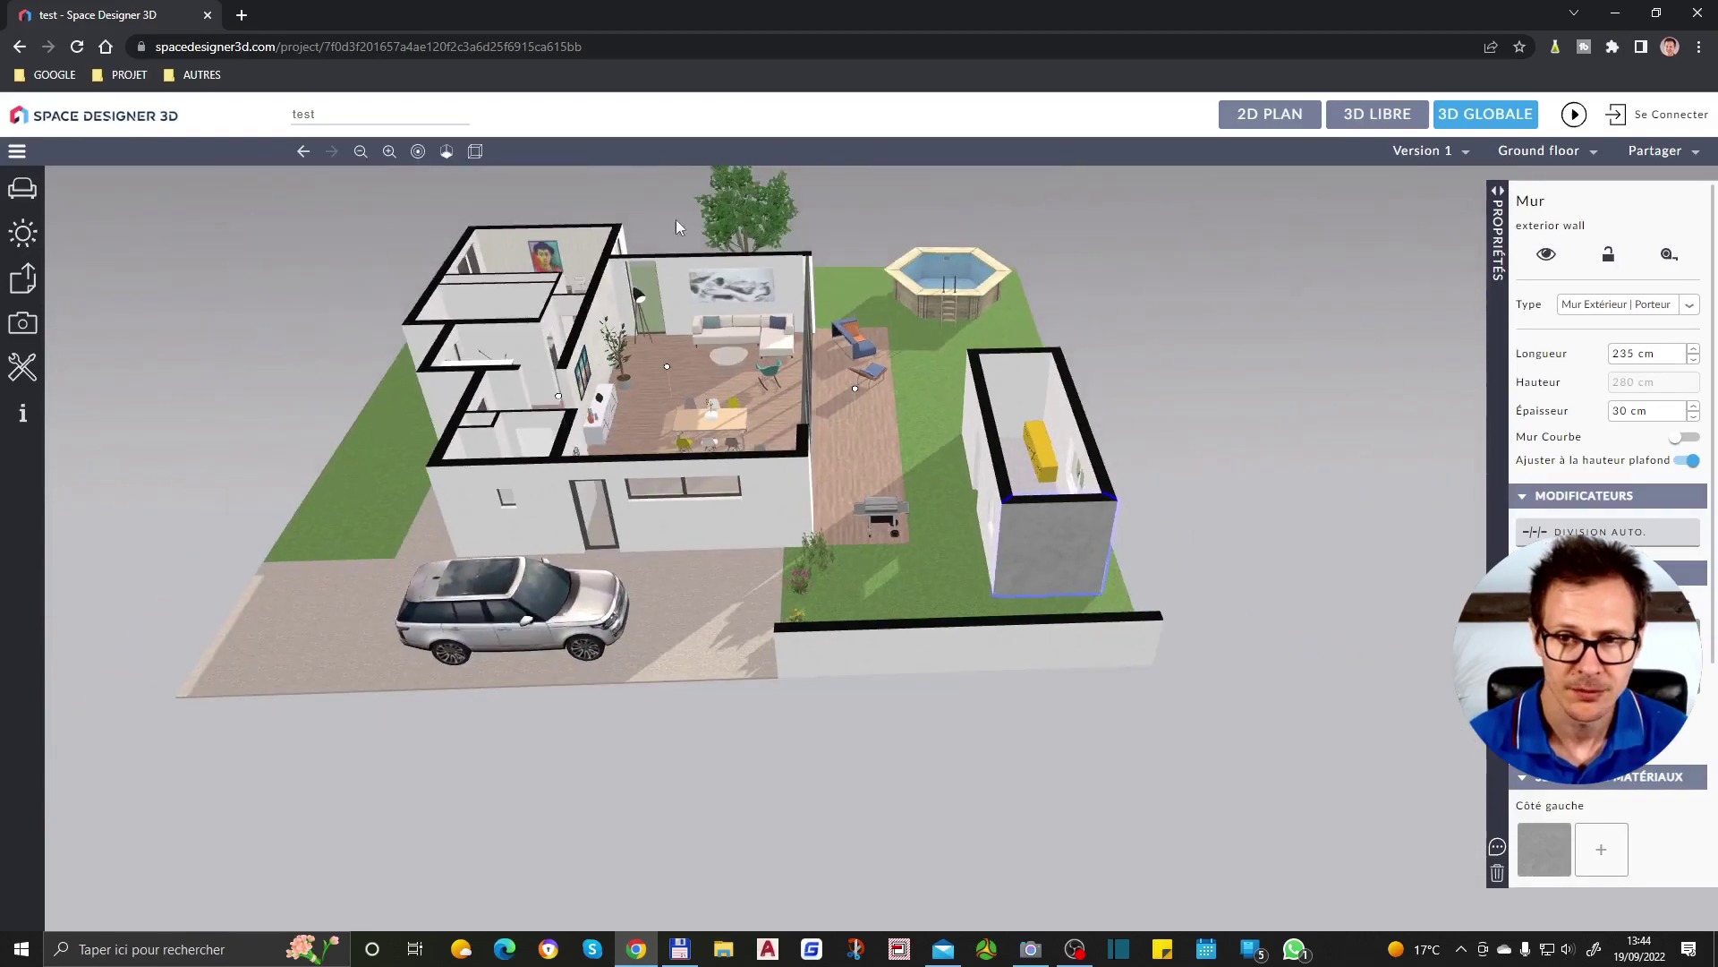
scroll(912, 591, "up", 3)
scroll(1163, 600, "down", 3)
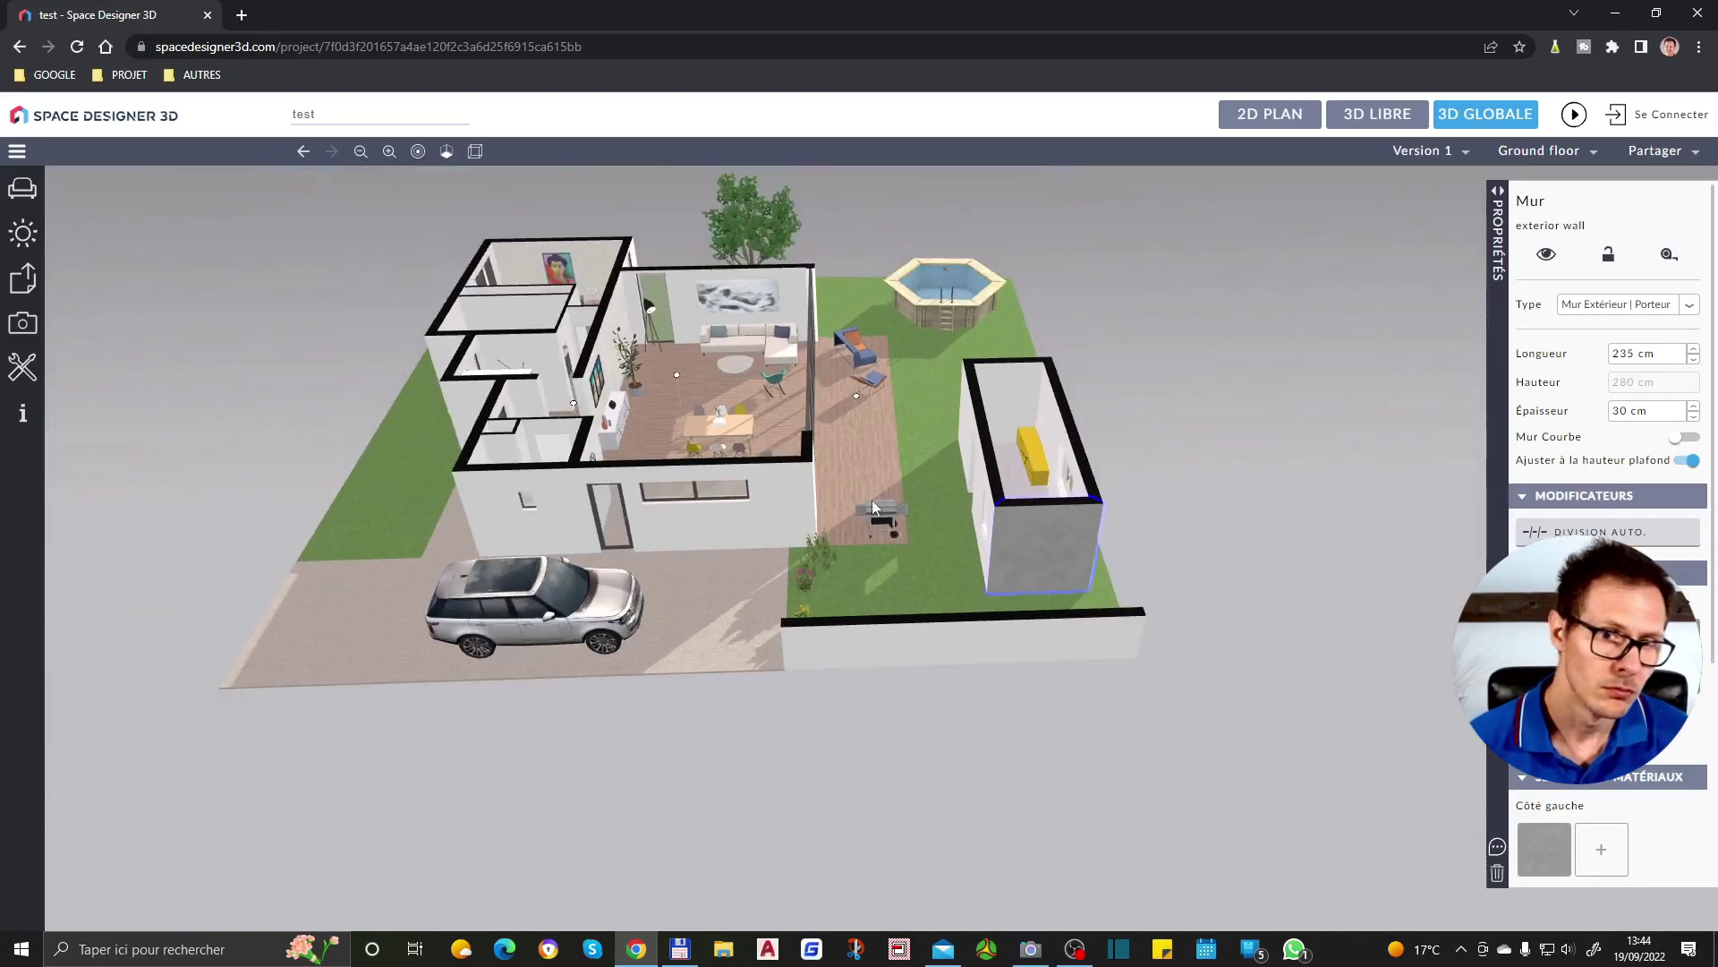
View the whole house and garden from several sides, finishing on the living room's concrete wall with the pictures, sideboard and plant
scroll(601, 598, "up", 5)
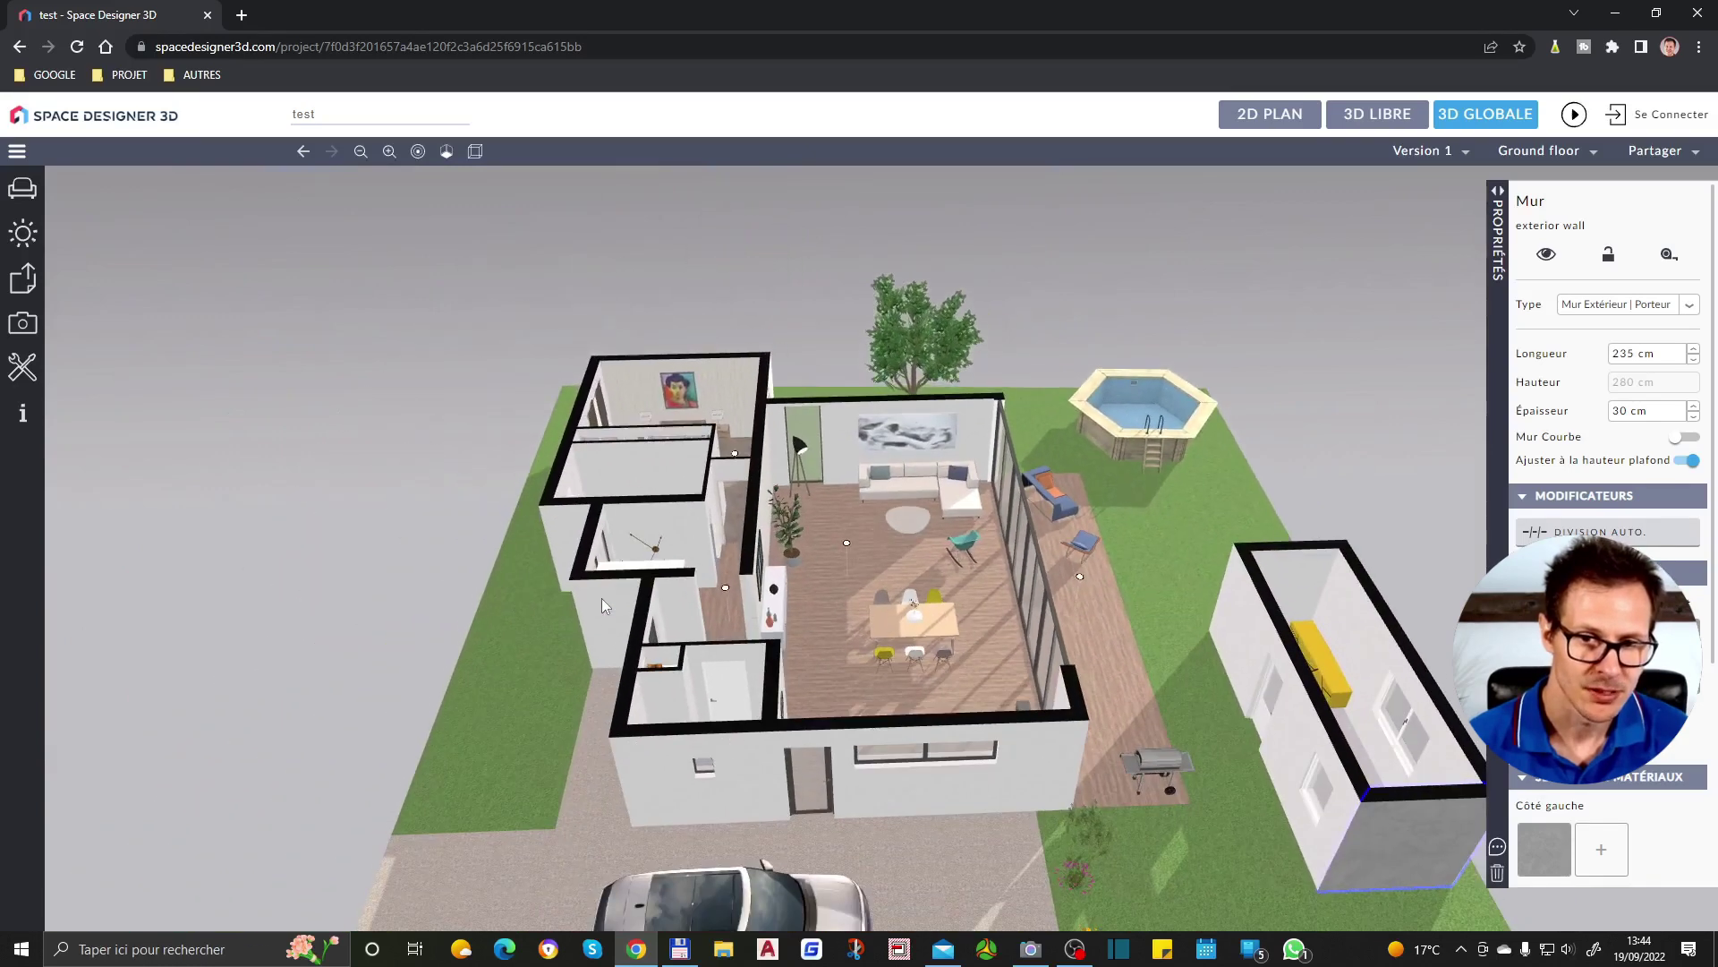
key("Right")
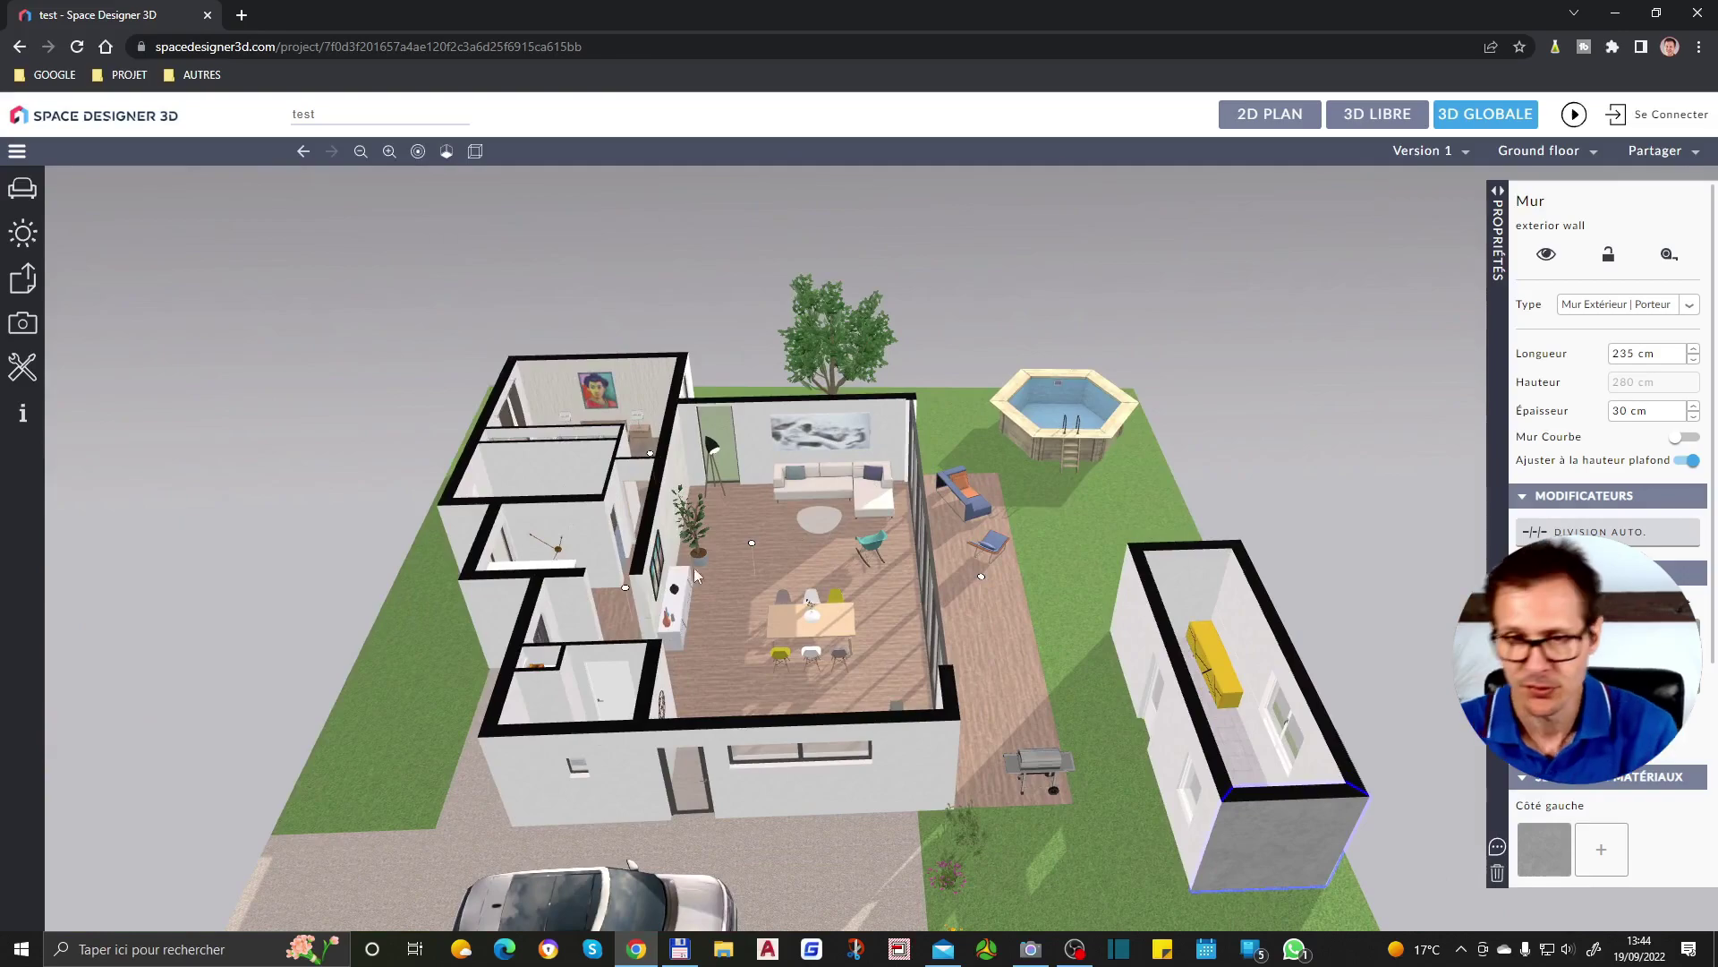
left_click_drag(868, 577, 1065, 573)
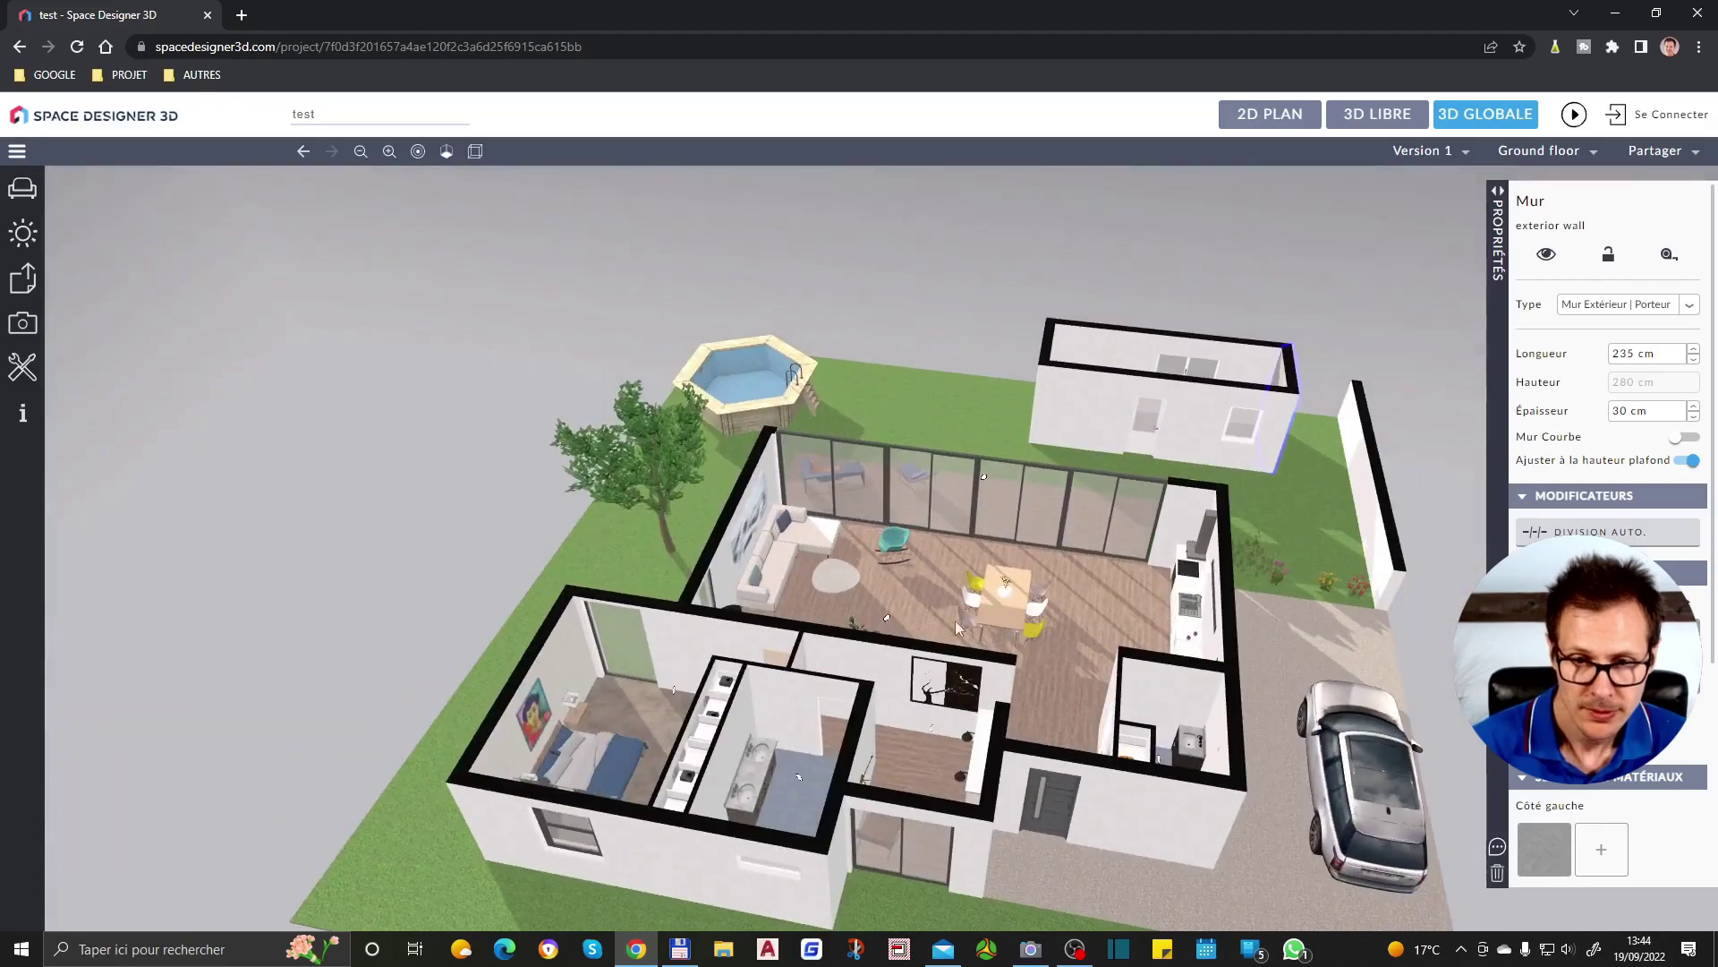
left_click_drag(738, 621, 311, 629)
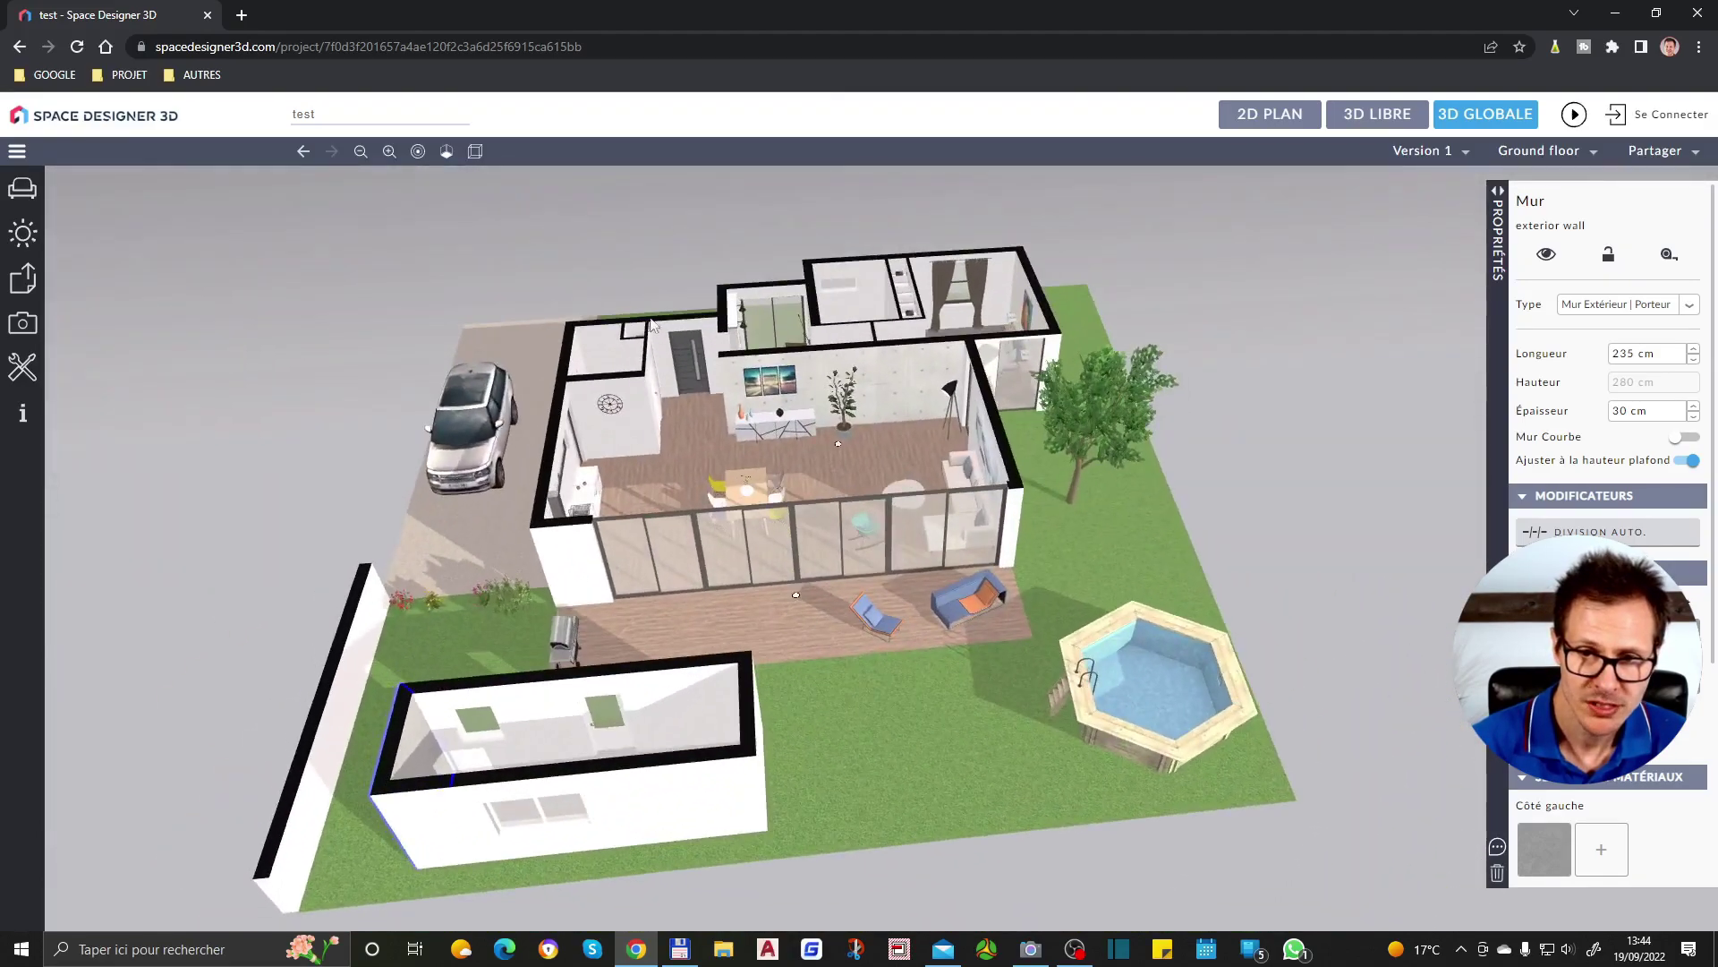
scroll(822, 437, "up", 8)
scroll(751, 368, "down", 5)
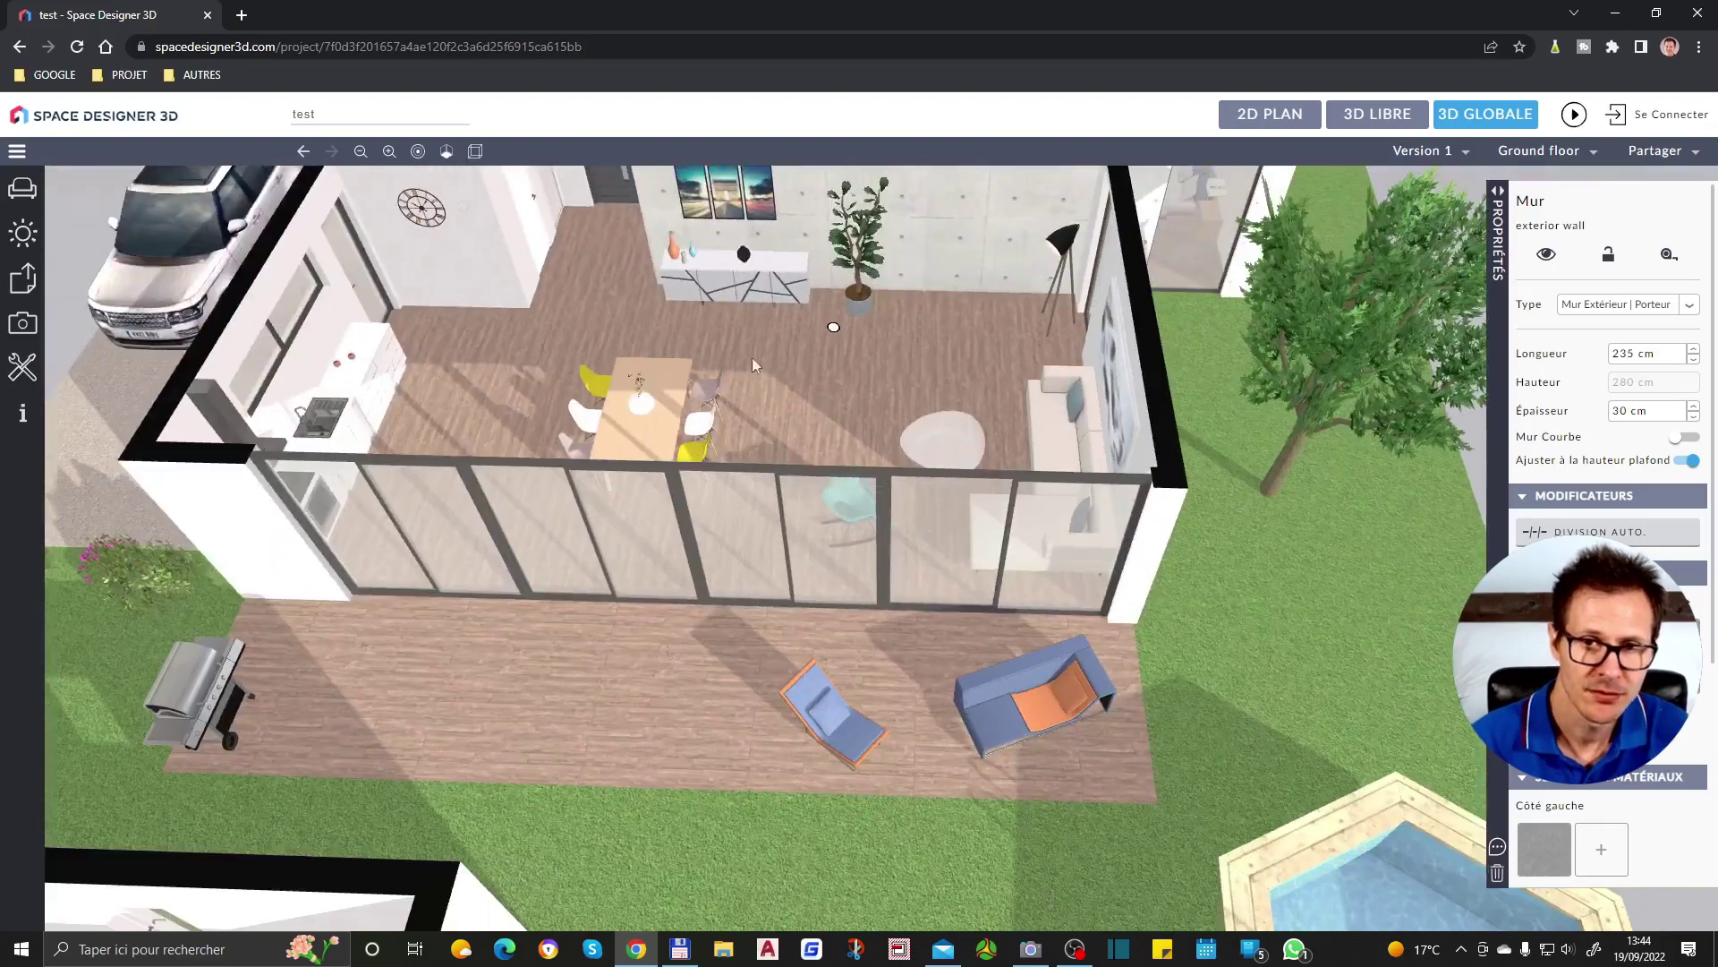
scroll(749, 333, "up", 8)
scroll(541, 787, "up", 6)
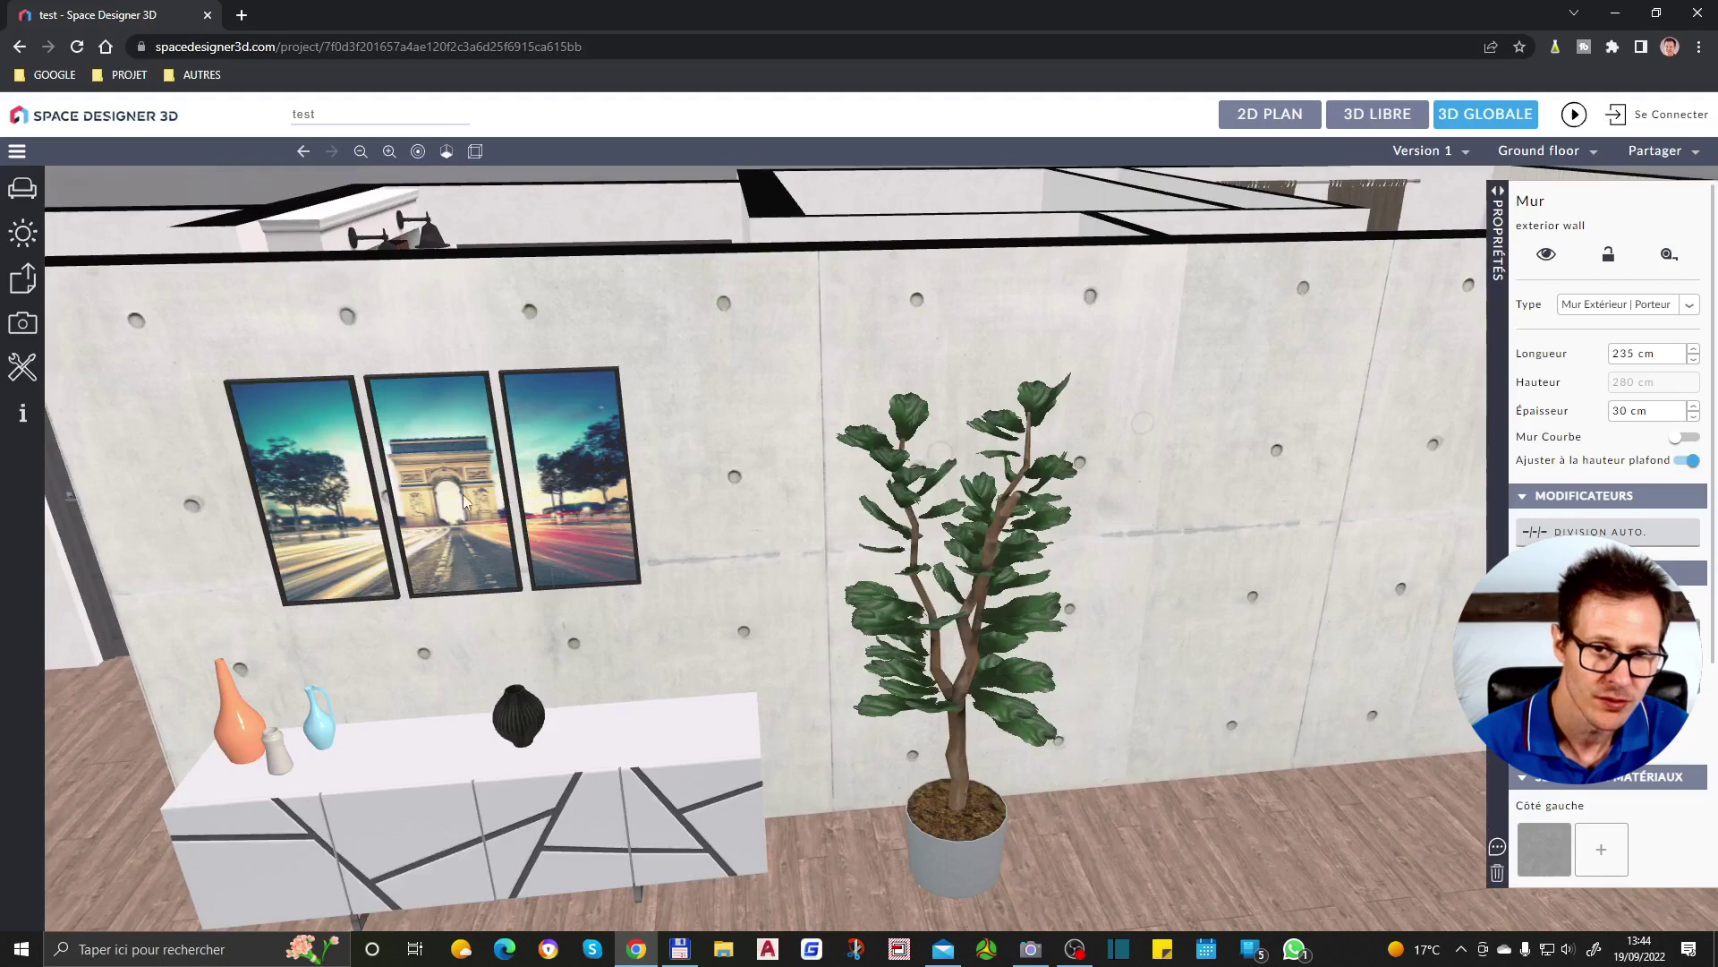
View the automatic layout options for the Champs Élysées picture on the concrete wall and close them without applying
left_click(459, 498)
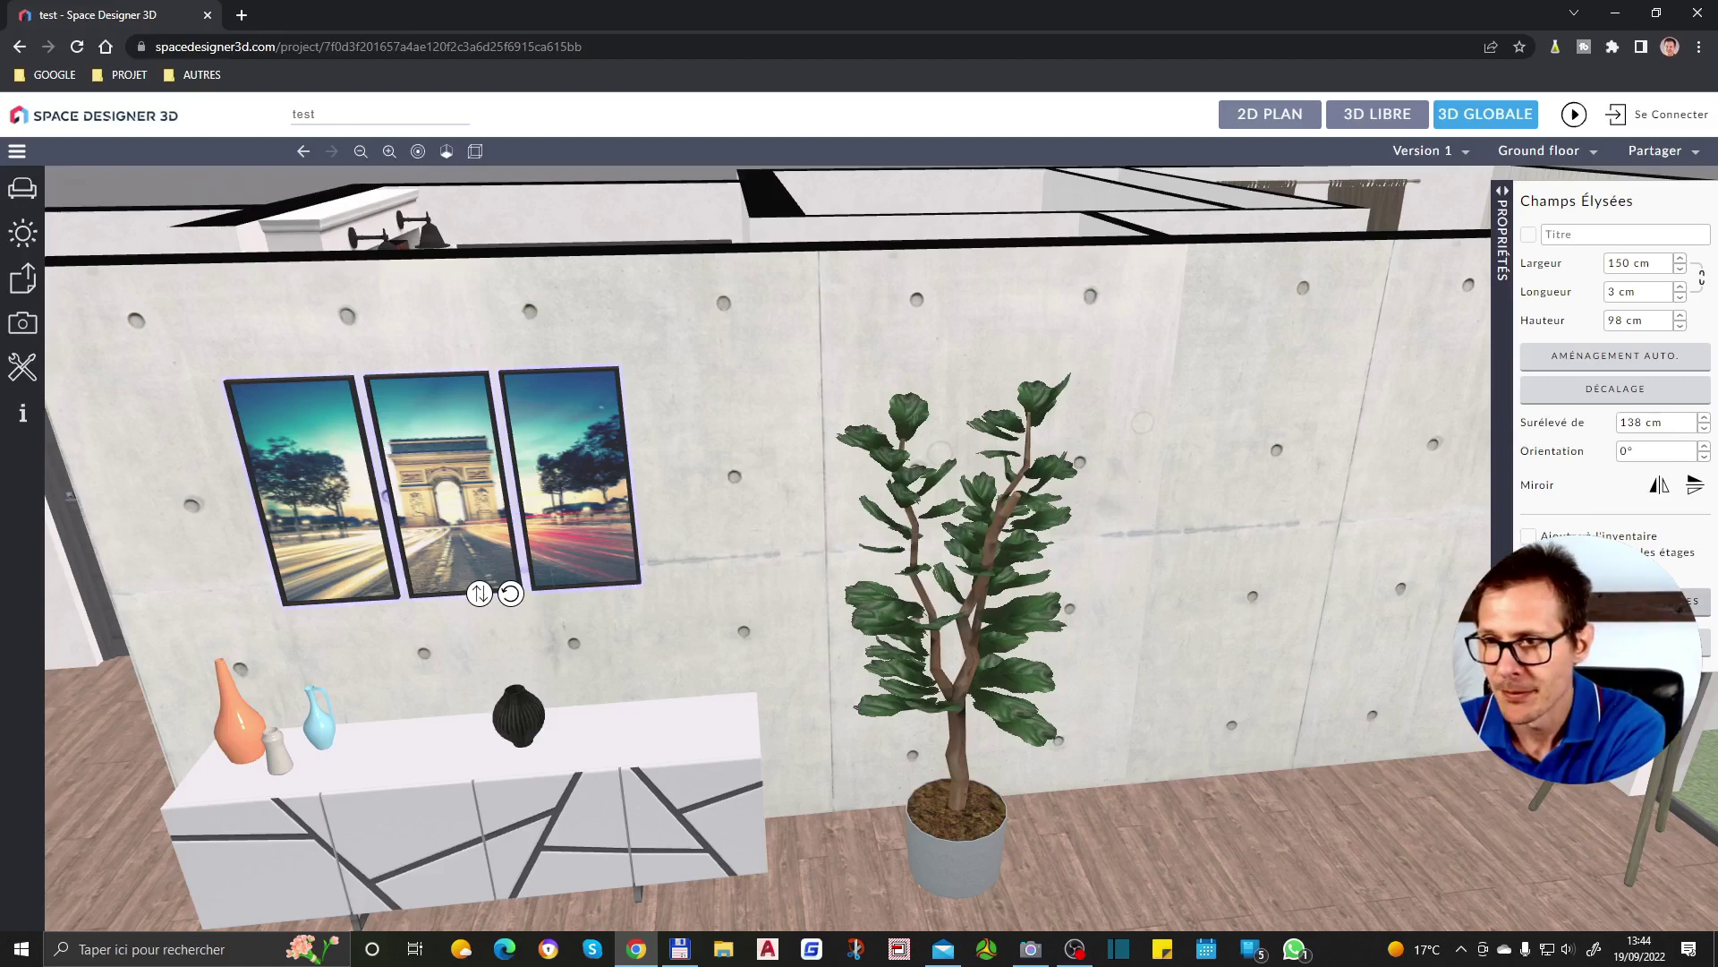
left_click(1630, 357)
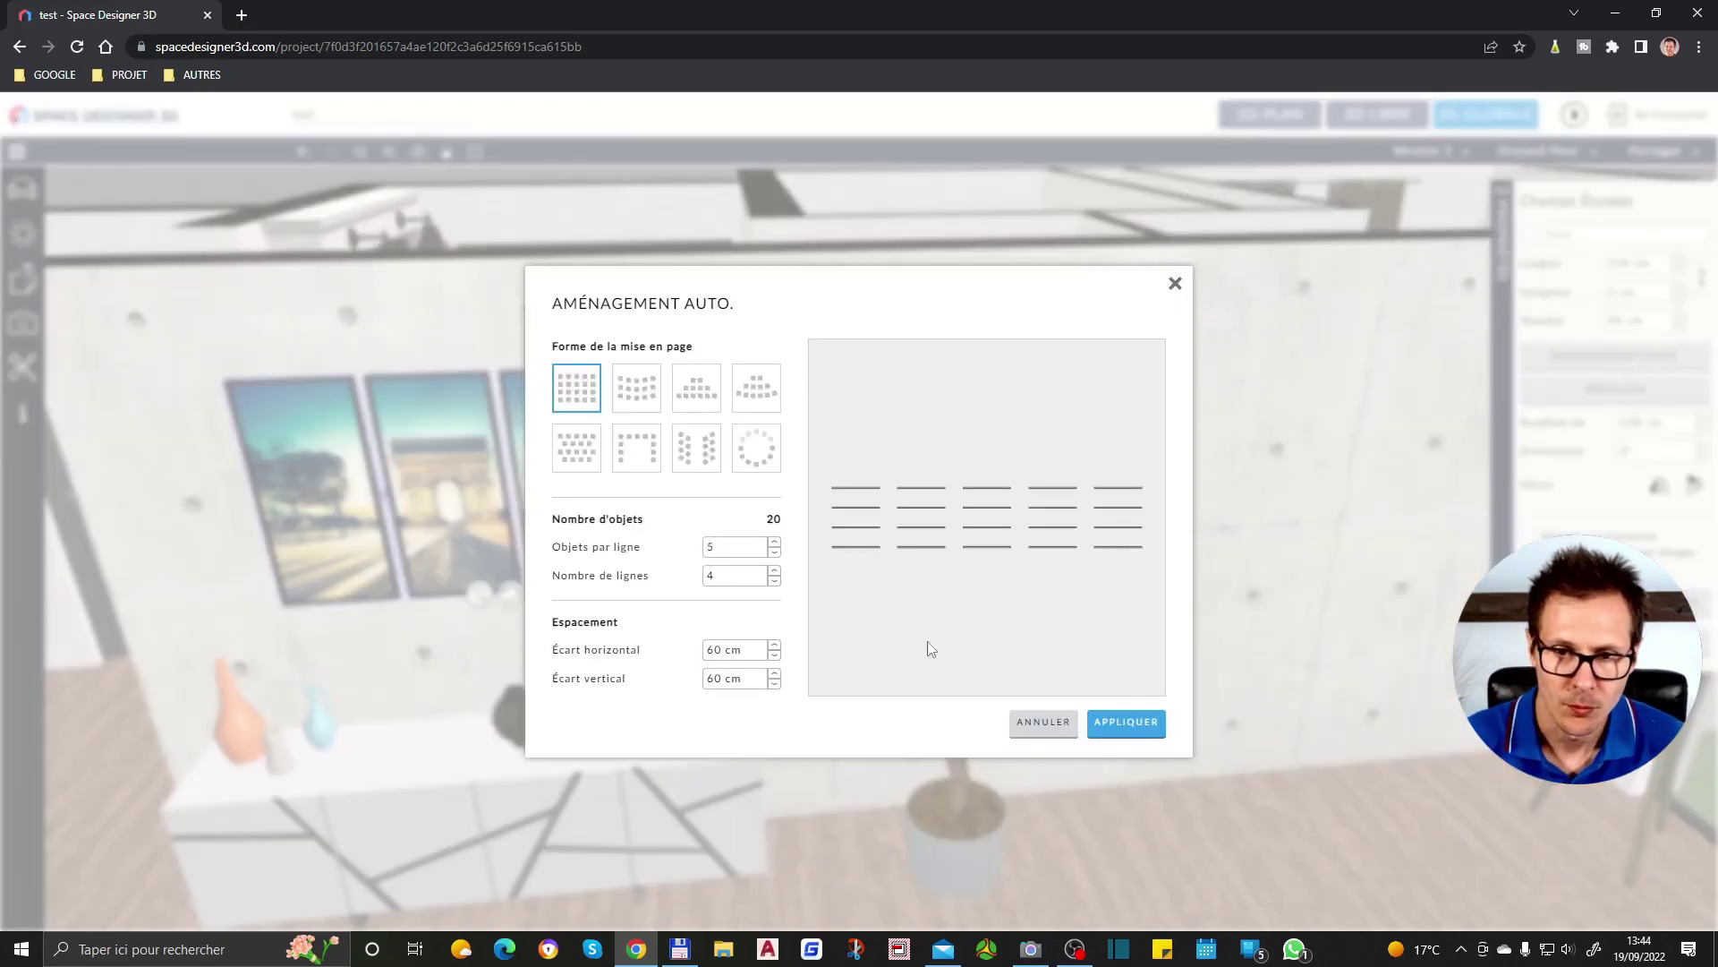
left_click(1035, 725)
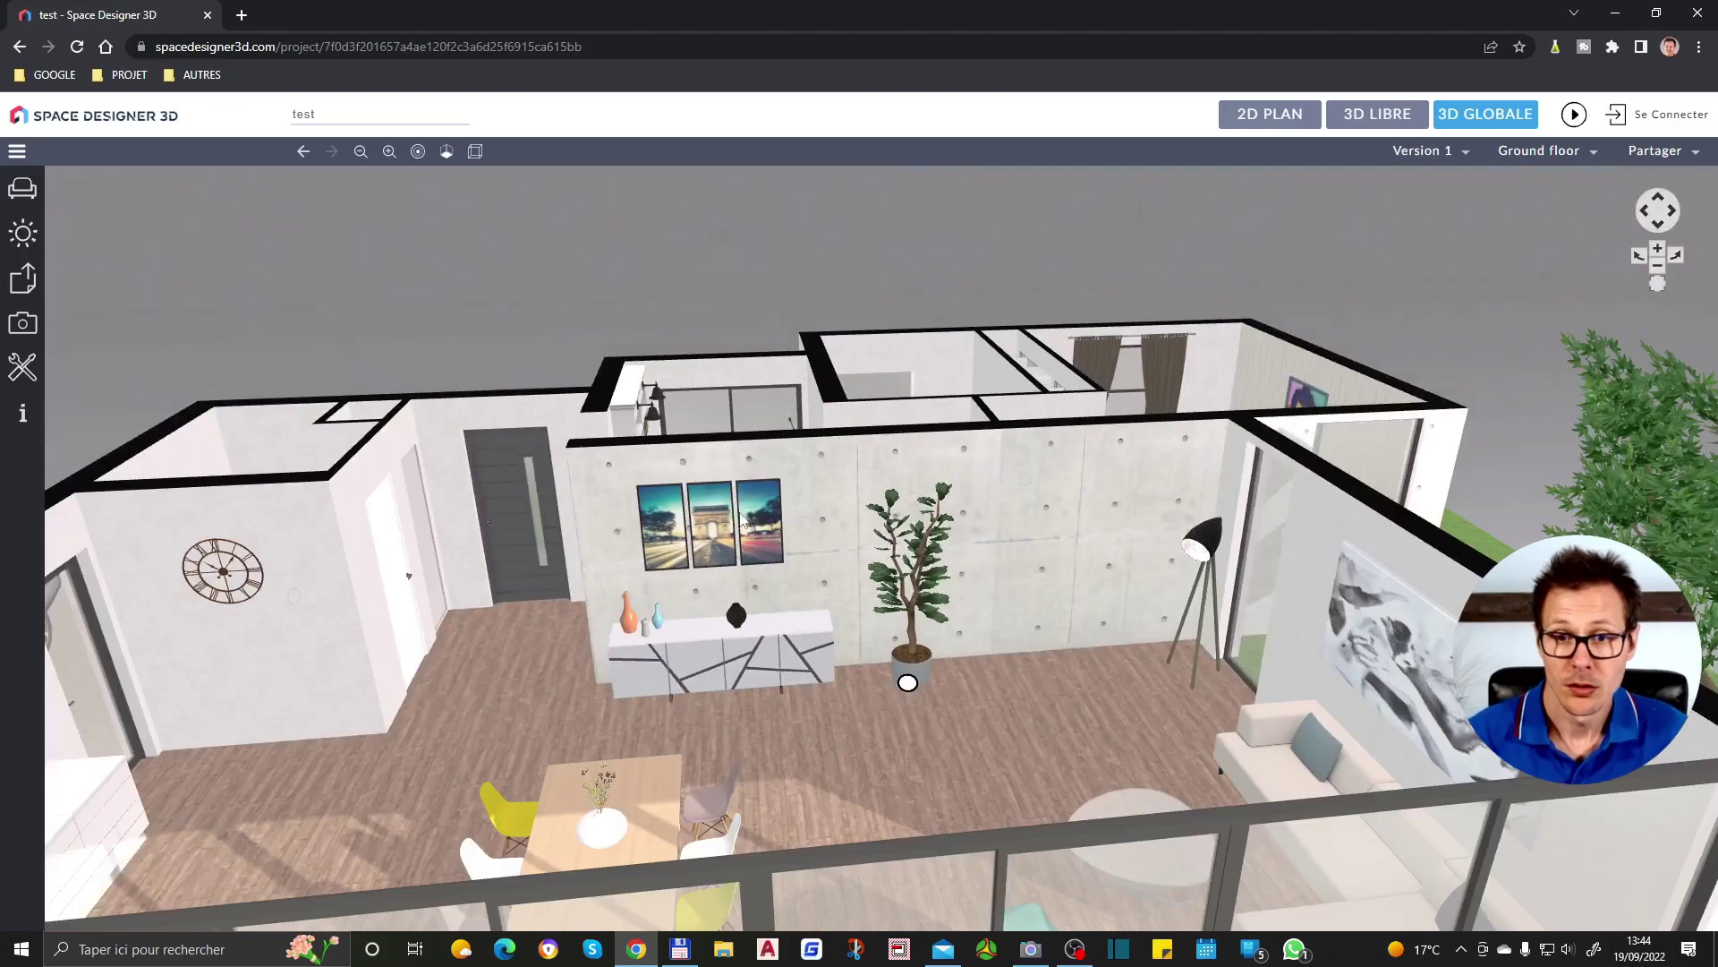
View the Champs Élysées picture's properties again, deselect it and view the whole house from the driveway side
left_click(741, 524)
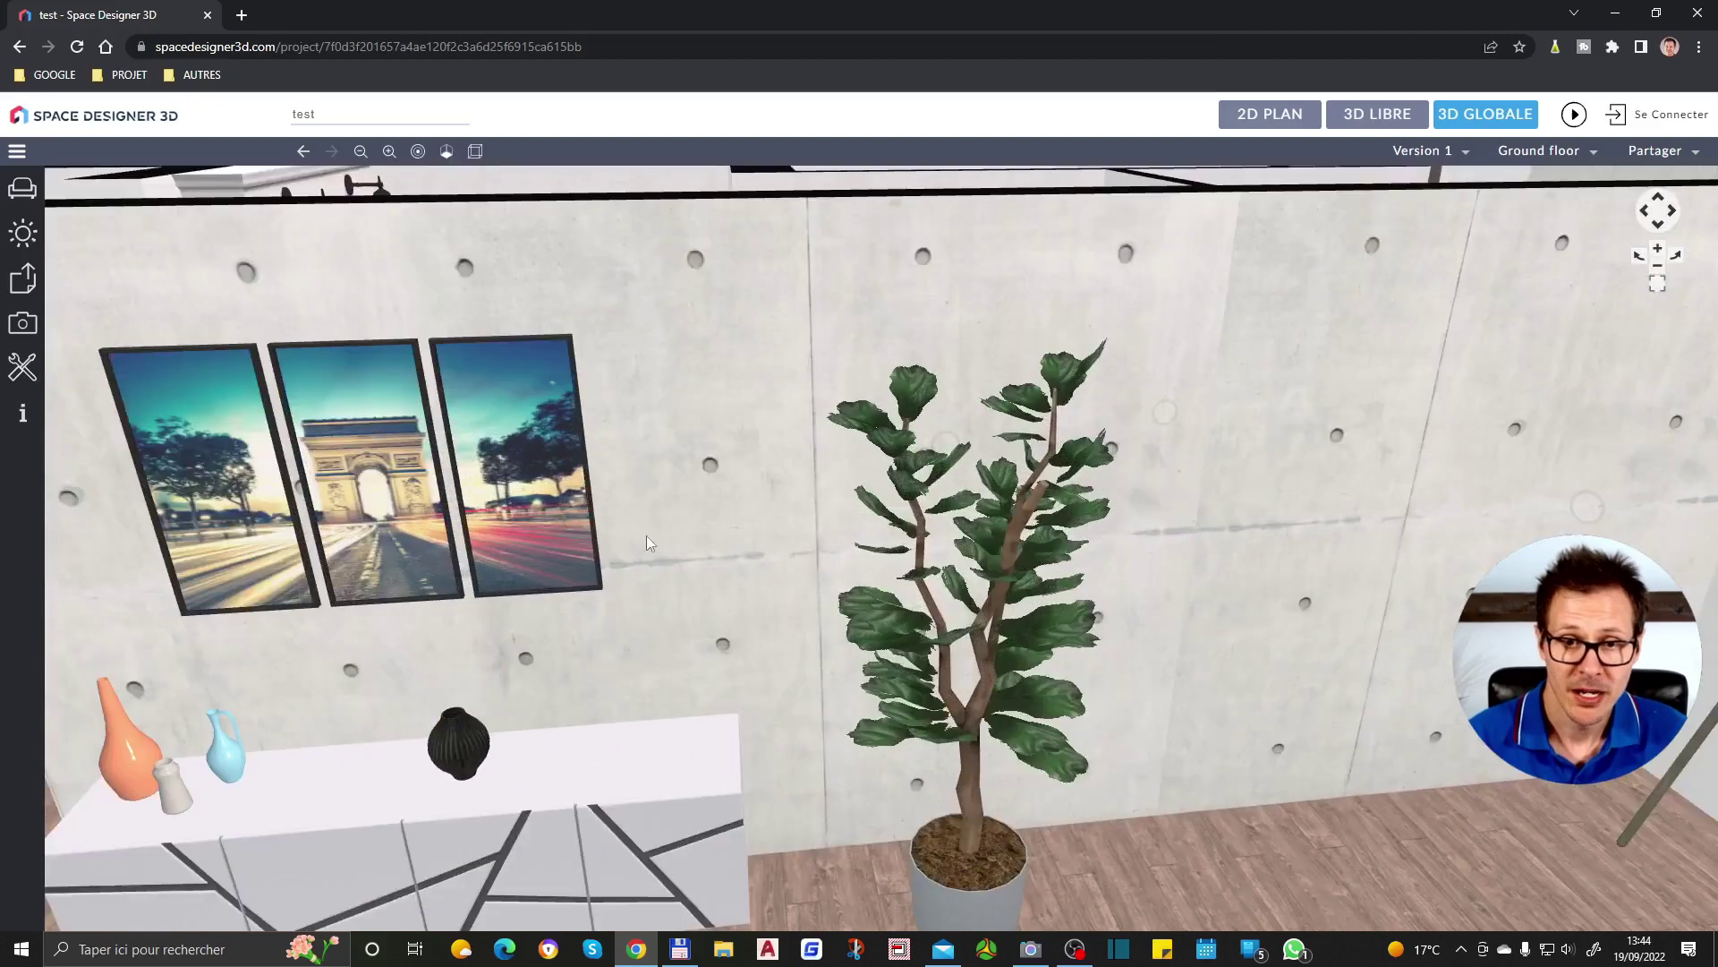
left_click(385, 512)
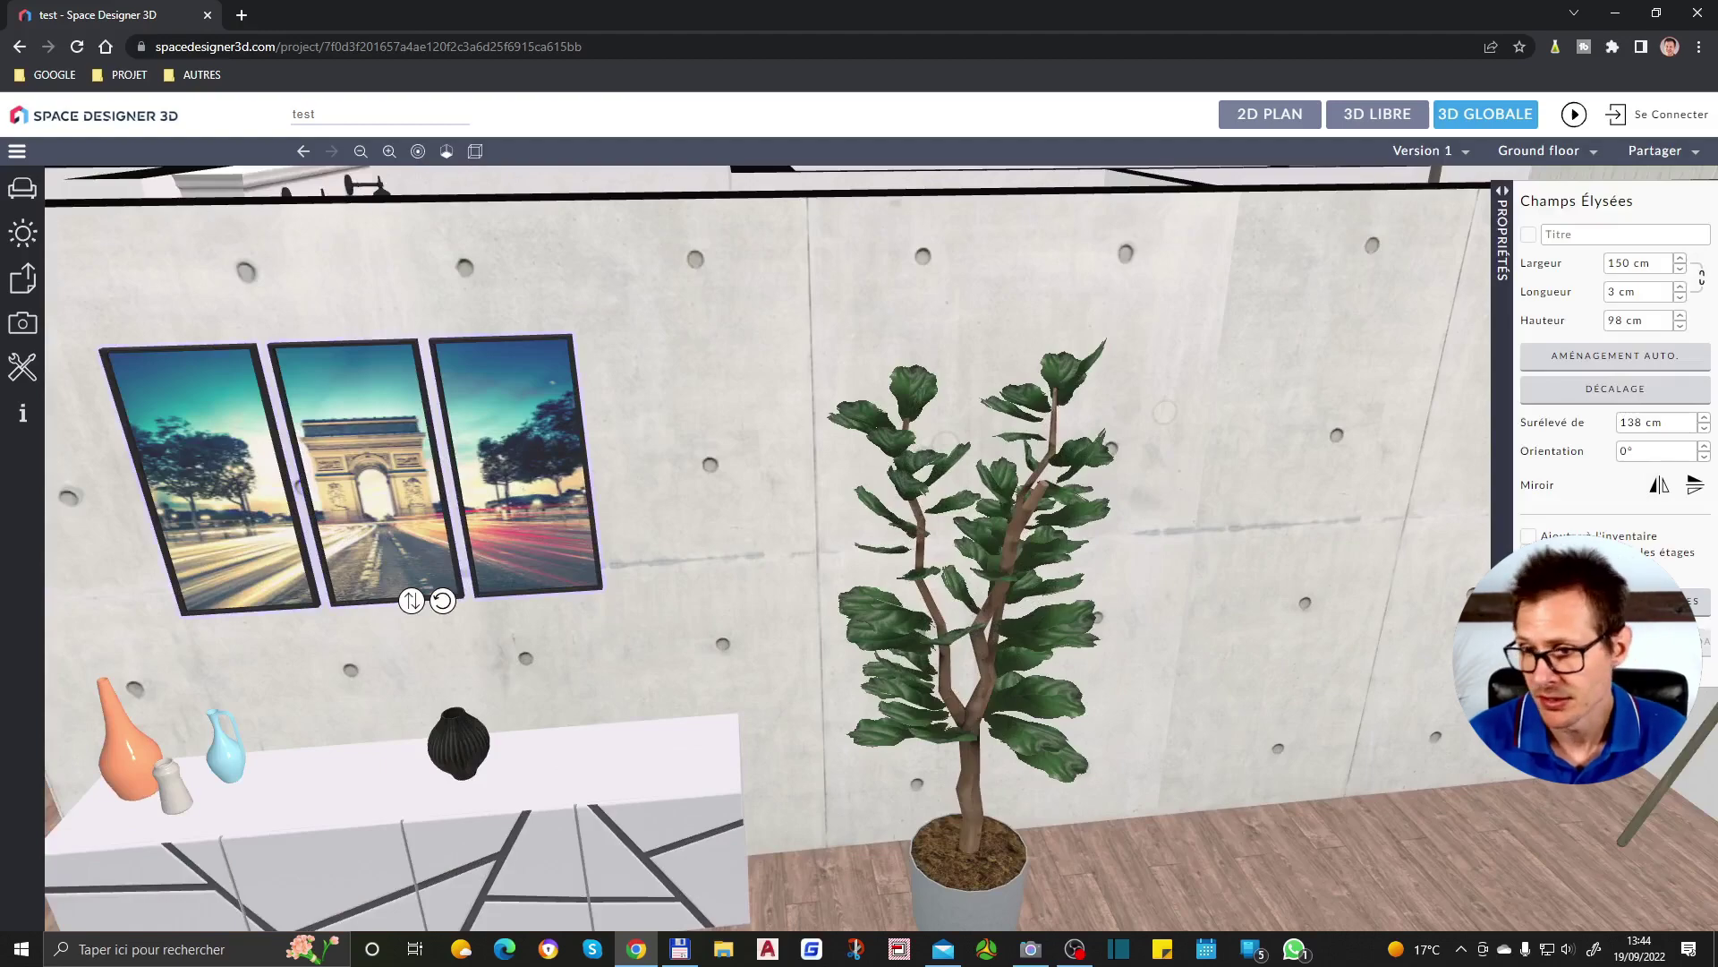
left_click(1071, 521)
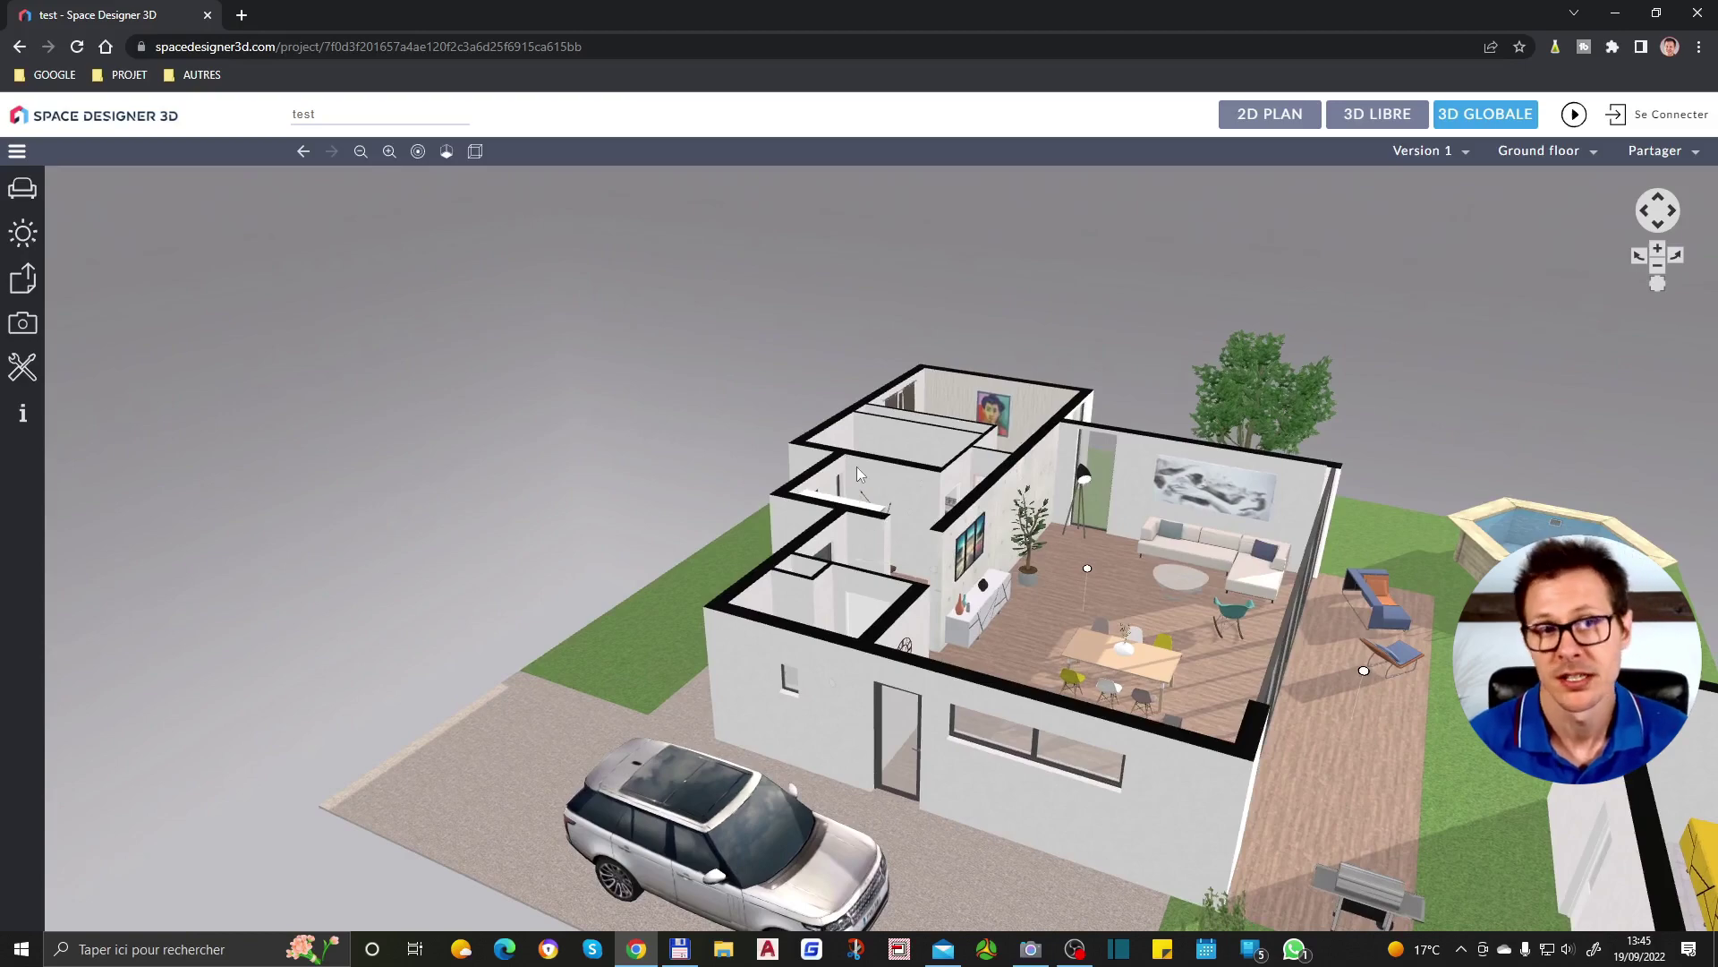
left_click_drag(927, 500, 1051, 509)
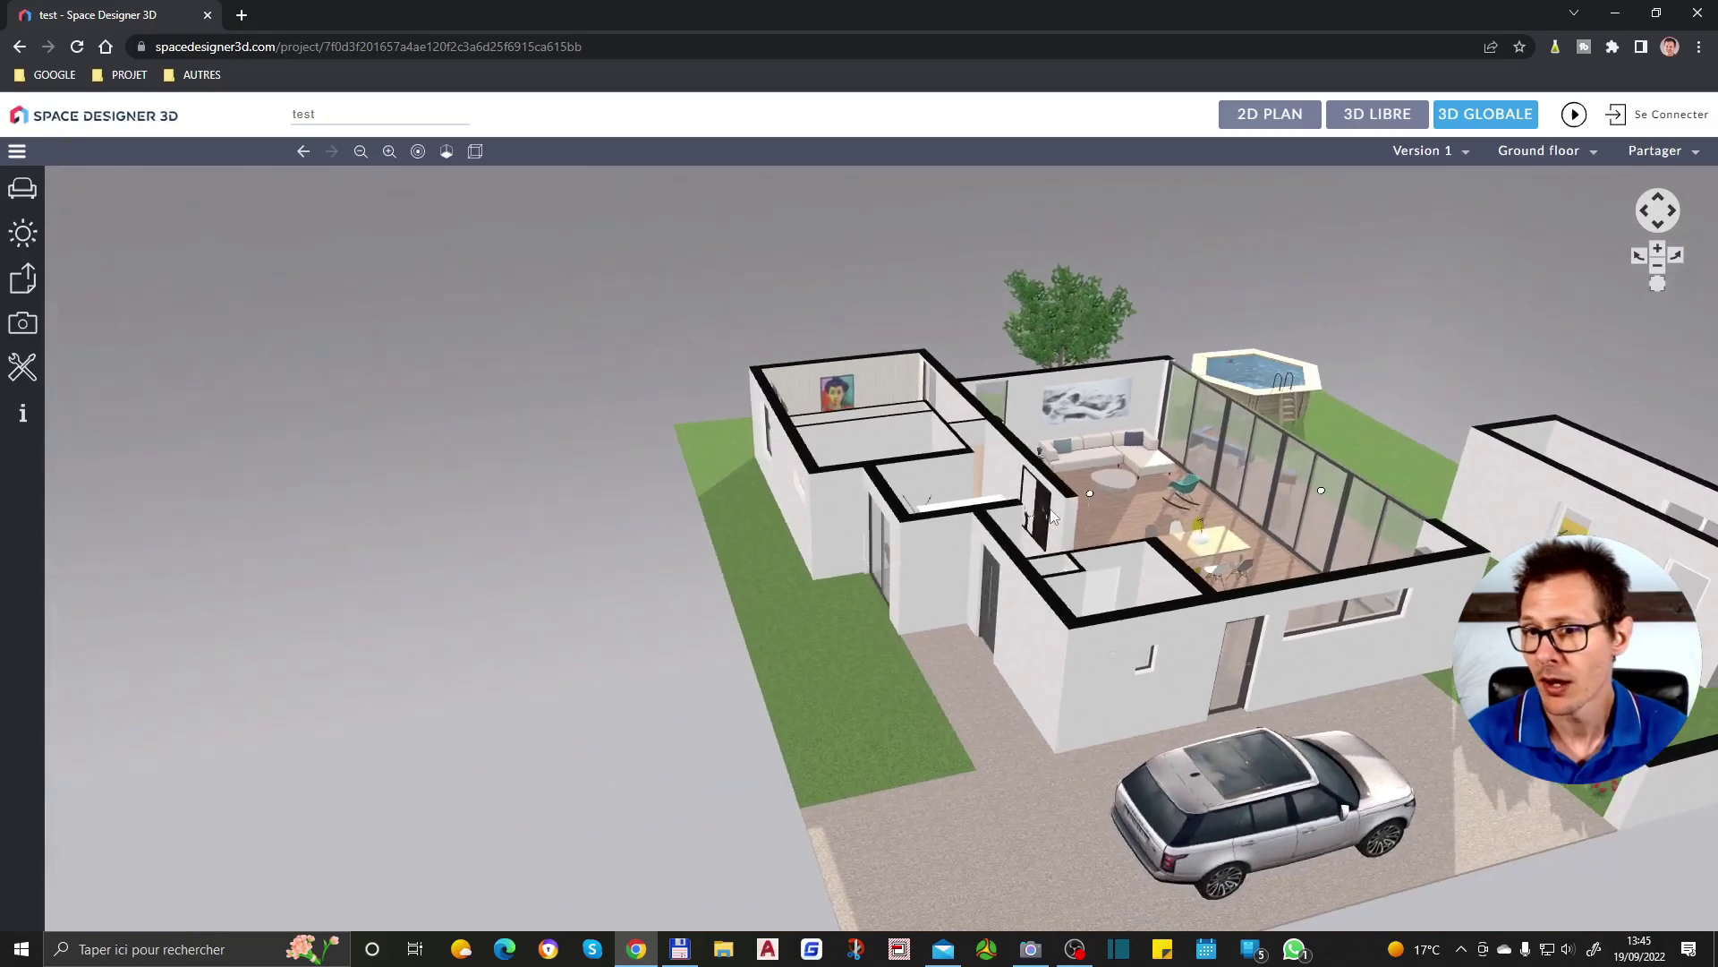